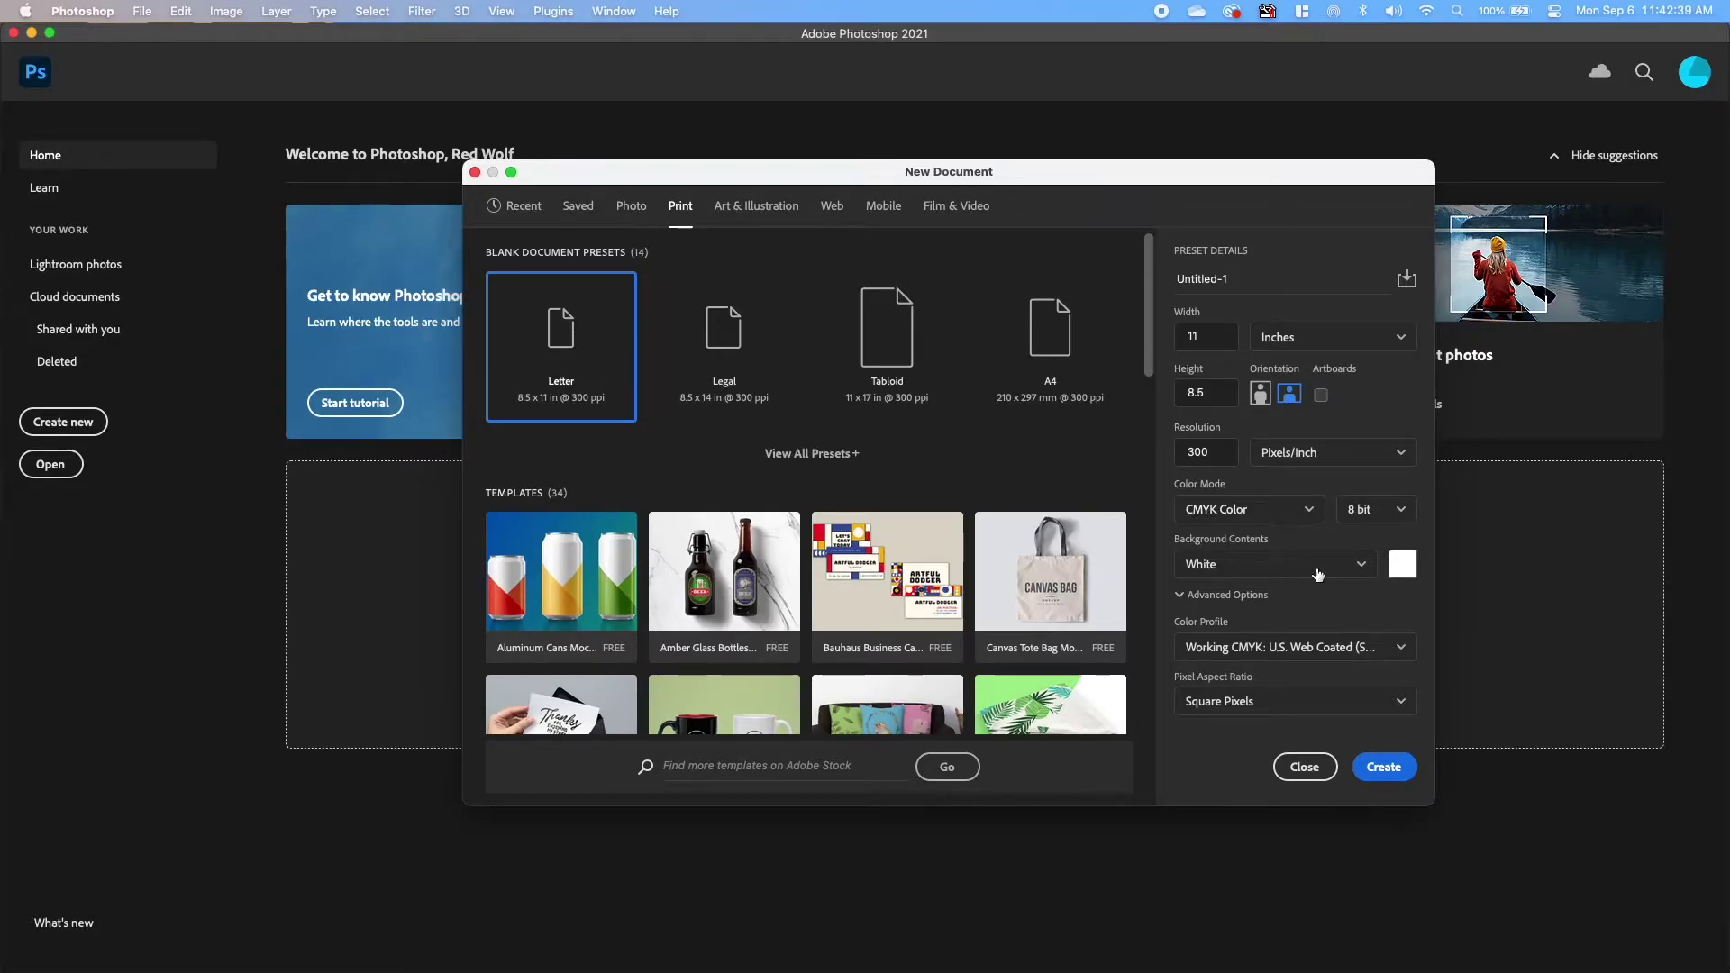
Step: Create the 11 x 8.5 inch landscape document at 300 ppi in CMYK and reset the Essentials workspace
click(1384, 768)
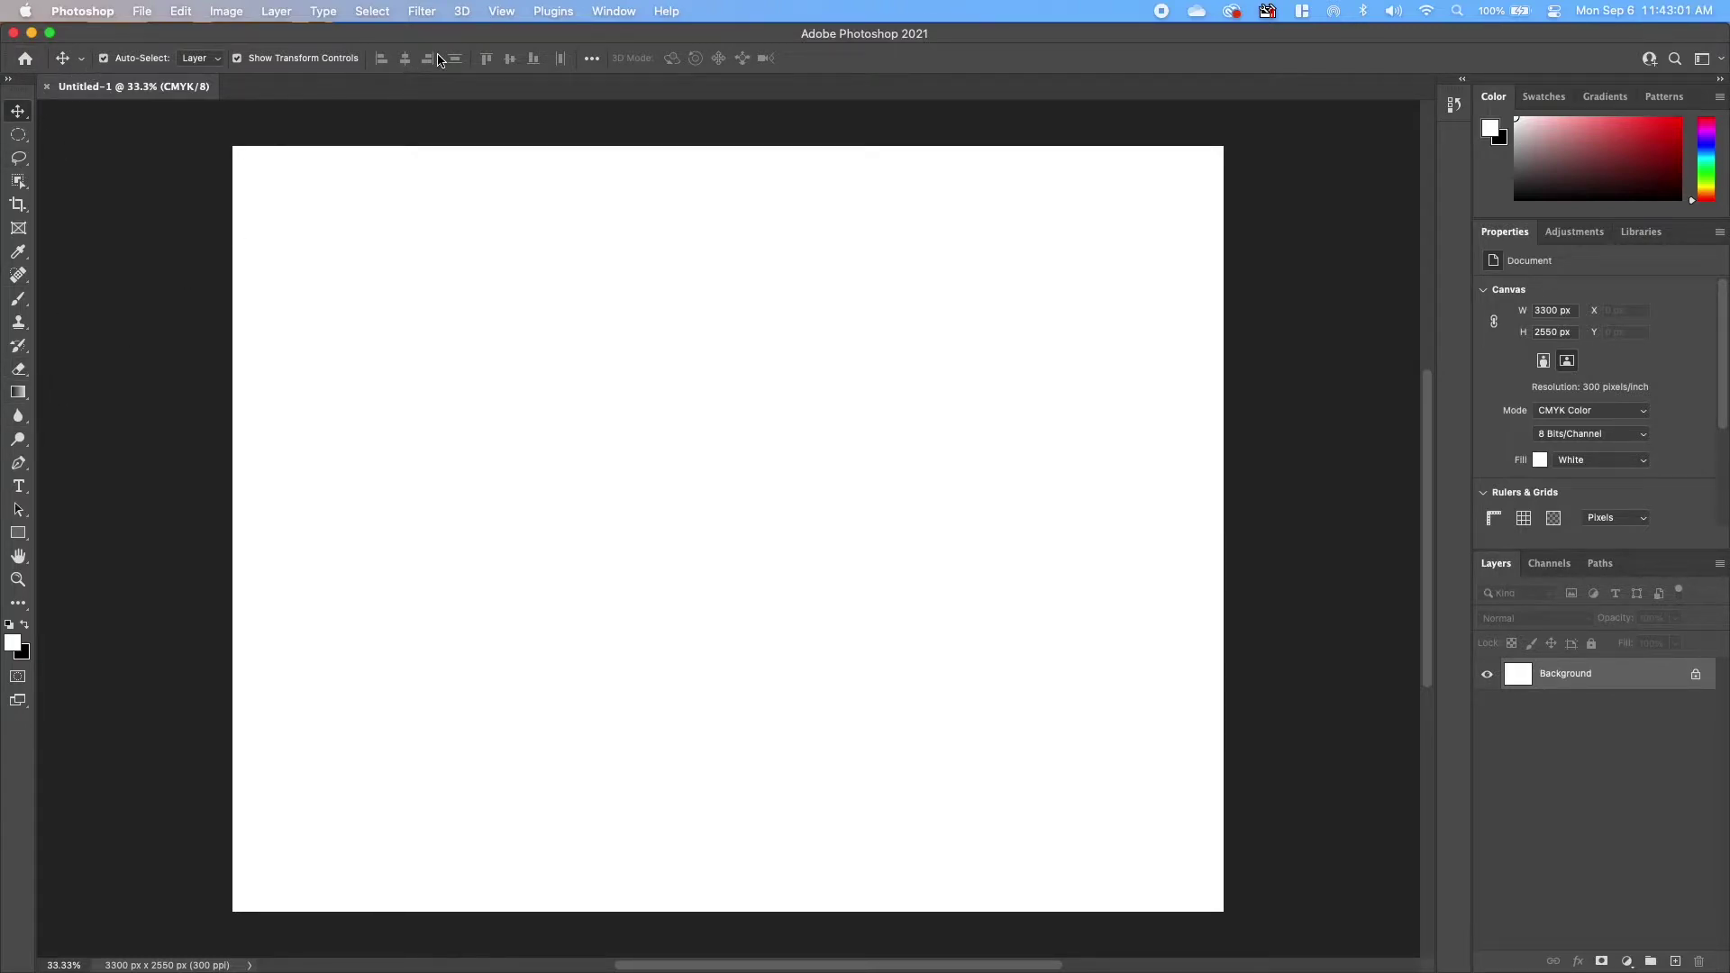
click(603, 13)
mouse_move(671, 54)
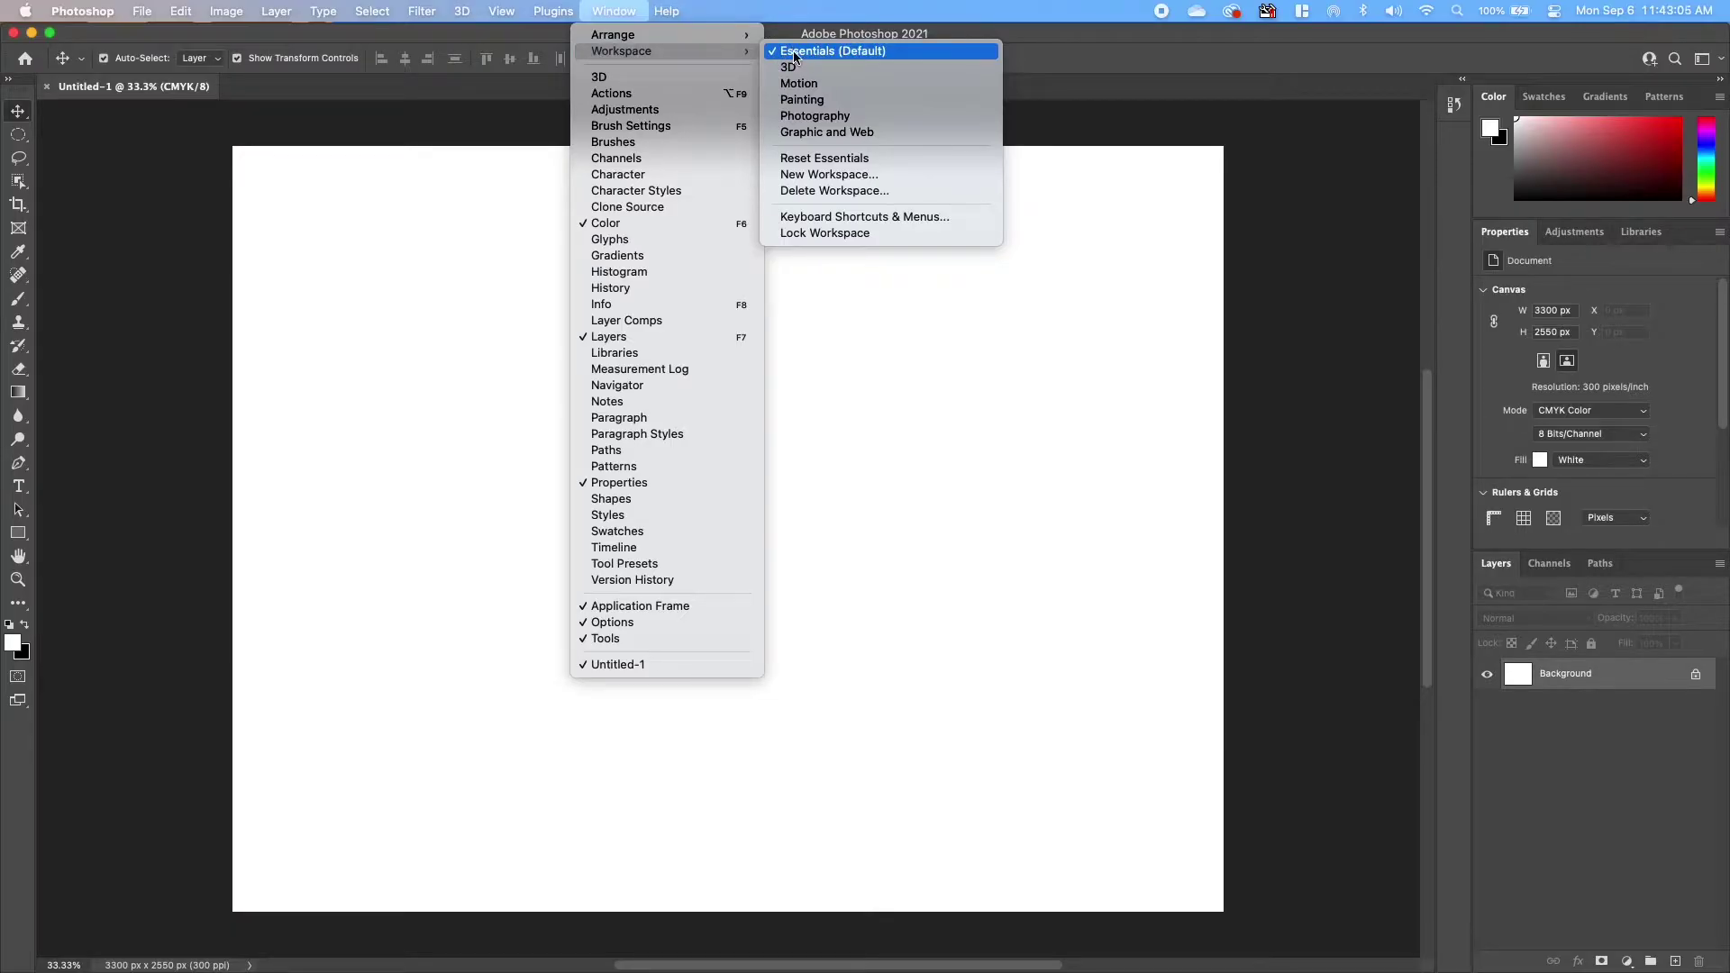
click(802, 159)
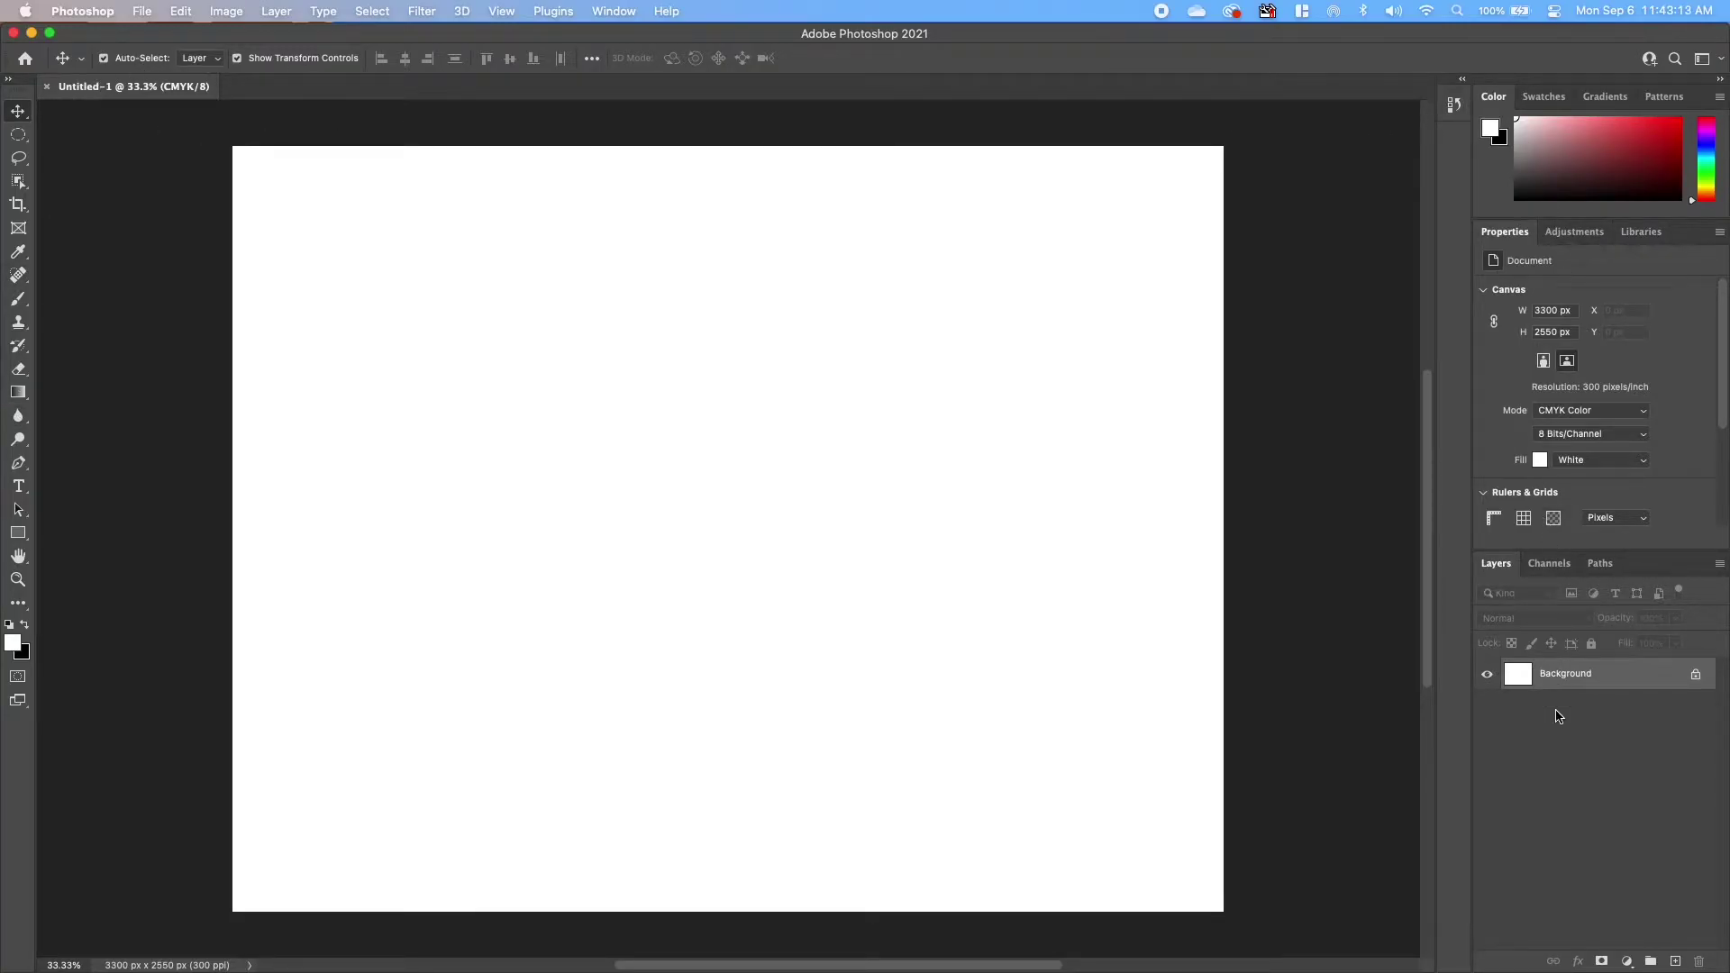
Step: Reset all tools to their default settings
click(19, 111)
right_click(65, 63)
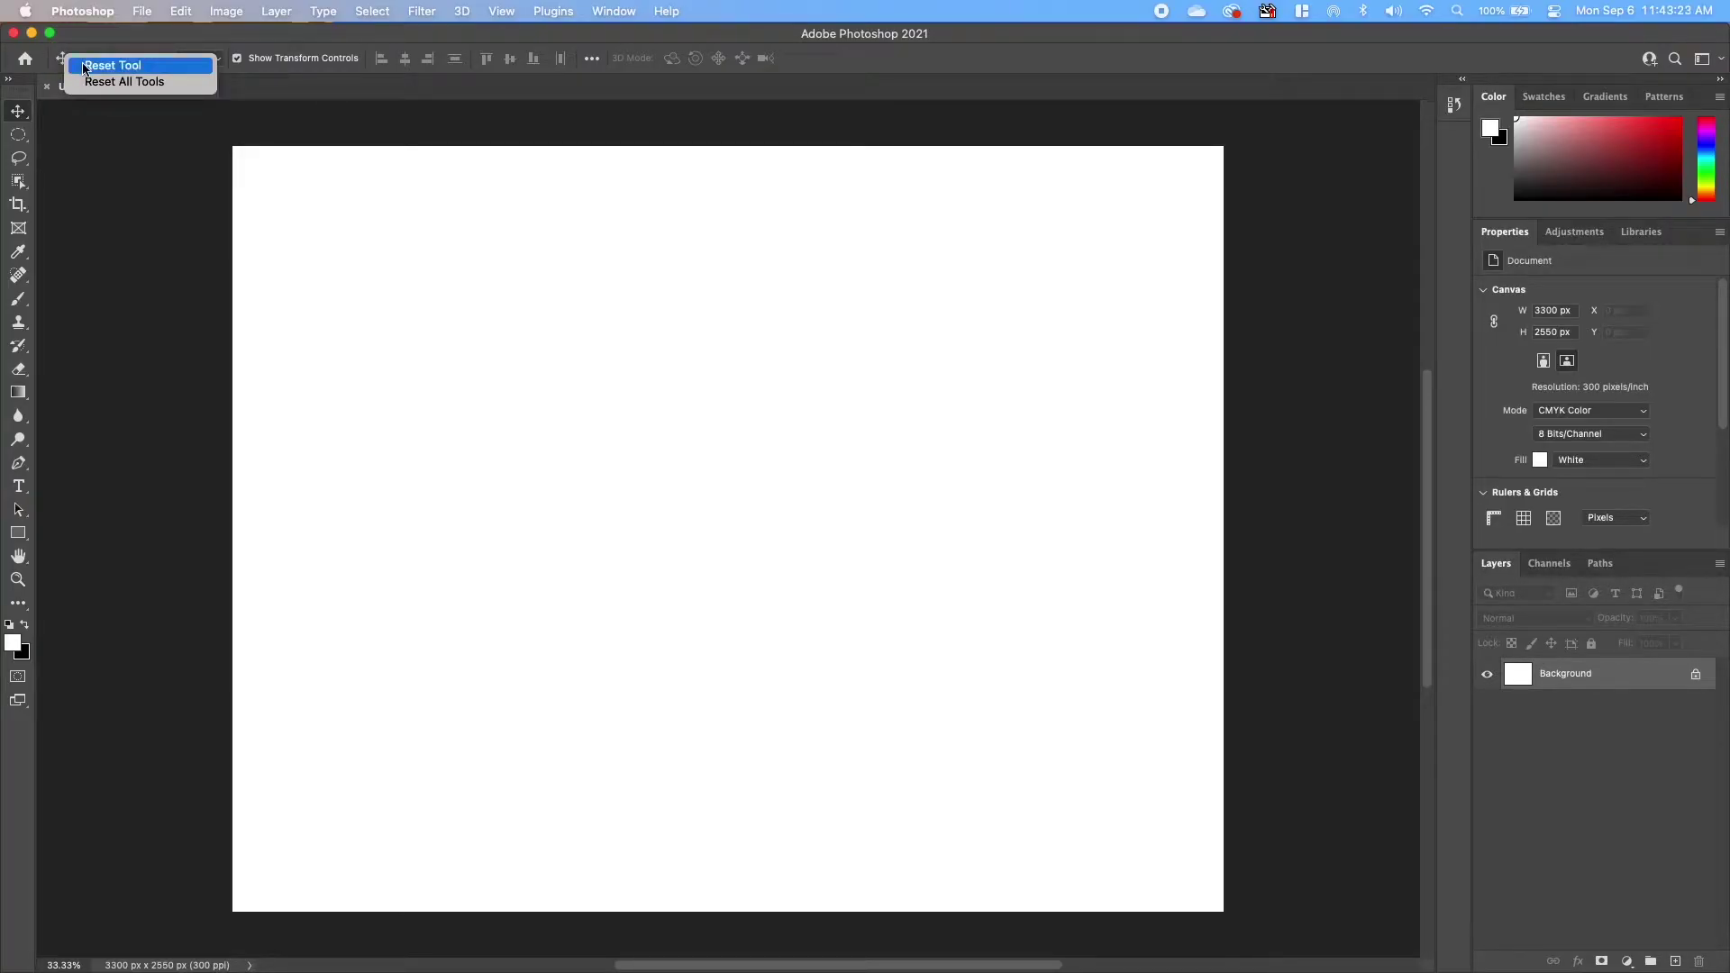
click(113, 82)
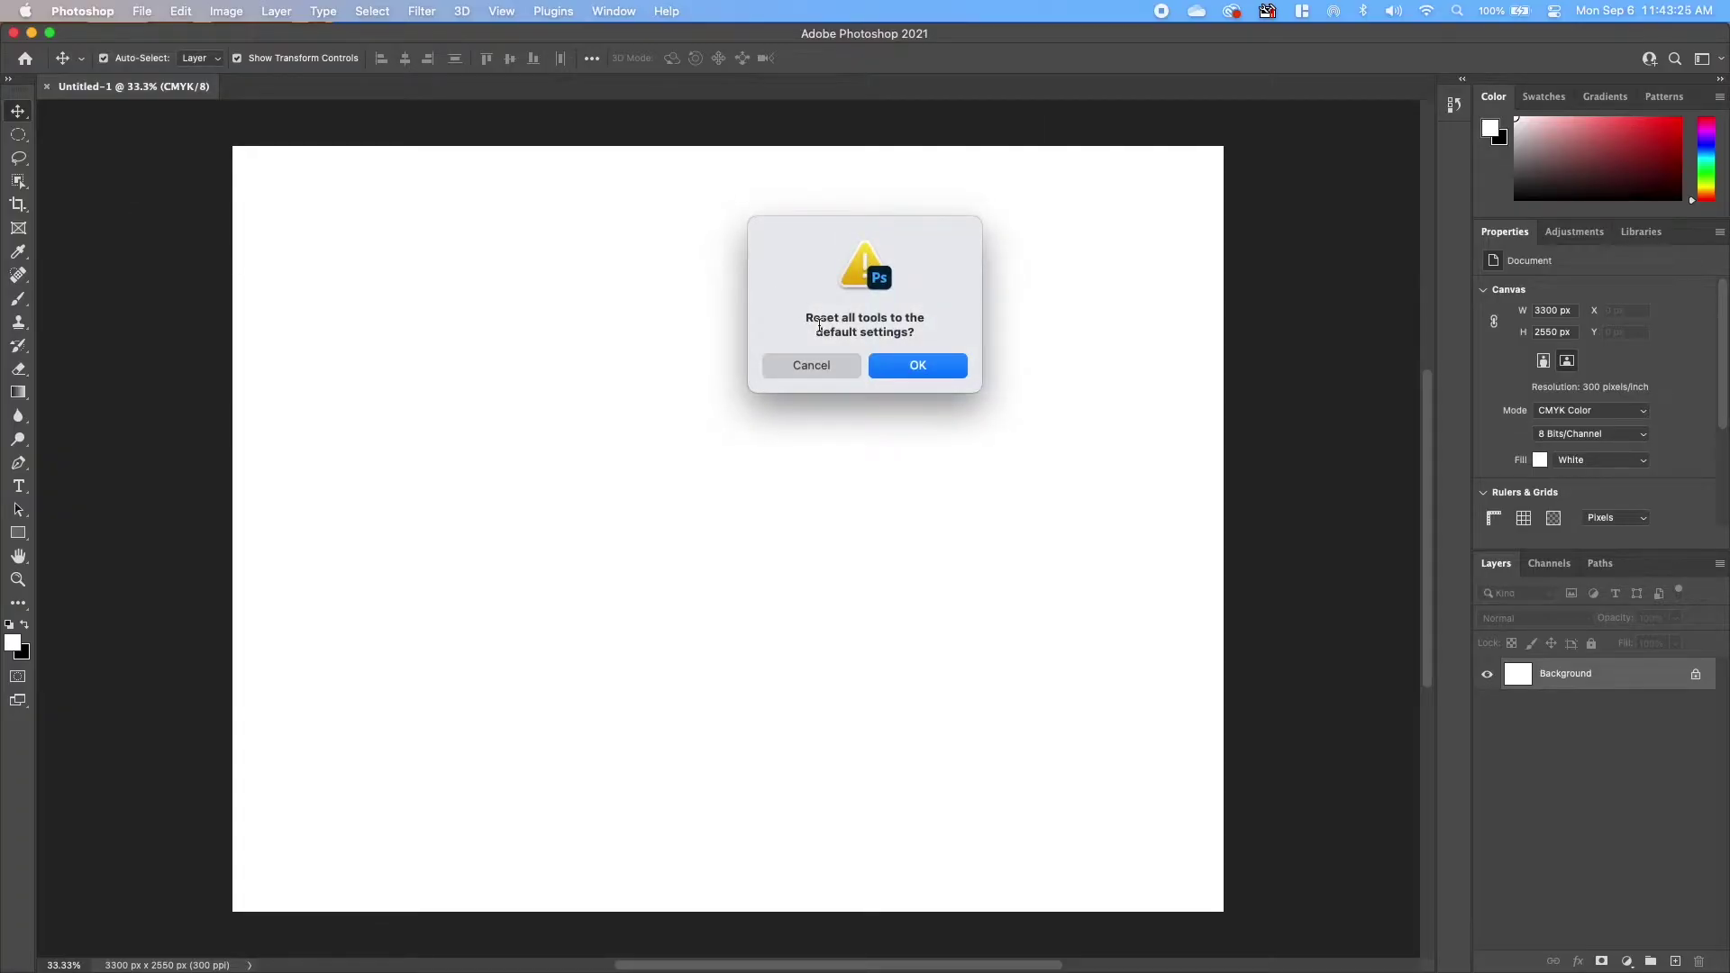
click(933, 375)
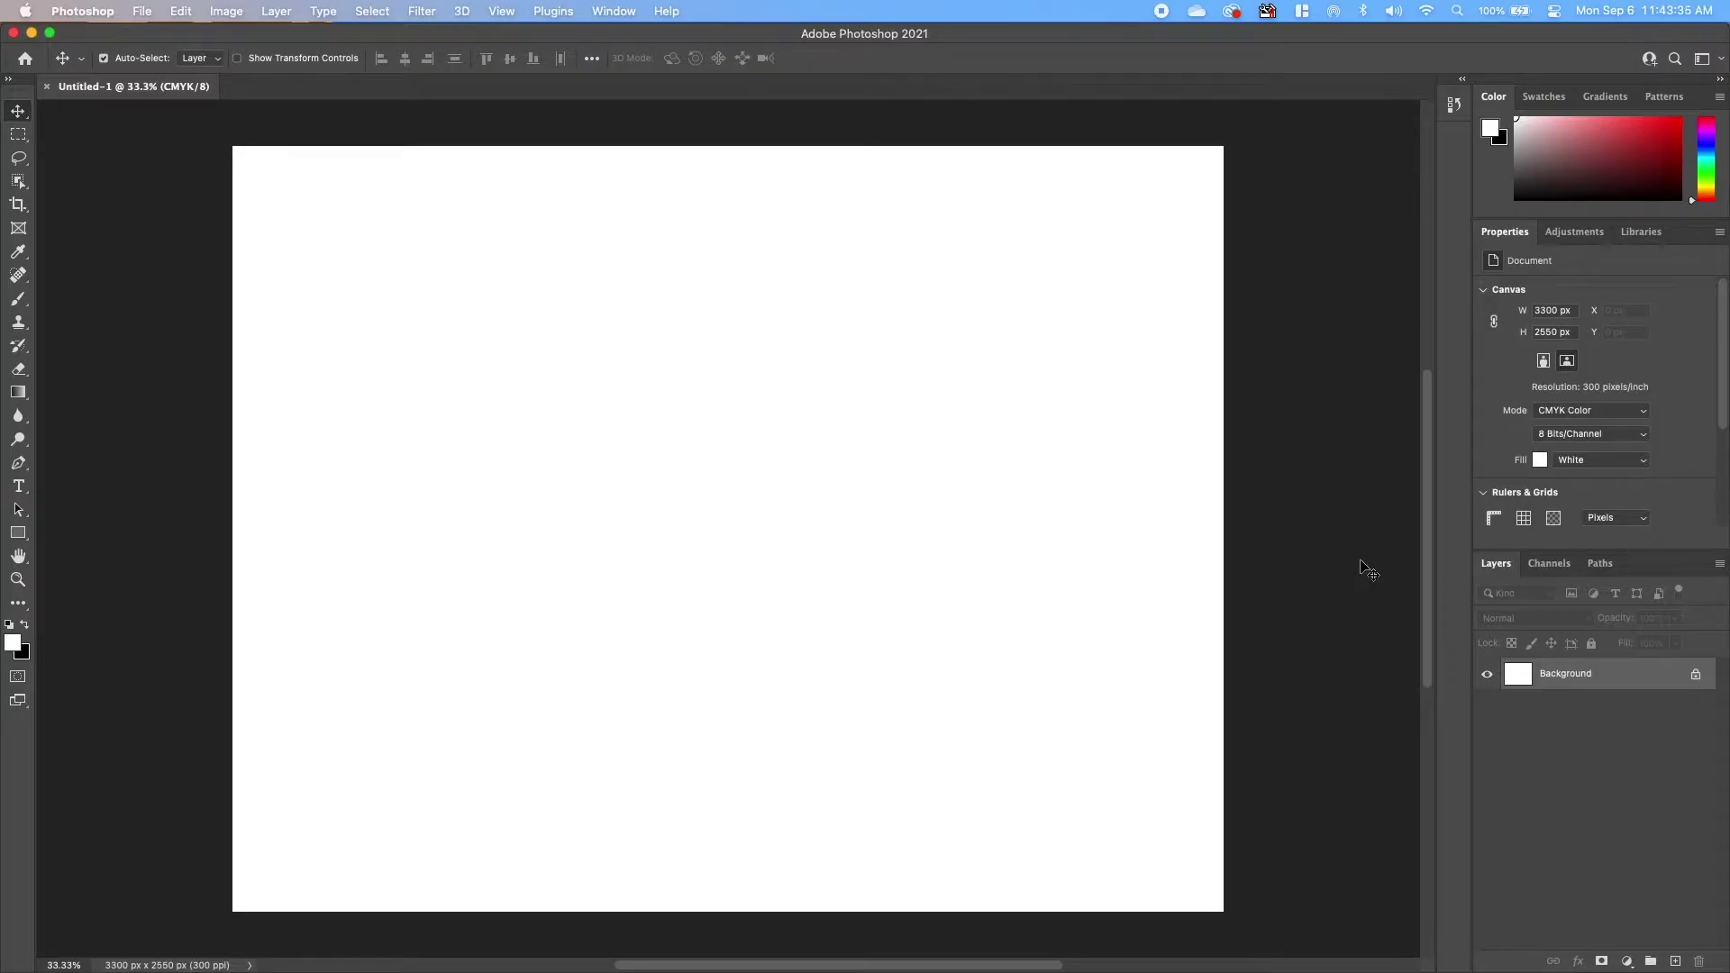
Step: Place iPhone.jpg from the Desktop as an embedded image and commit it at its default size
click(140, 13)
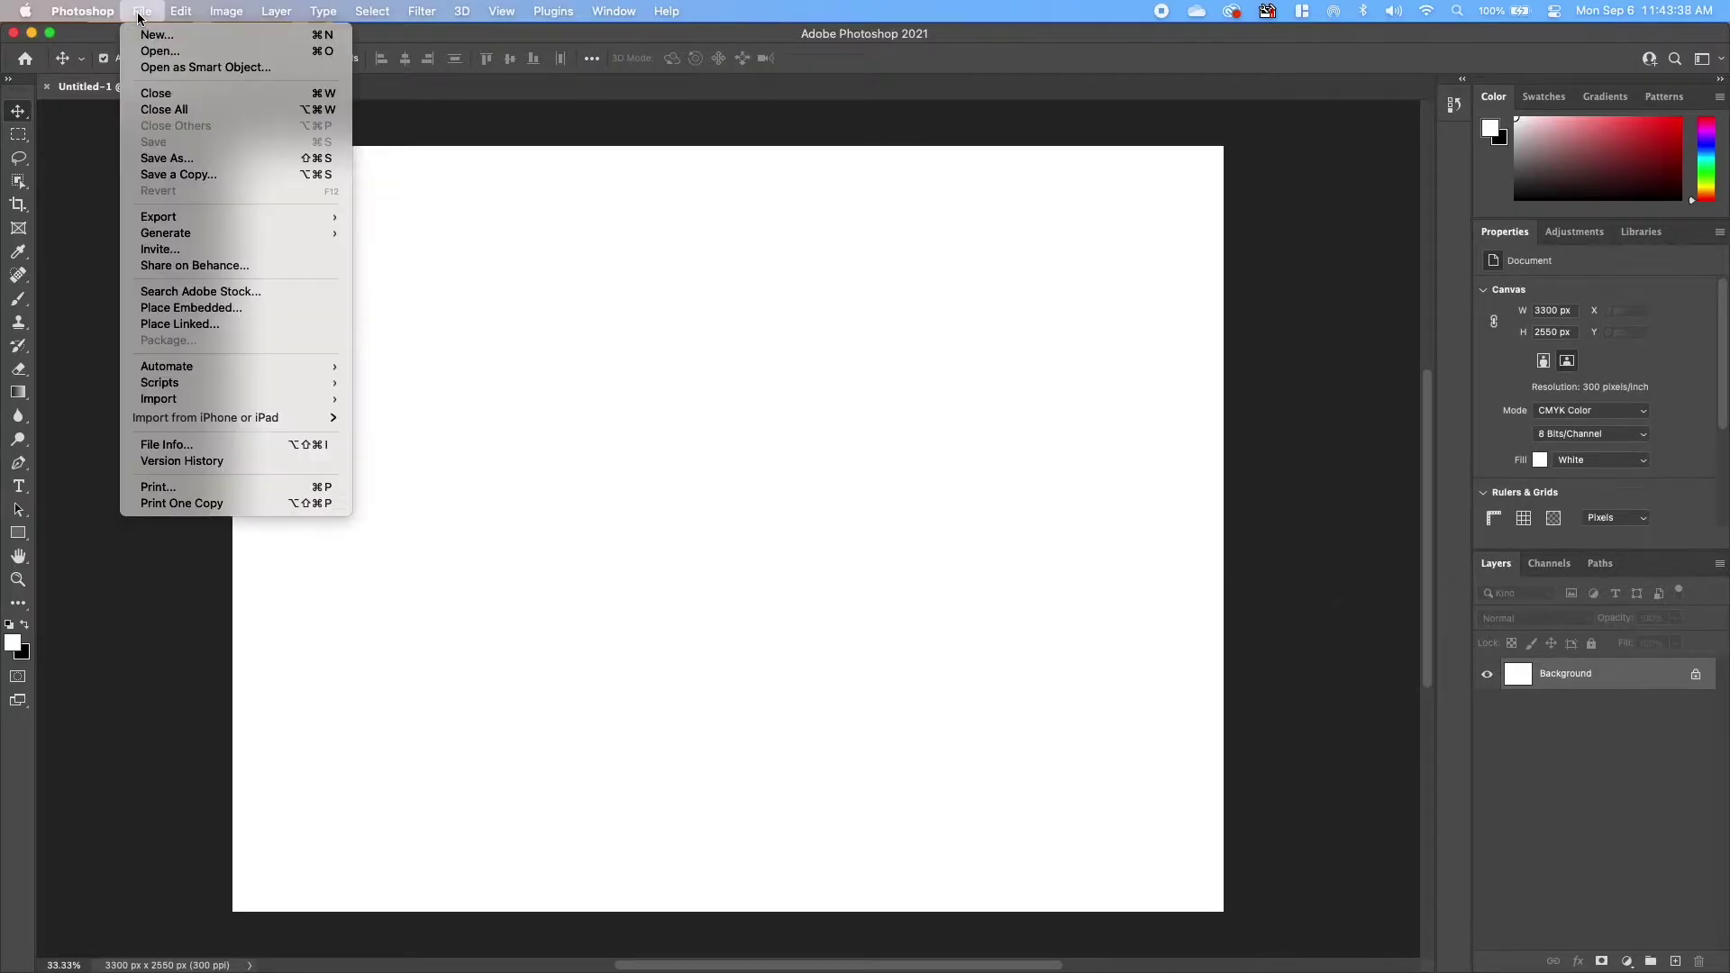
click(230, 315)
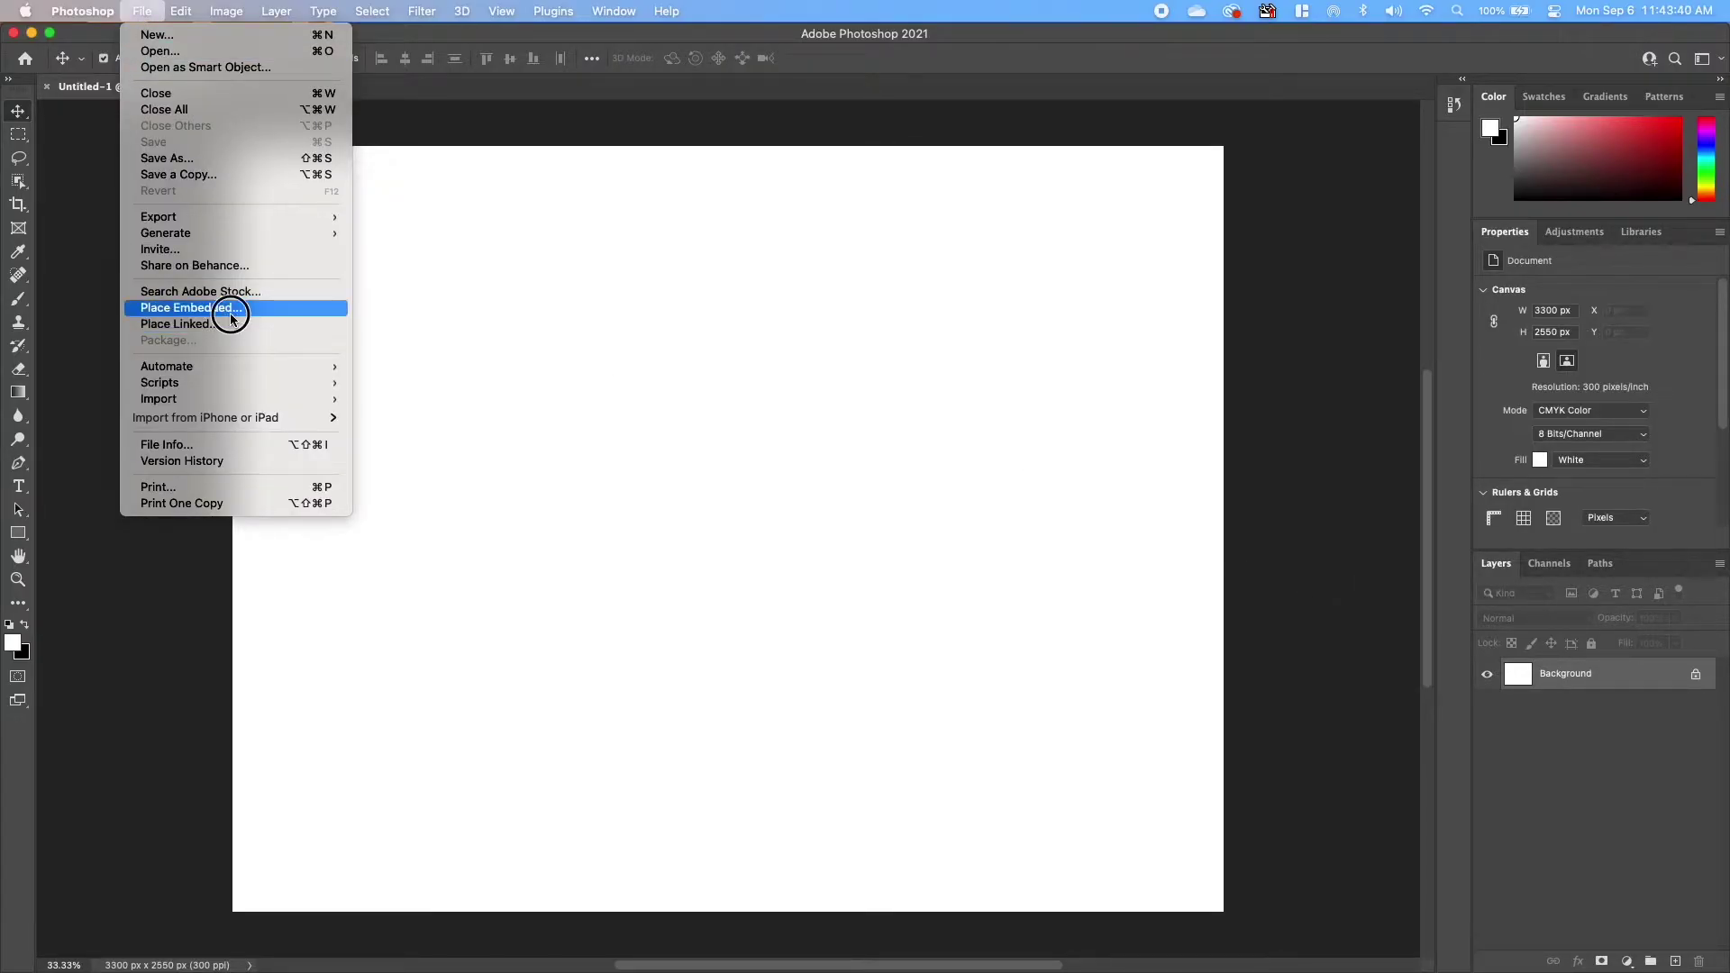
click(494, 241)
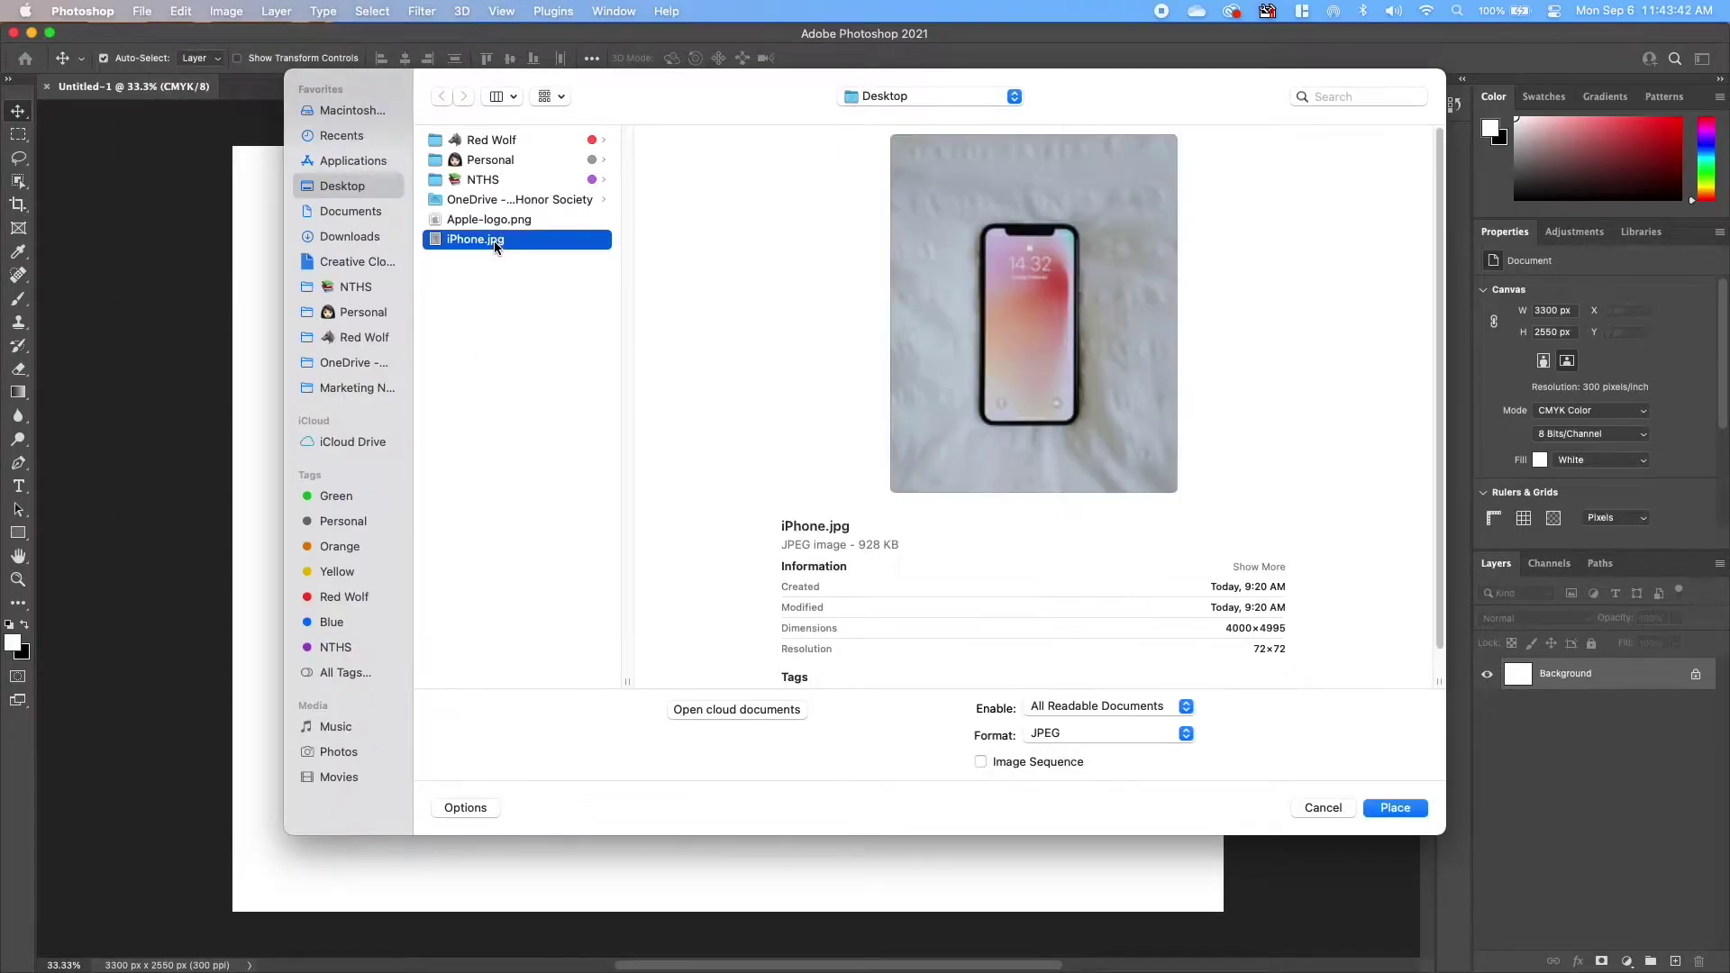
click(1396, 808)
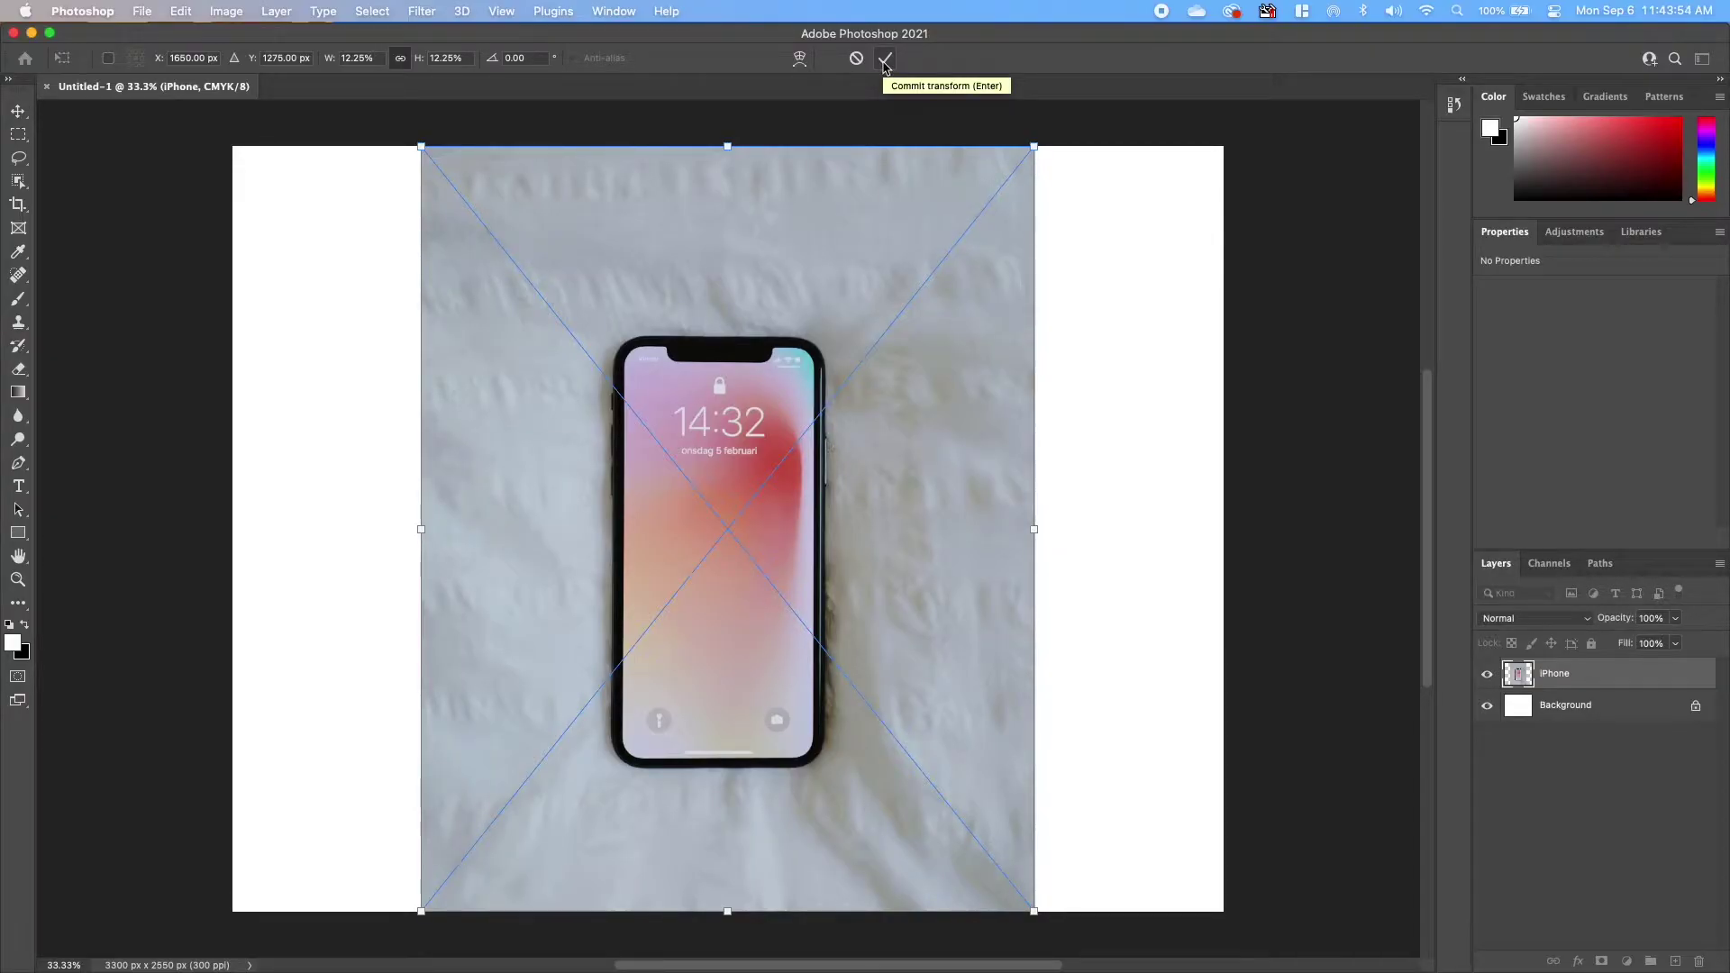
click(884, 61)
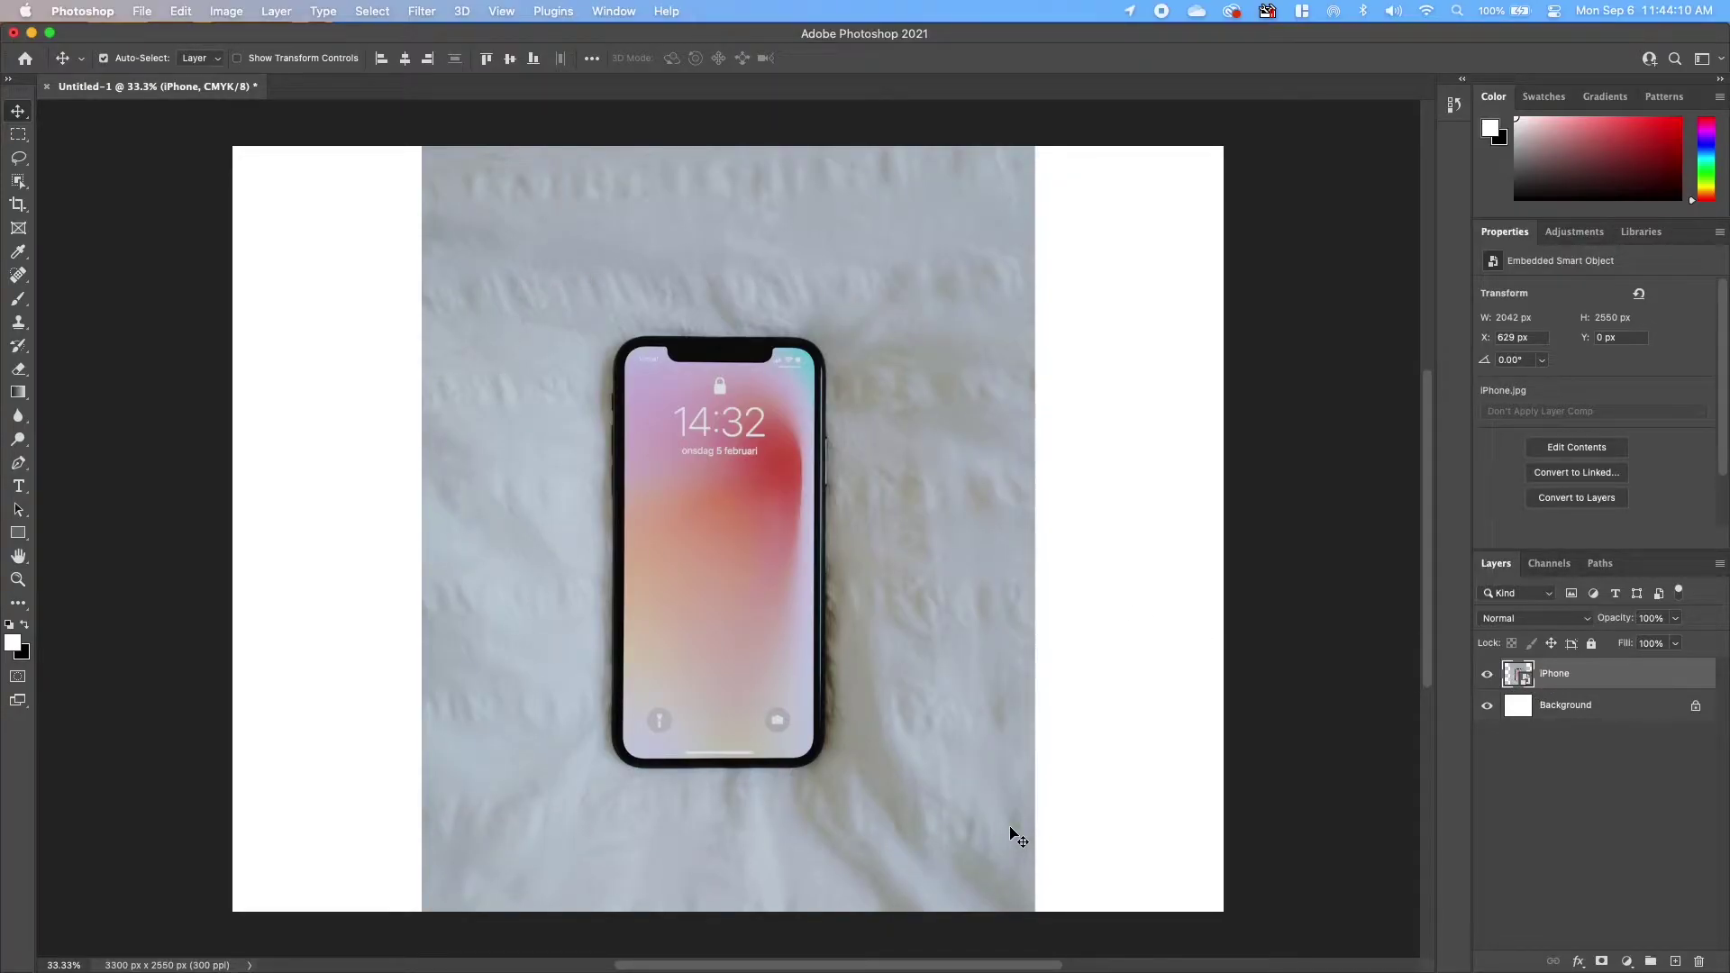
Step: Select the phone in the photo by drawing a rectangle around it with the Object Selection Tool
key(i)
click(18, 181)
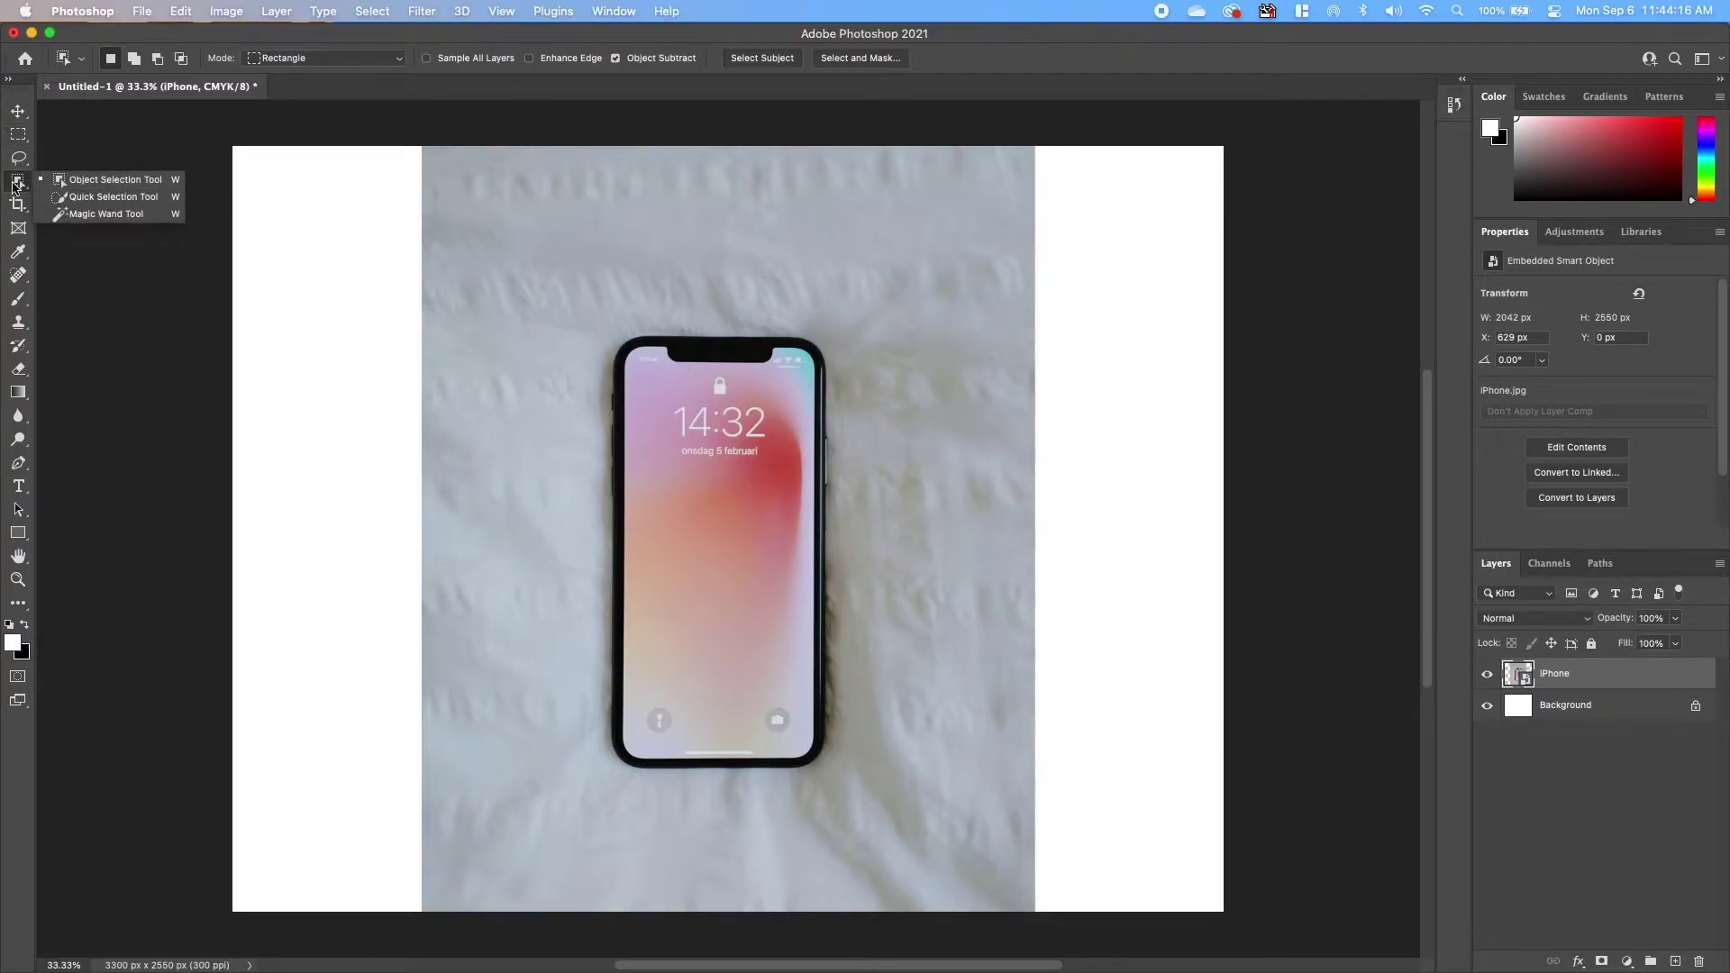
click(61, 180)
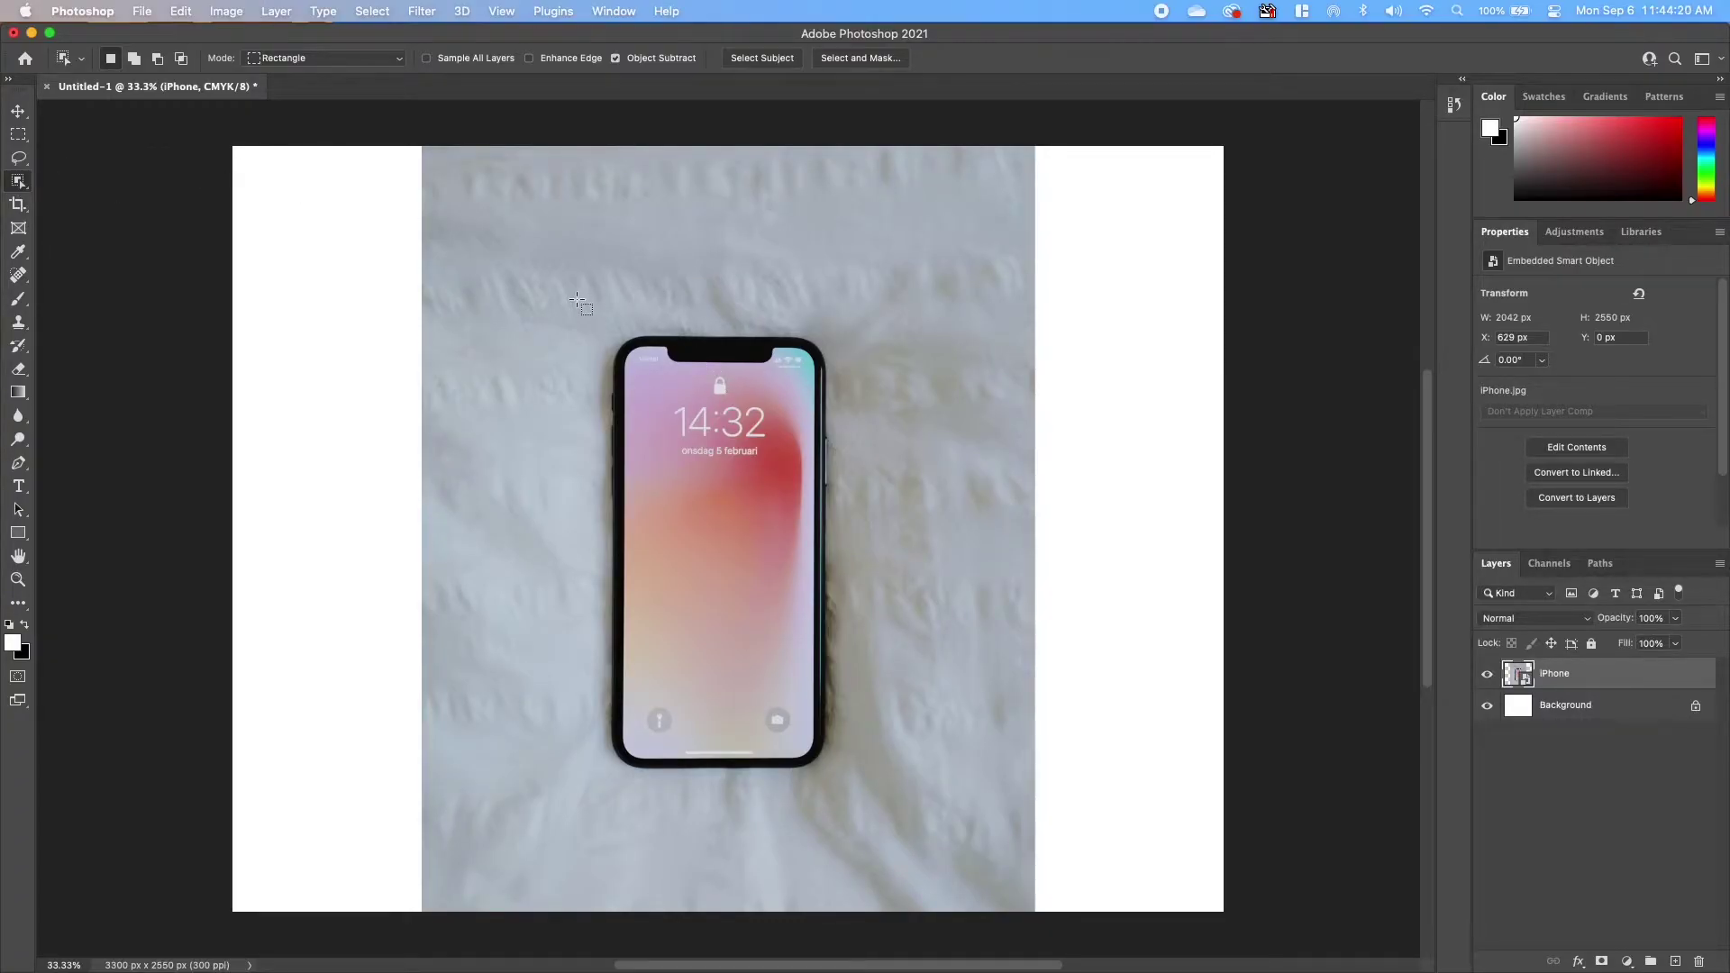
drag(568, 292, 867, 826)
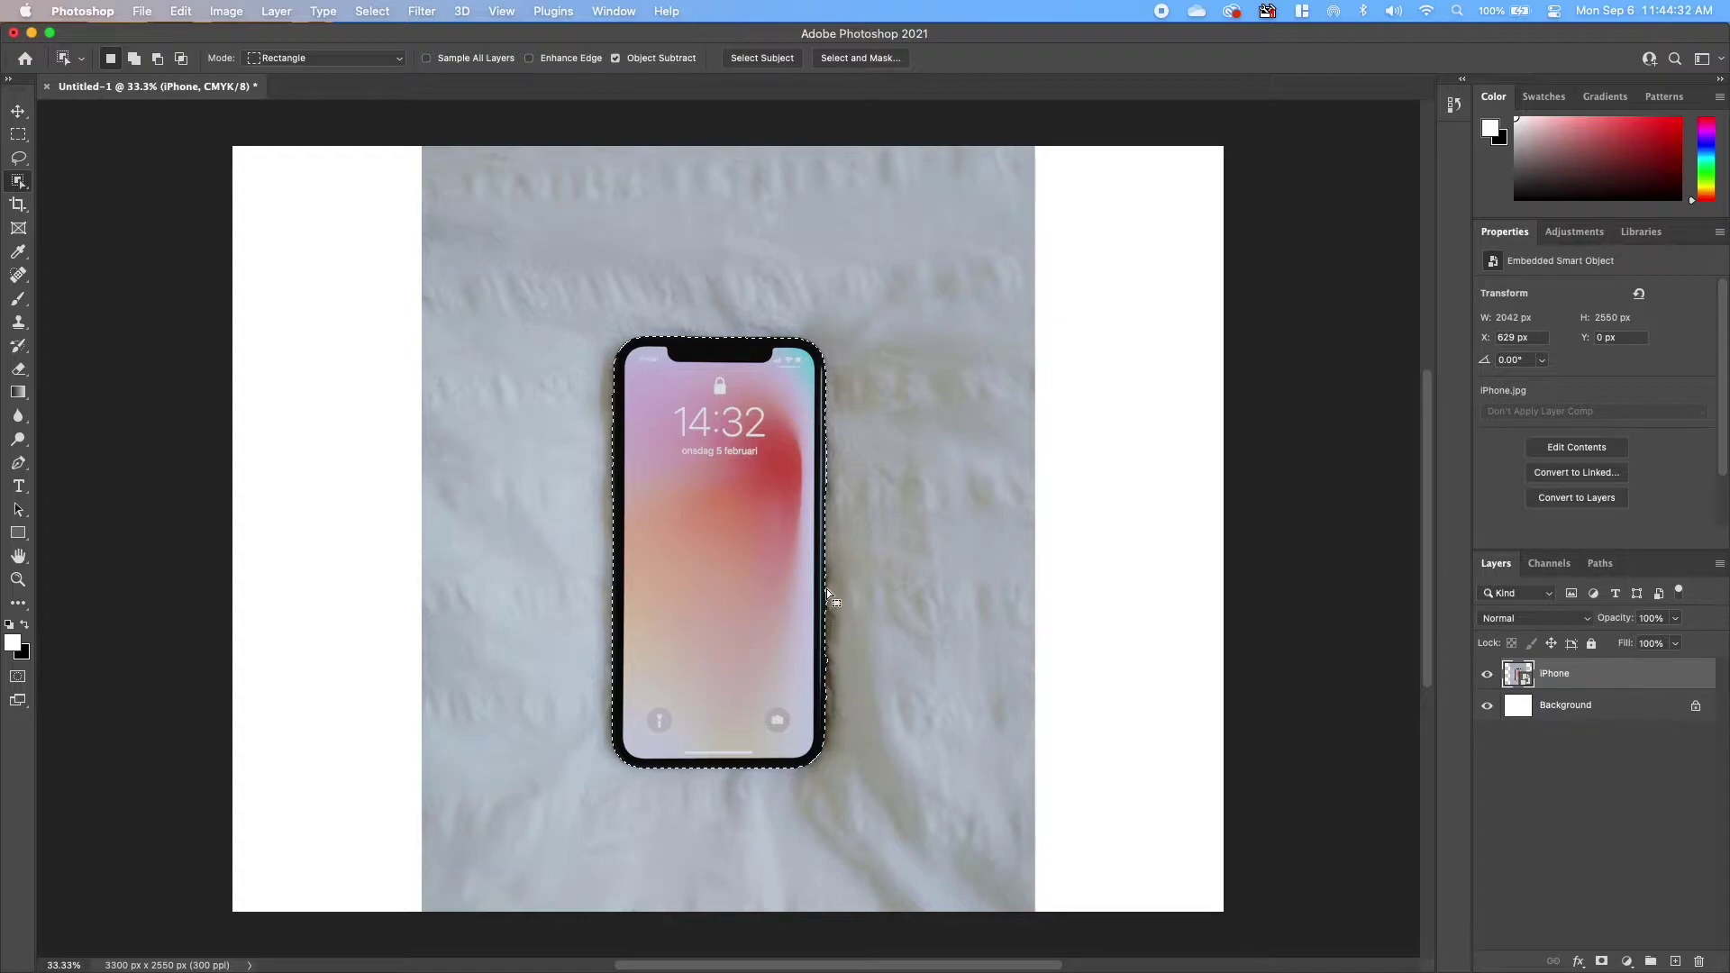
Step: Show the phone selection as a Quick Mask and examine its edges along the lower right side of the phone
click(25, 680)
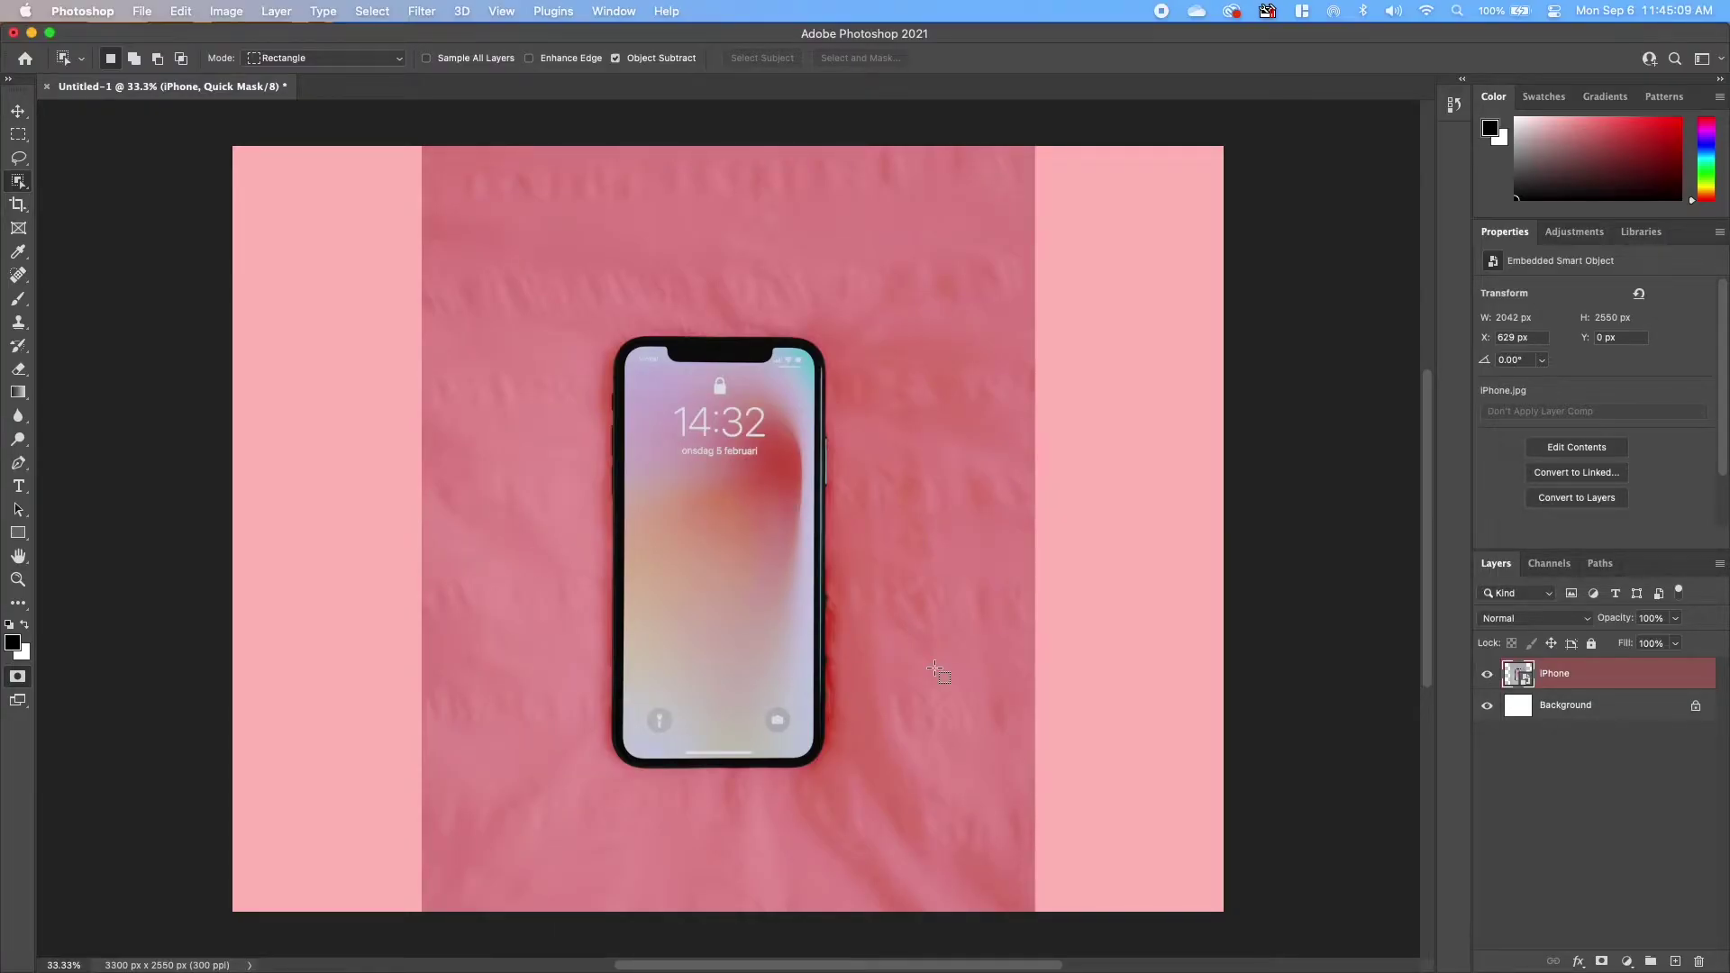
key(super+plus)
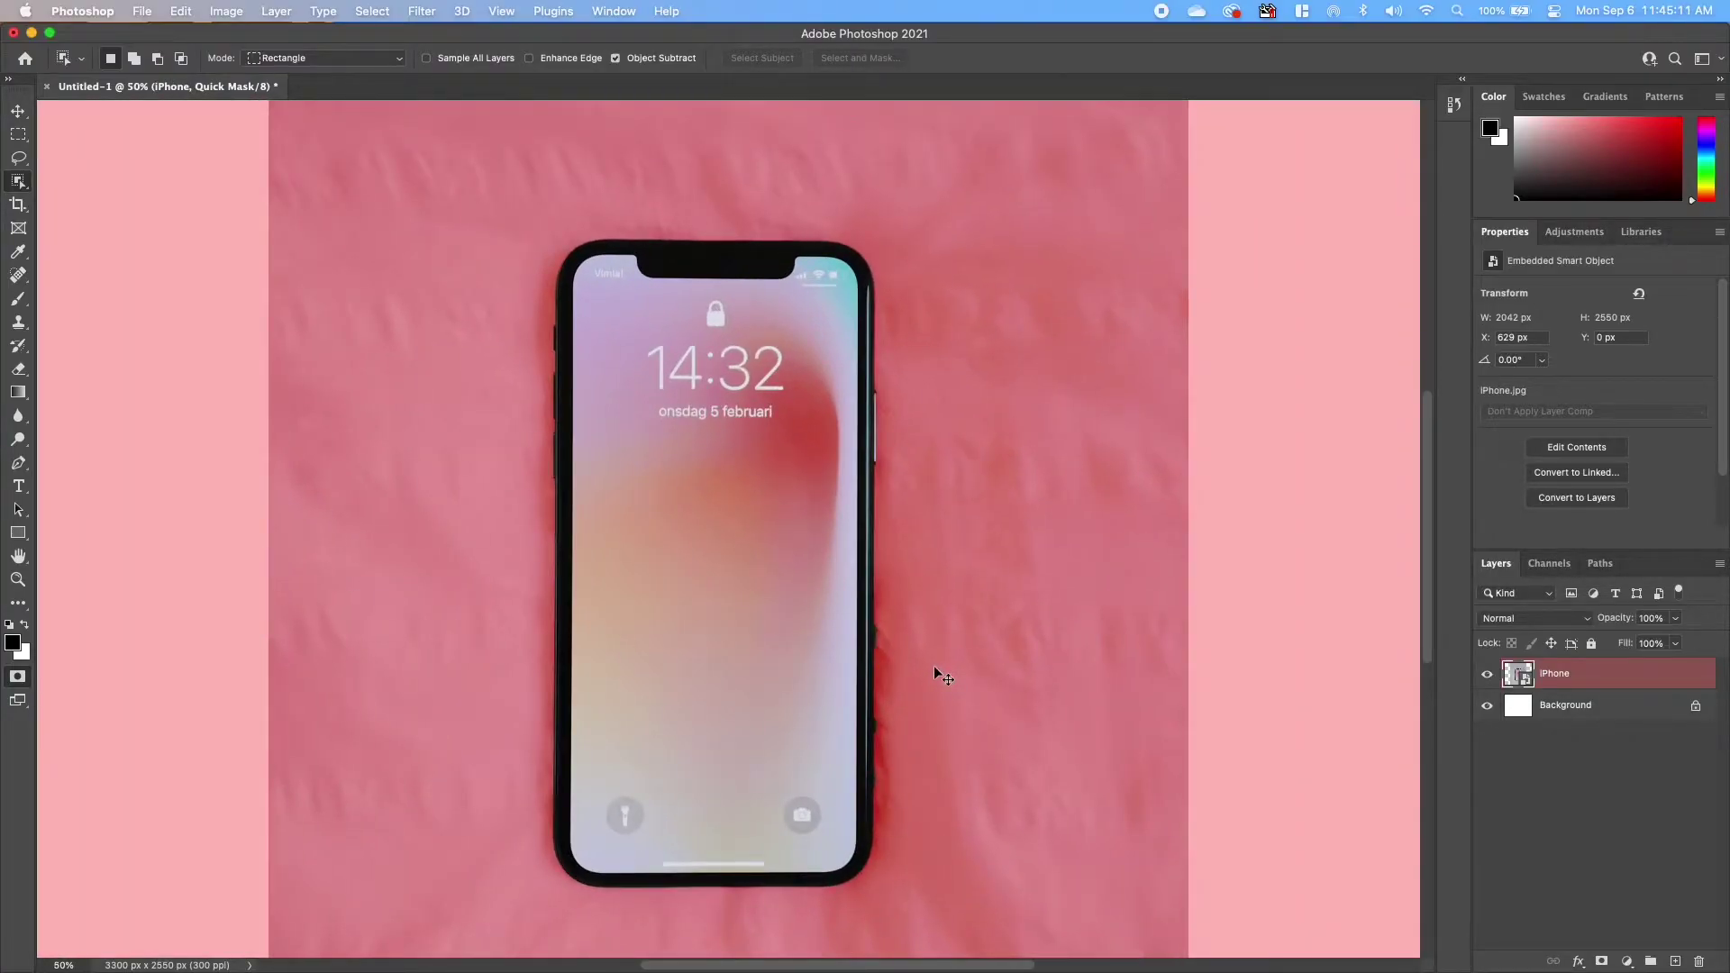
key(super+plus)
scroll(919, 647, down, 5)
scroll(919, 647, right, 3)
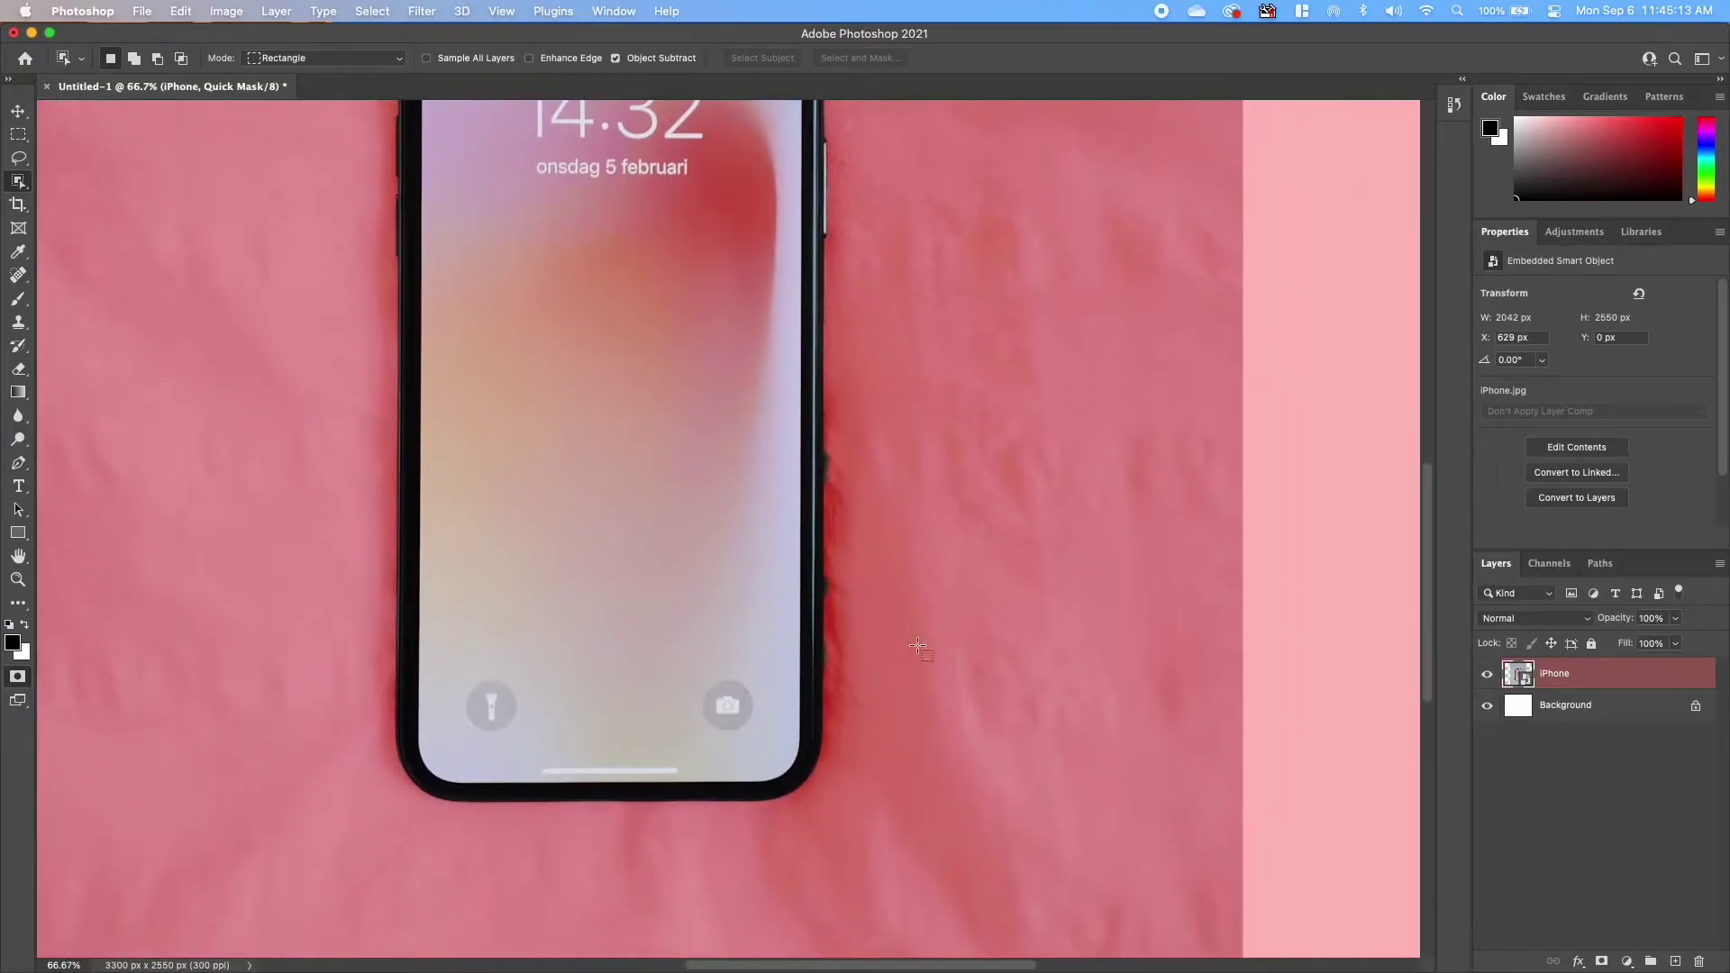
scroll(918, 645, up, 4)
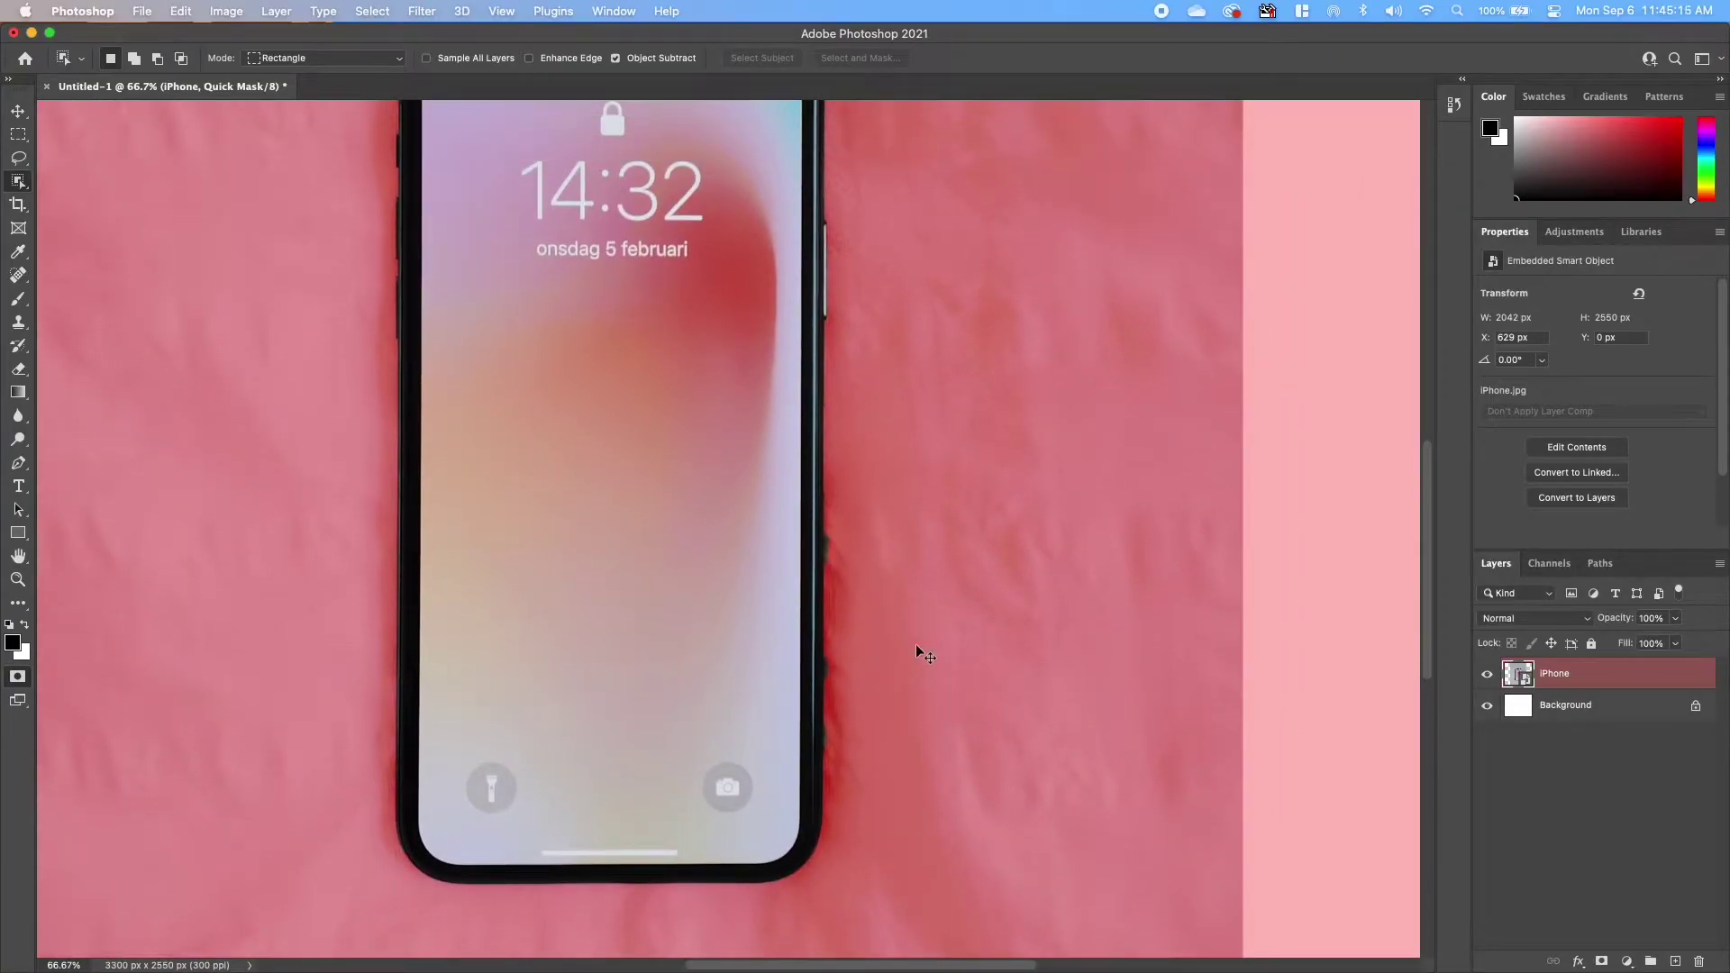
key(super+plus)
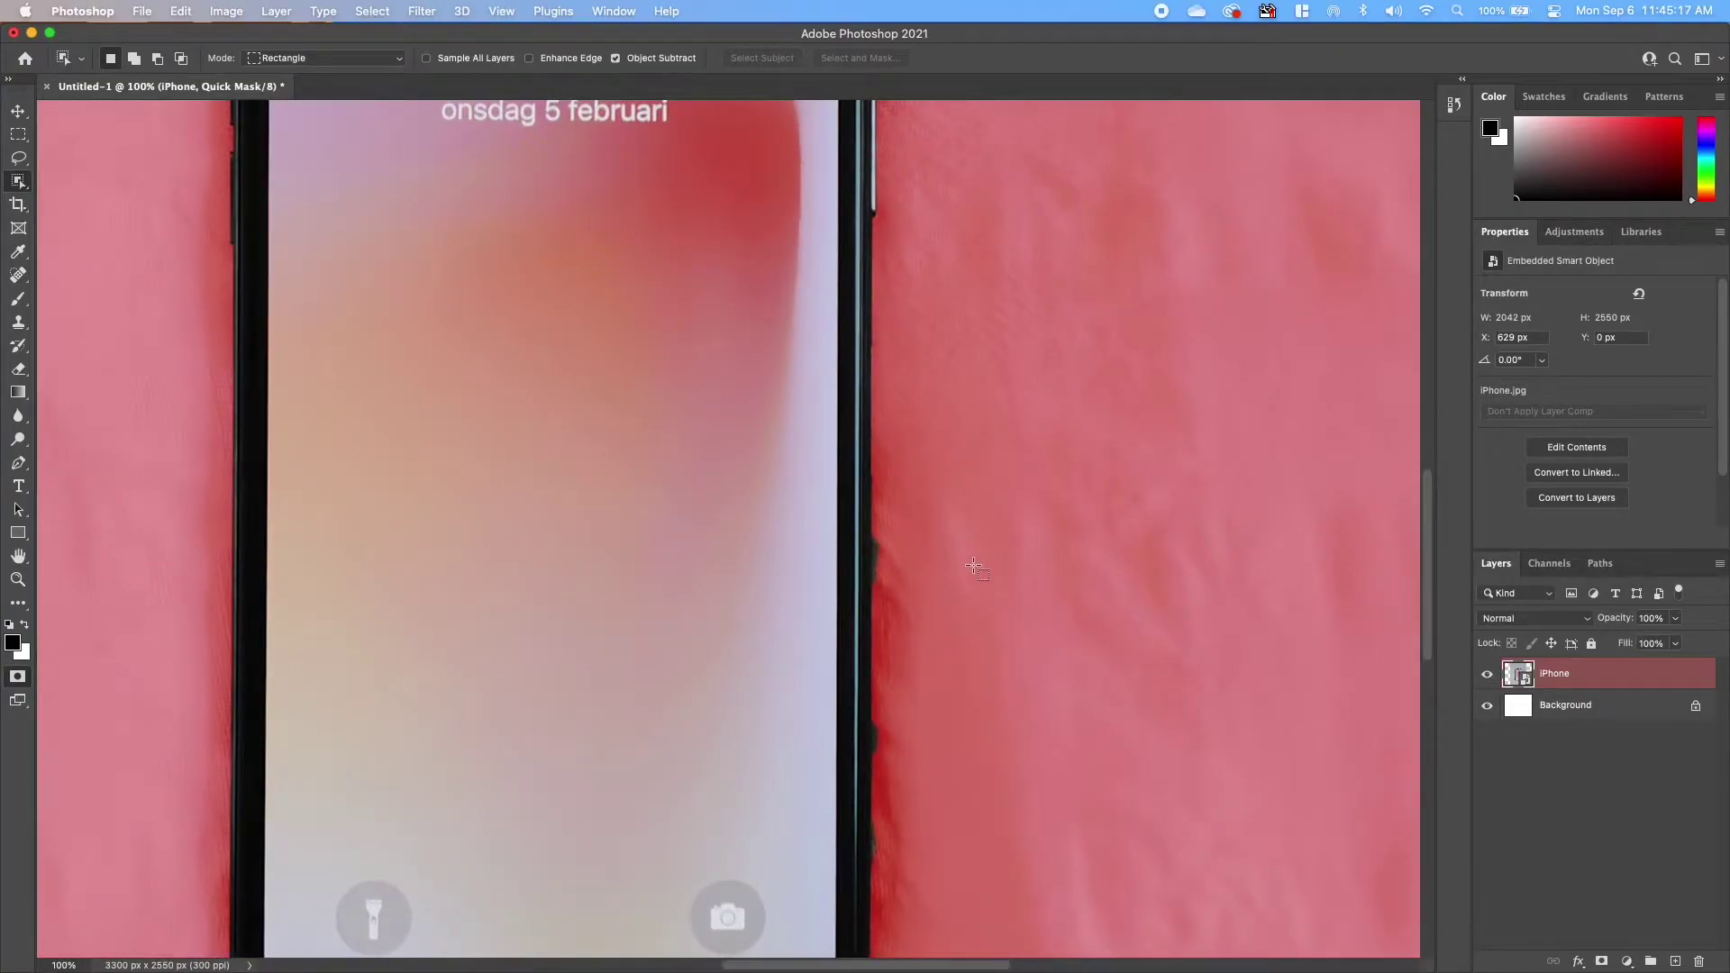
scroll(973, 566, down, 3)
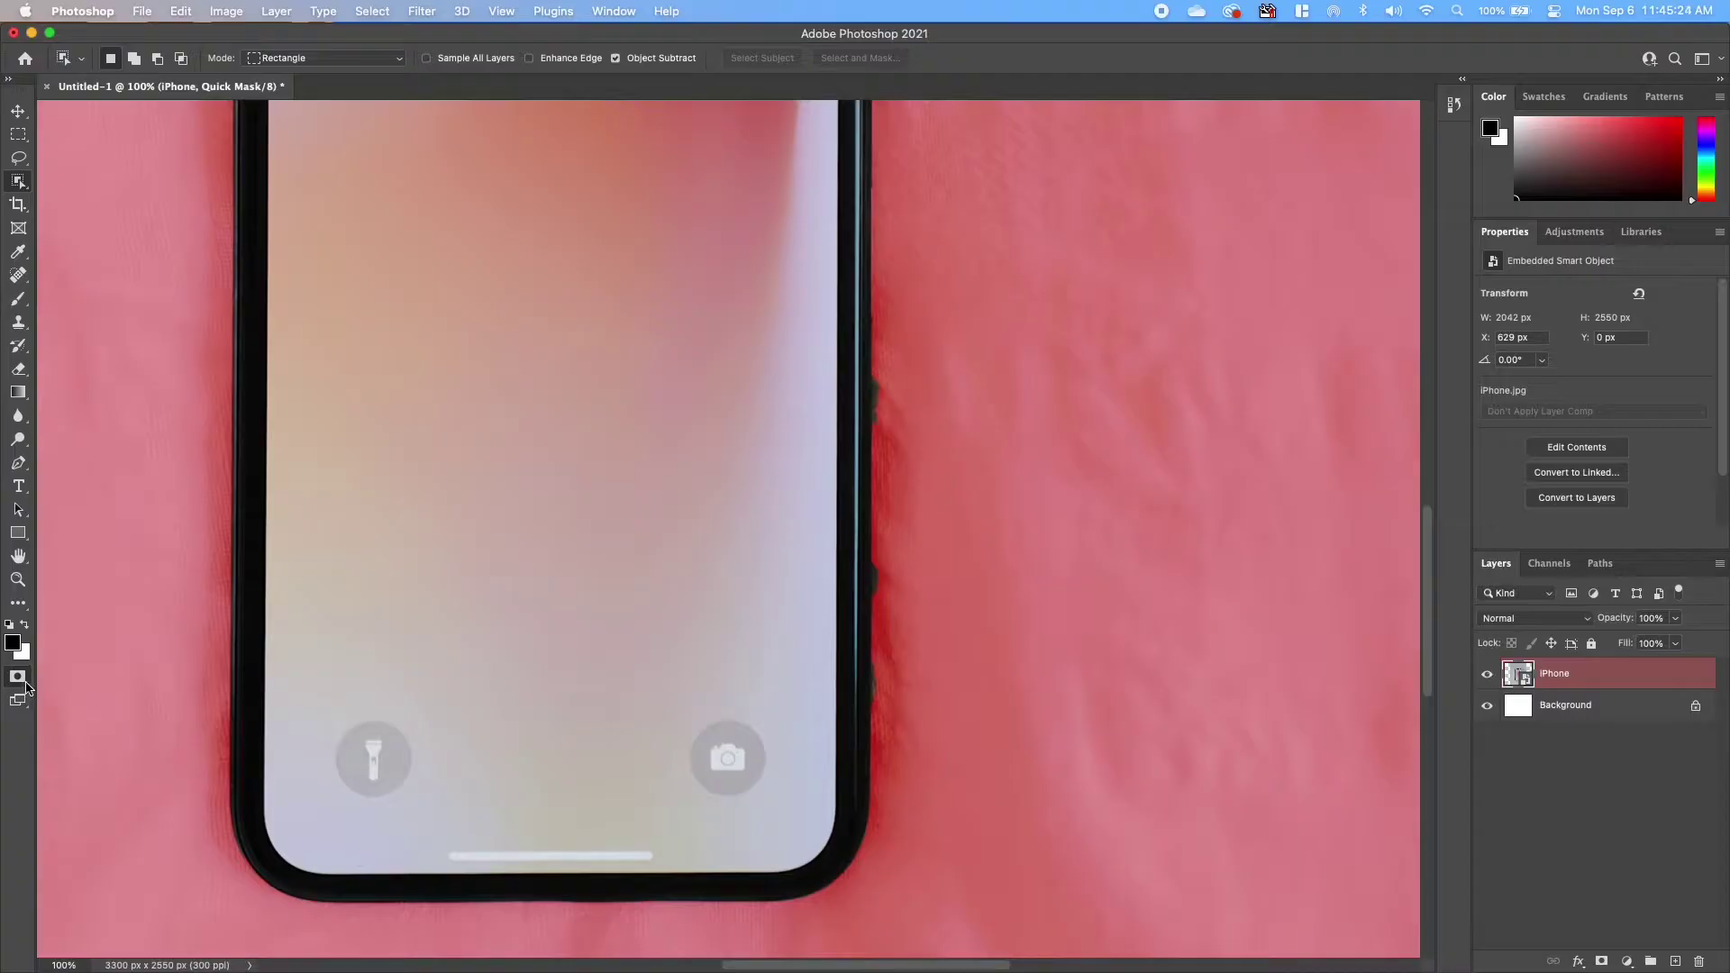
Step: Set up the Brush tool with a size of 75 px and maximum hardness
click(26, 302)
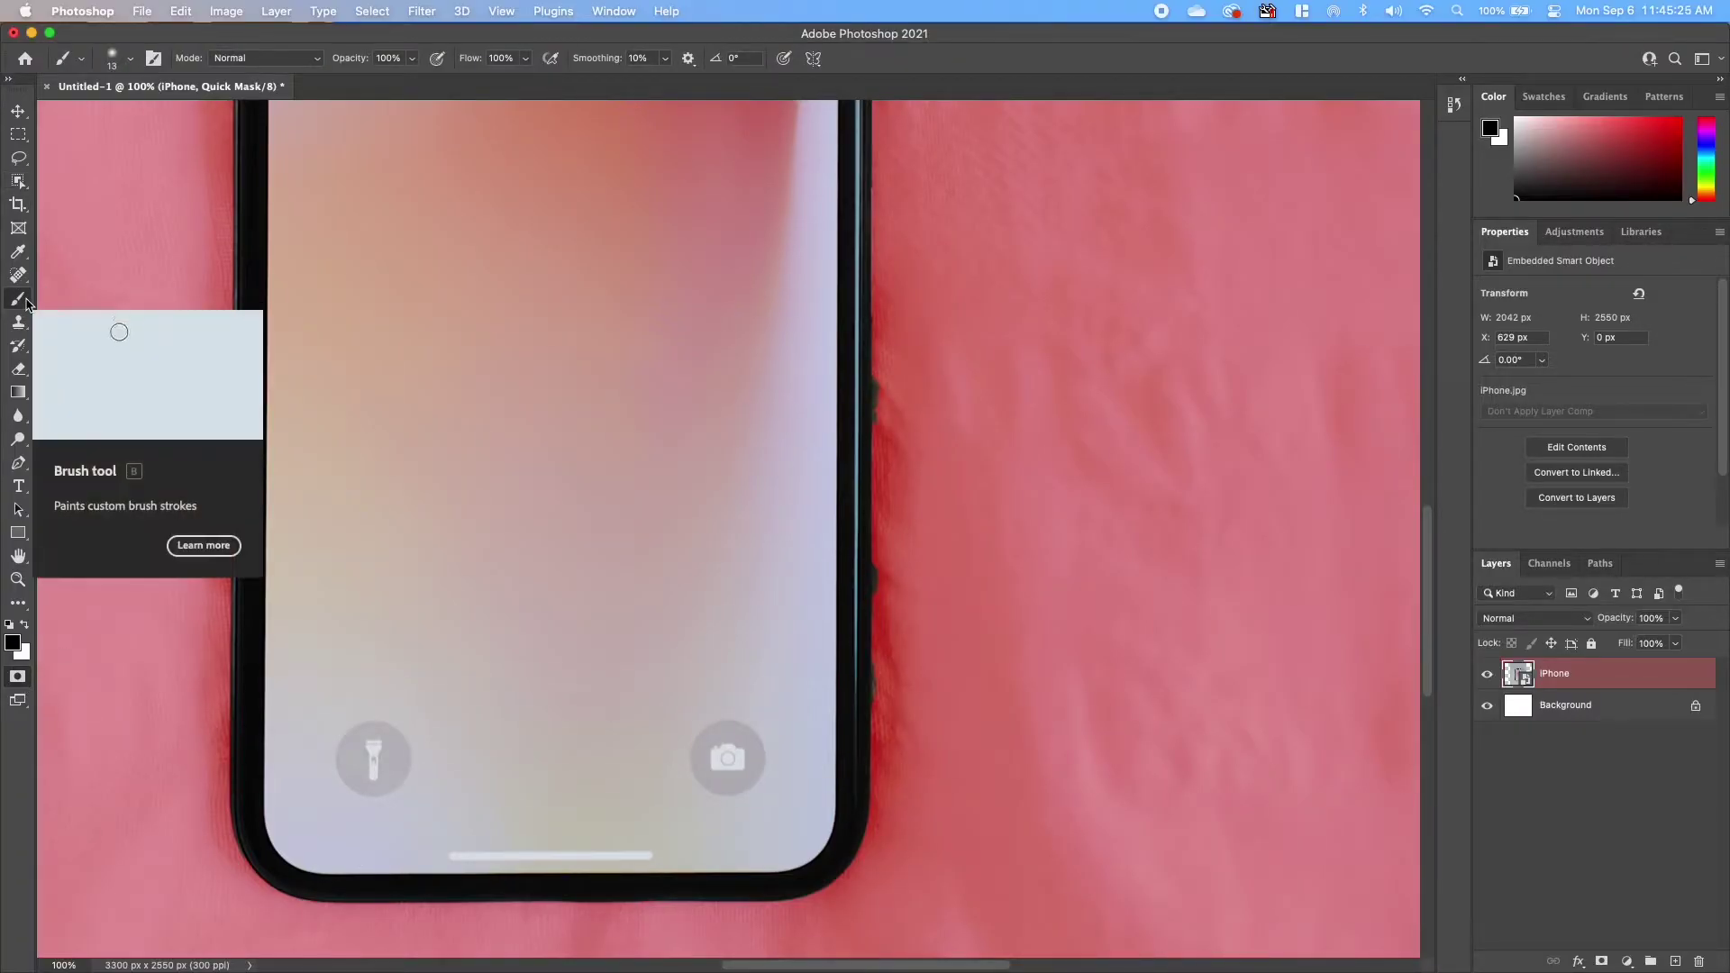
click(131, 59)
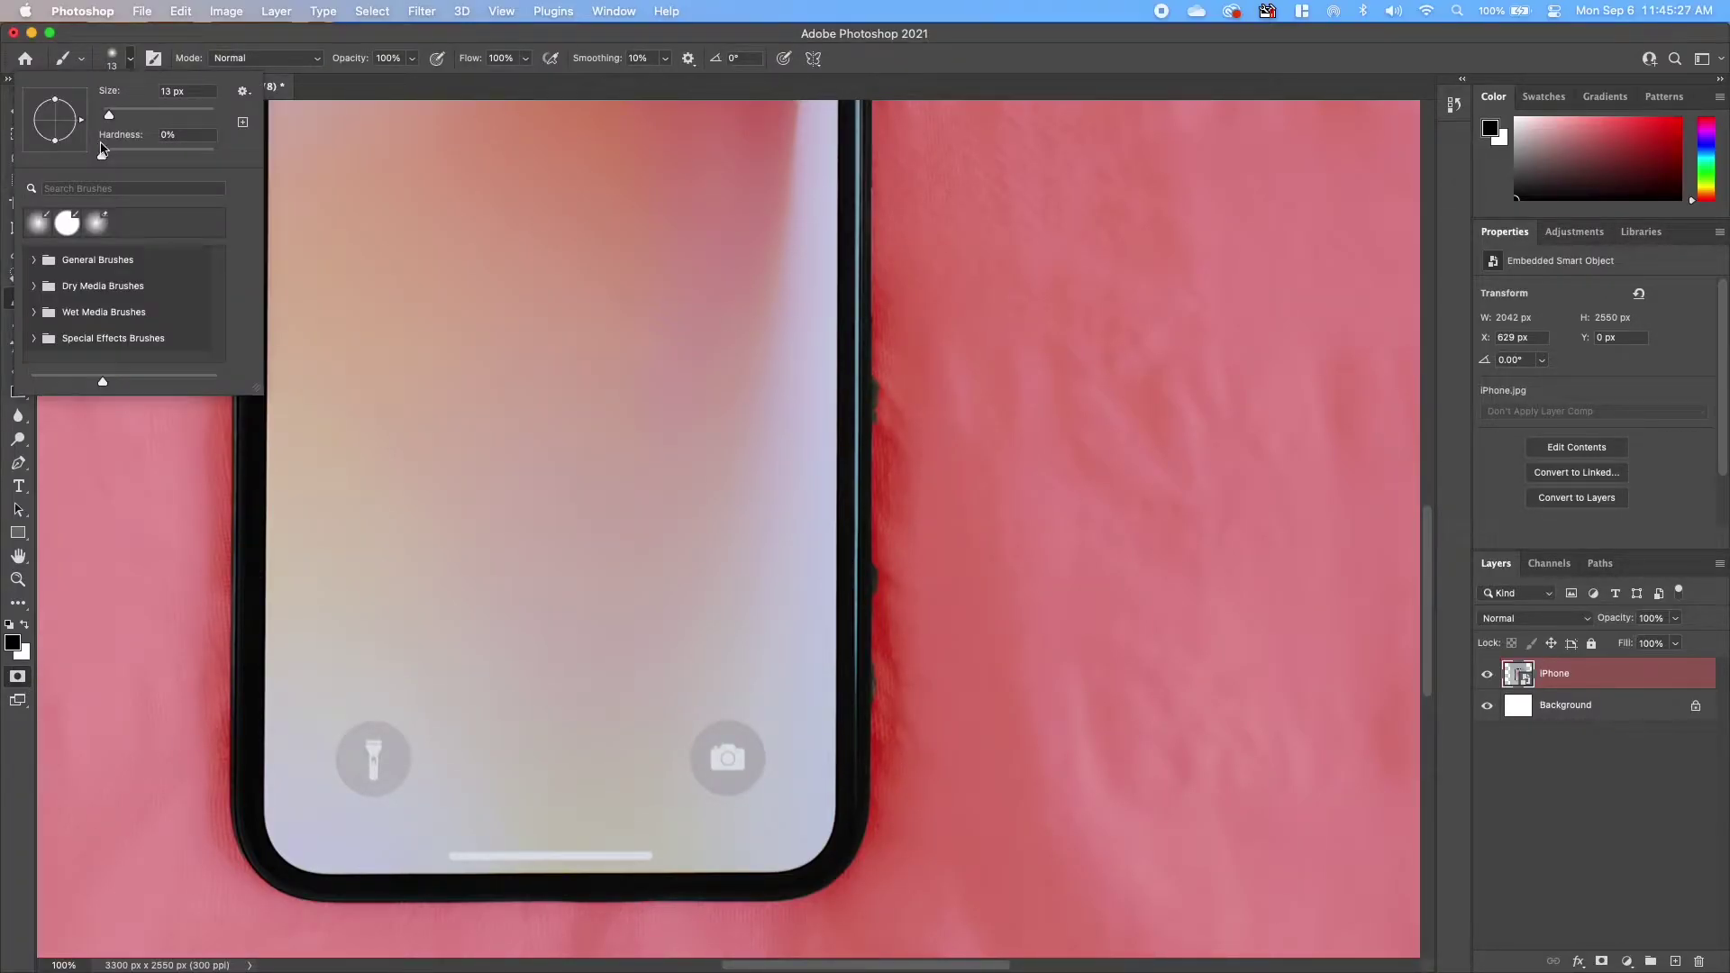
drag(102, 160, 215, 157)
drag(110, 114, 143, 114)
Step: Clean up the Quick Mask along the phone's lower right edge and convert it back to a selection
click(16, 642)
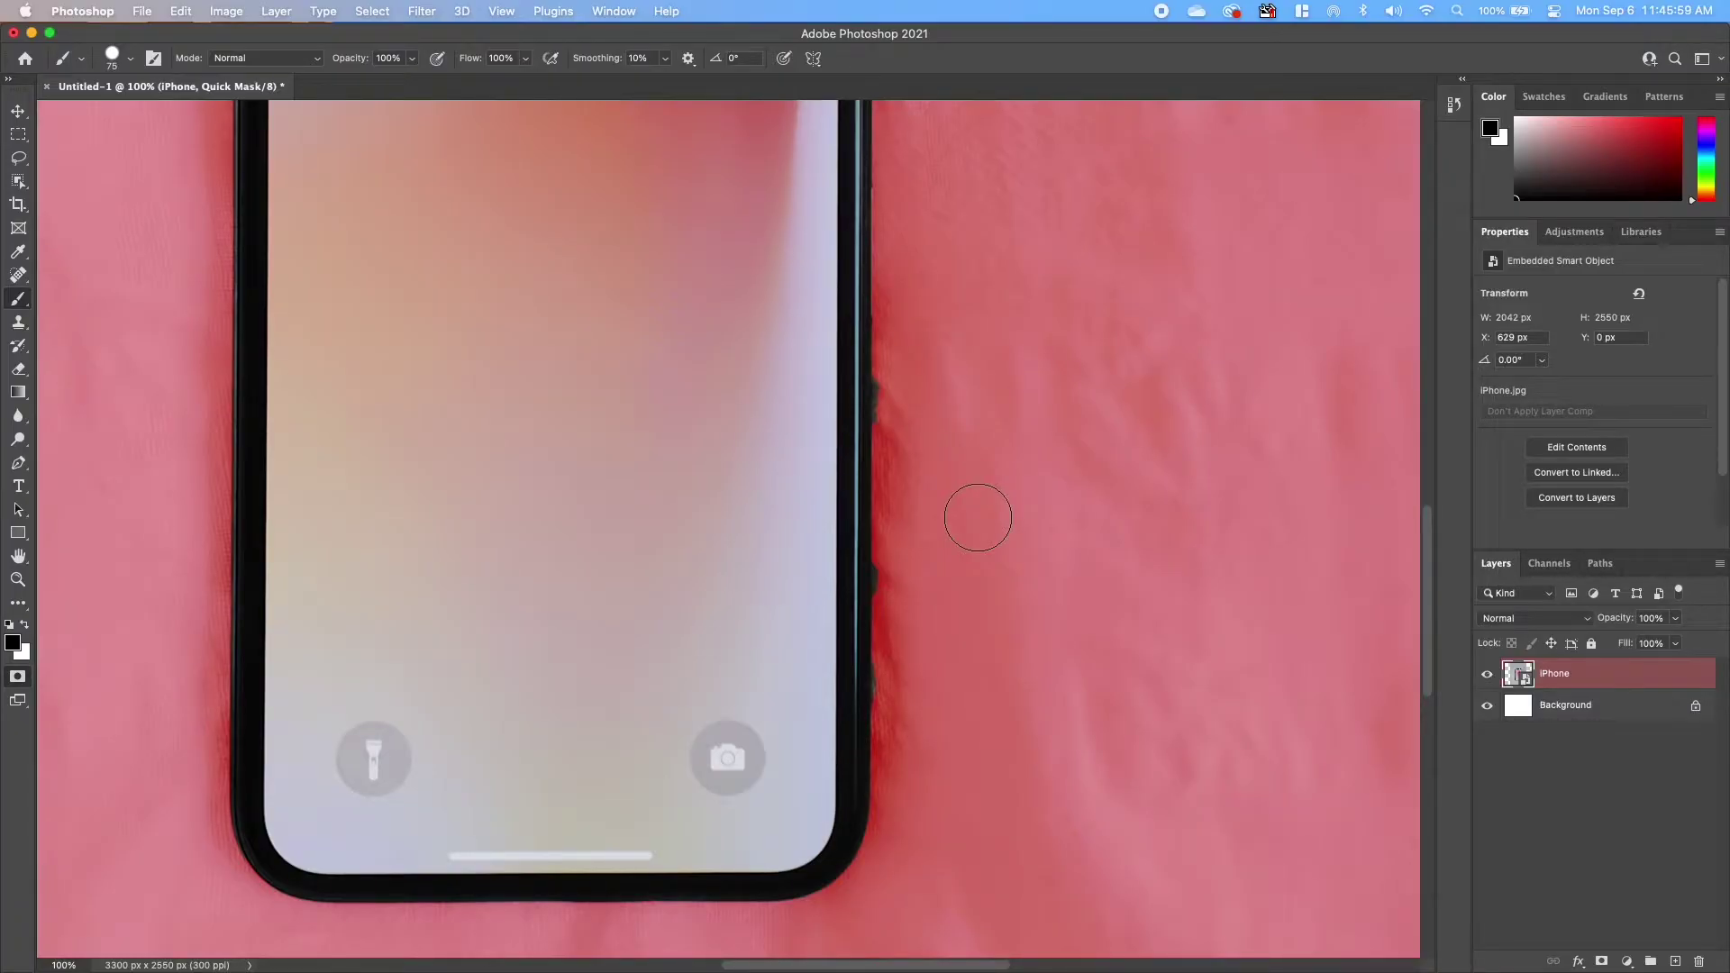
click(25, 625)
click(25, 627)
click(18, 677)
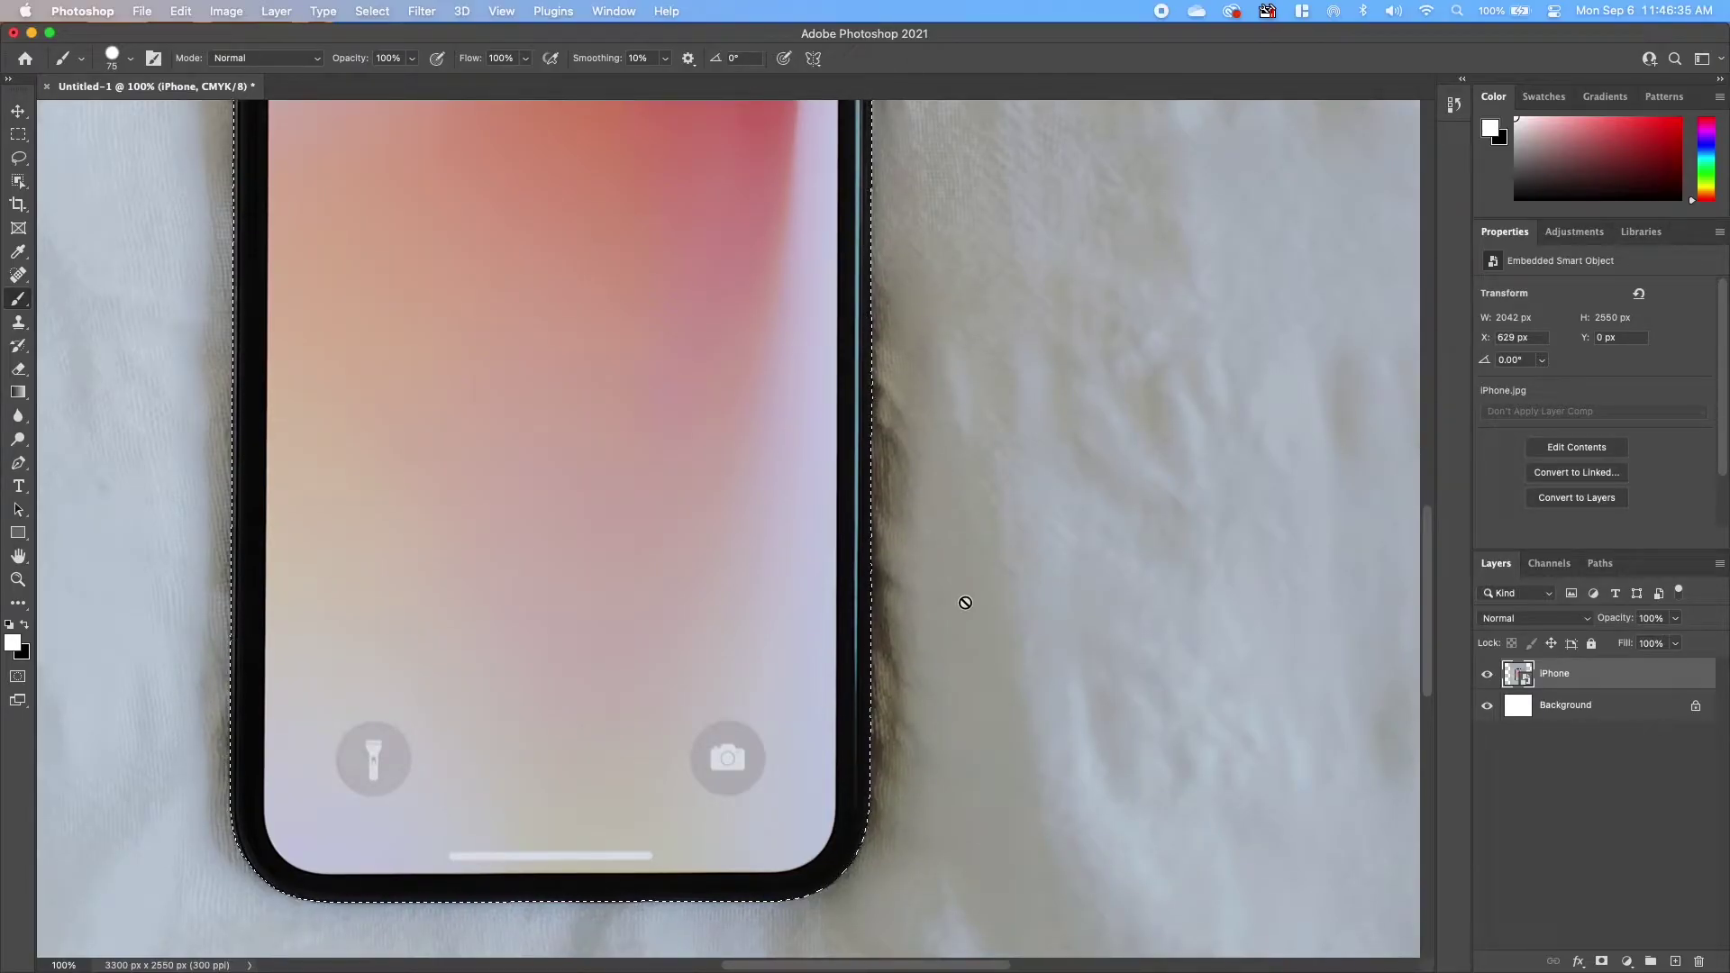
Step: Add a layer mask to the iPhone layer from the selection to hide the fabric background
key(super+minus)
key(super+minus)
key(super+minus)
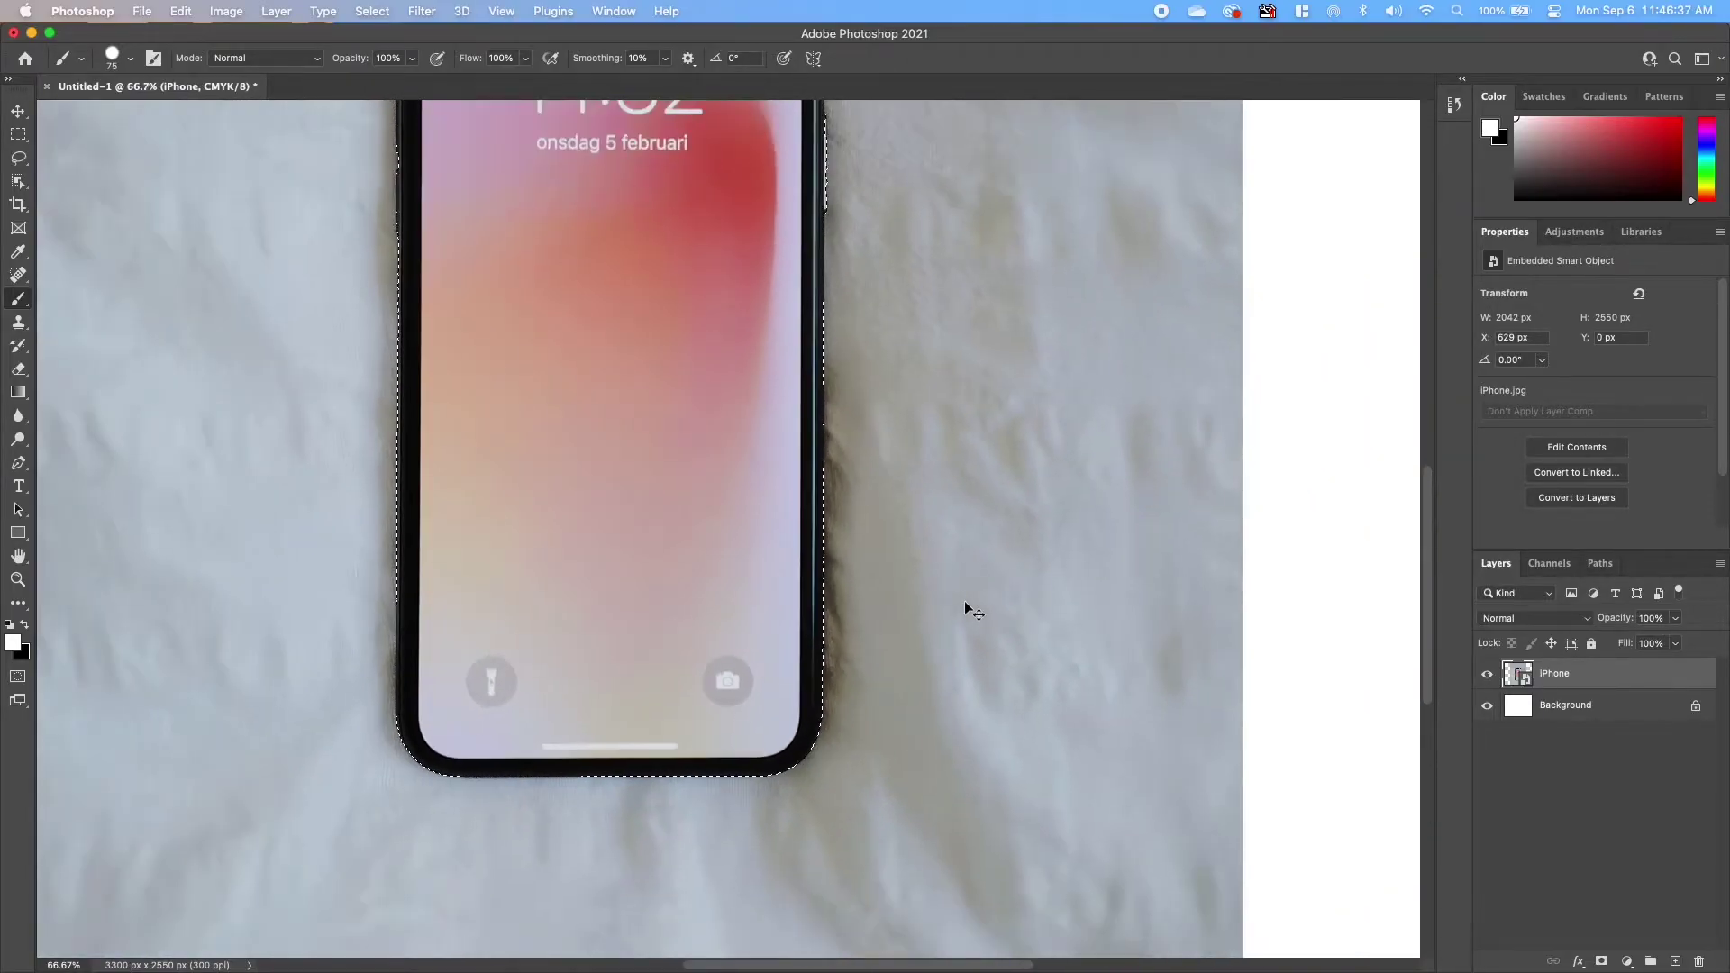
scroll(964, 602, up, 3)
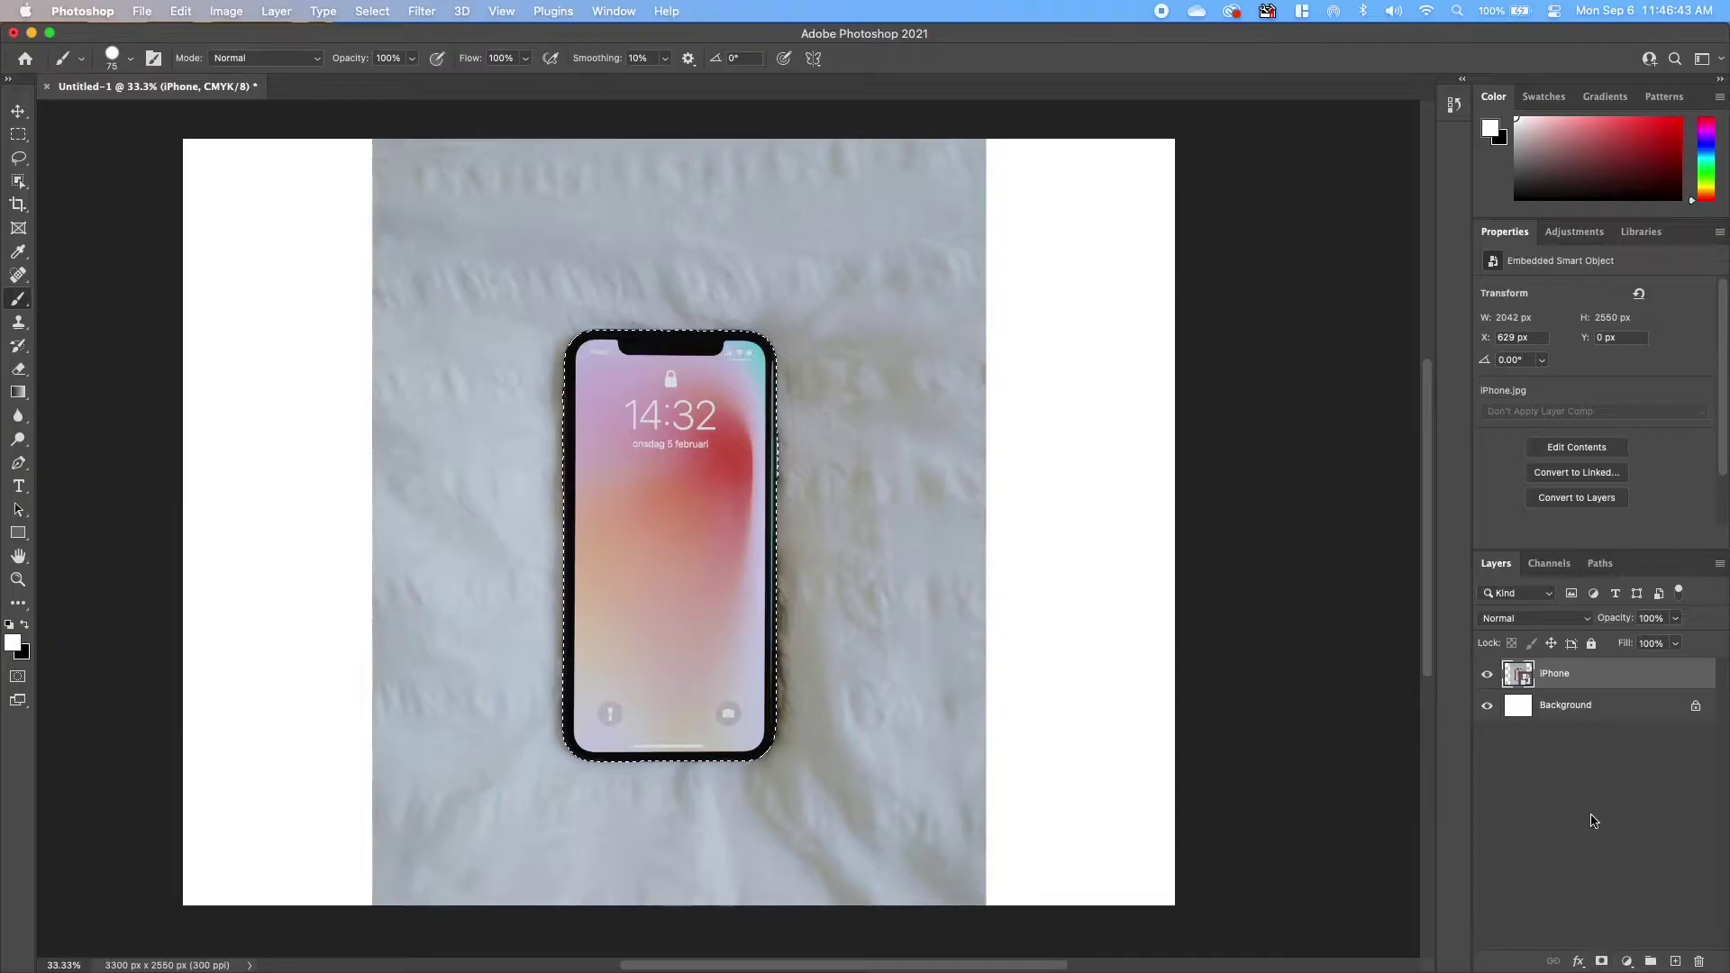
click(1601, 962)
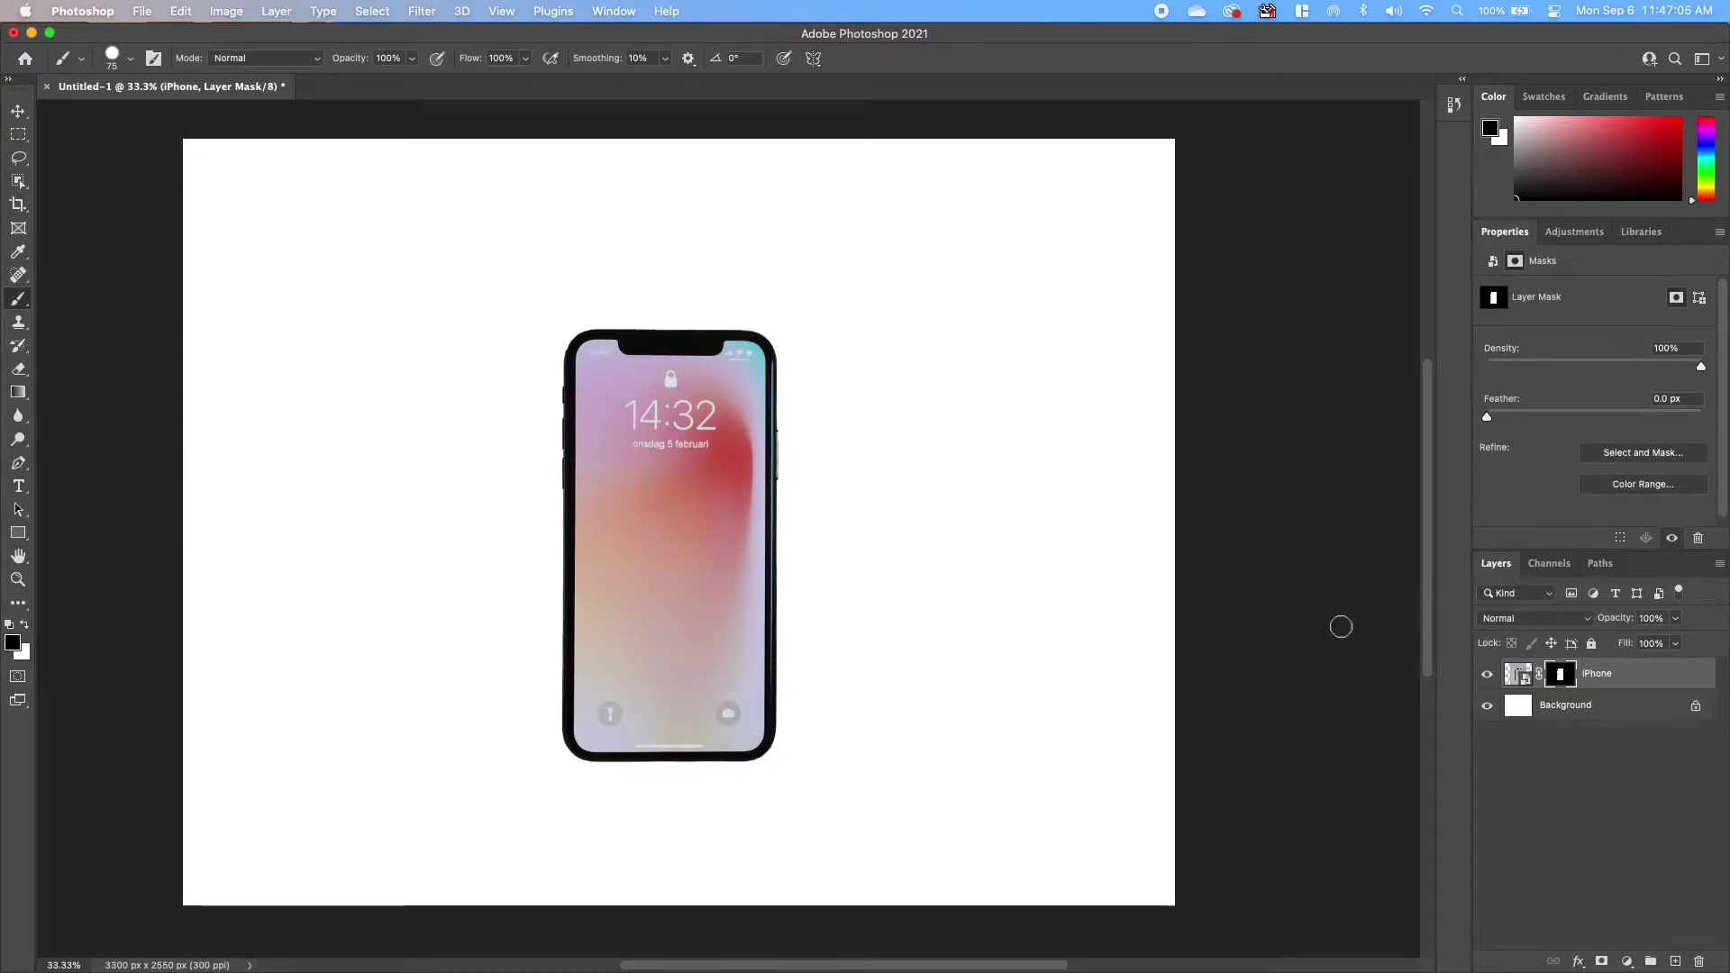
Step: Move the masked phone to the upper left area of the canvas with the Move tool
click(1518, 674)
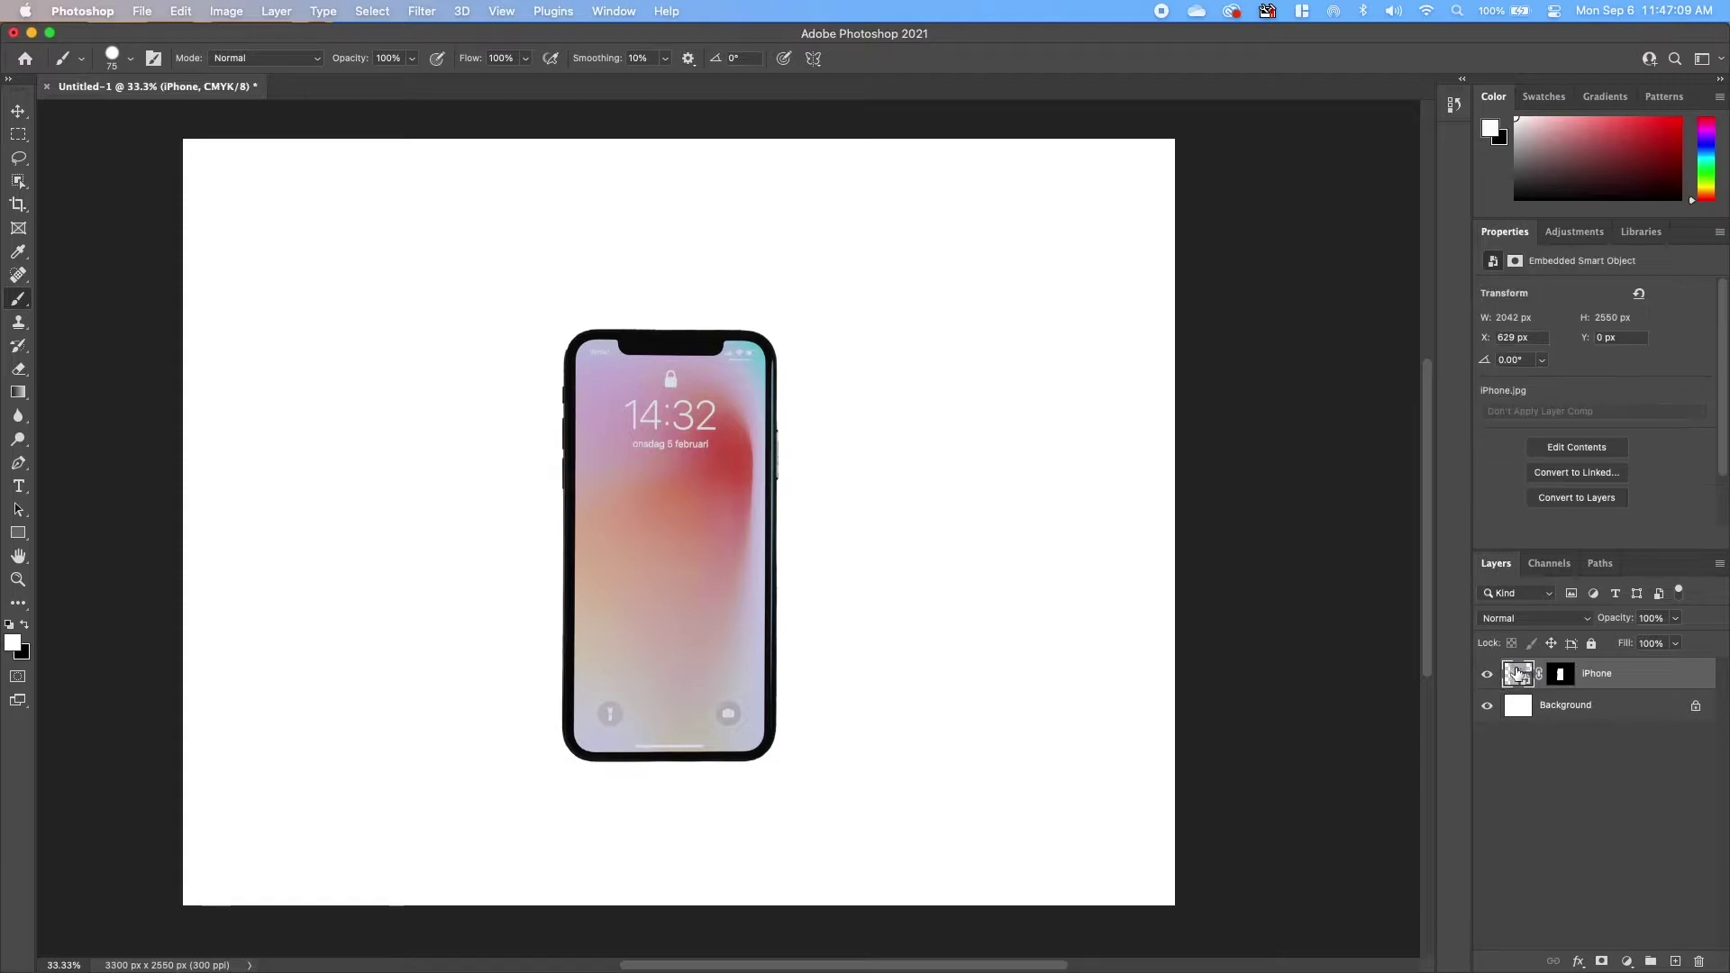
click(1564, 676)
click(19, 112)
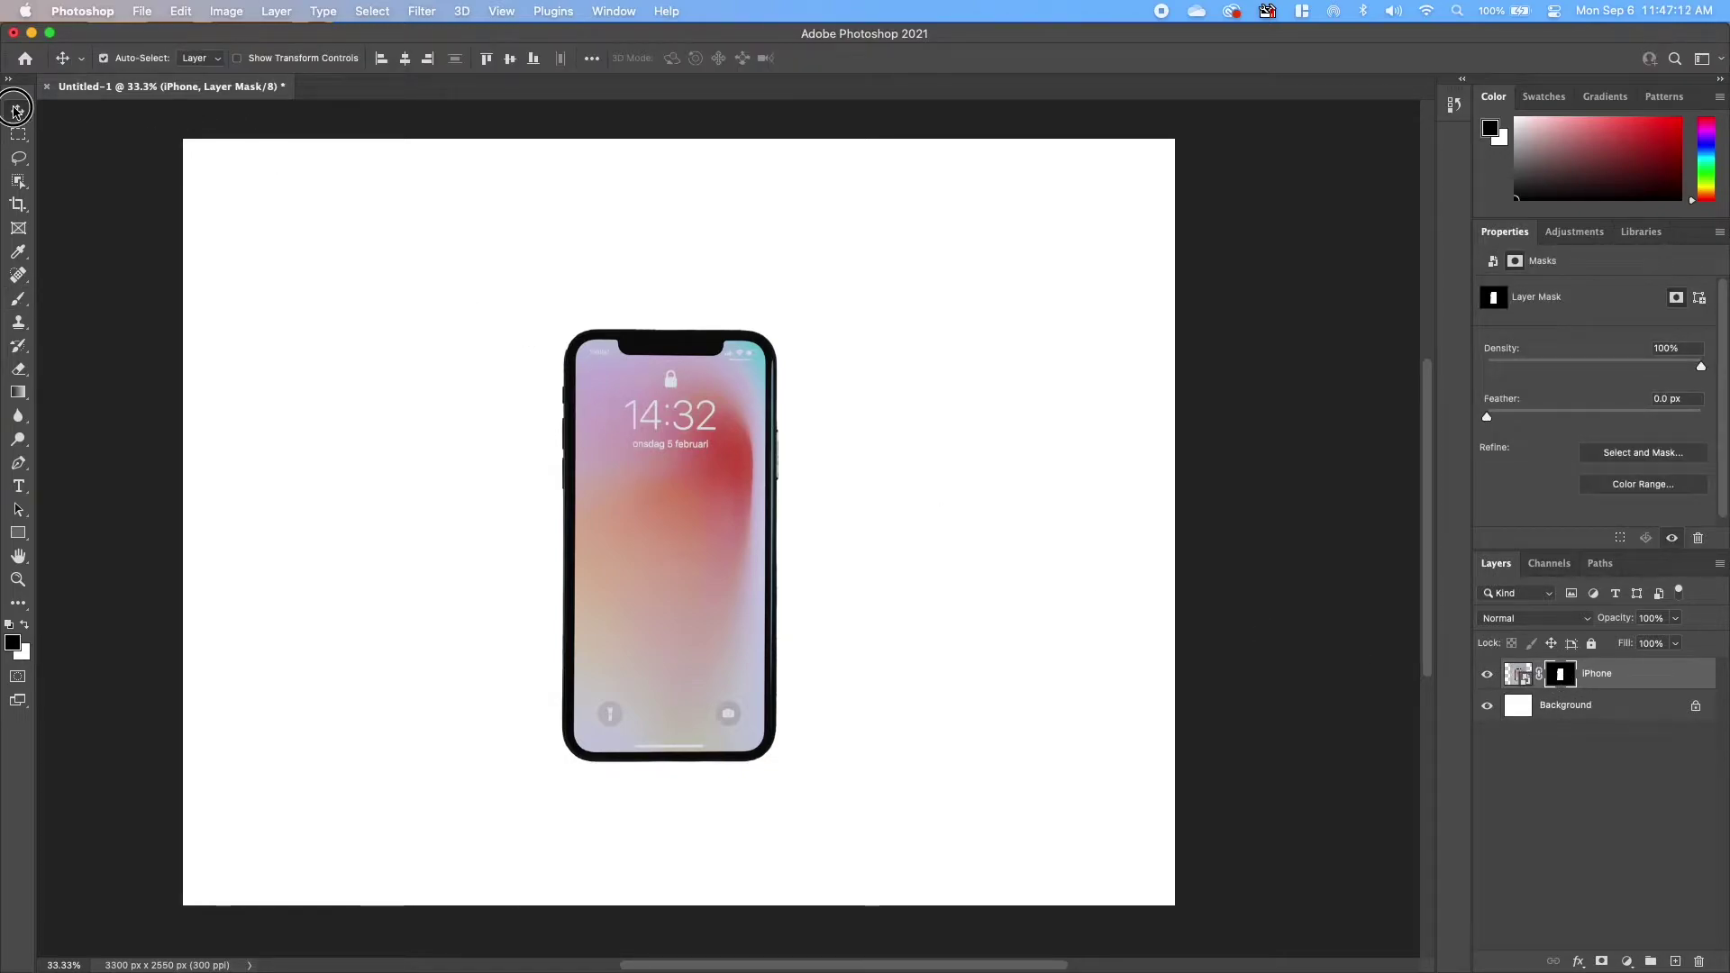
drag(652, 535, 409, 451)
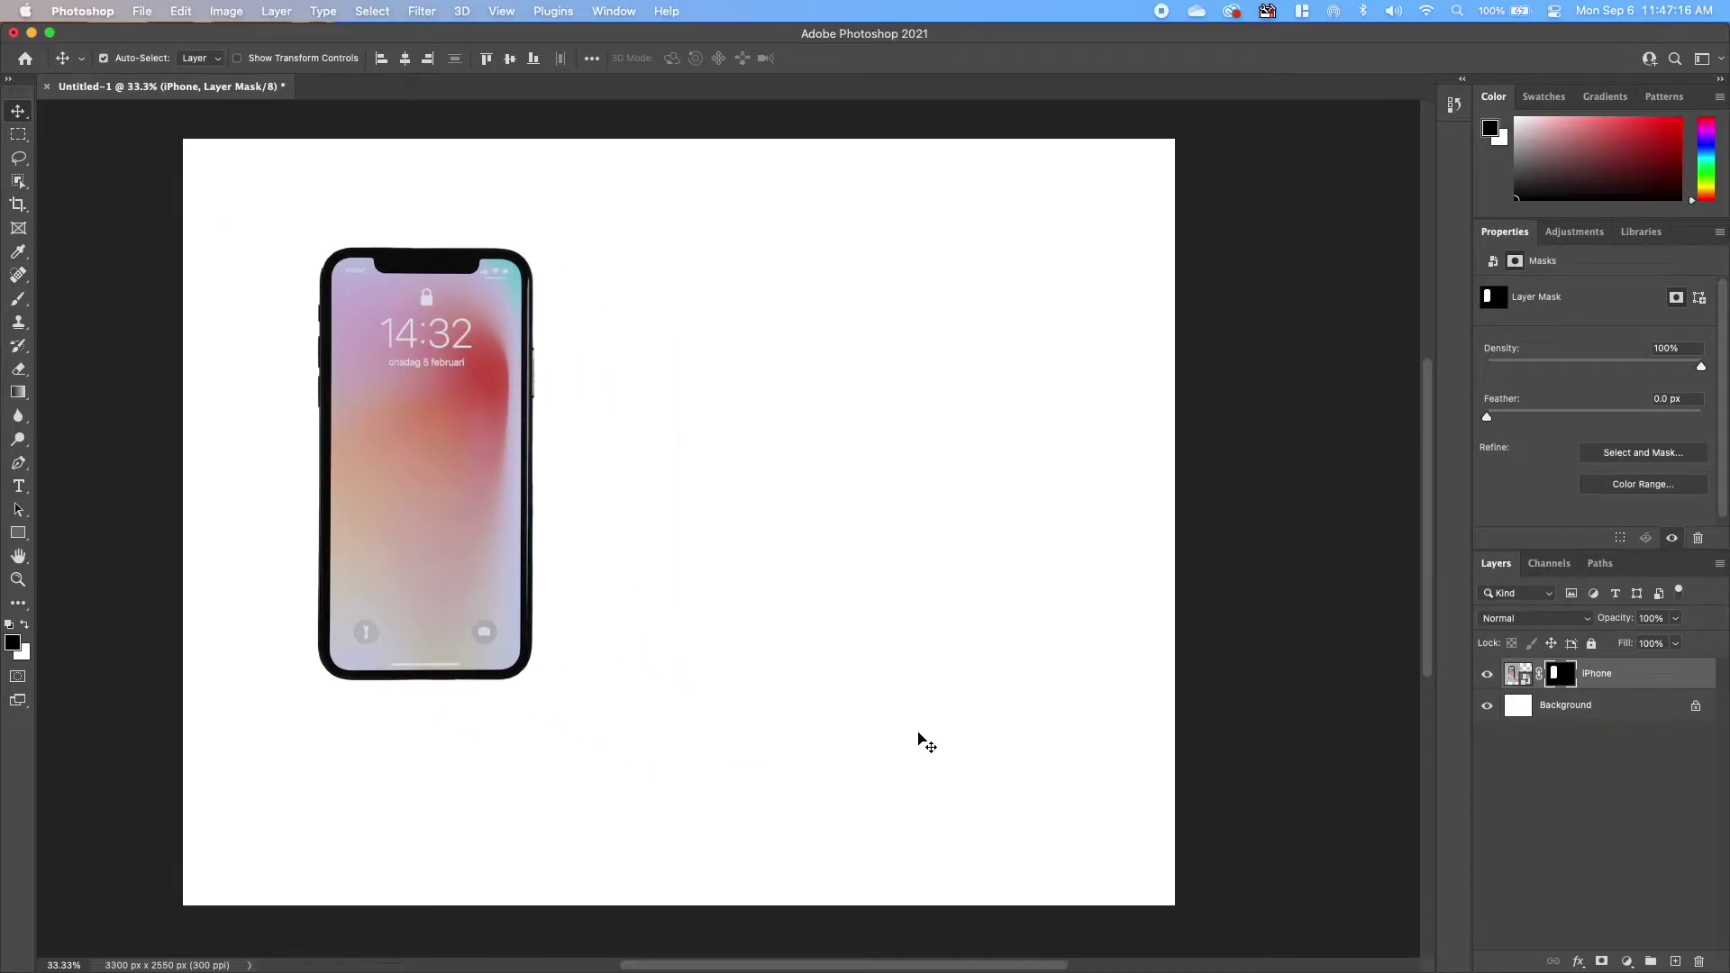
Step: Select the Background layer and sample the red of the phone's wallpaper as the foreground color with the Eyedropper tool
click(1600, 707)
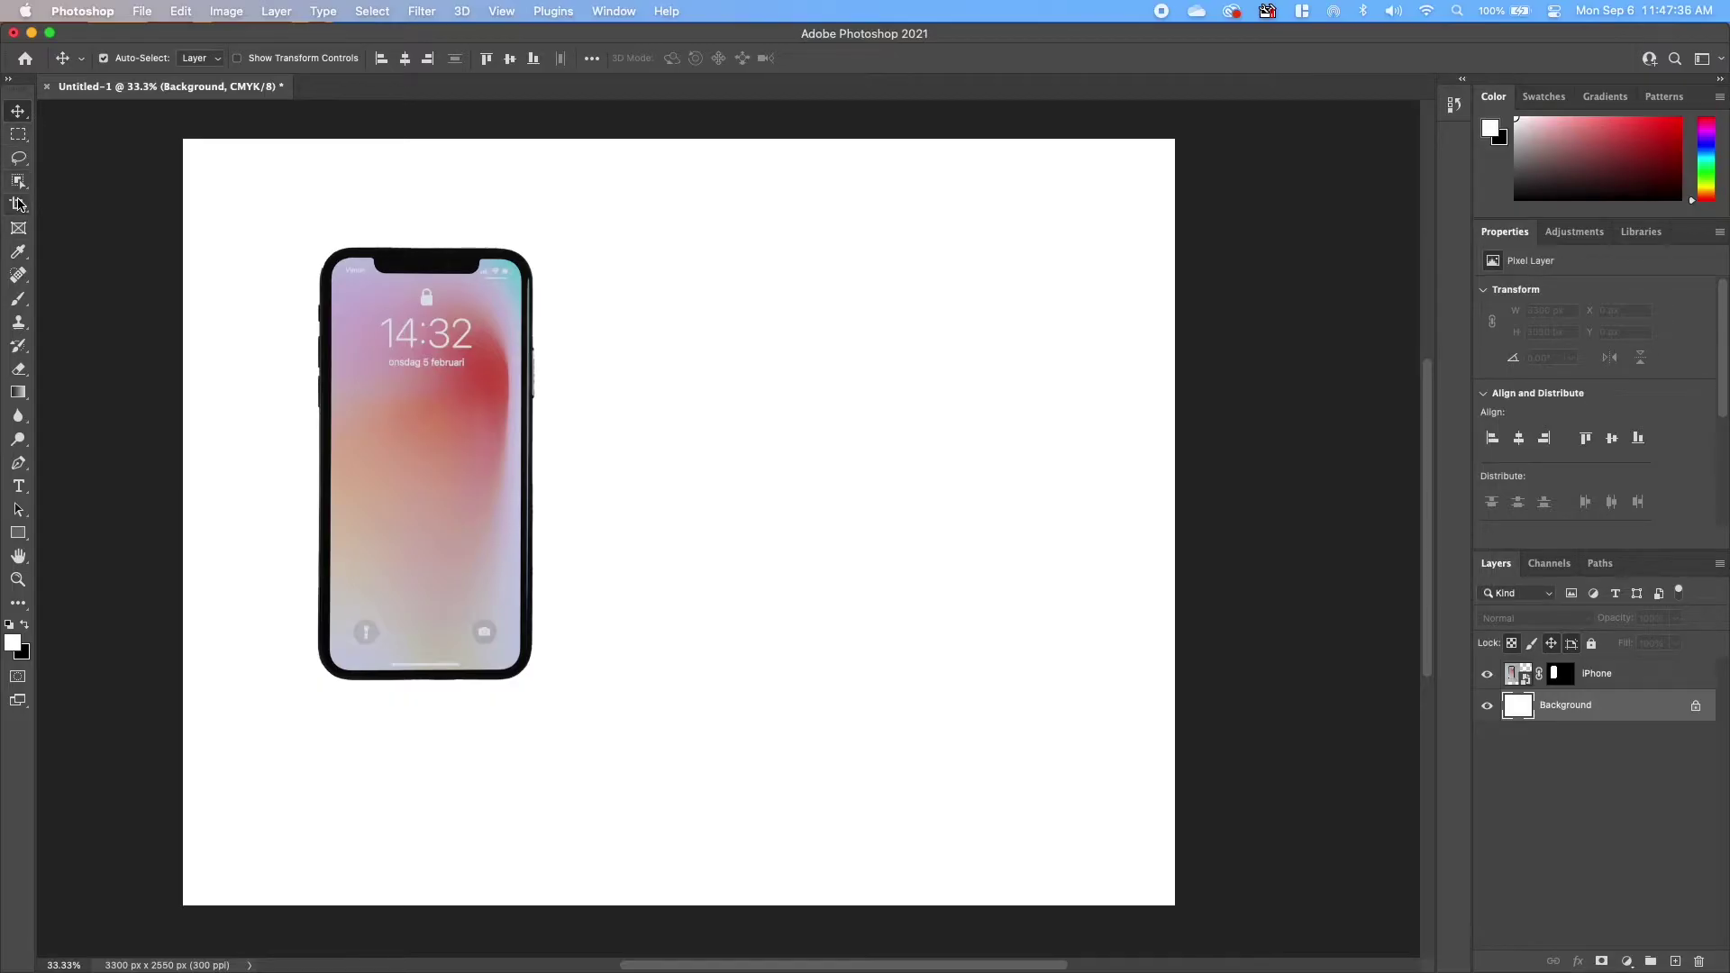
click(28, 250)
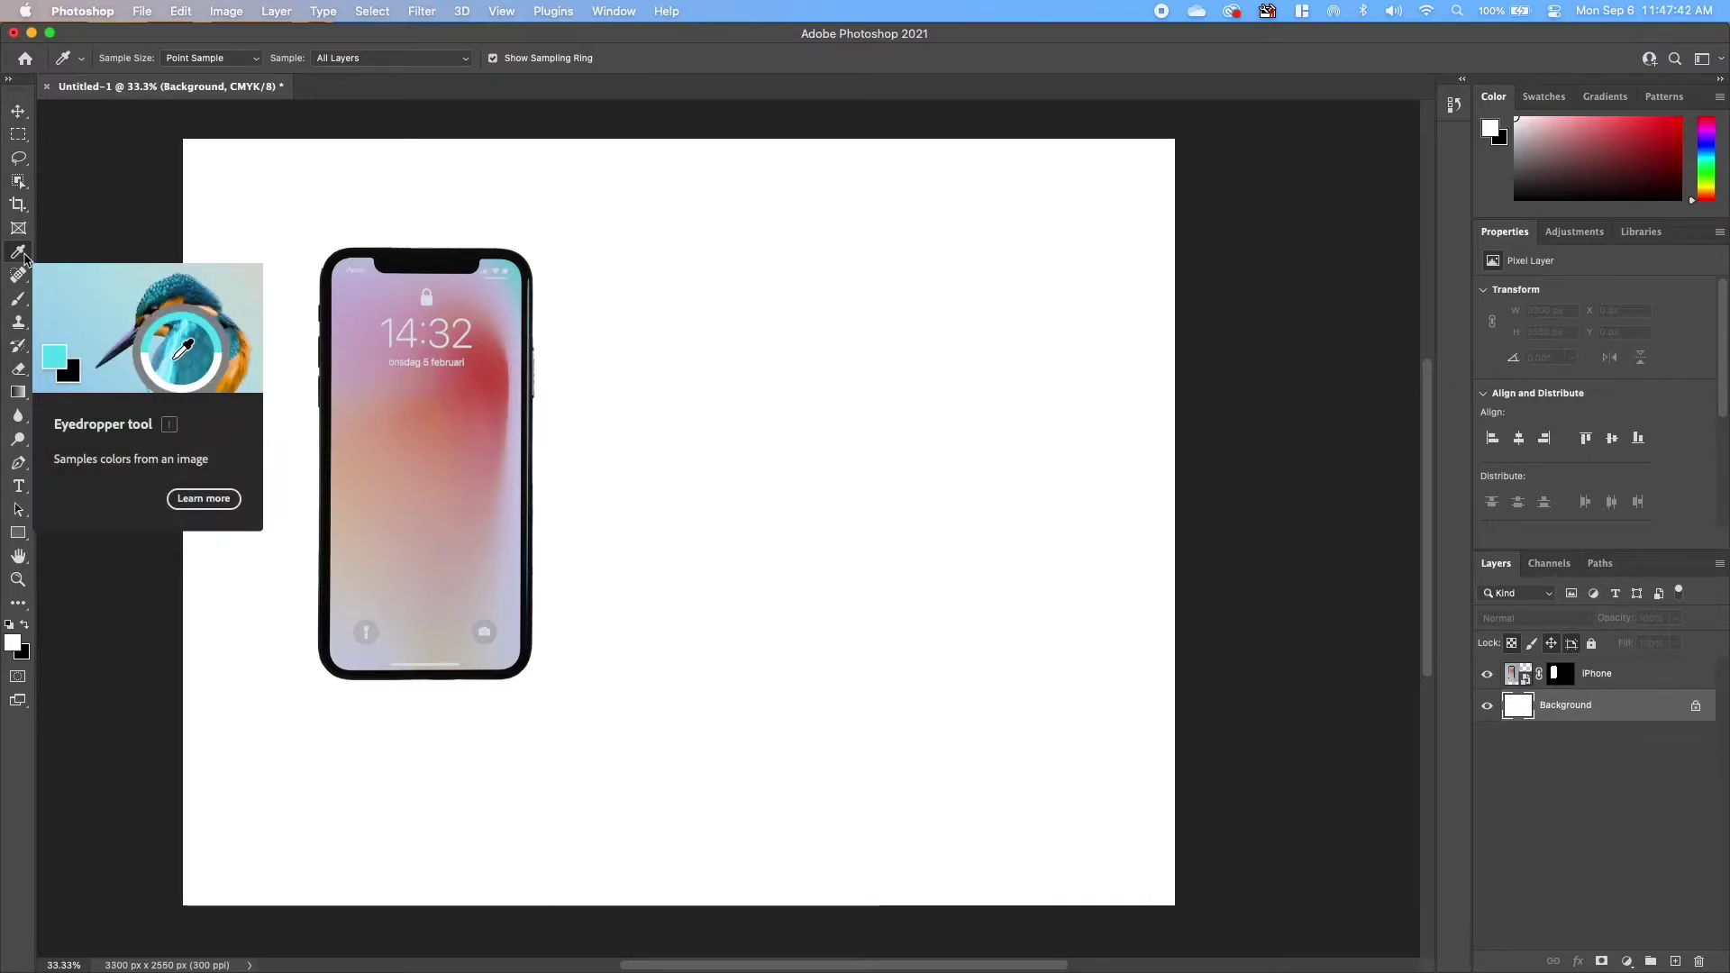
click(497, 373)
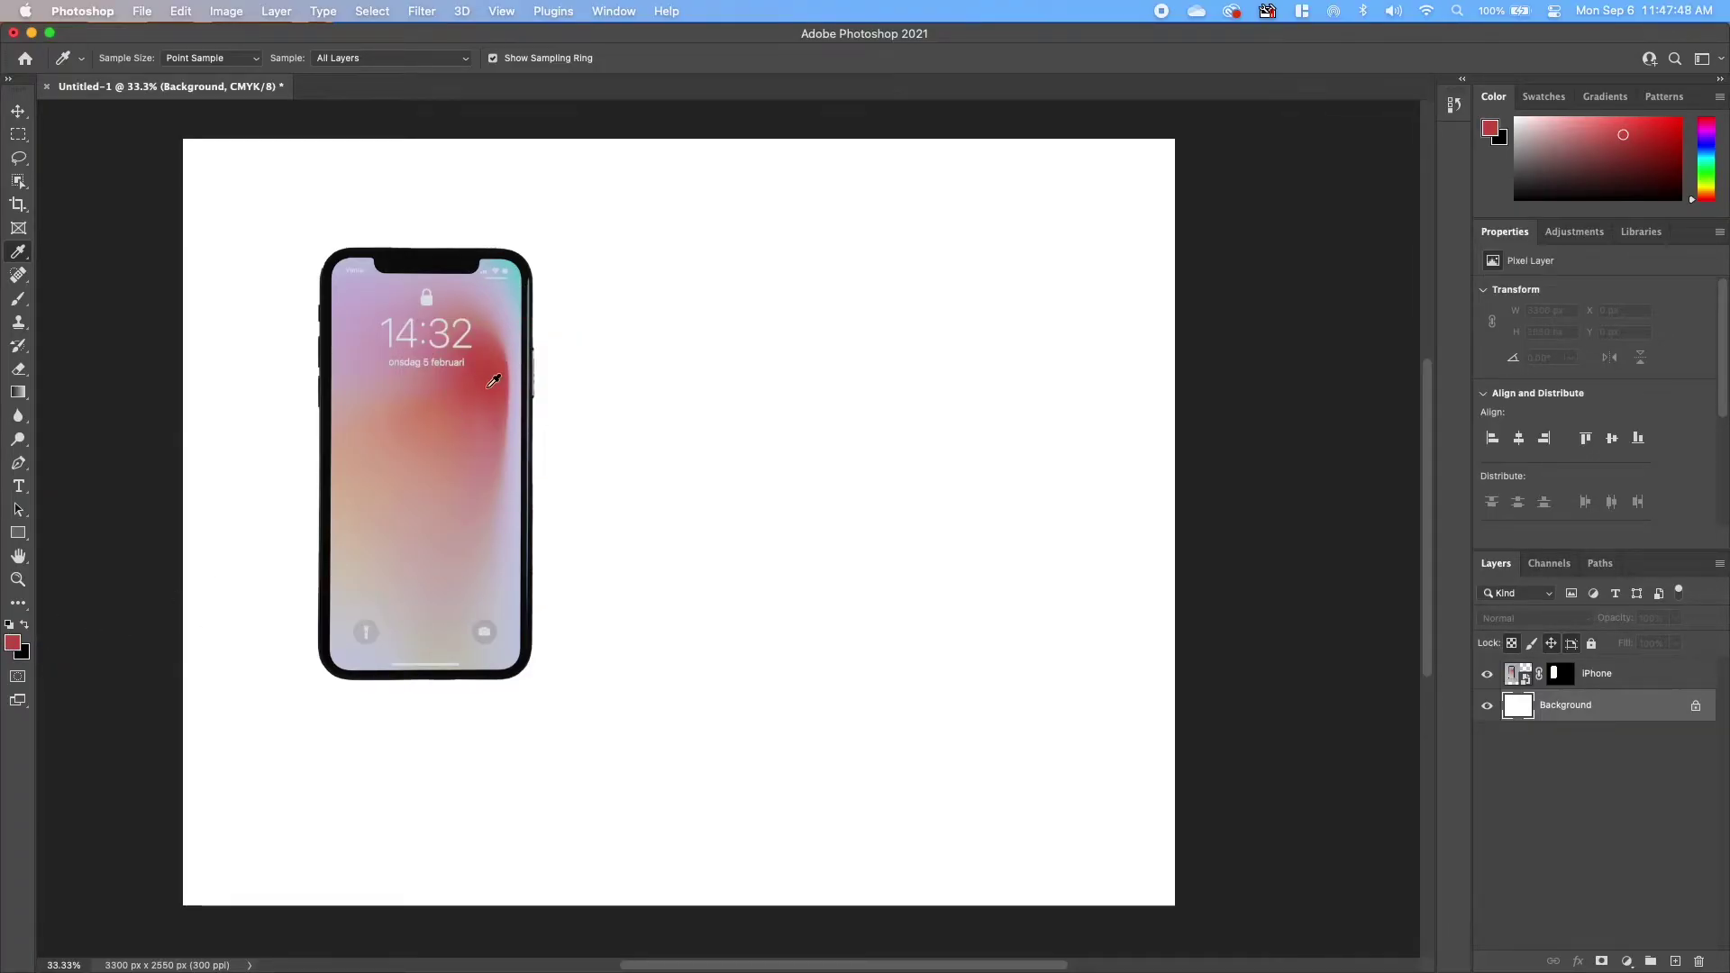
click(355, 274)
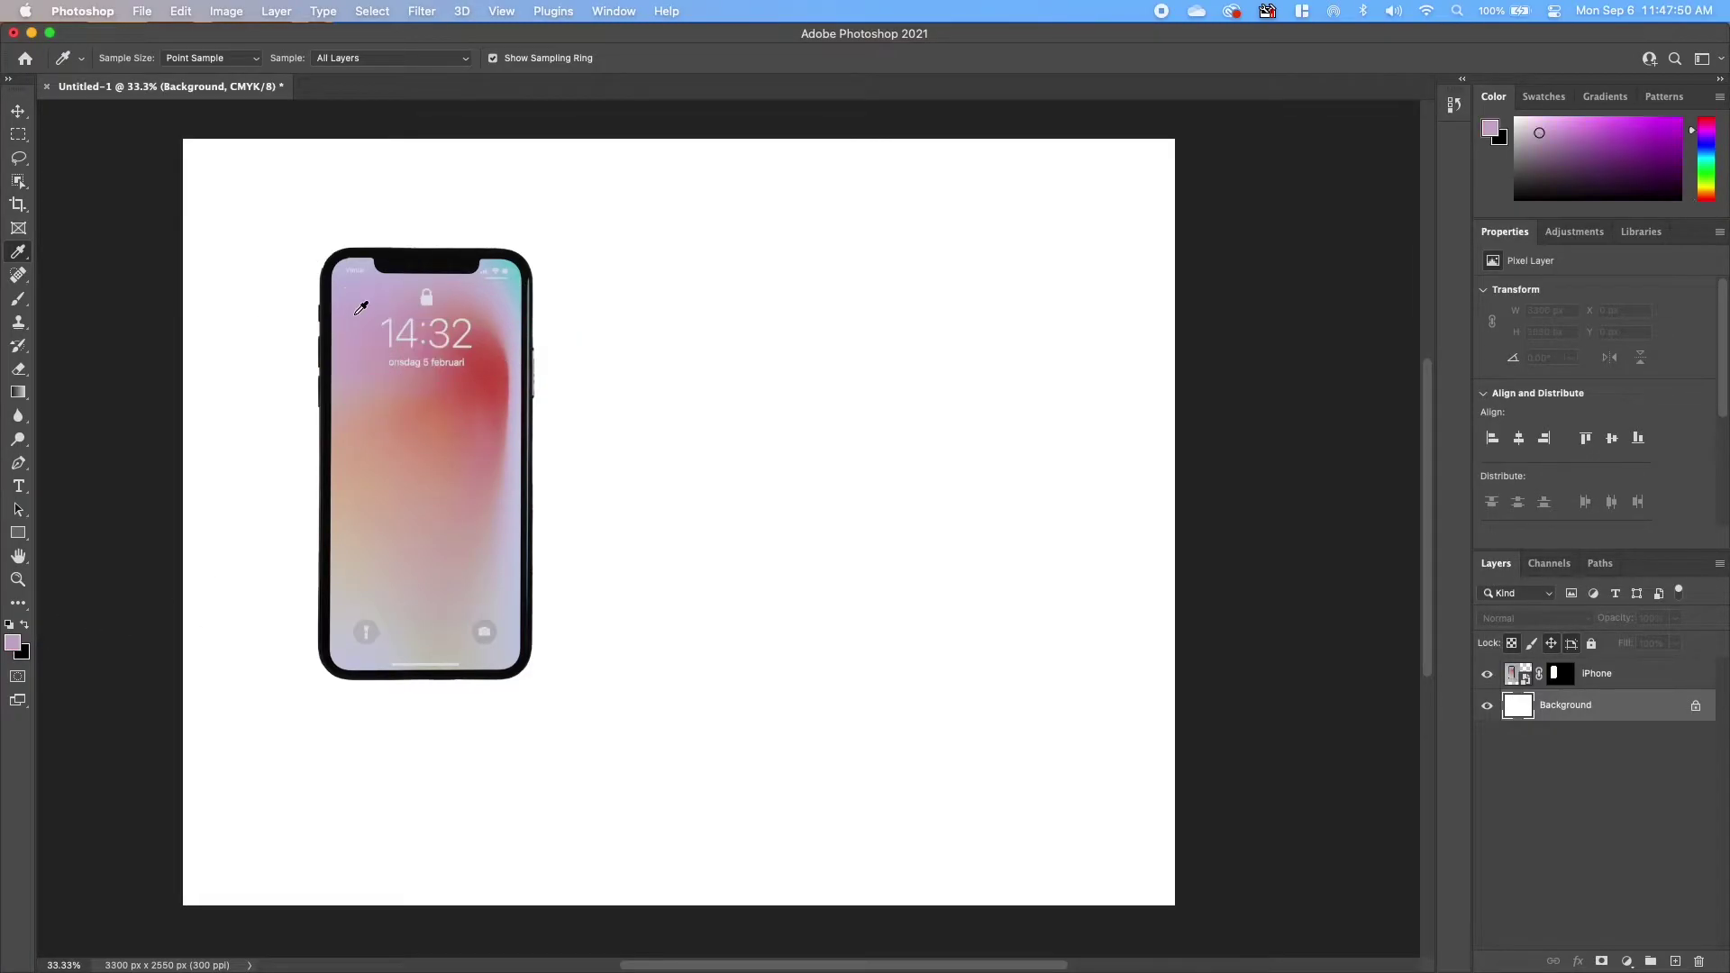
click(360, 435)
click(416, 466)
click(498, 373)
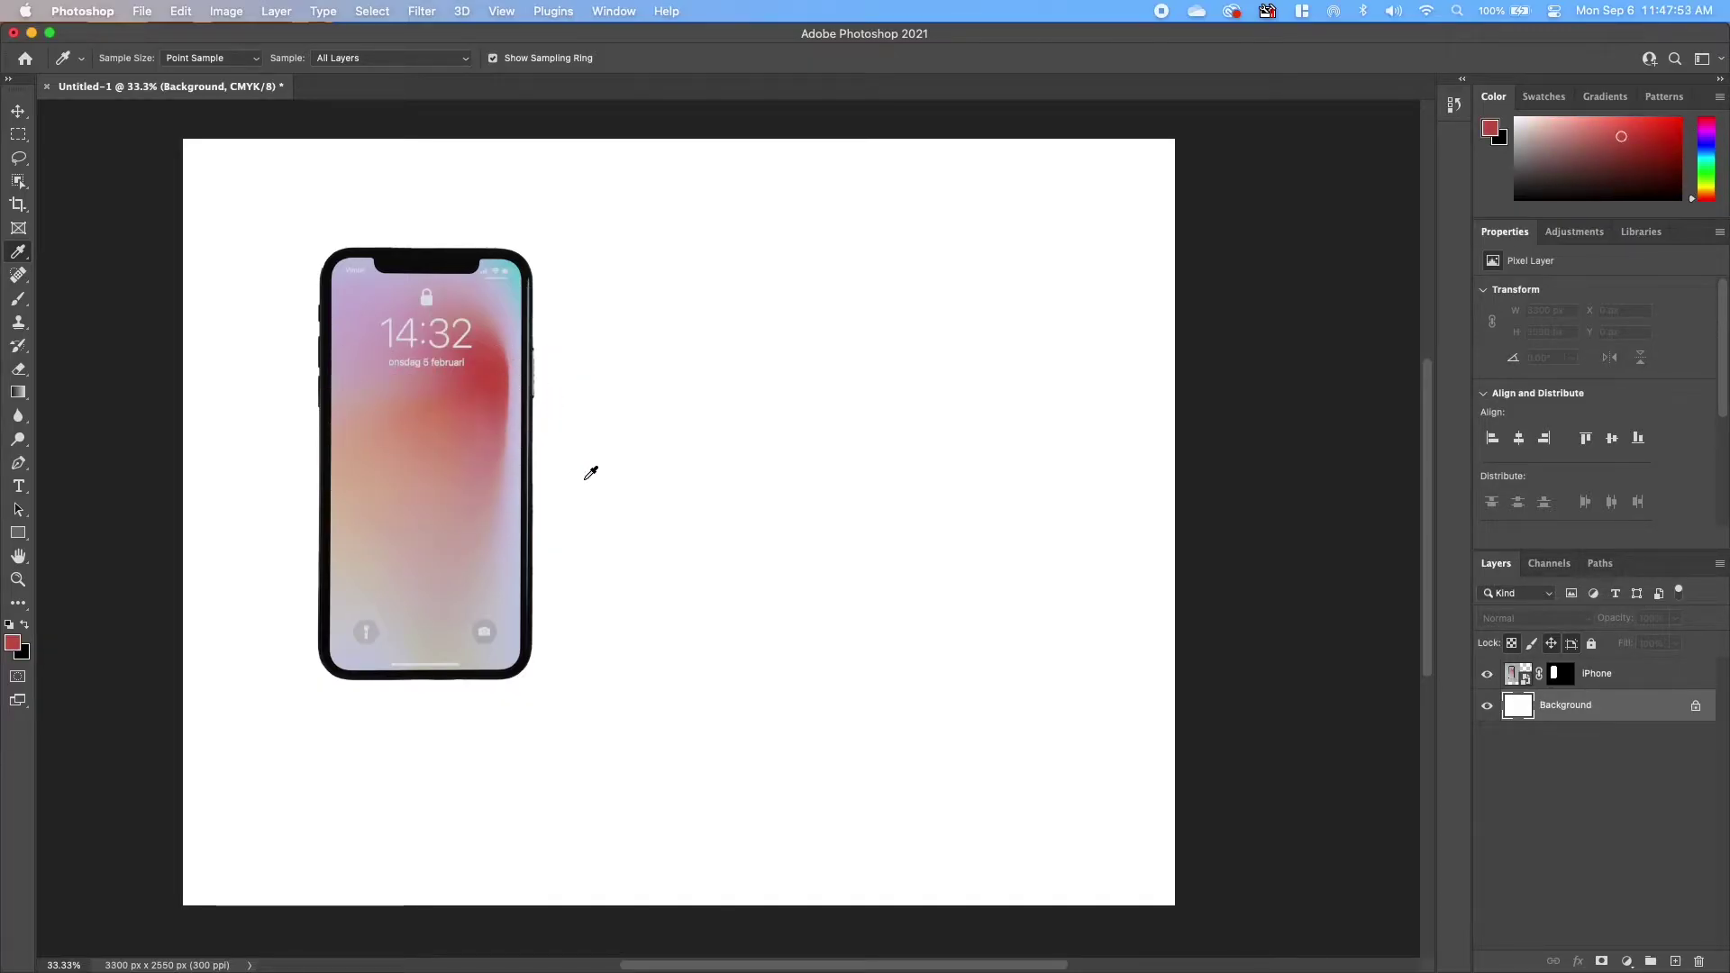
Step: Resample the red of the phone's wallpaper as the foreground color and fill the Background layer with it
click(493, 364)
key(m)
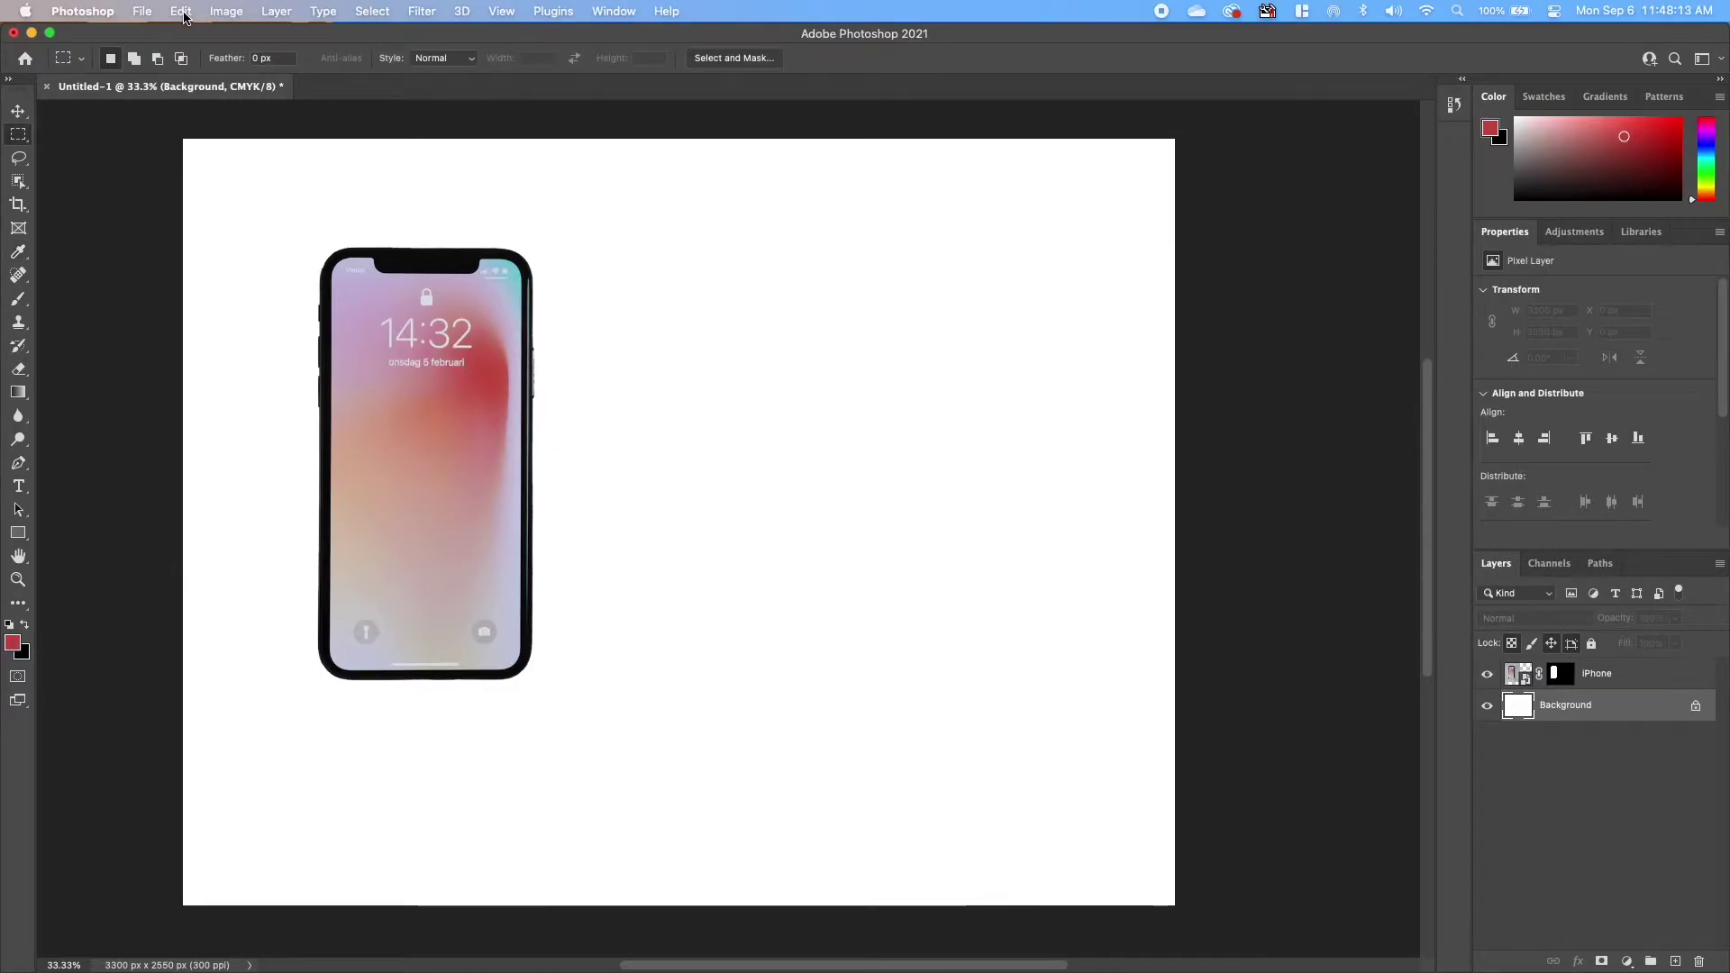
click(181, 11)
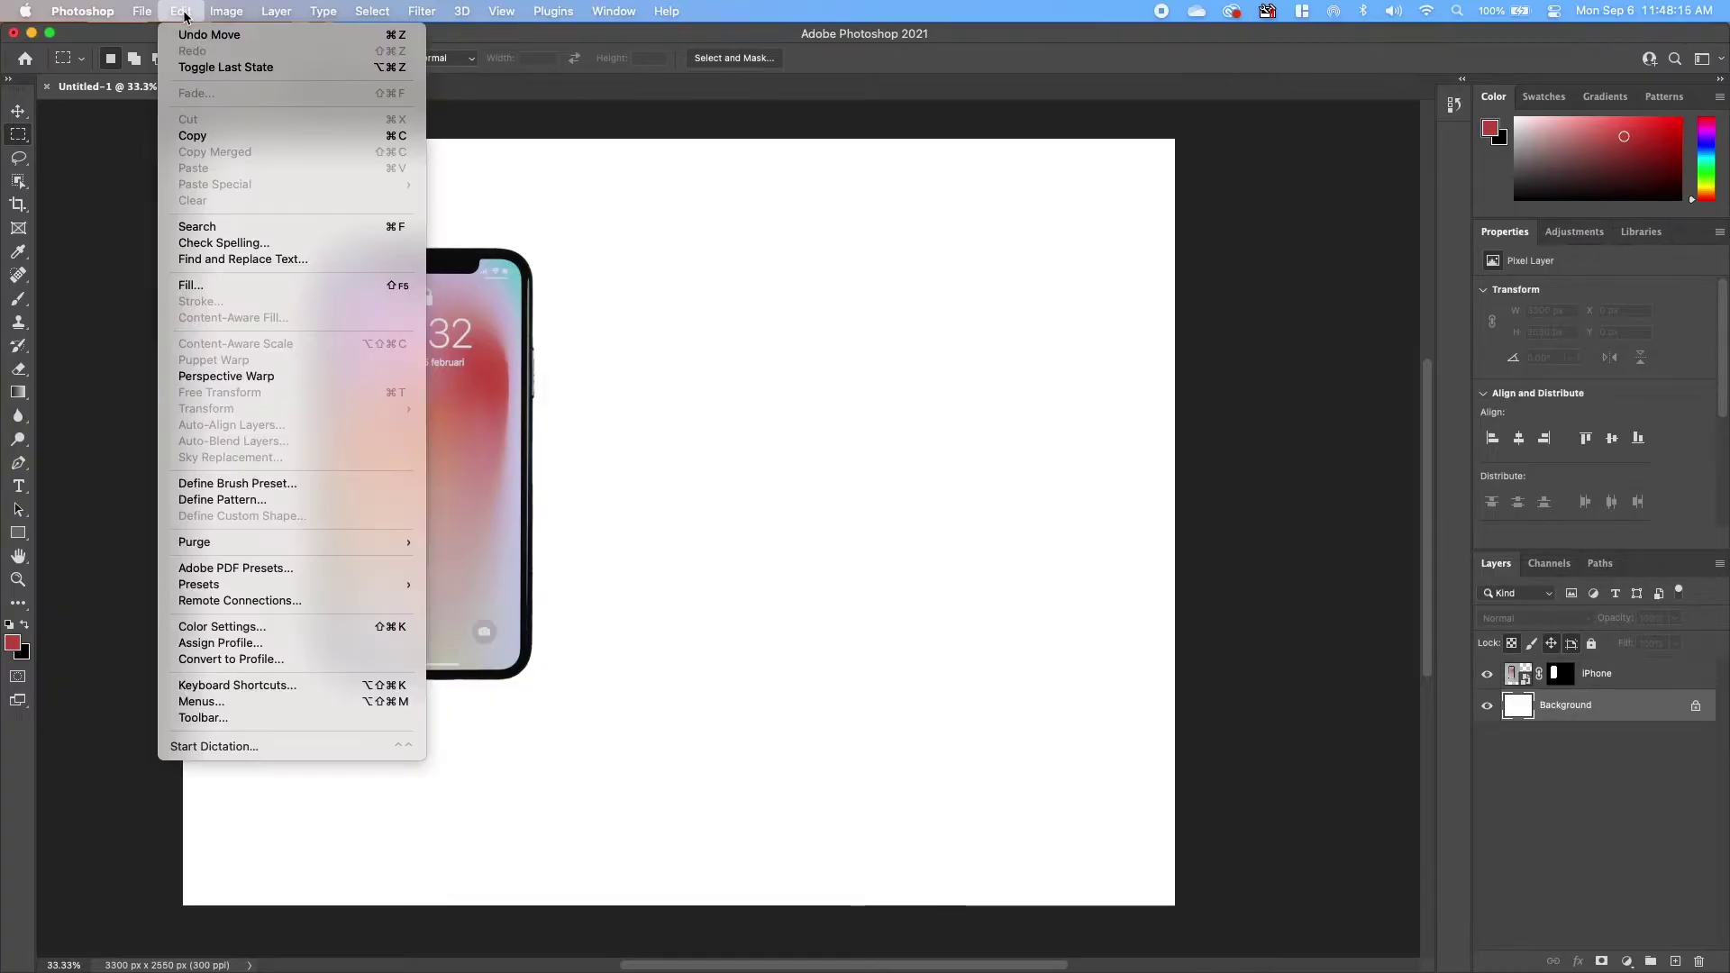
click(274, 288)
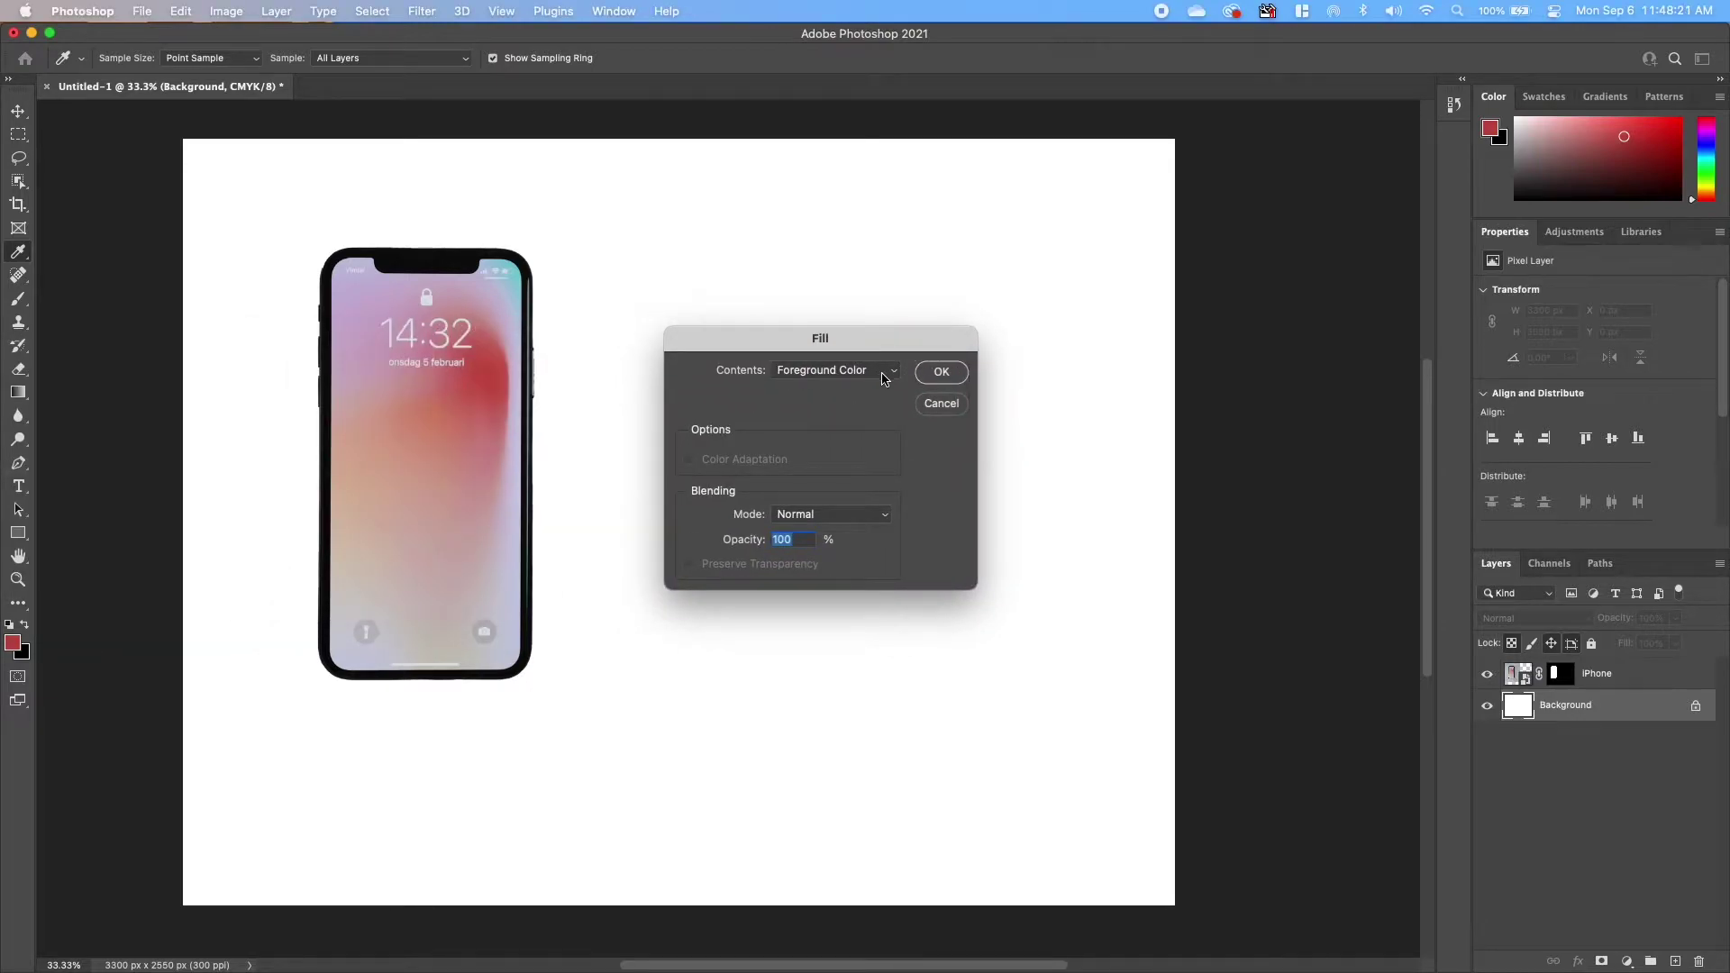
click(945, 407)
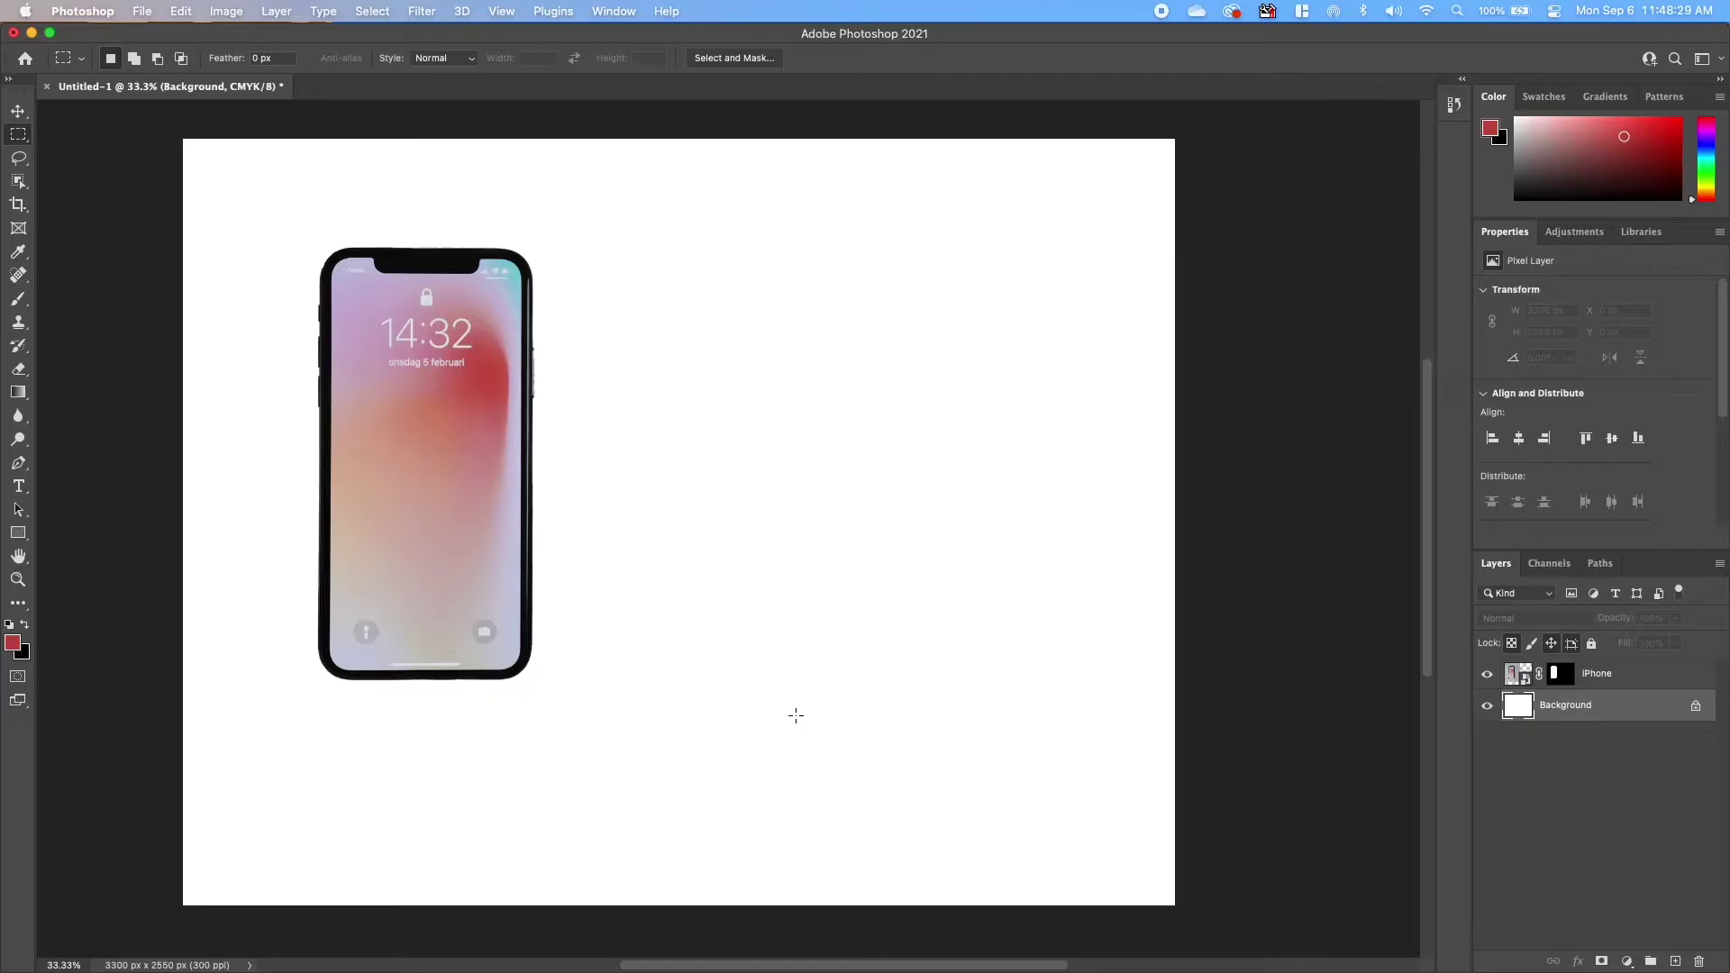
key(alt+BackSpace)
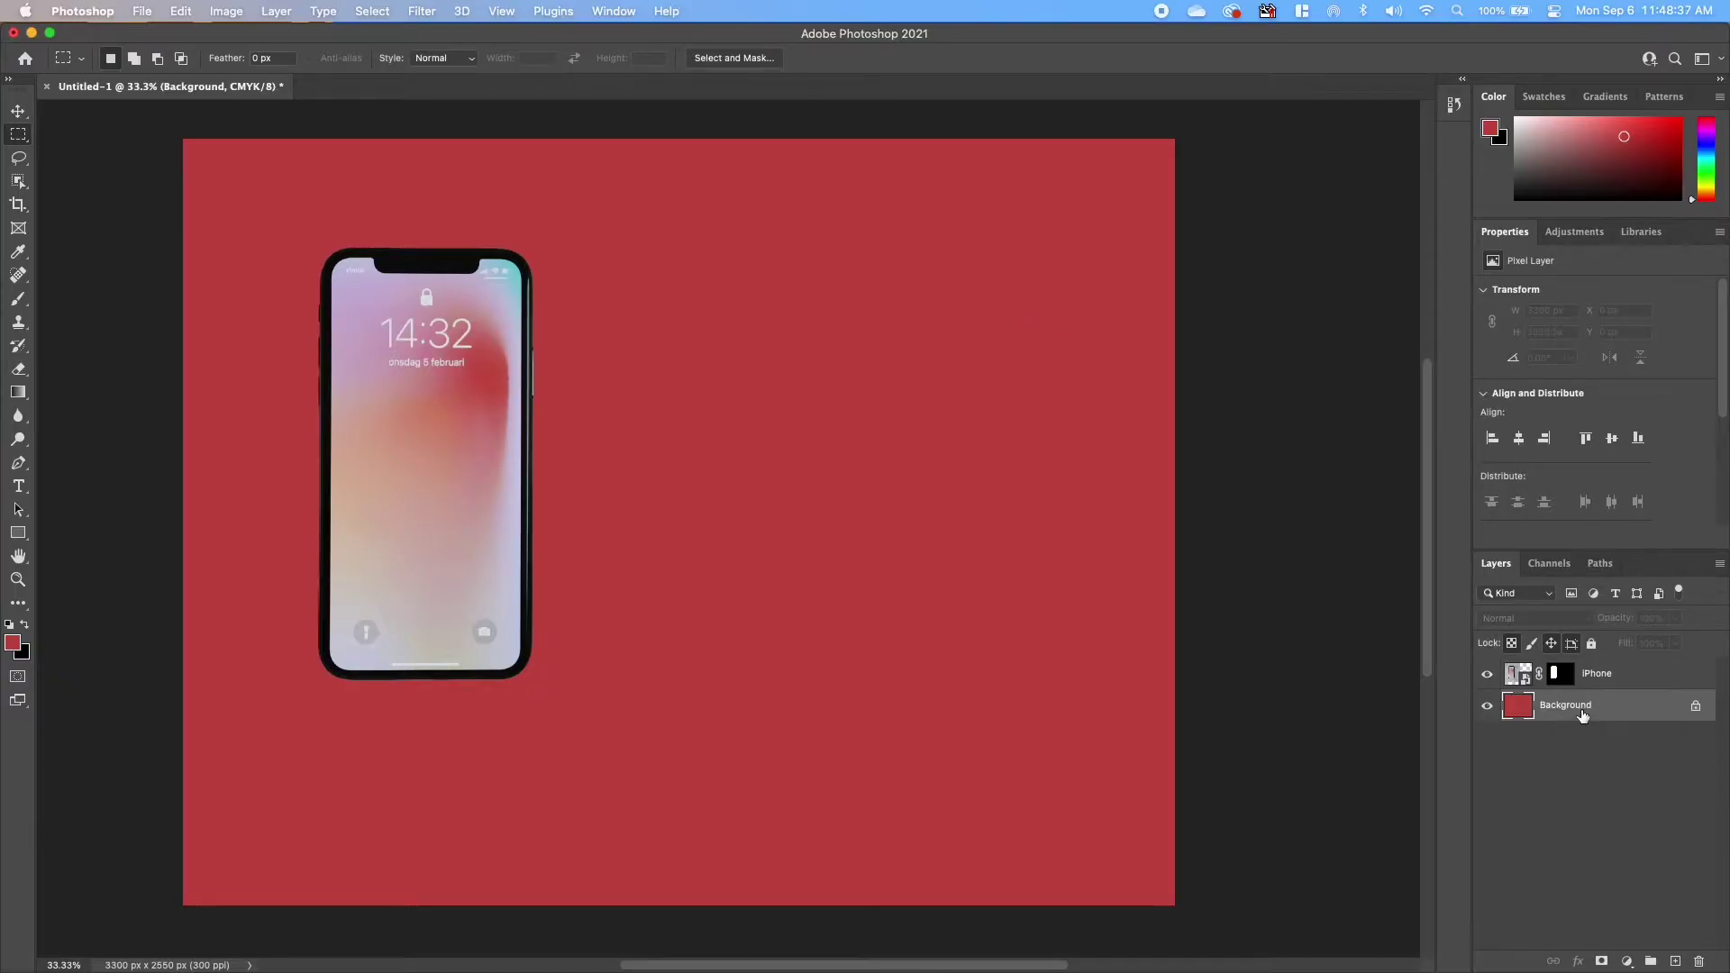
Step: Create a new layer directly above the Background layer and name it Darker Background
click(1676, 962)
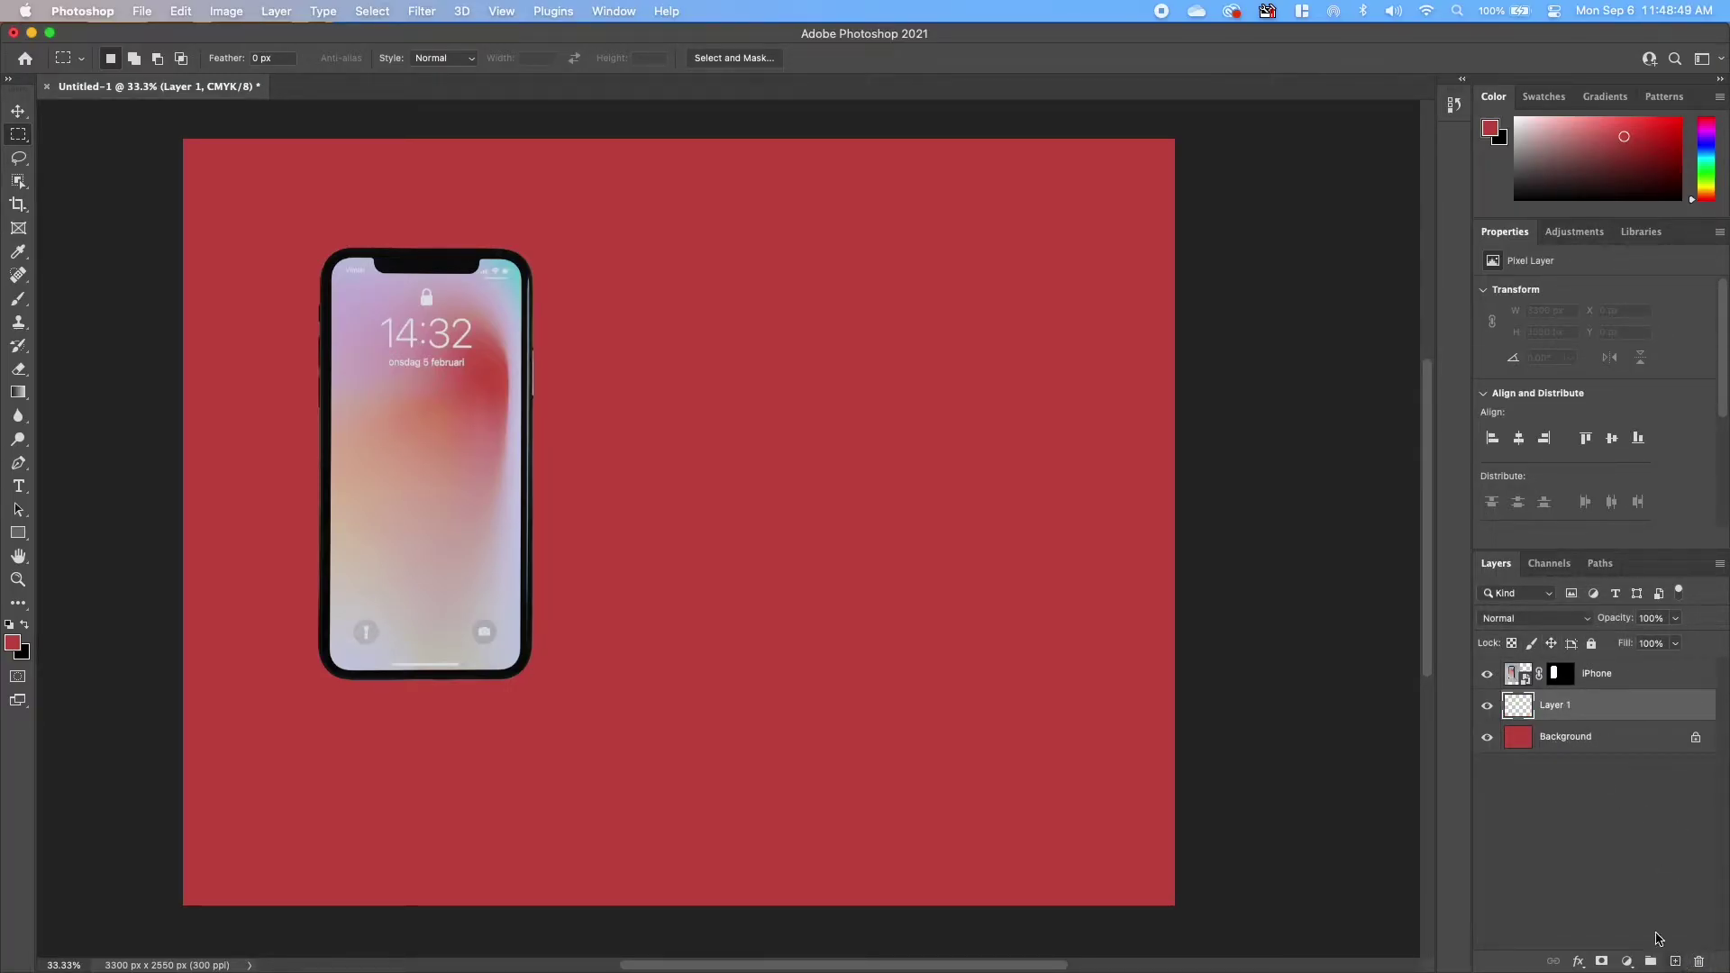
click(1595, 739)
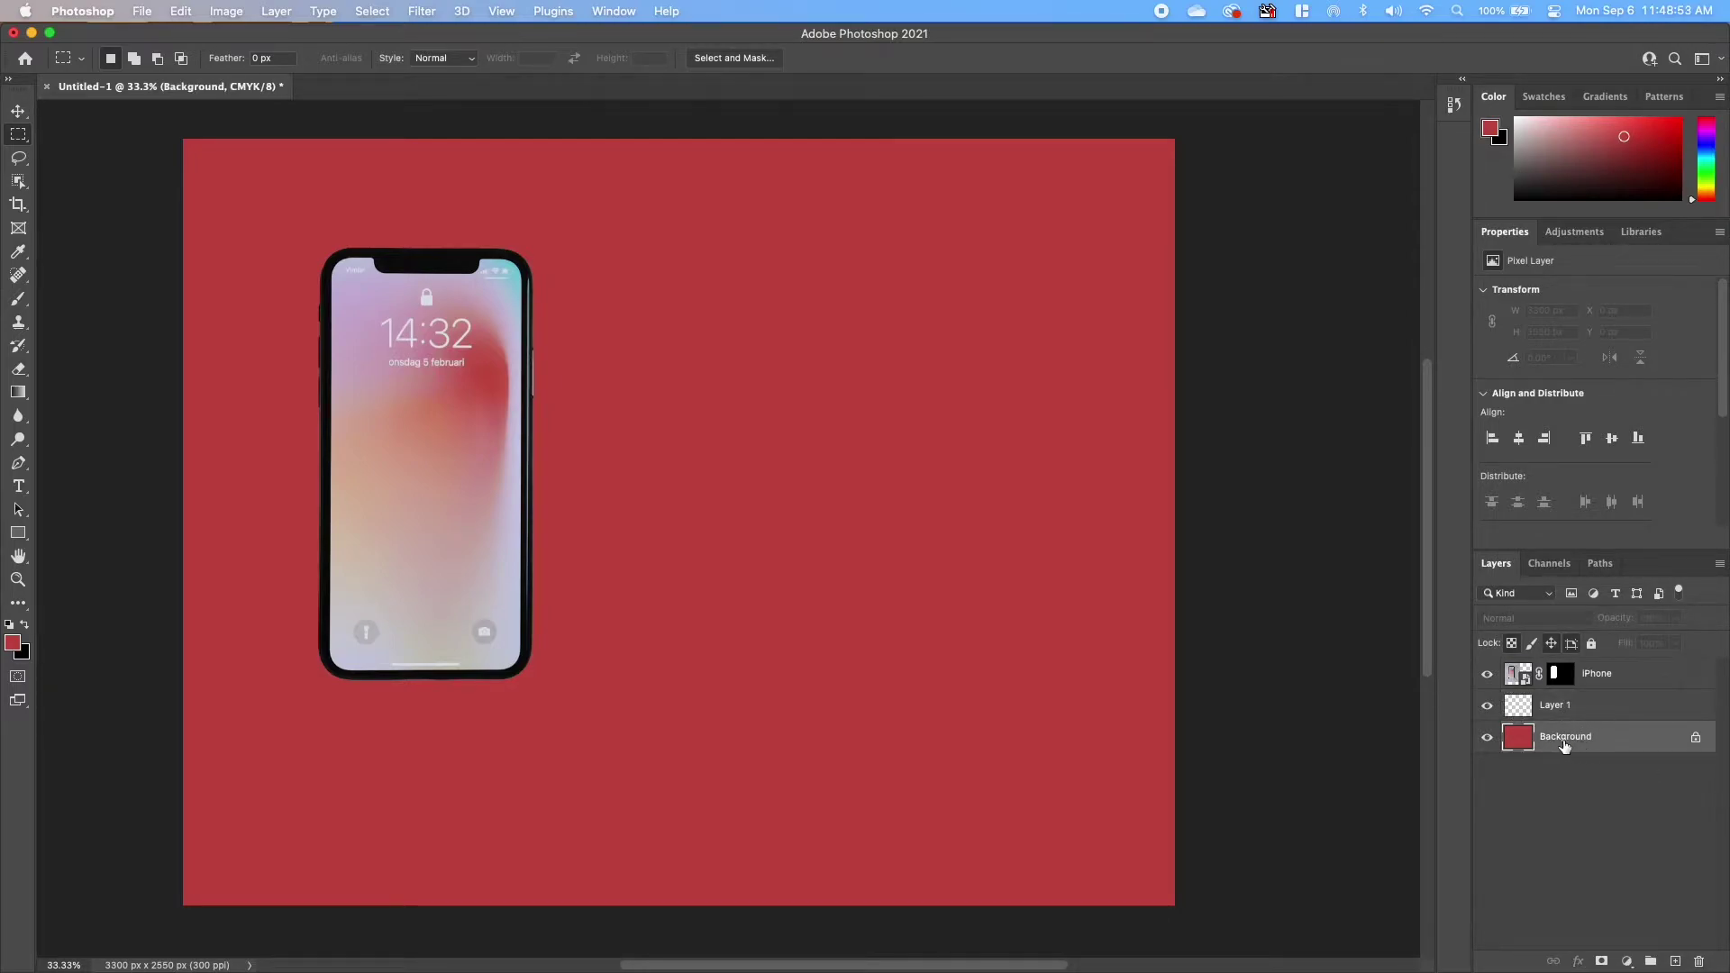
click(1593, 706)
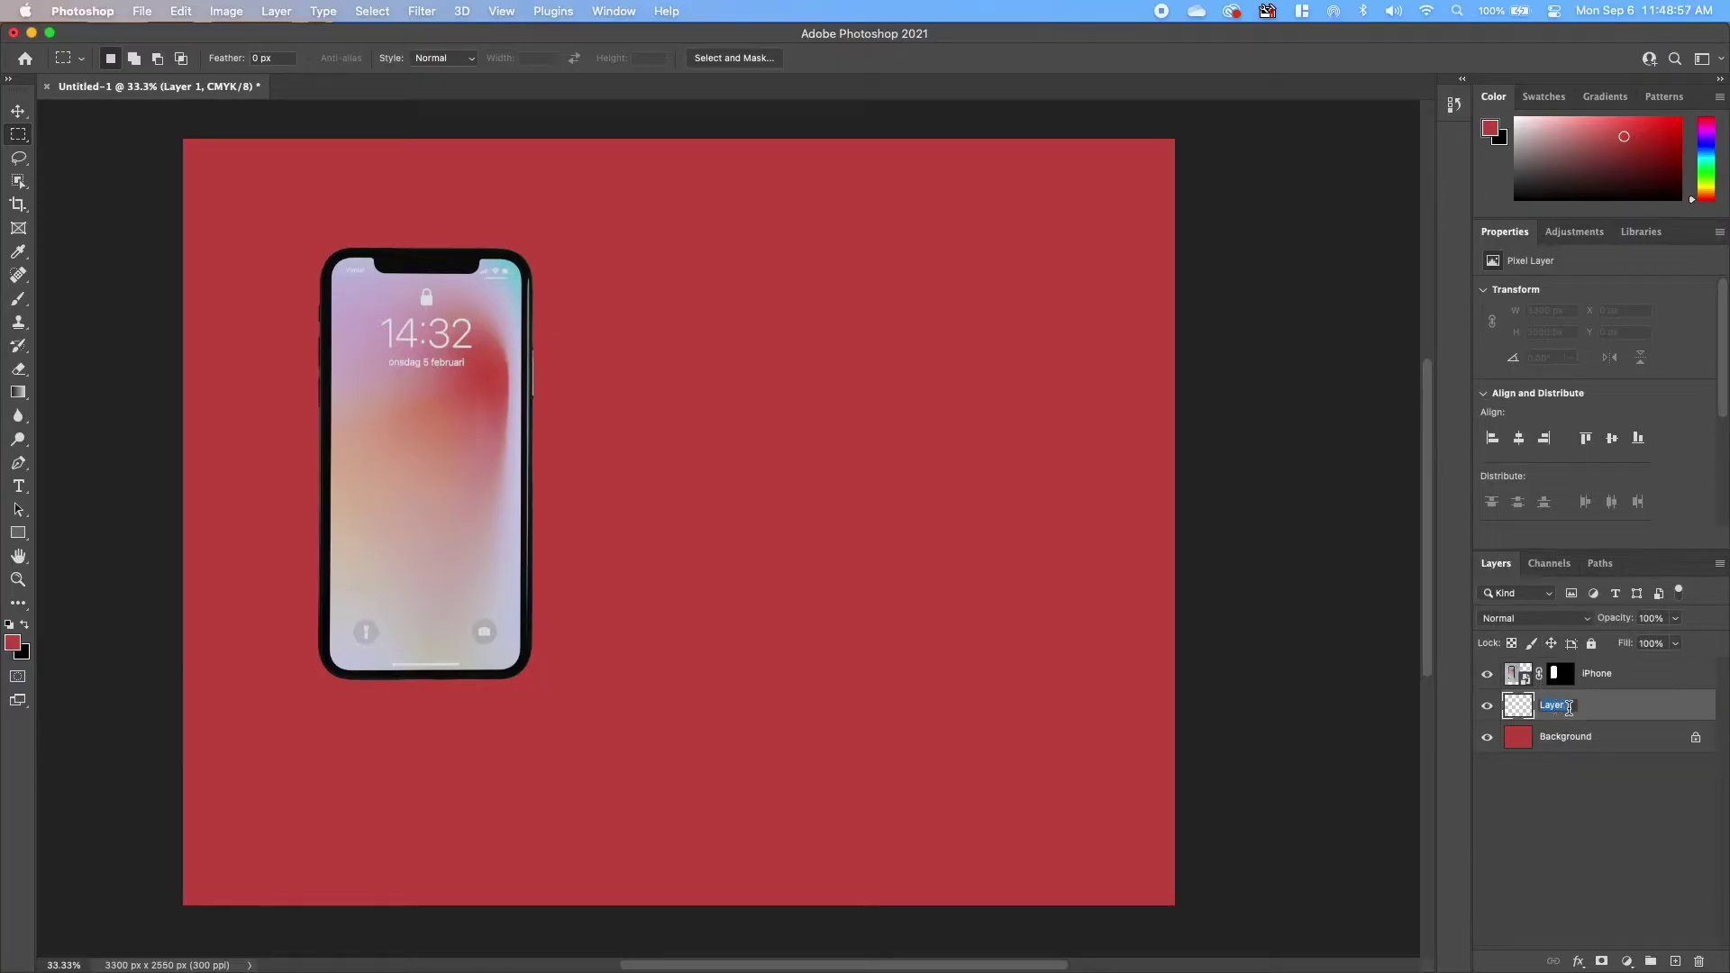
text(Dark)
key(Return)
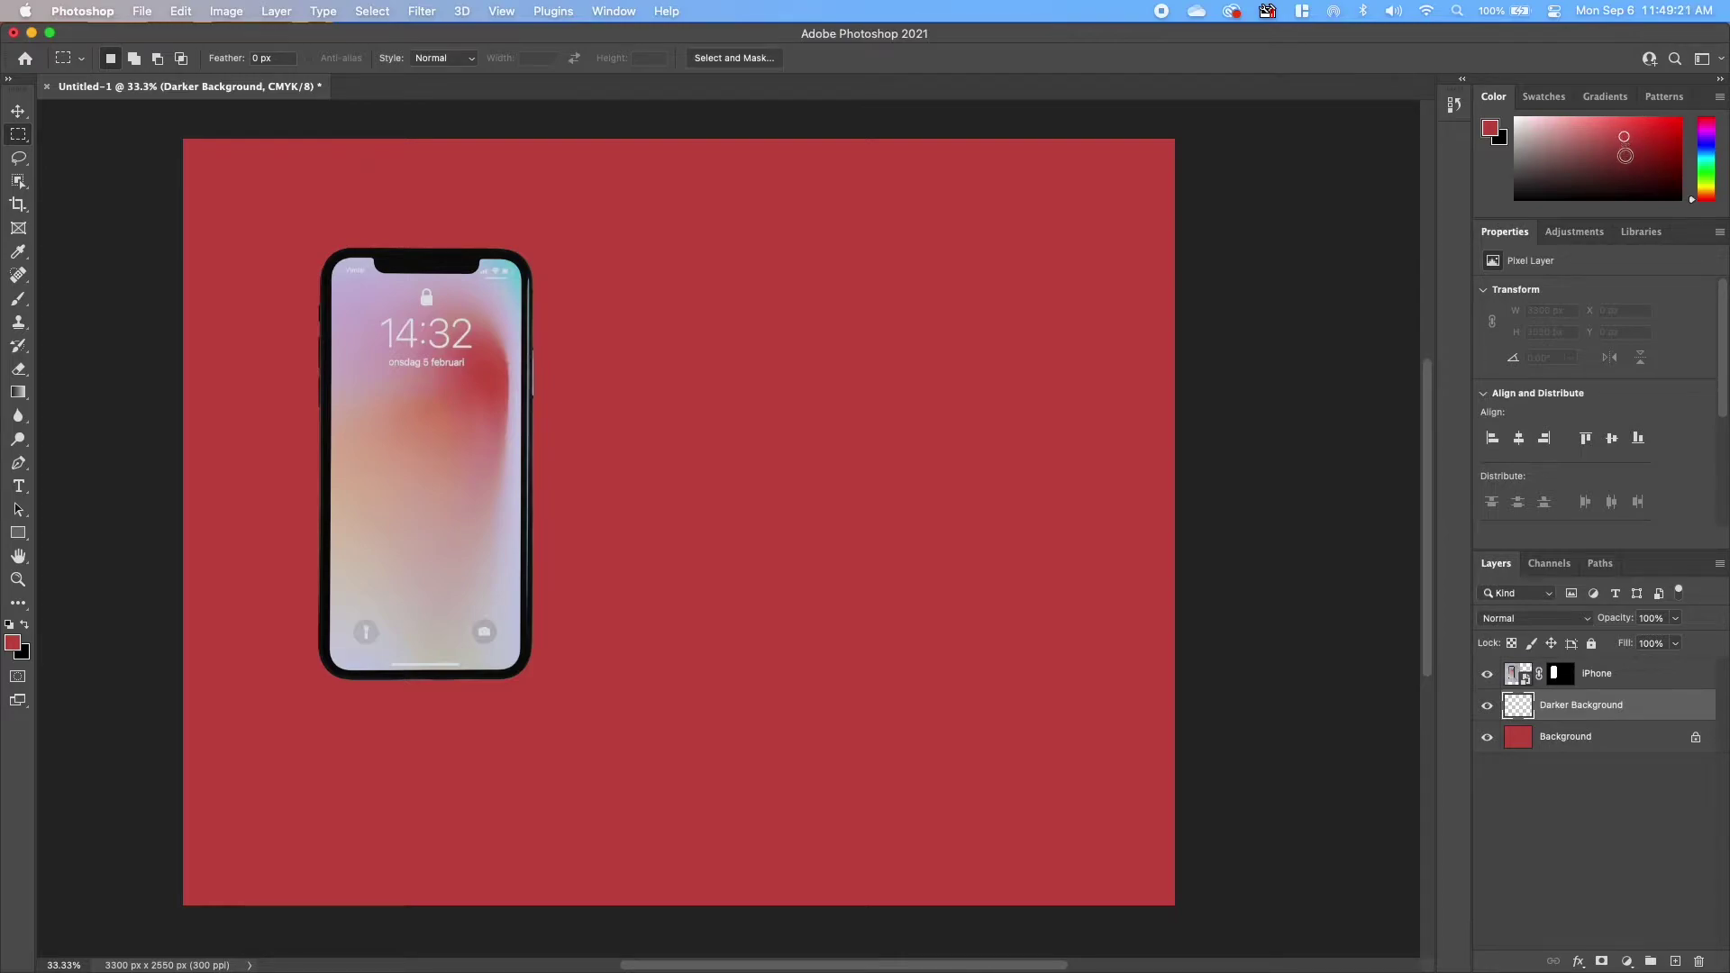
Step: Choose a darker shade of the same red as the foreground color and fill the Darker Background layer with it
click(1626, 153)
click(1627, 155)
key(alt+BackSpace)
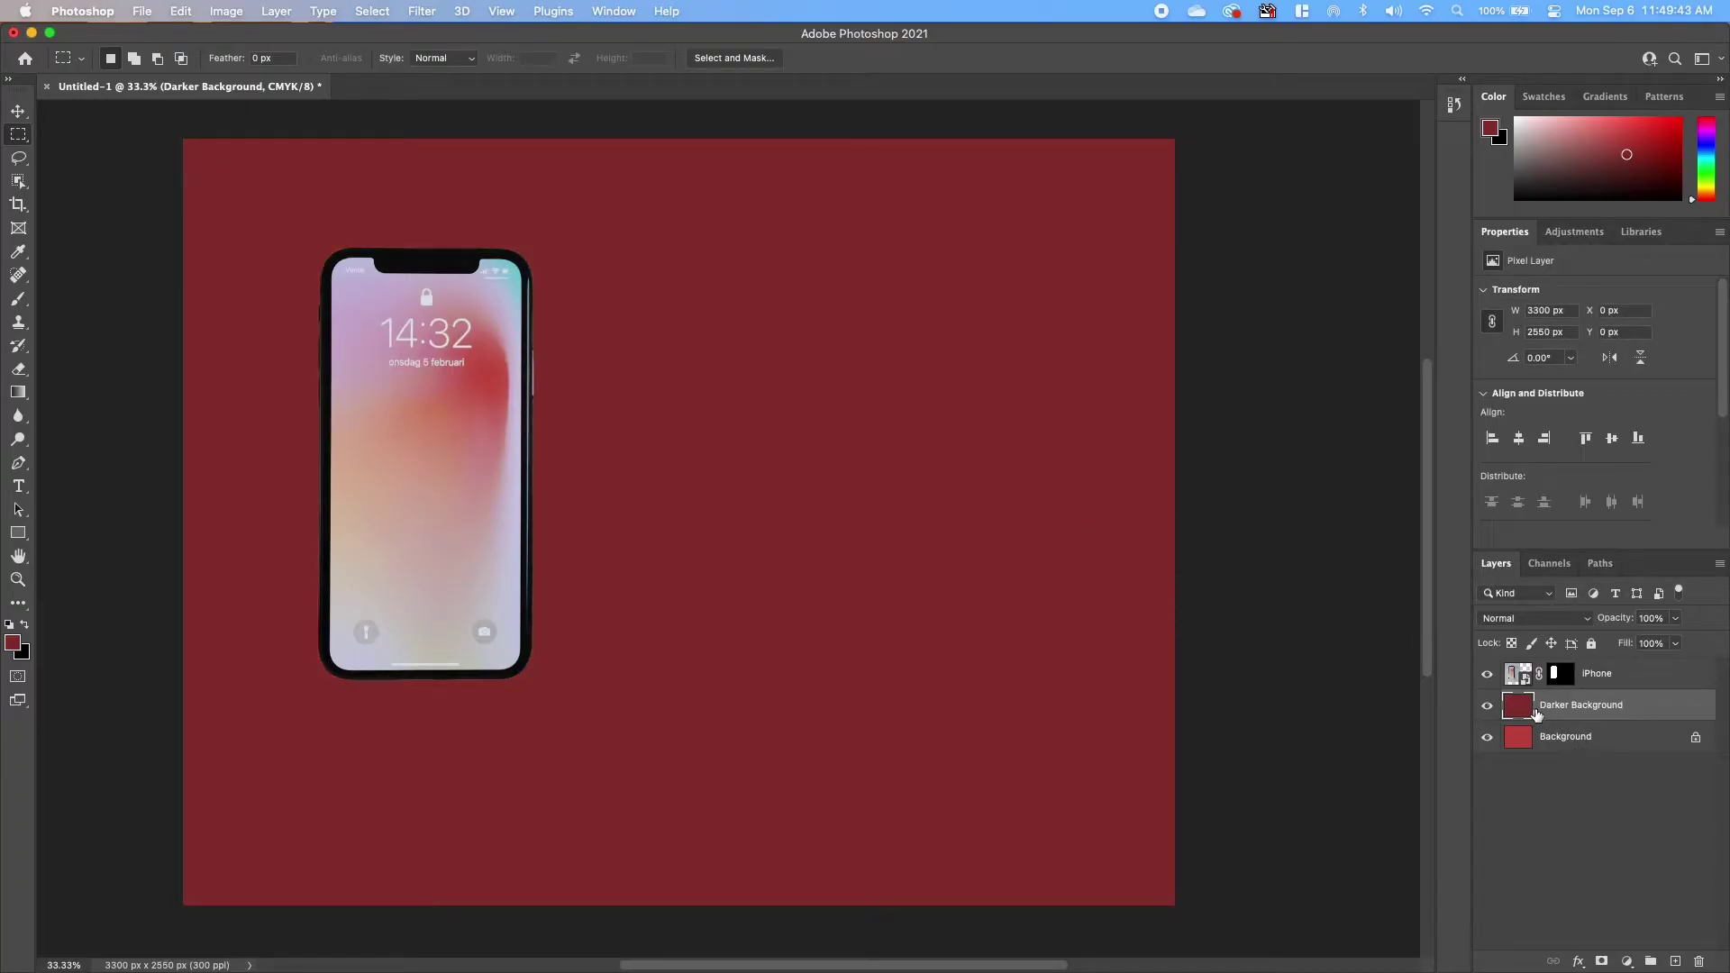
Step: Hide and show the iPhone, Darker Background and Background layers in turn to examine how they stack
click(1487, 675)
click(1487, 675)
click(1488, 675)
click(1487, 675)
click(1487, 675)
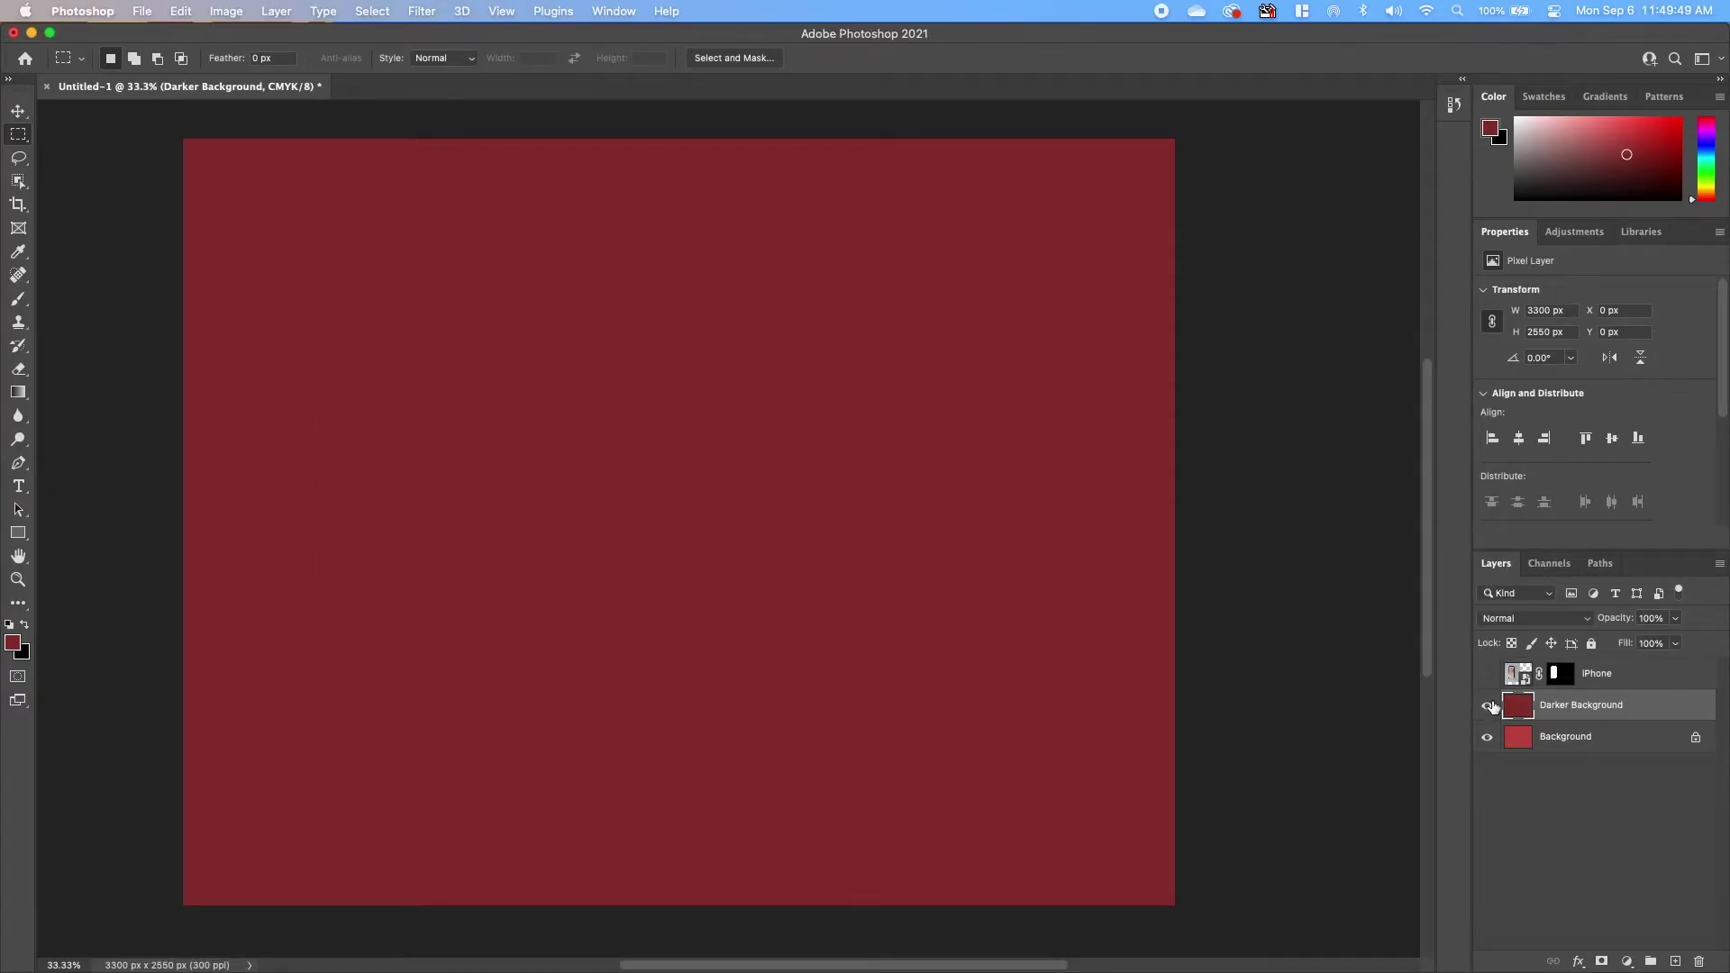
click(1489, 709)
click(1489, 709)
click(1489, 709)
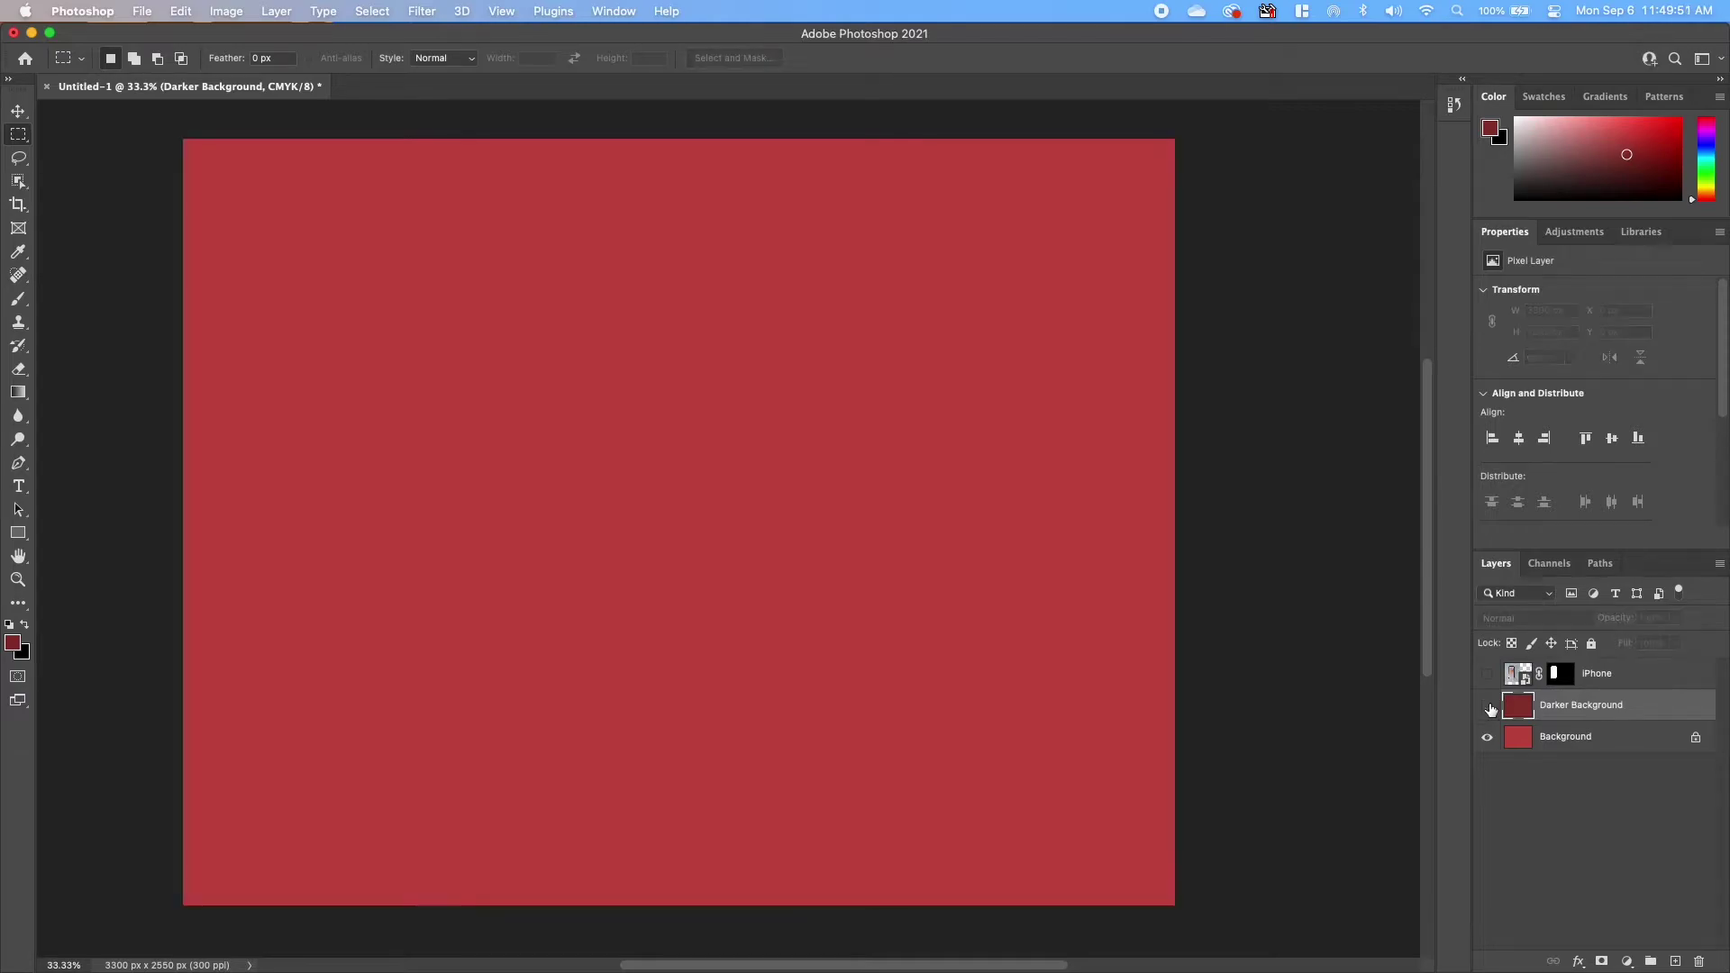
click(1489, 739)
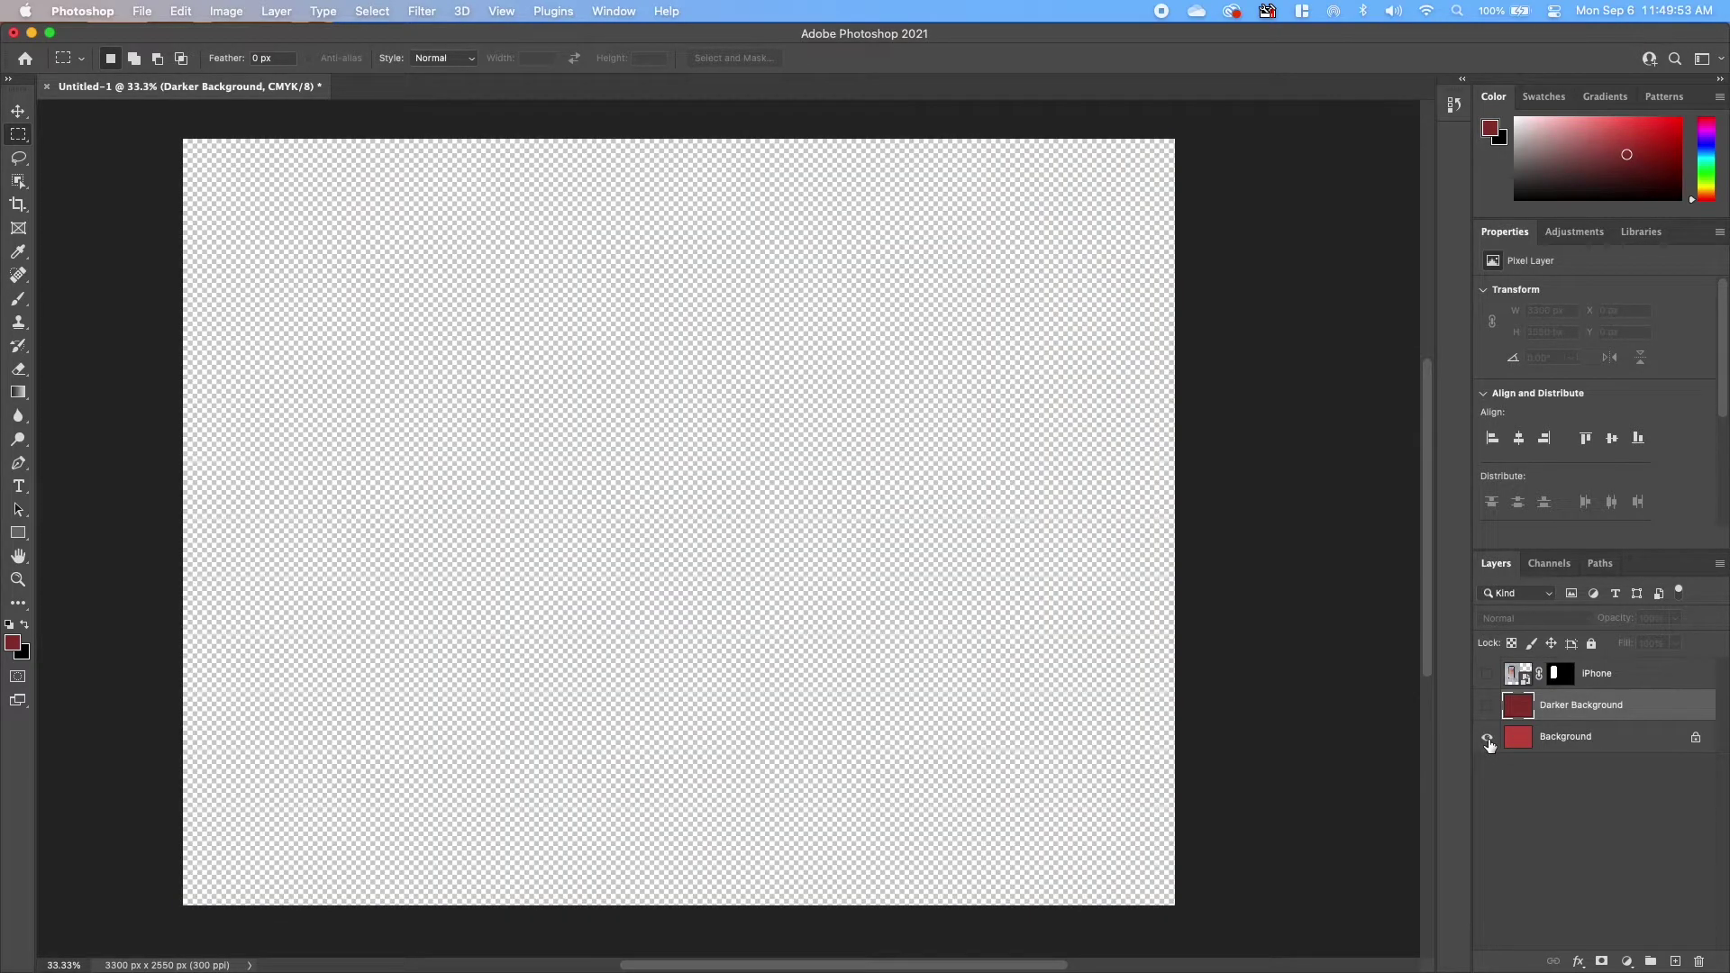
click(1488, 739)
click(1488, 706)
click(1488, 674)
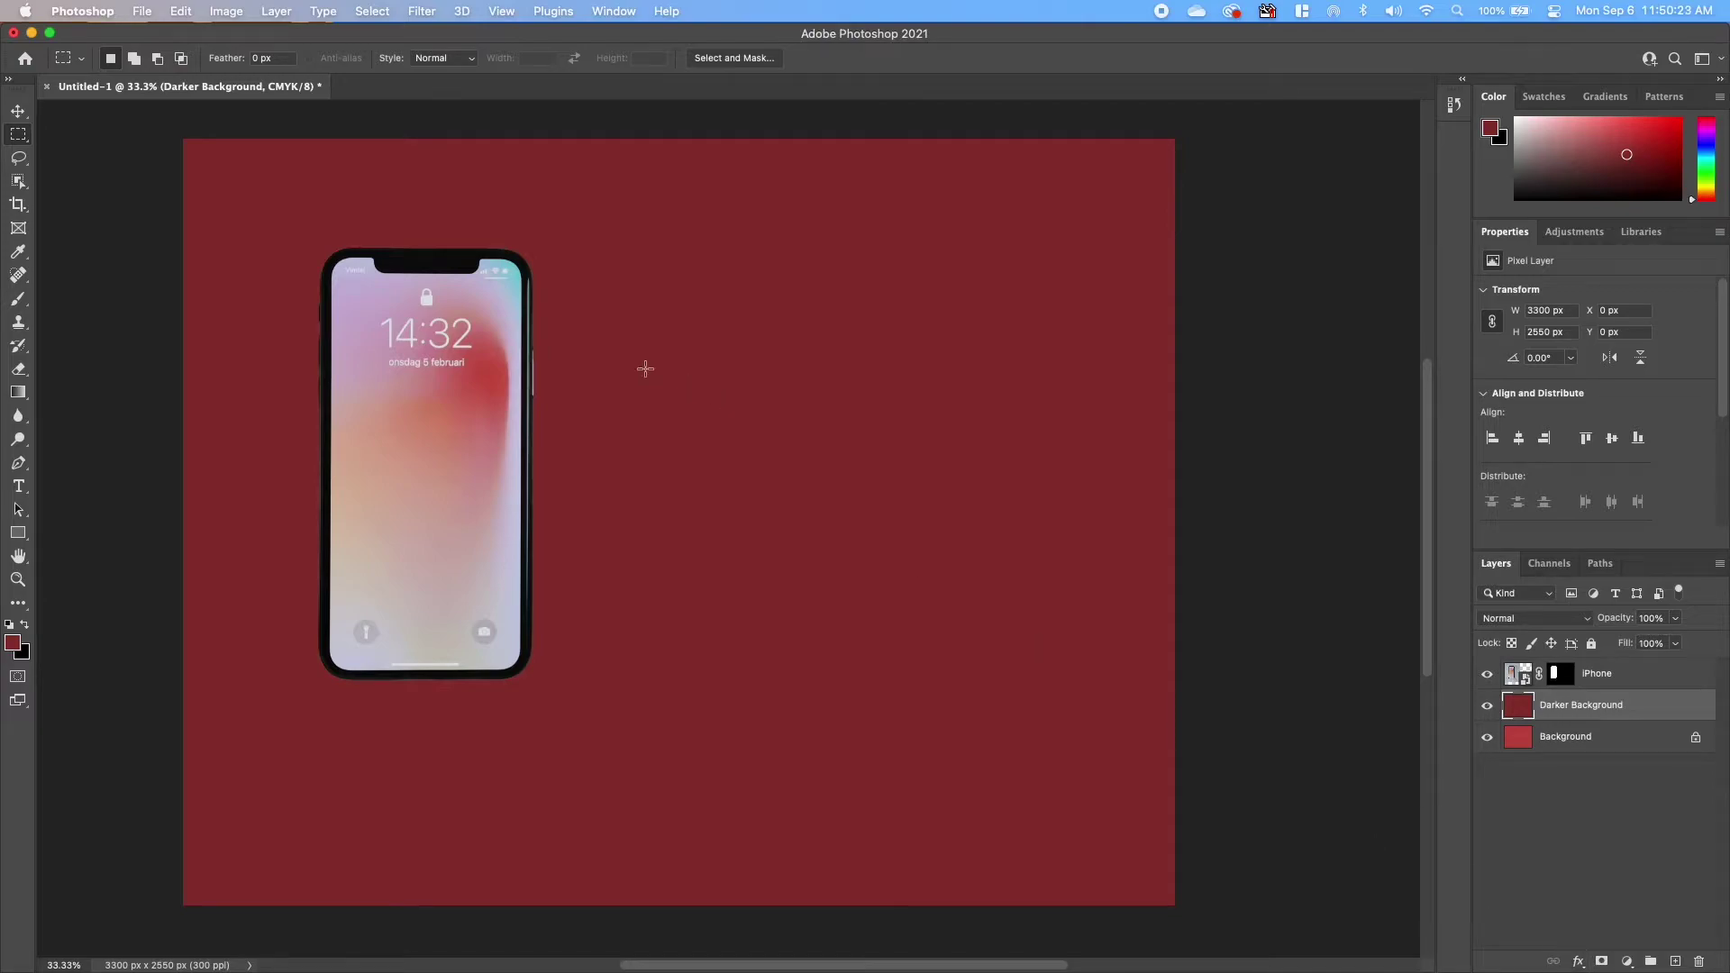
Step: Add a layer mask to the Darker Background layer and make the mask, not the layer's pixels, the editing target
click(1603, 963)
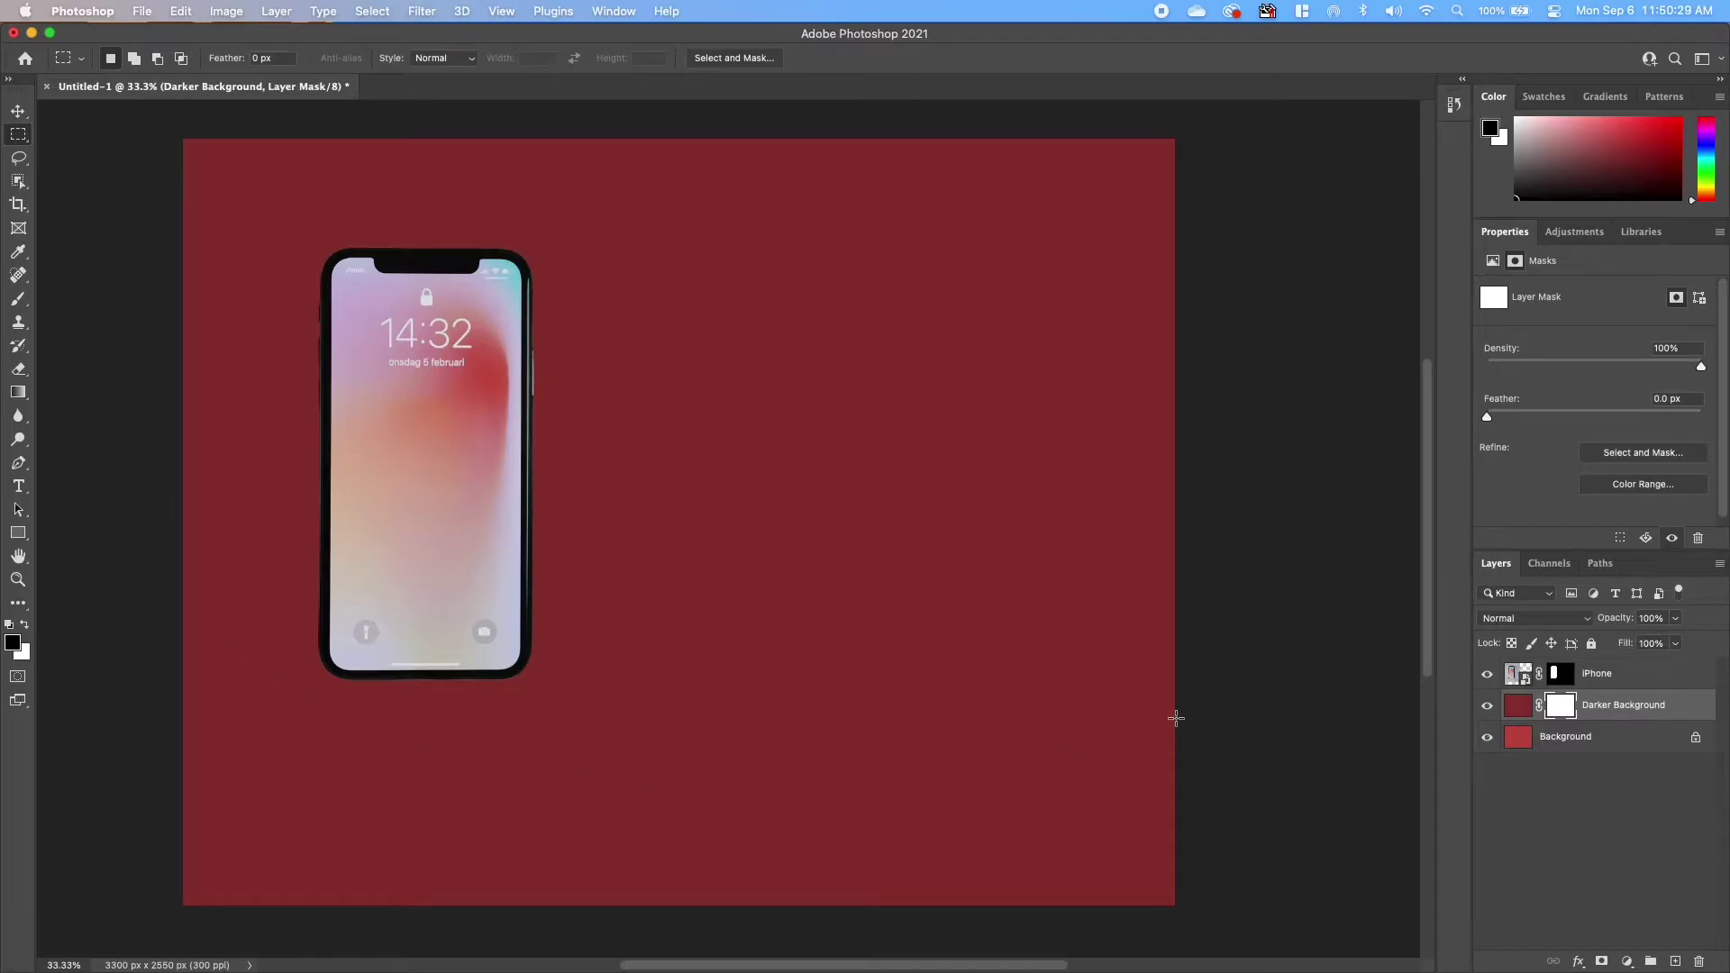
click(1521, 708)
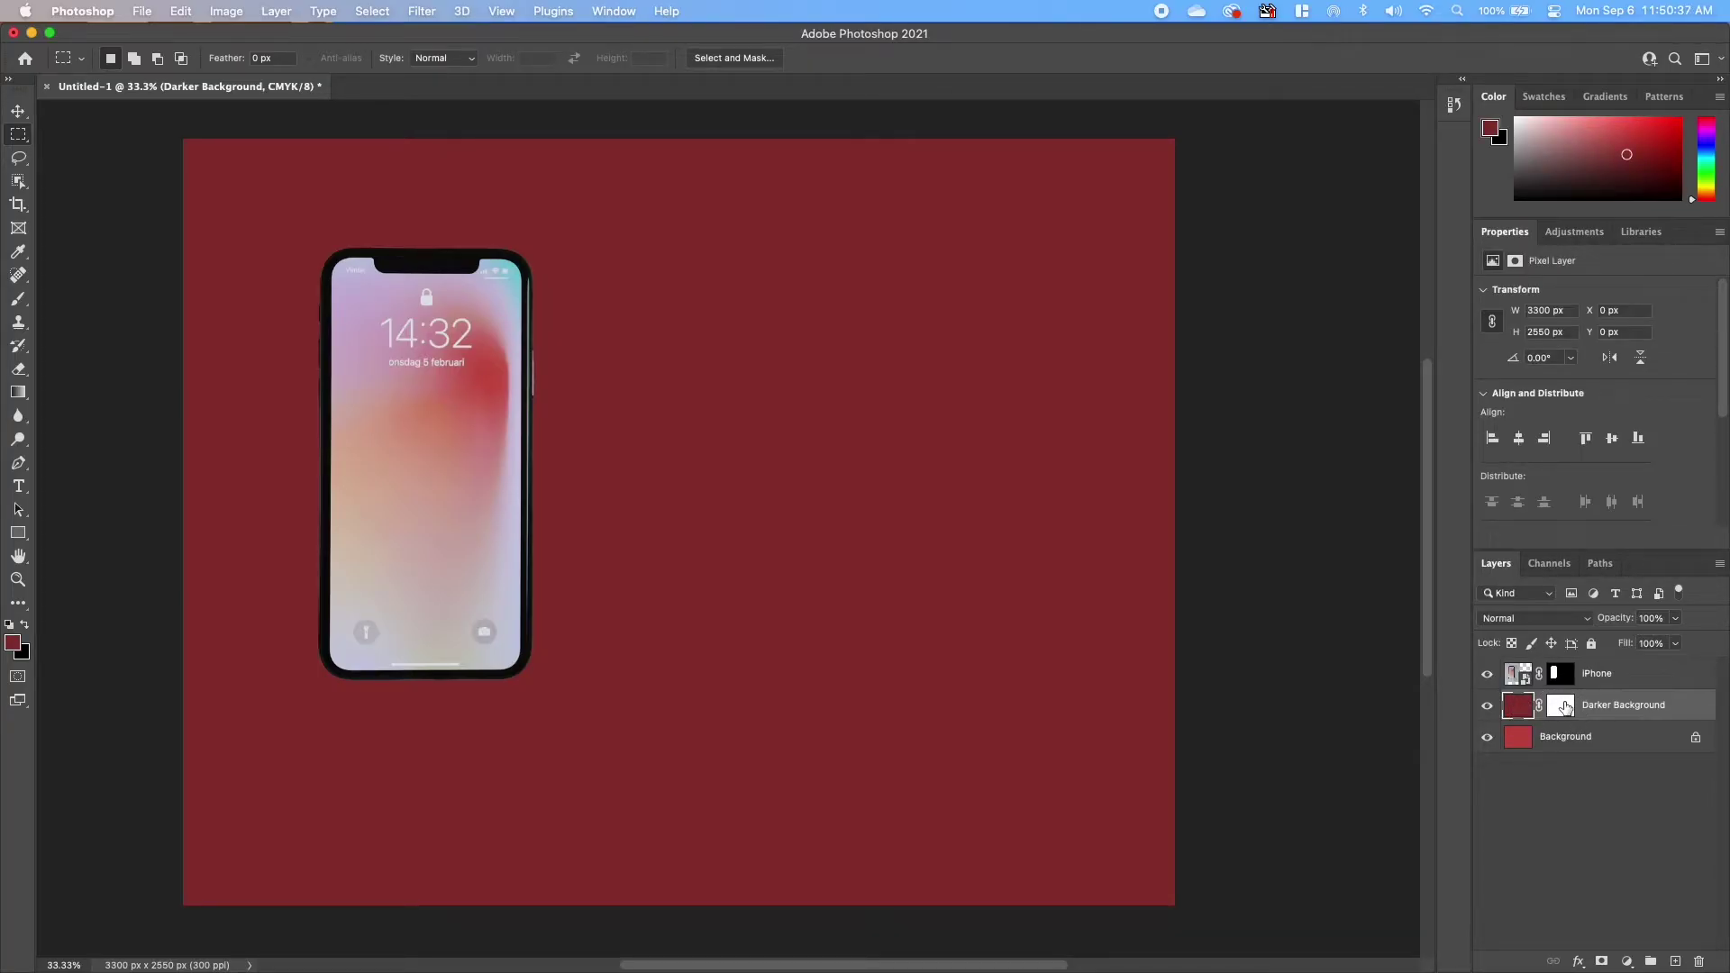
click(1565, 708)
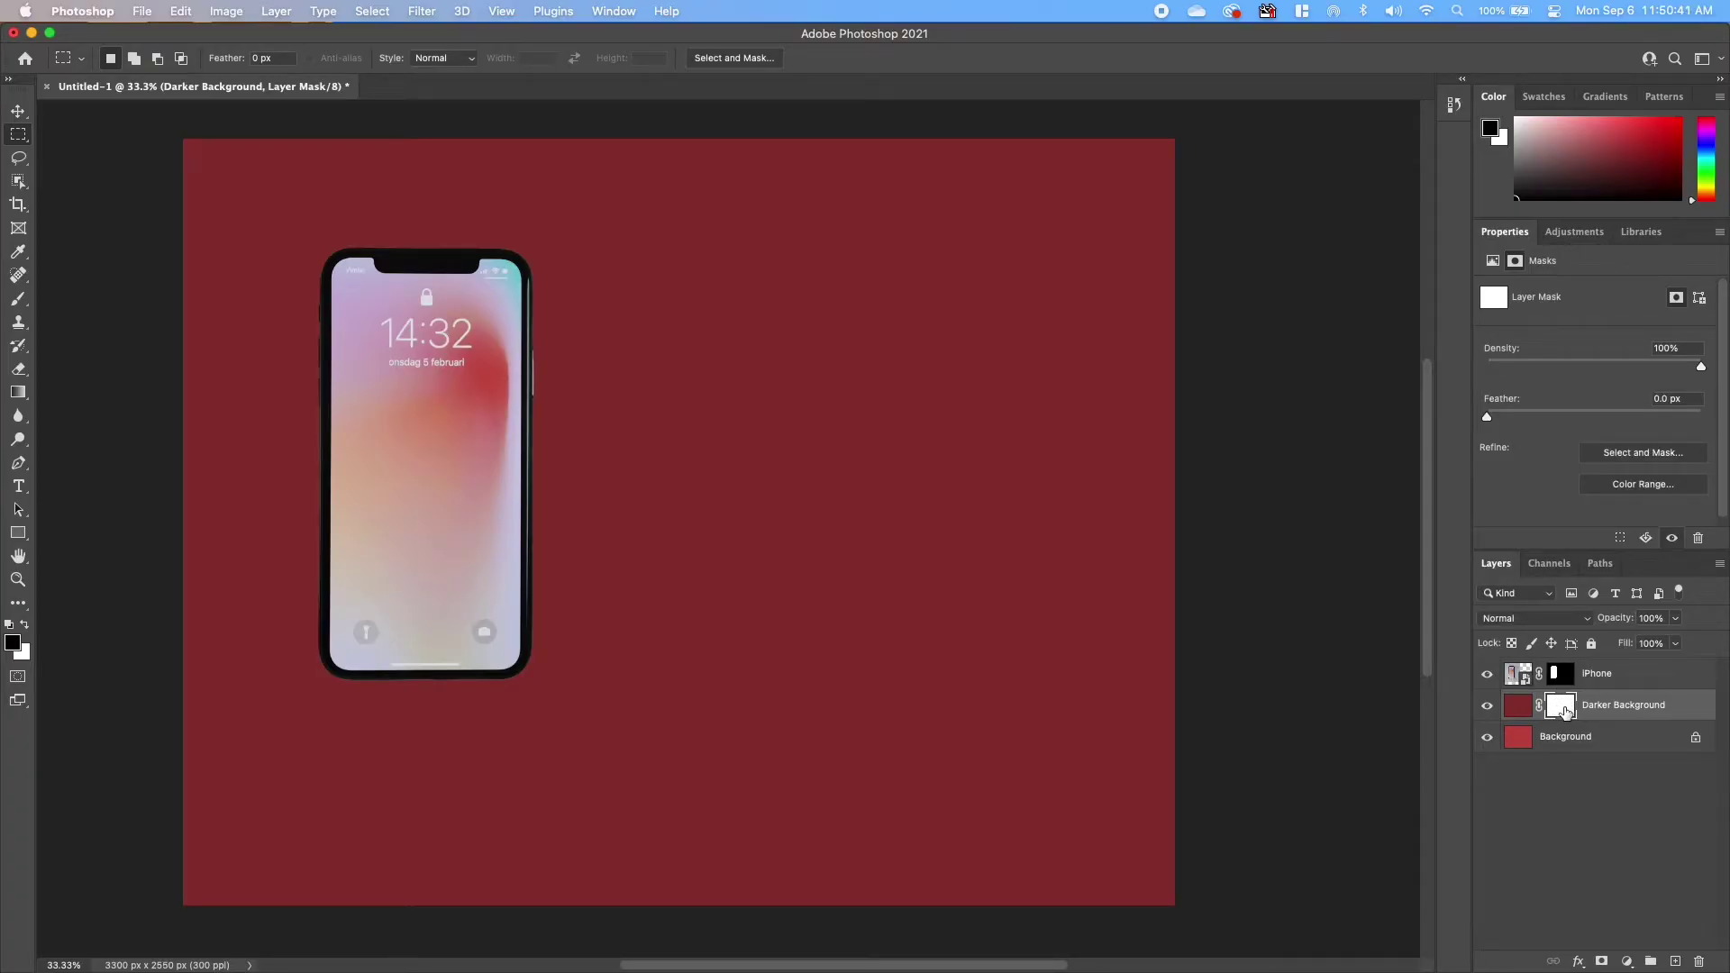
click(1564, 679)
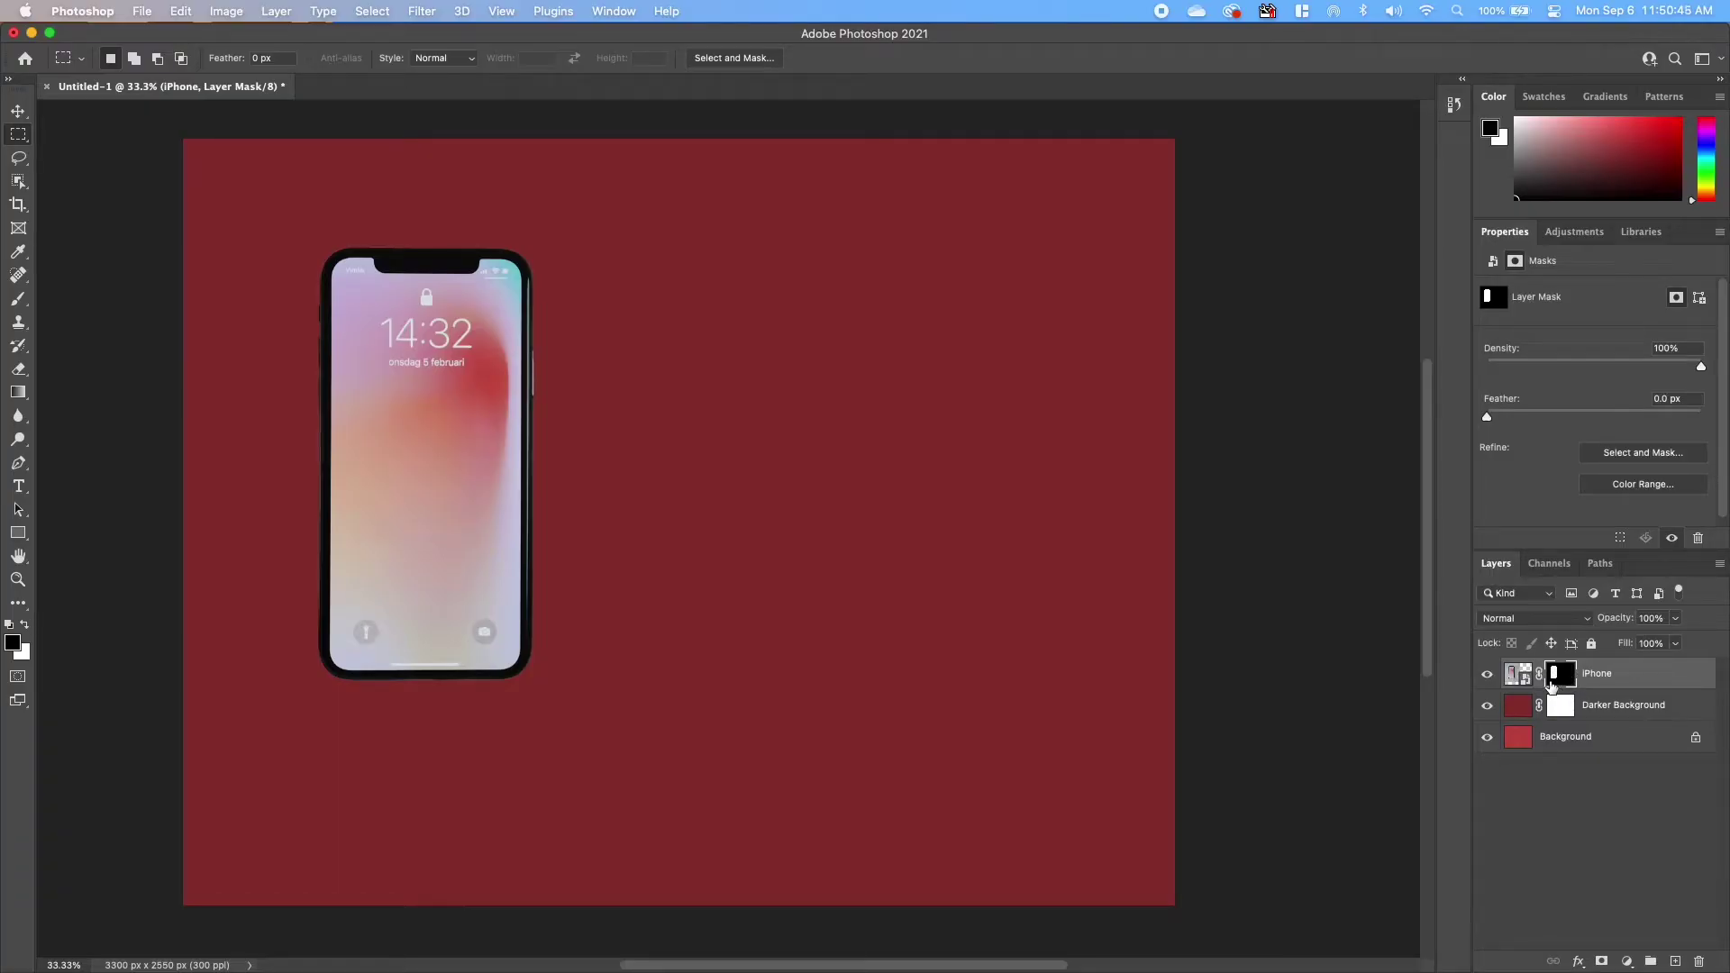
click(1560, 706)
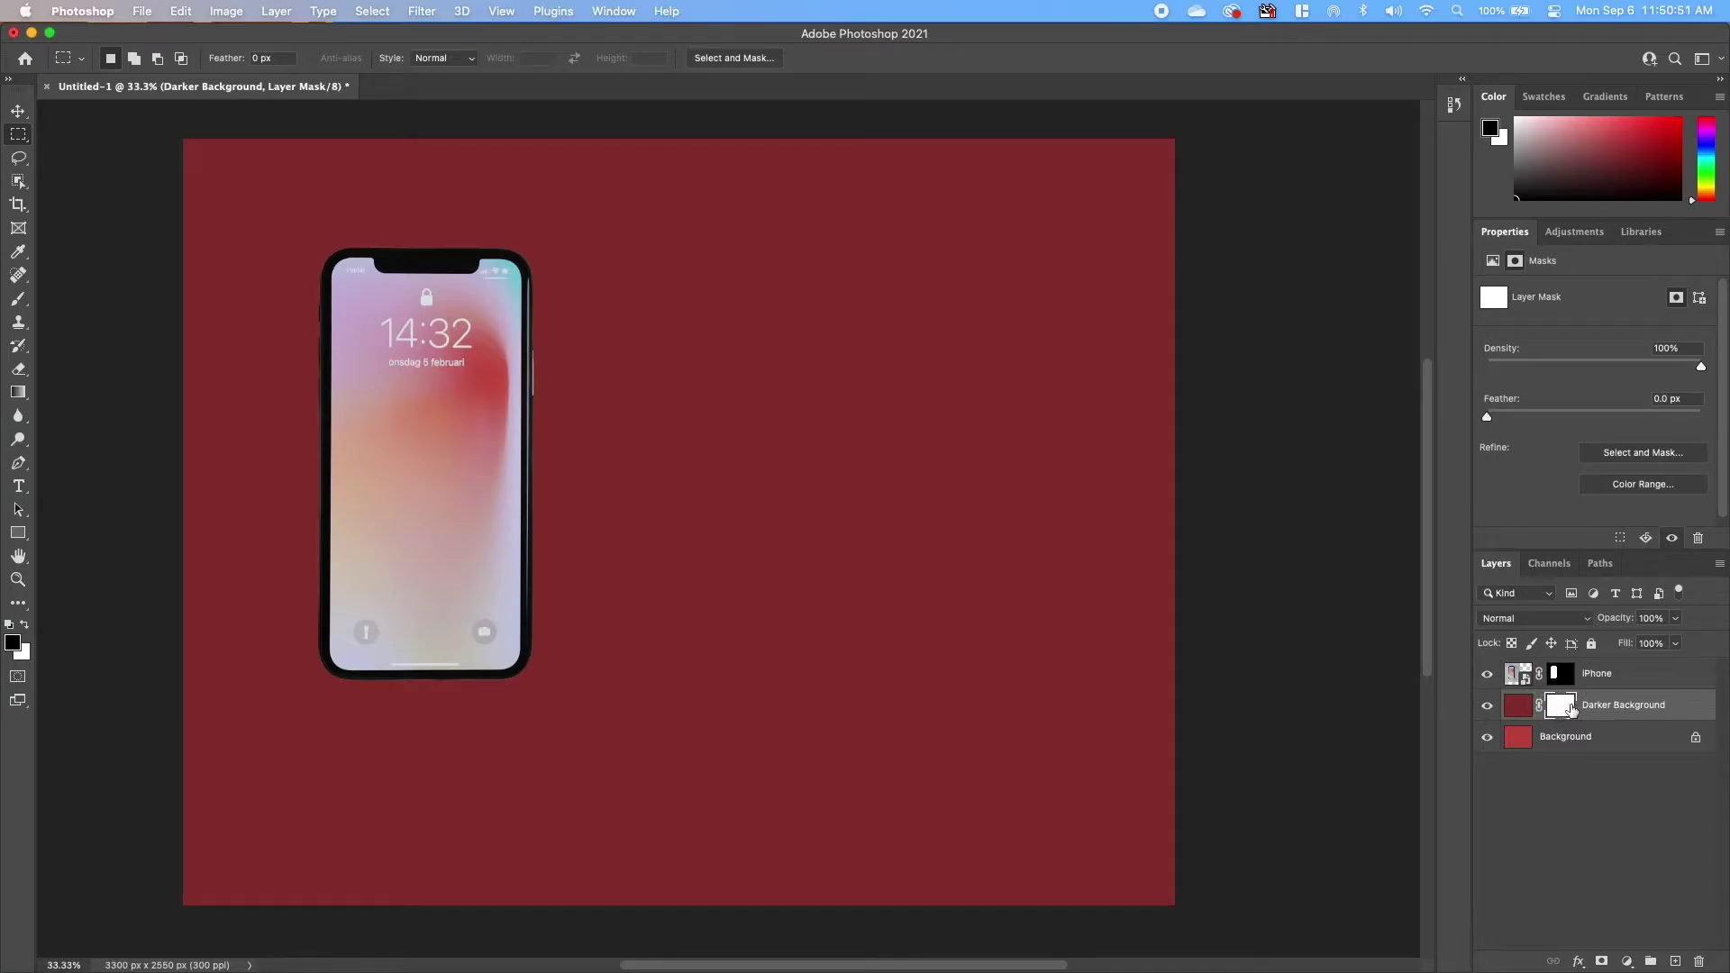
click(1519, 712)
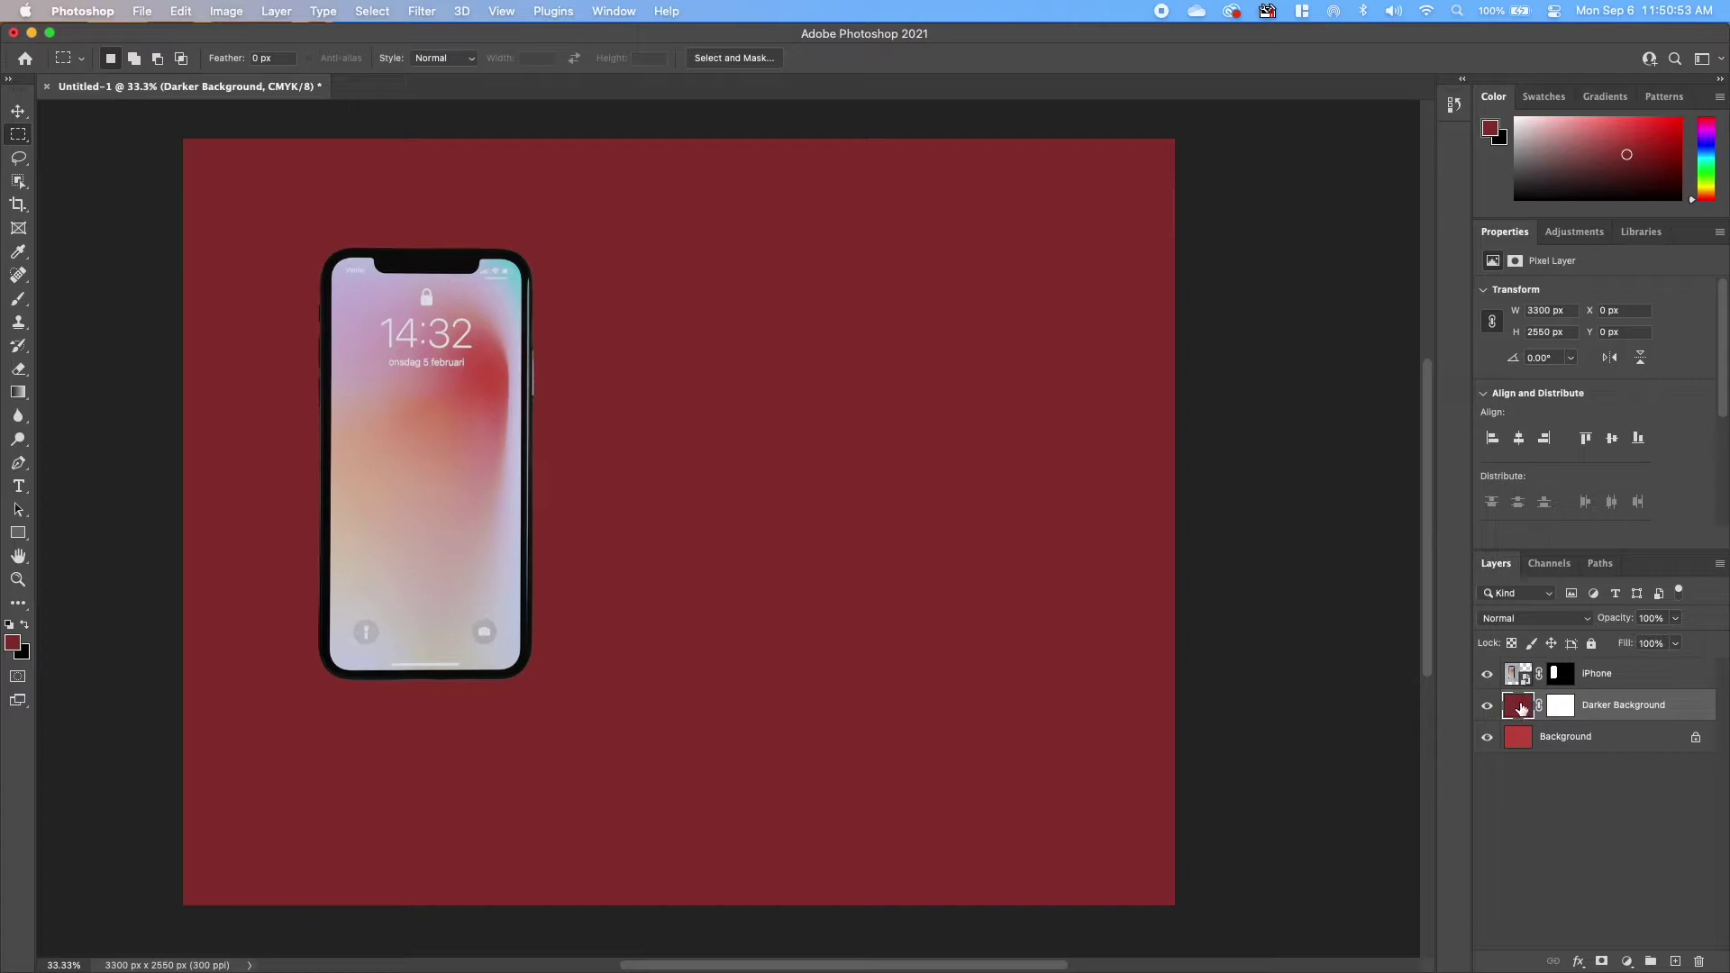
click(1560, 707)
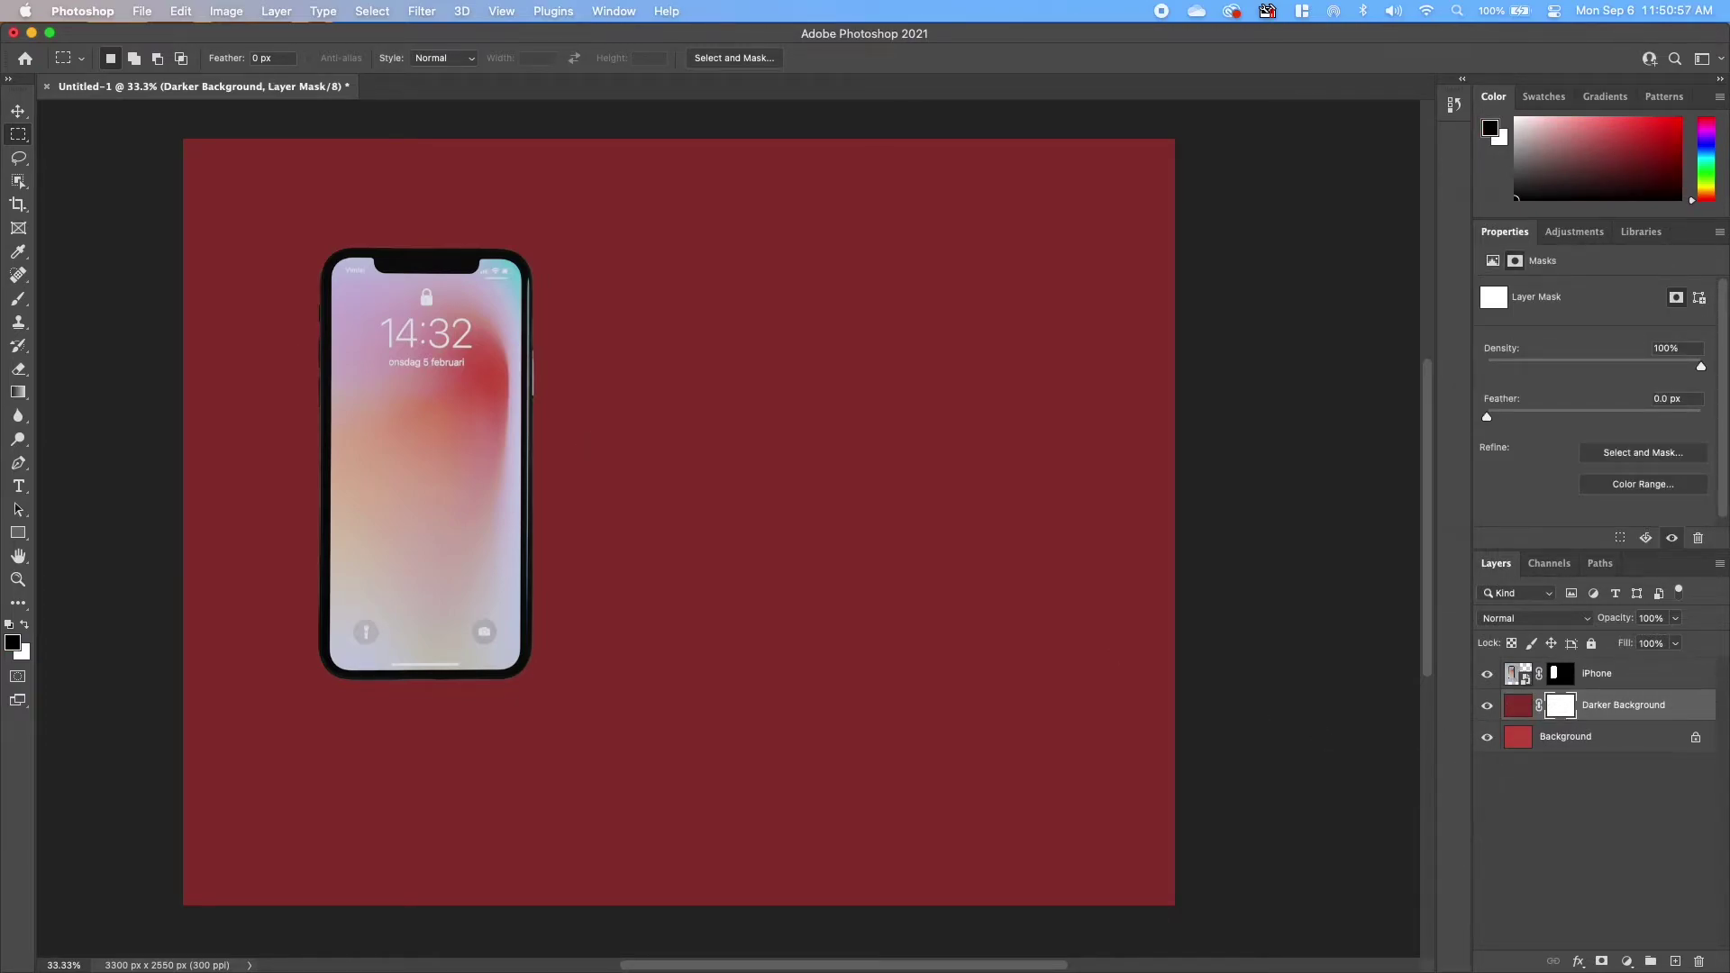
Step: Make a tall elliptical selection about 1302 x 2746 px and move it to the horizontal middle of the canvas
drag(19, 133, 91, 155)
drag(290, 132, 679, 955)
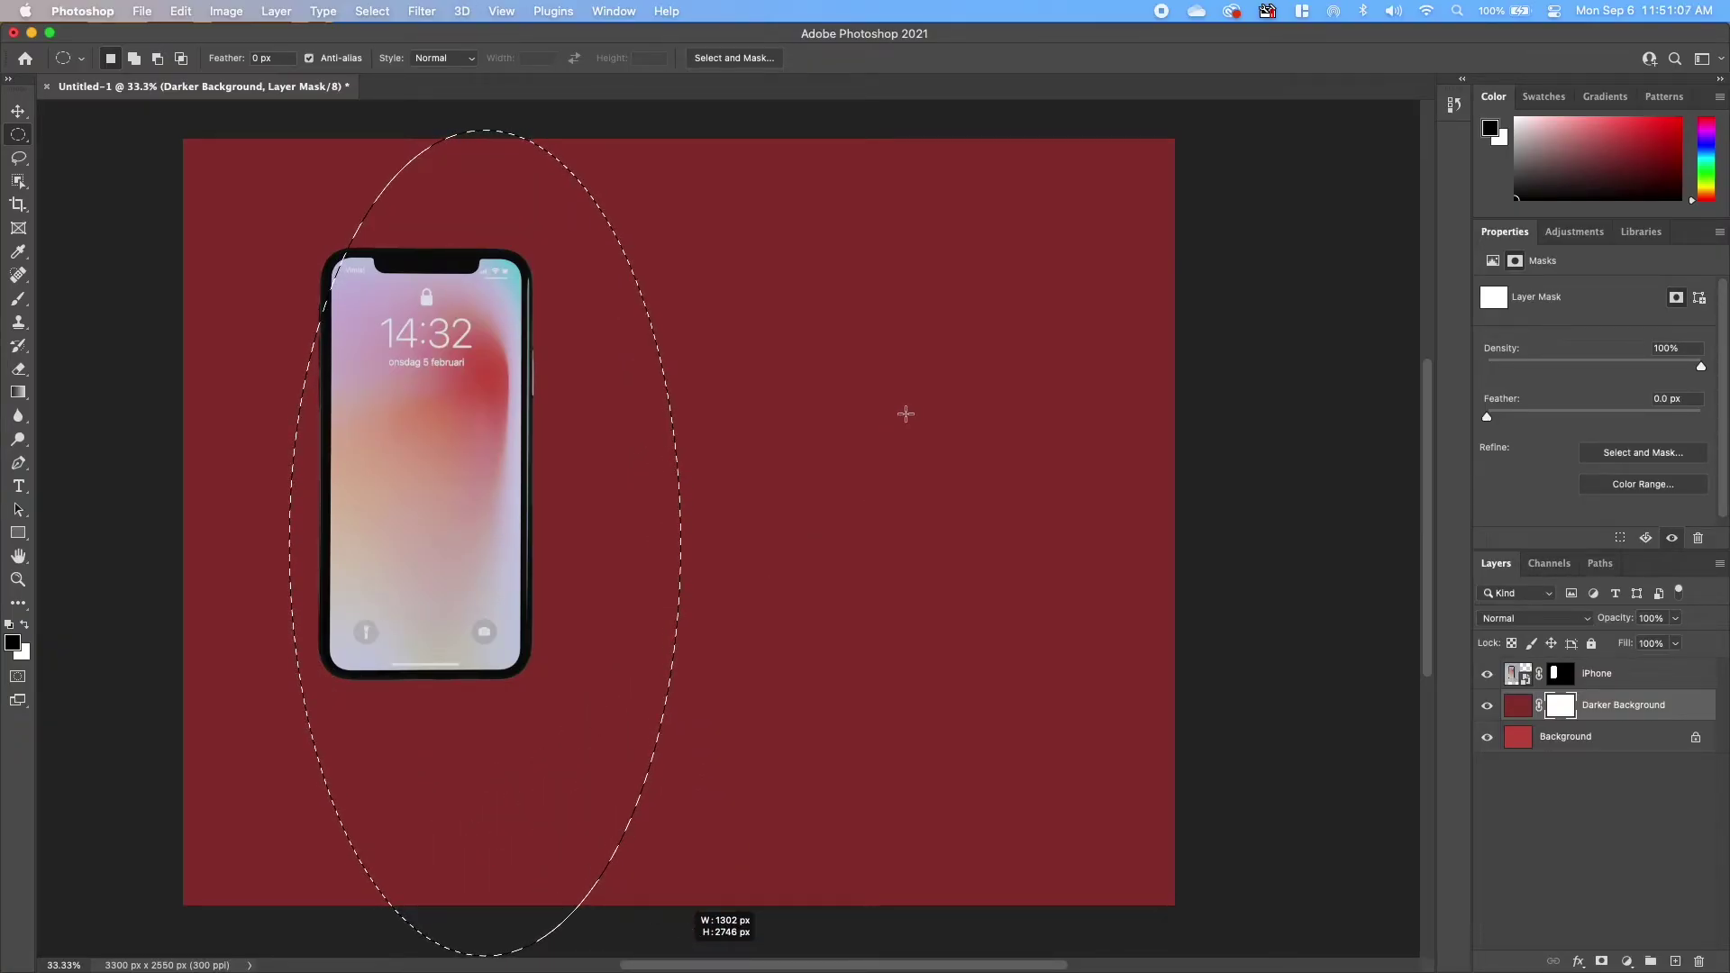
drag(580, 615, 772, 592)
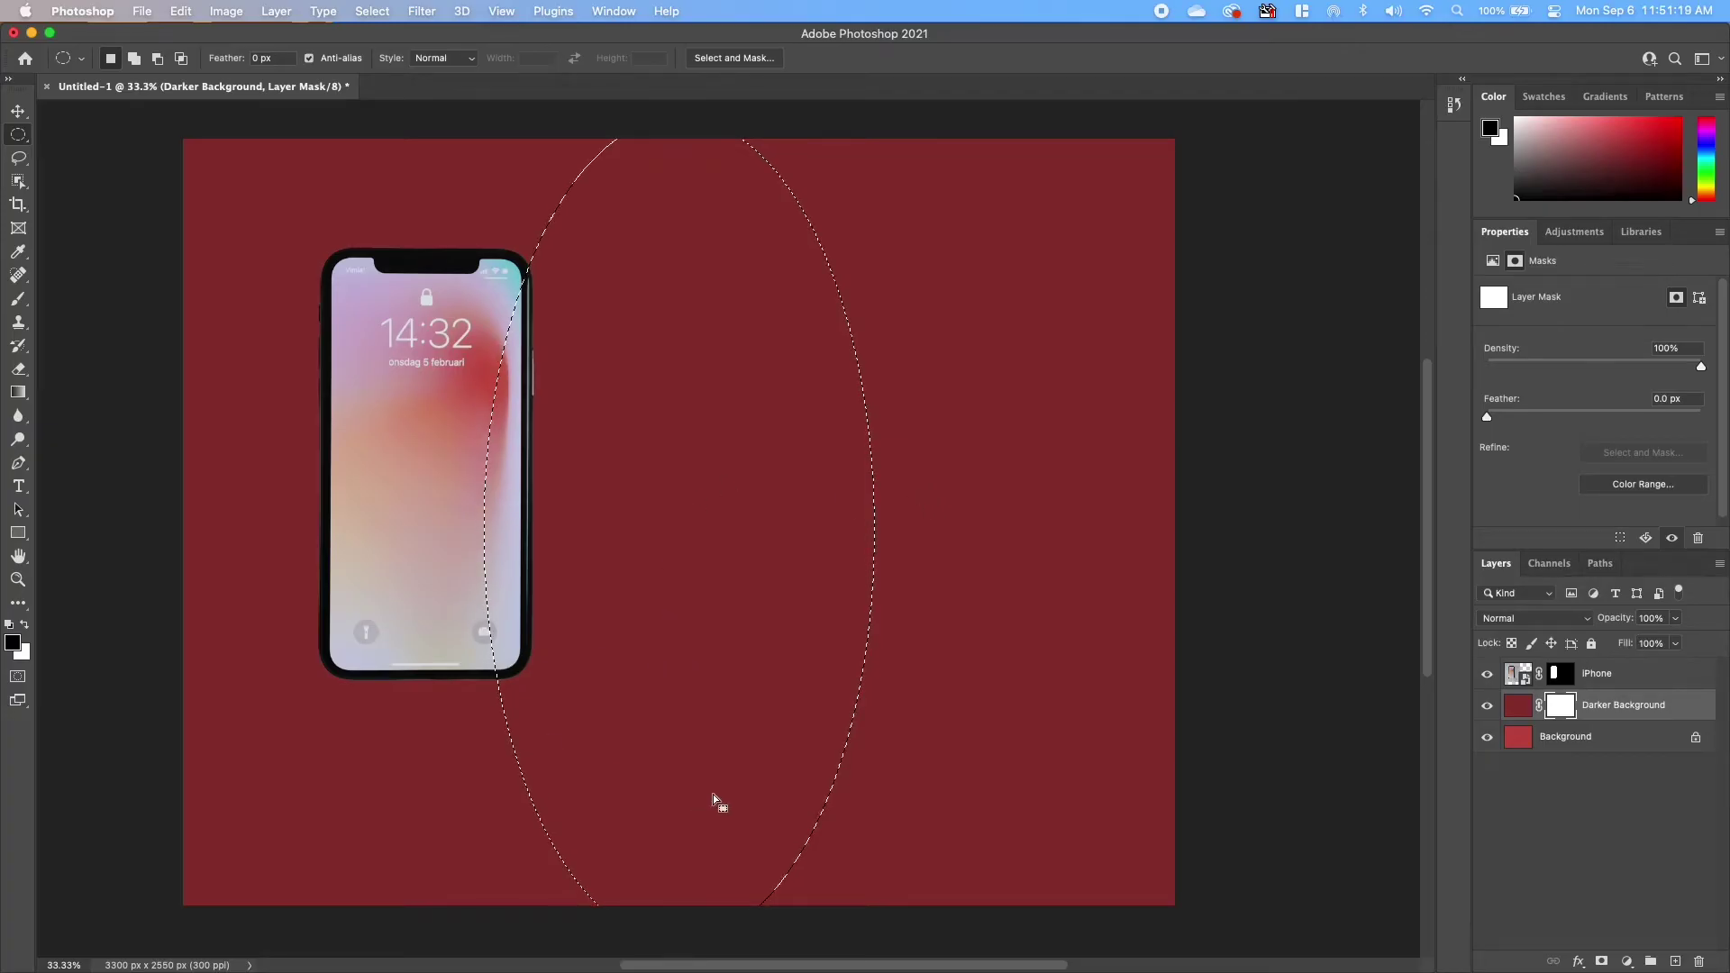
Step: Feather the elliptical selection with a radius of 100 pixels
right_click(685, 516)
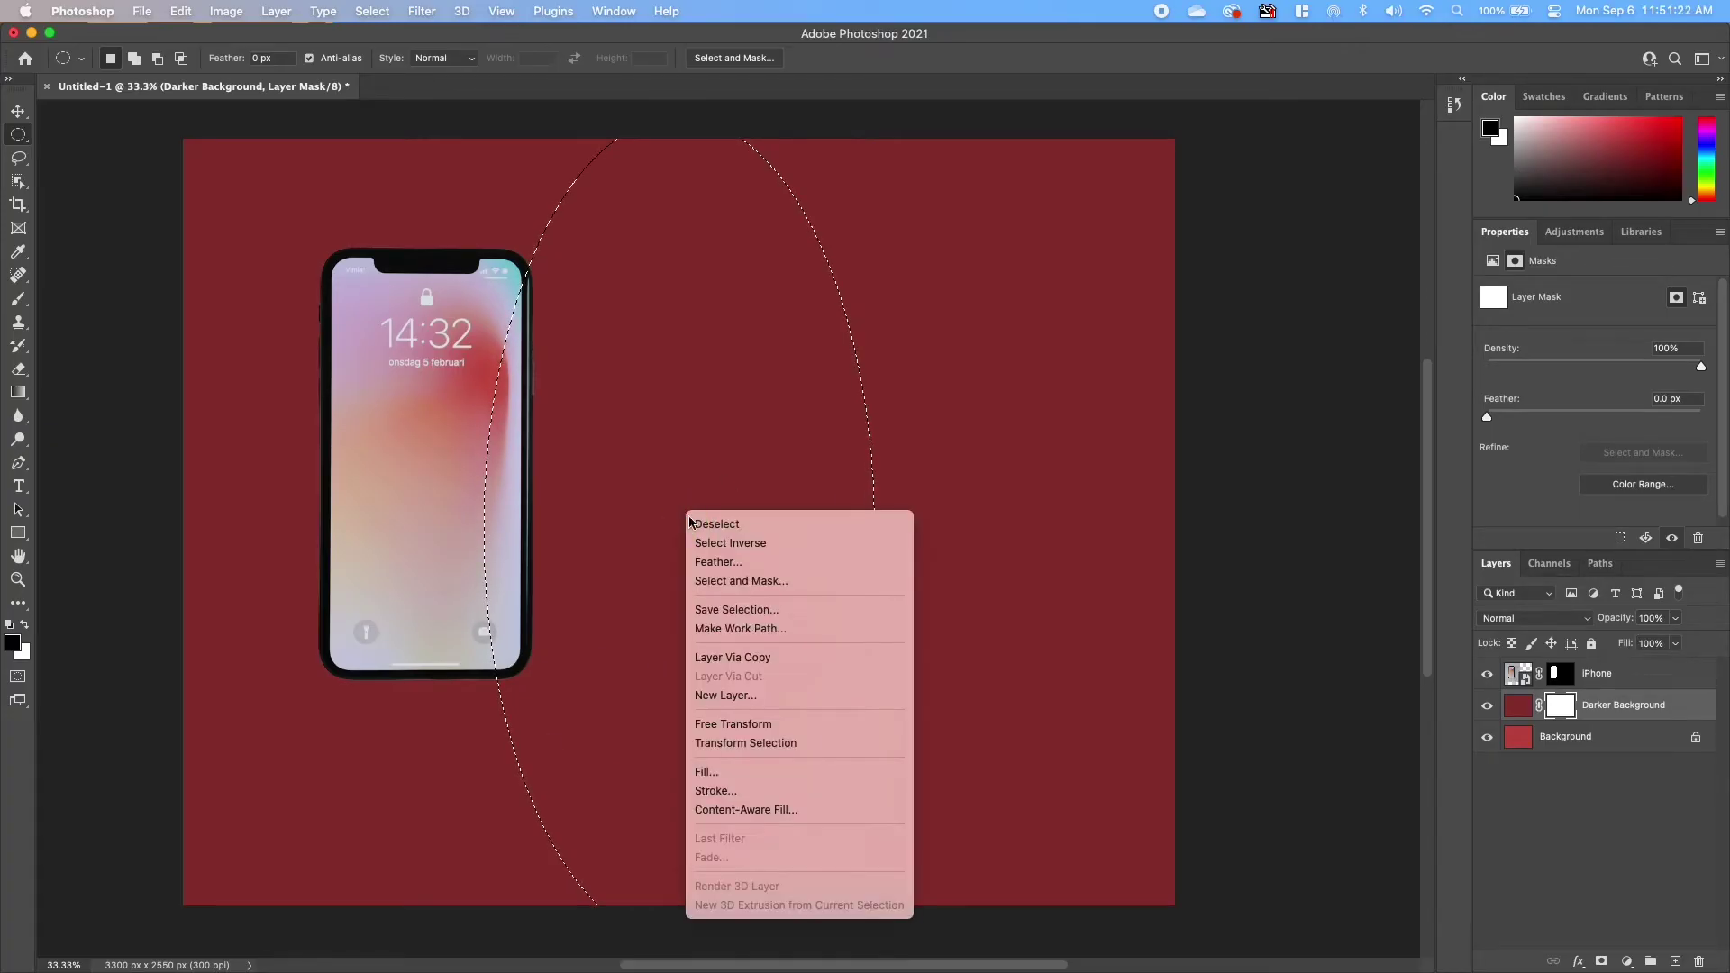
click(736, 563)
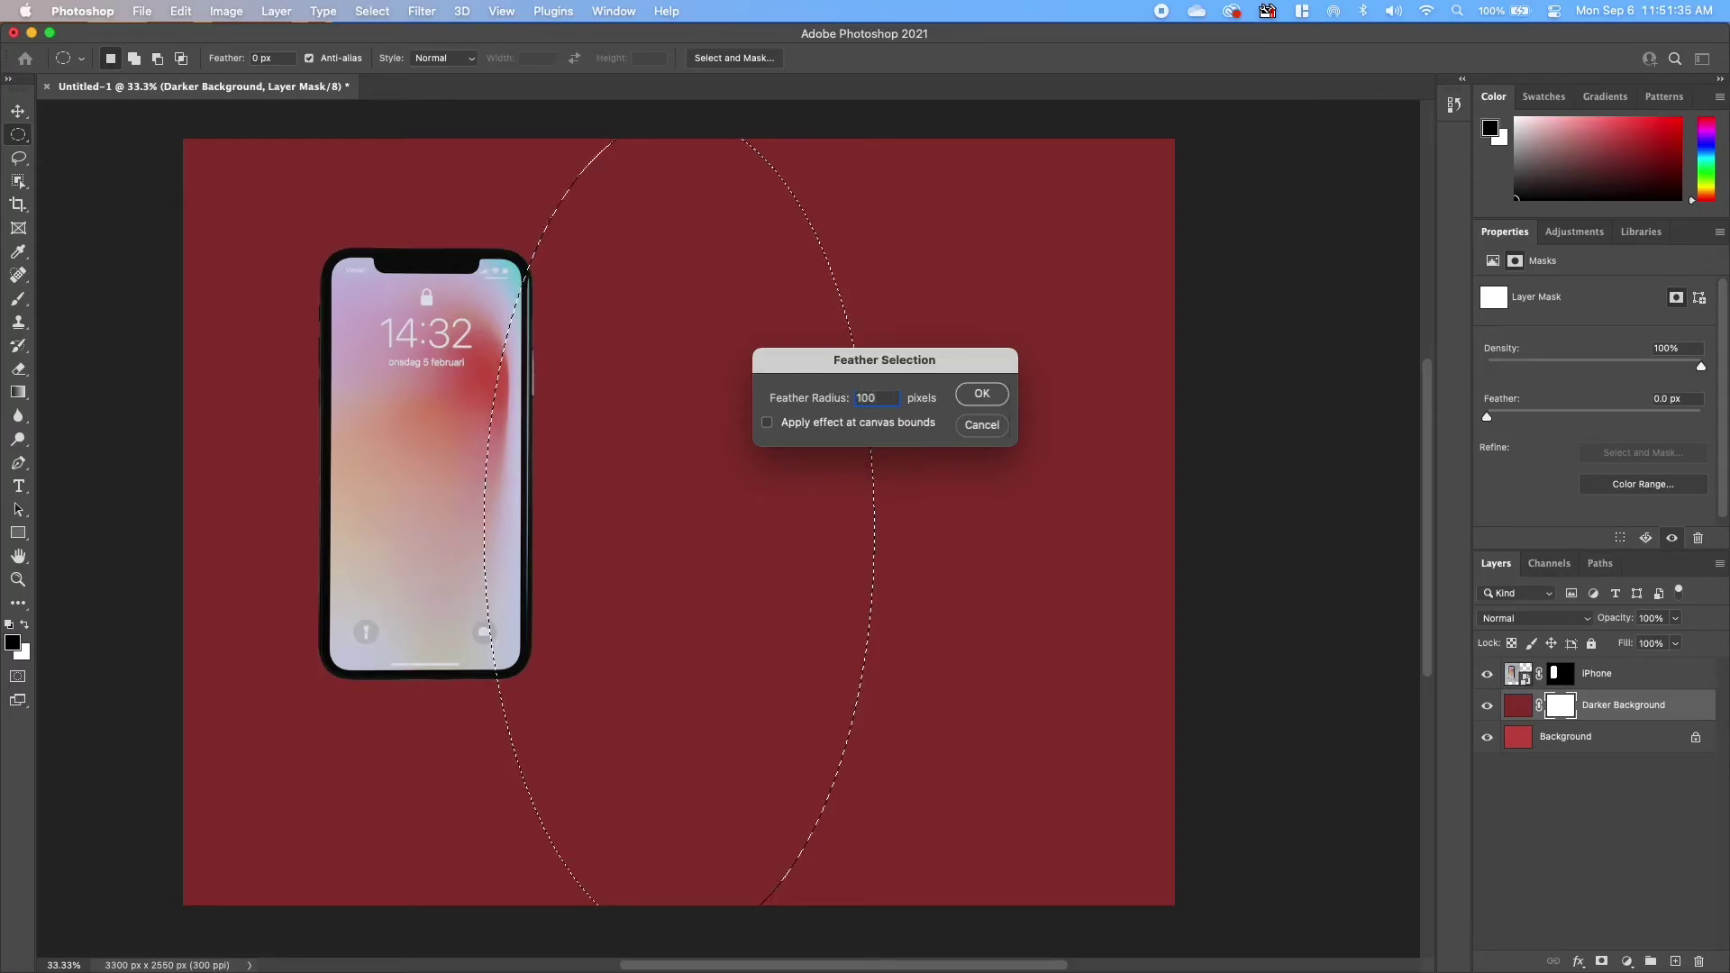
click(983, 393)
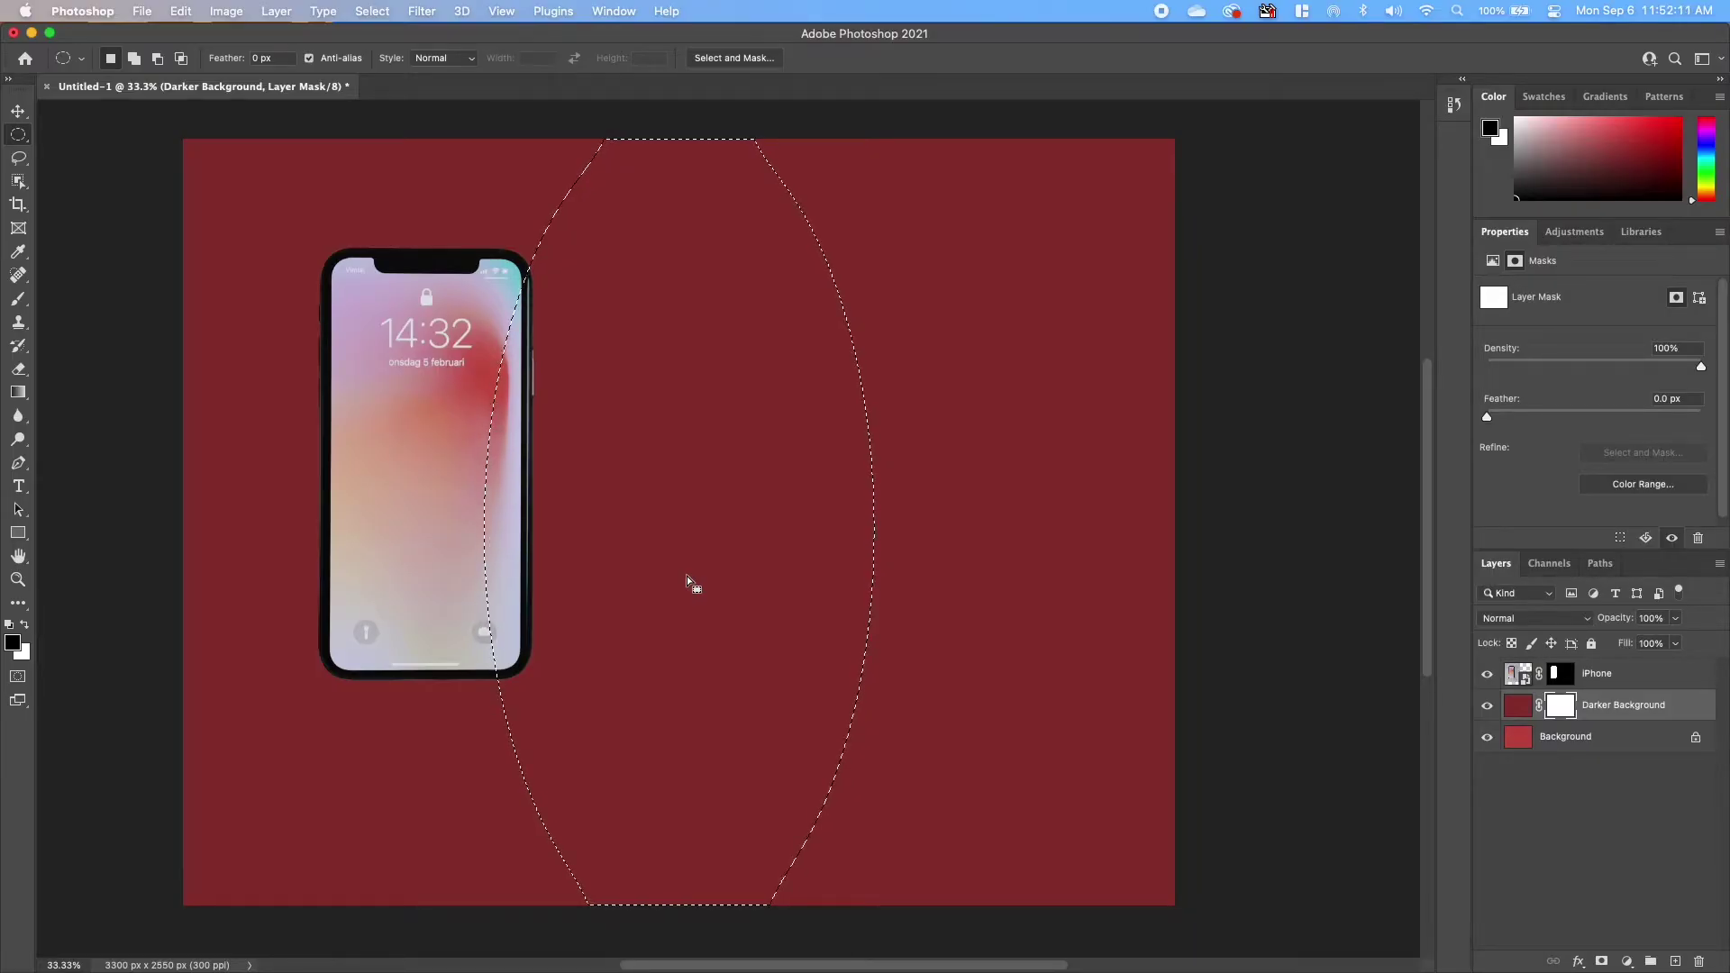
Step: Fill the feathered ellipse with black on the Darker Background mask, deselect, and compare the artwork with that layer hidden and shown
key(alt)
key(alt+BackSpace)
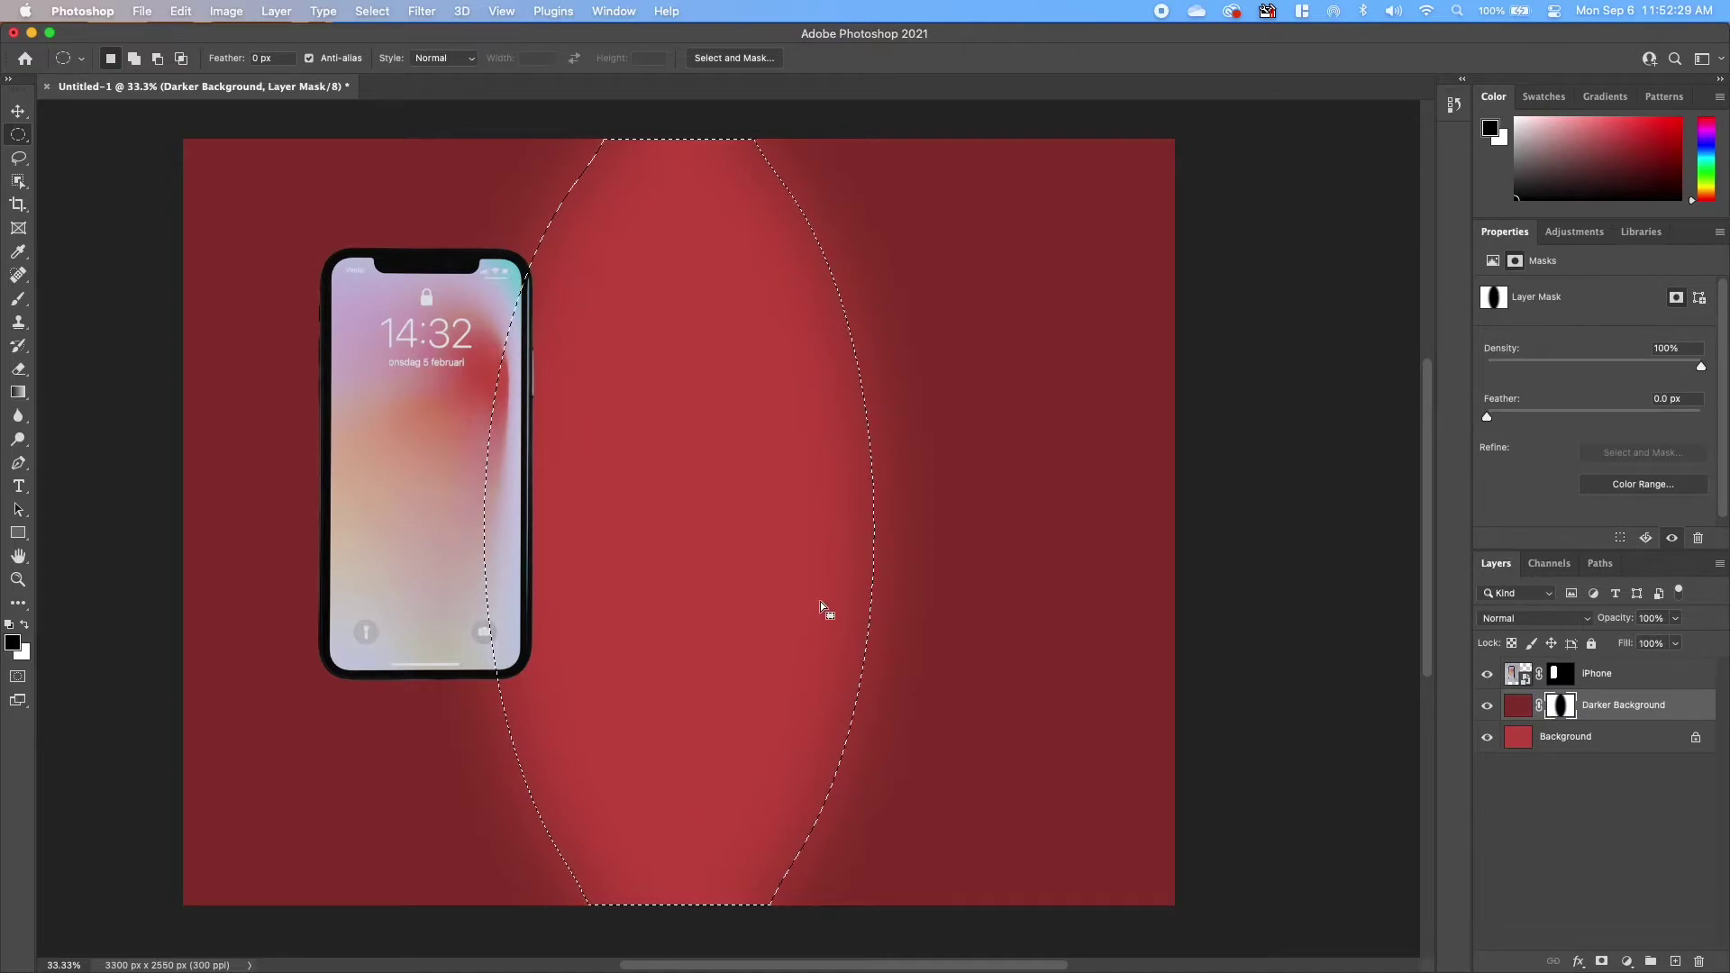
key(super+d)
click(1487, 710)
click(1487, 710)
click(1487, 710)
click(1487, 710)
click(1487, 710)
click(1488, 710)
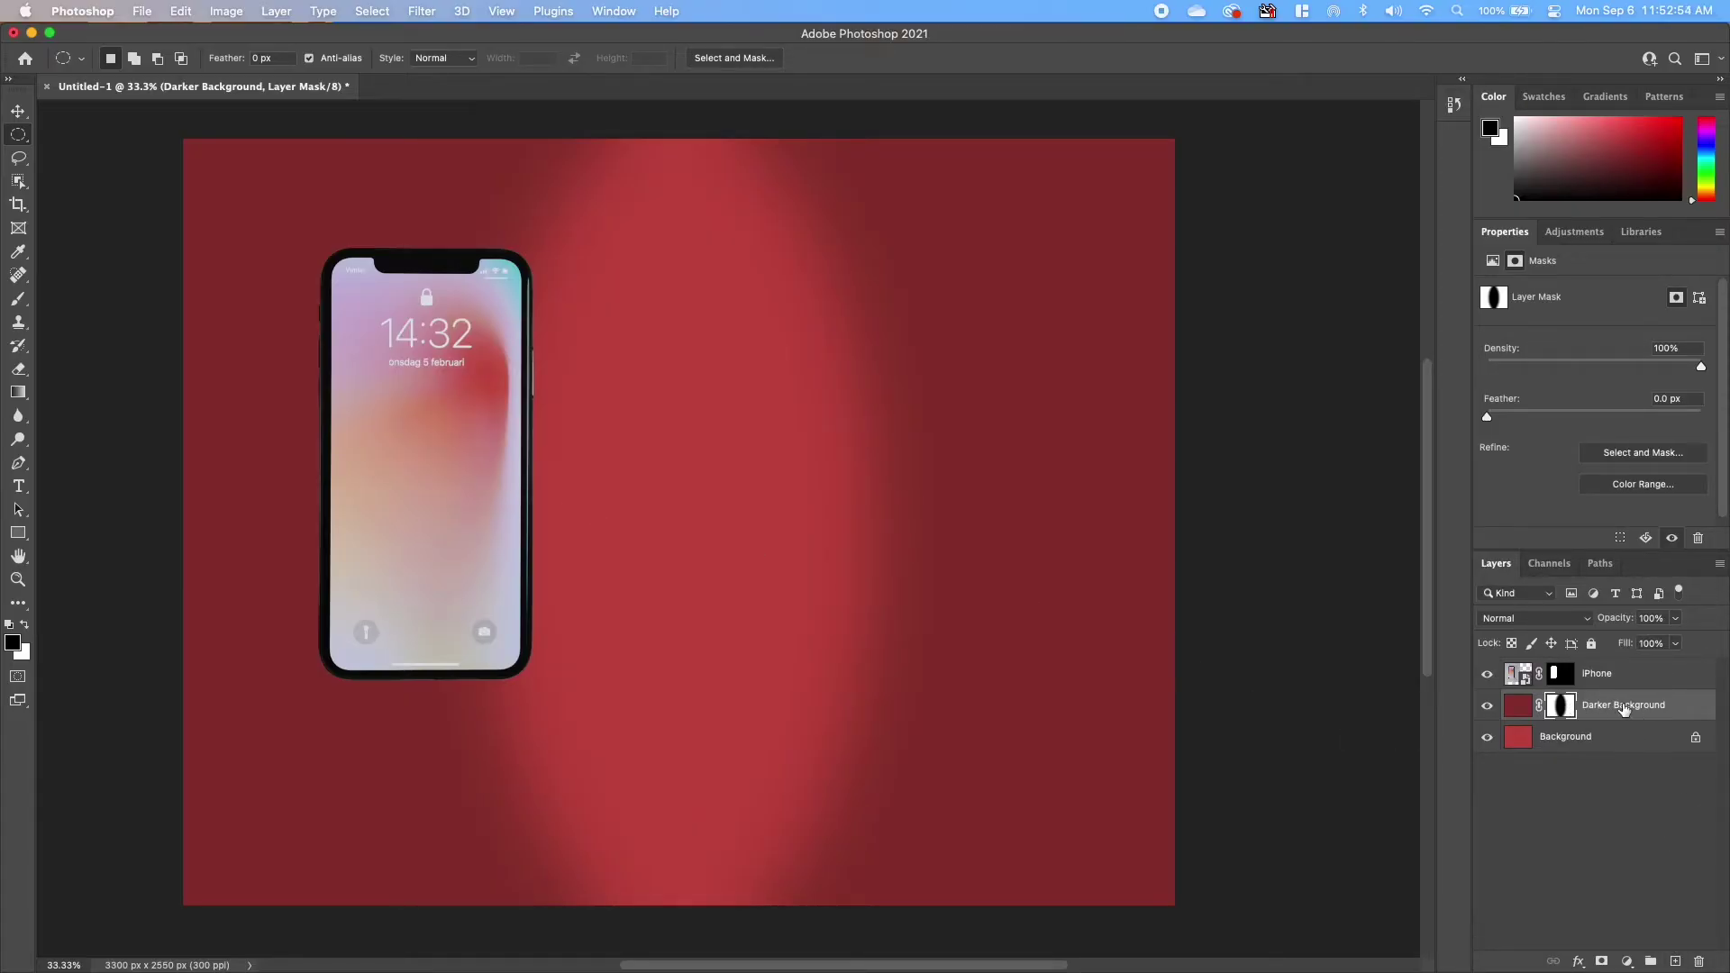
Step: Create two new layers above Darker Background, naming the lower one Stage Gray and the upper one Stage Black
click(1675, 962)
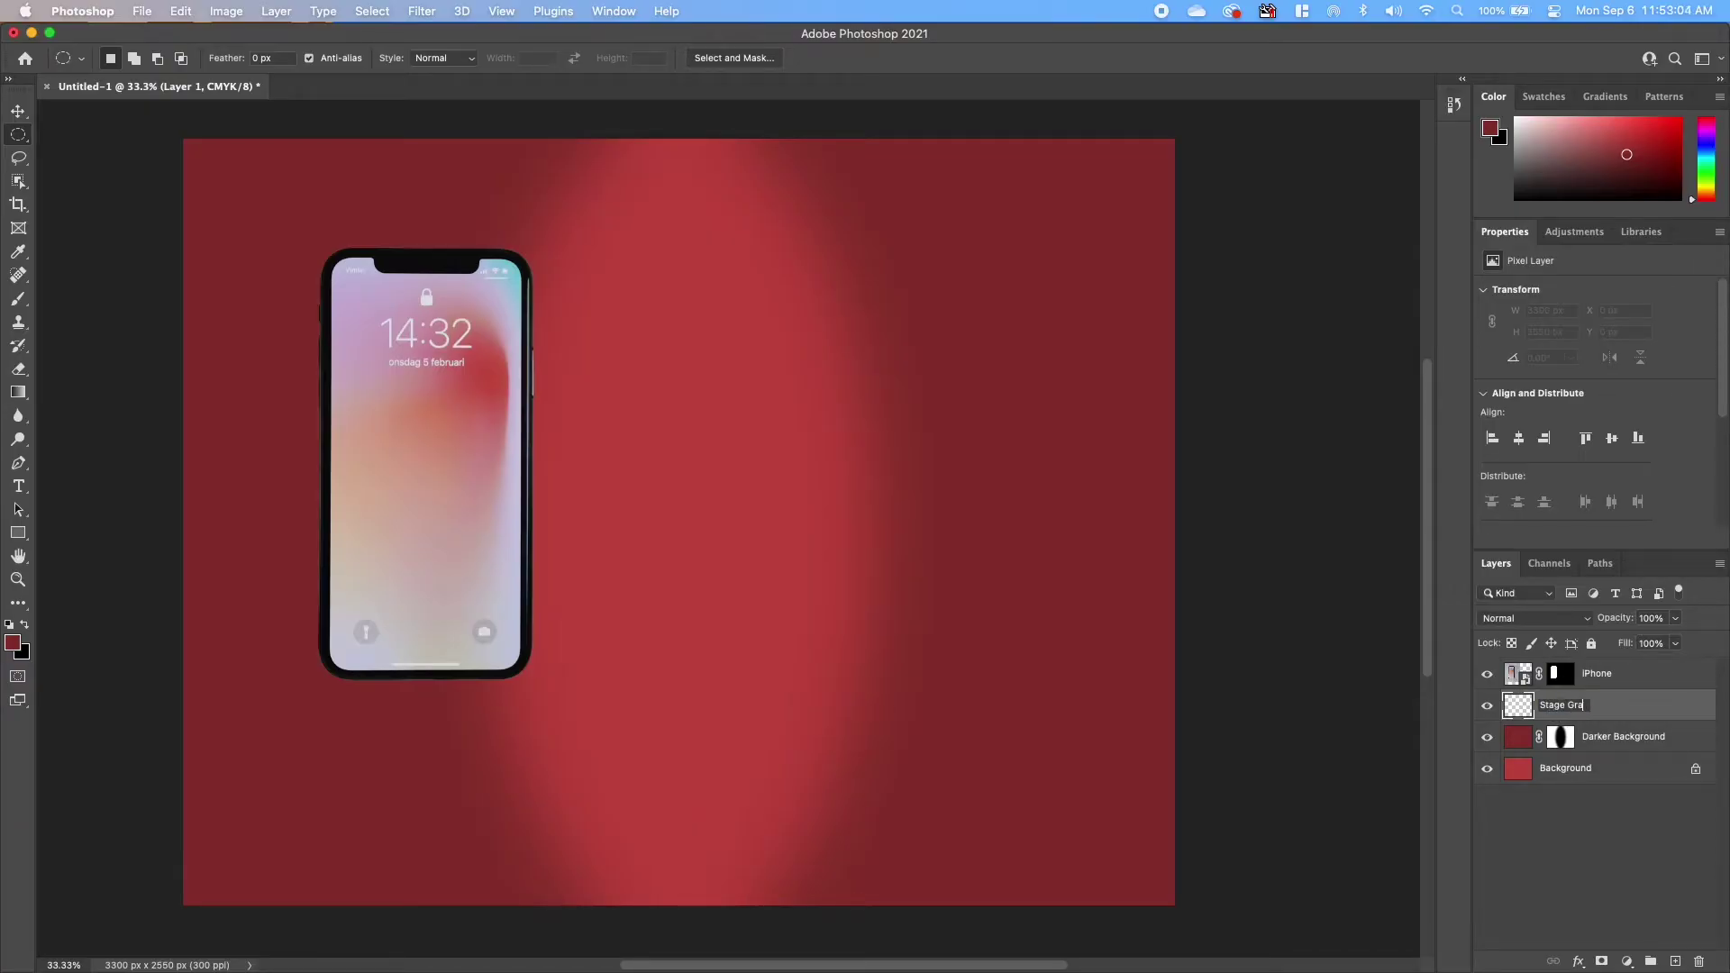
key(Return)
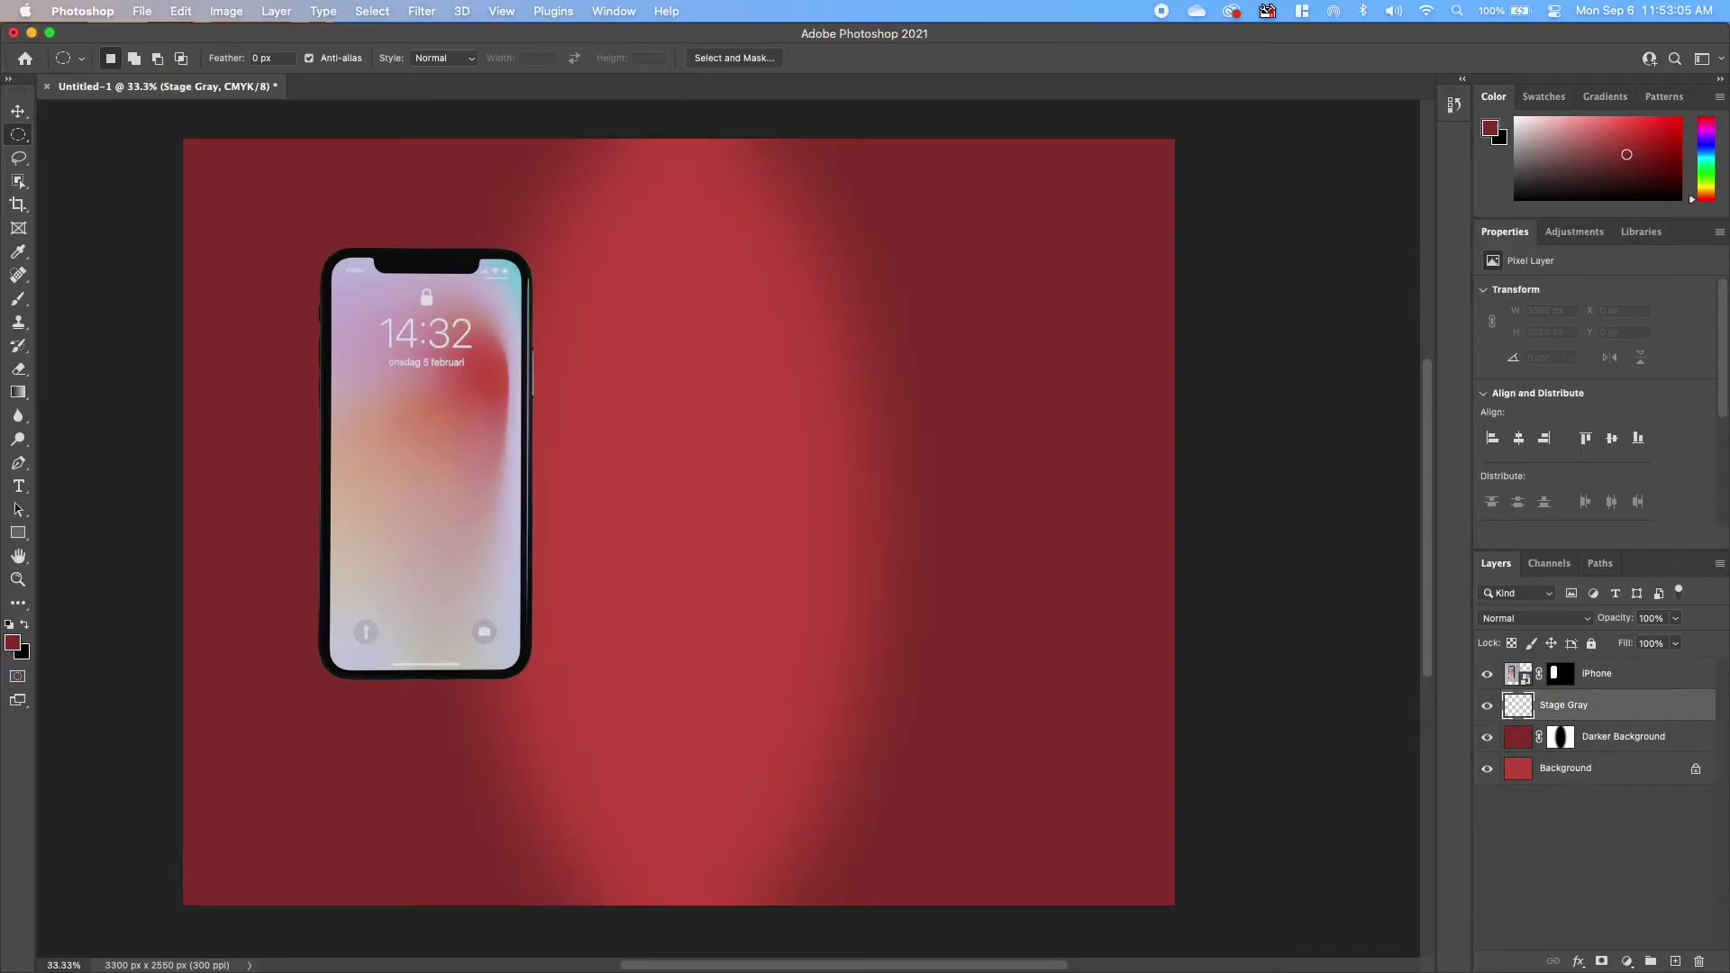
click(1677, 962)
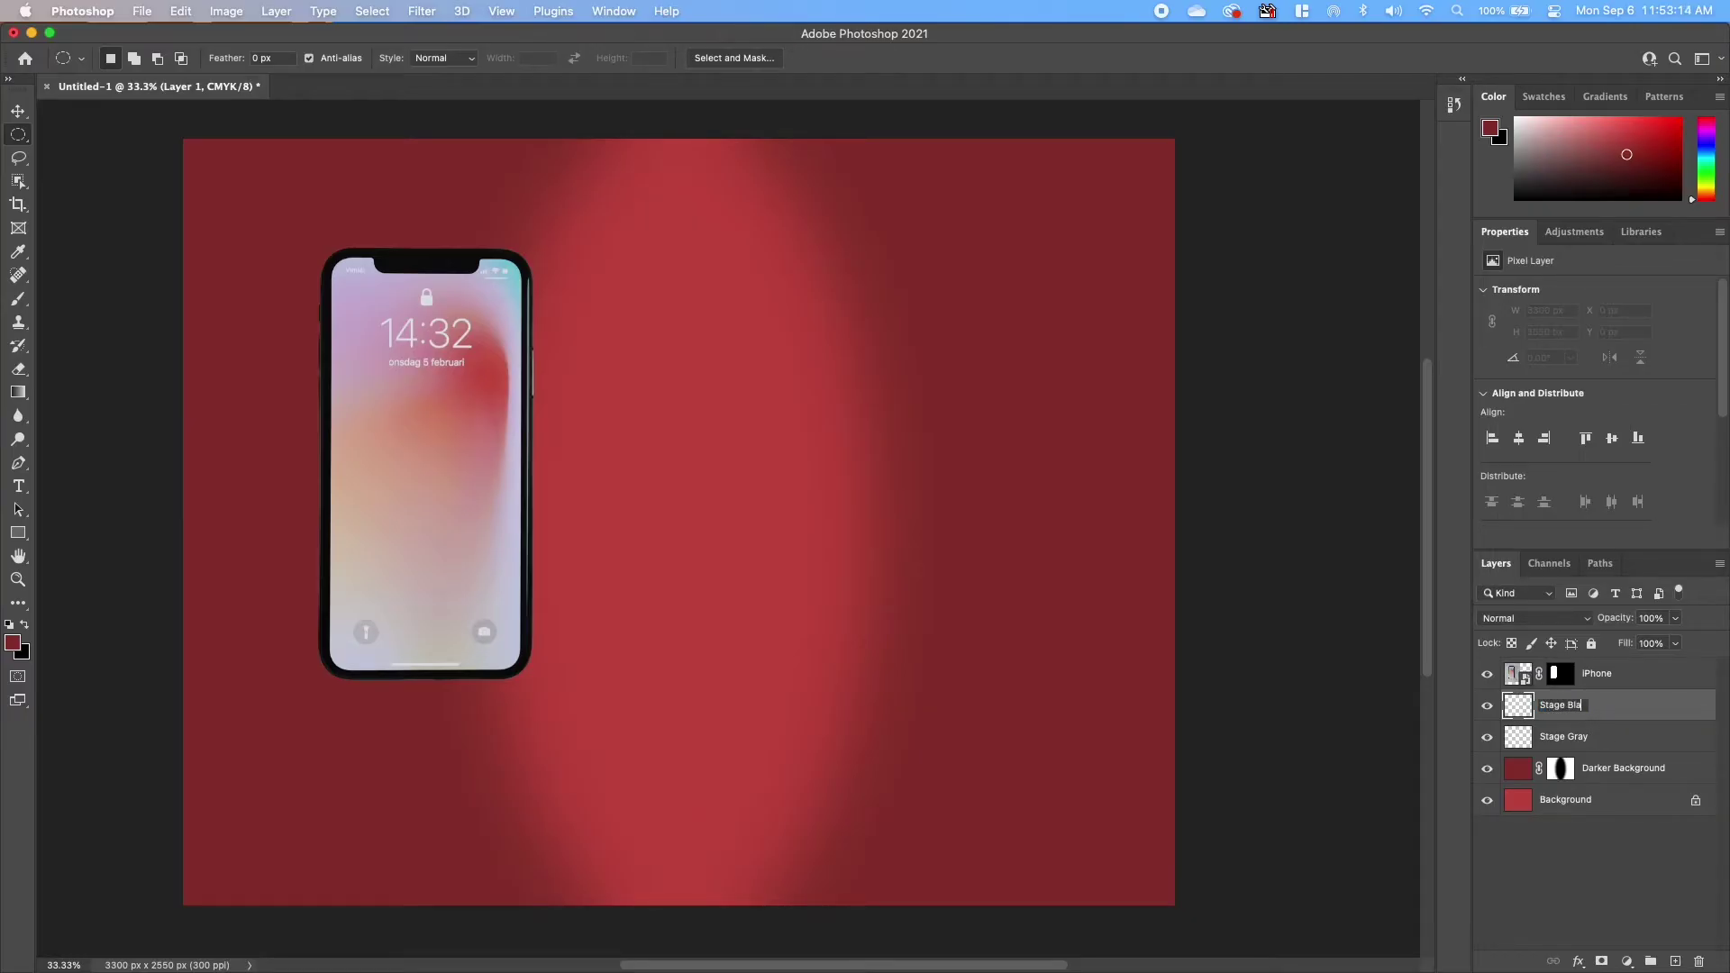
key(Return)
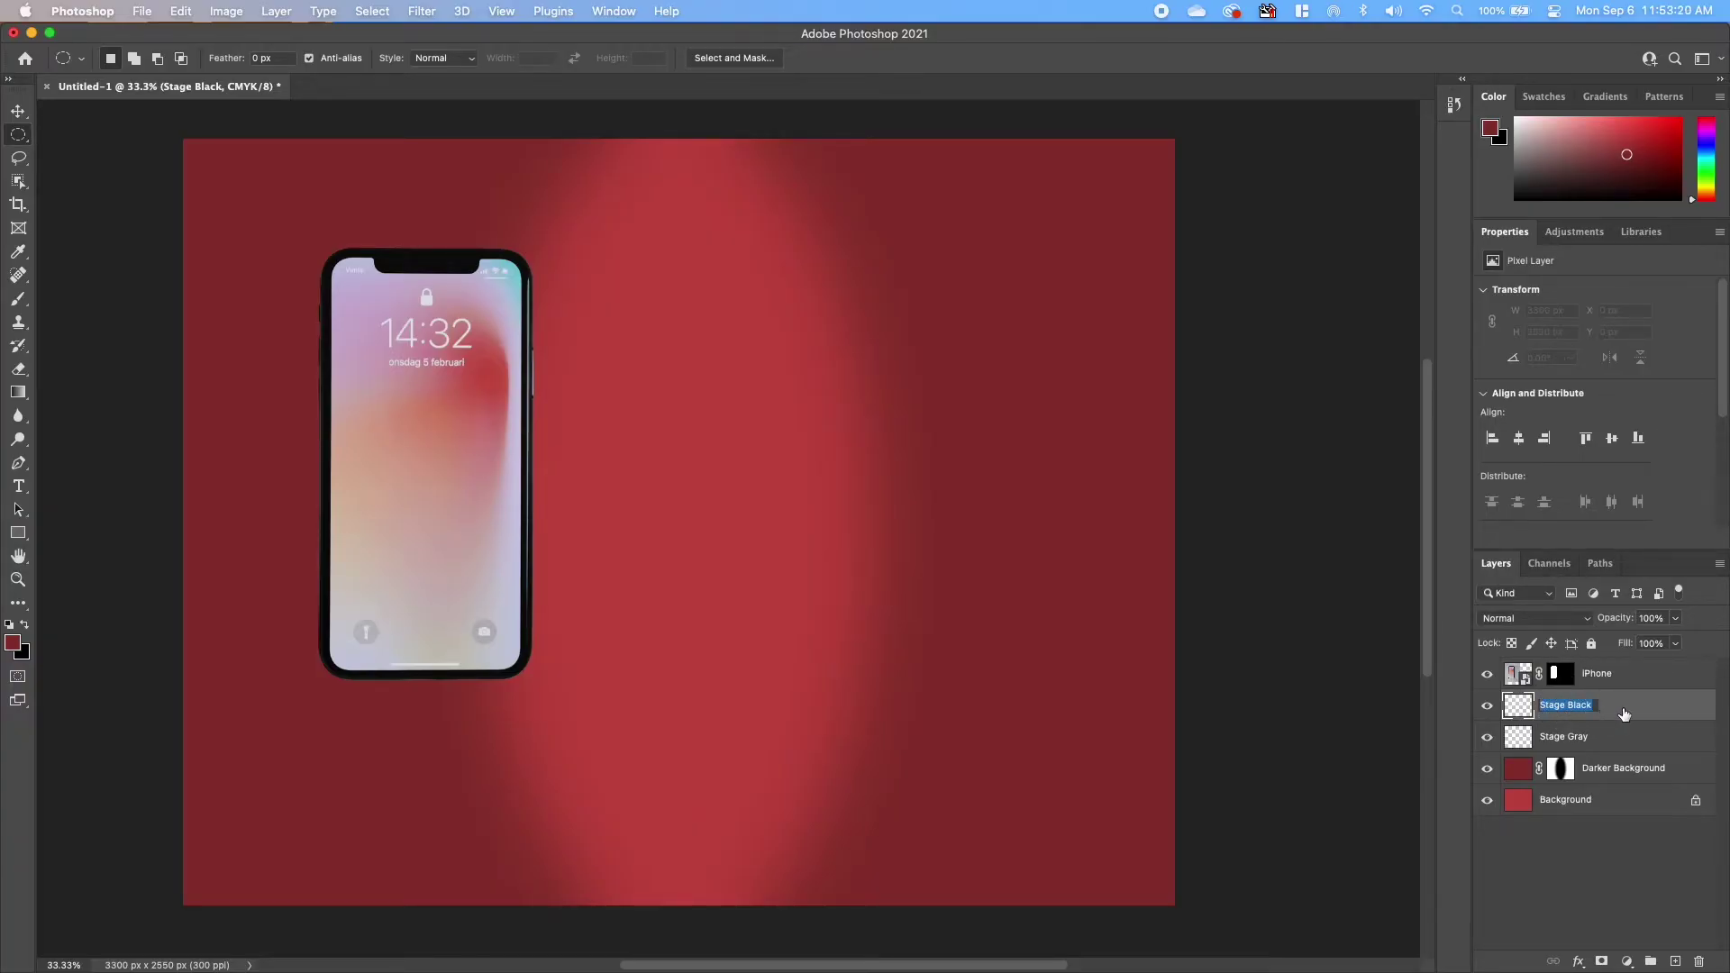
Step: On the Stage Gray layer, make a full-width rectangular selection about 749 px high from the phone's lower edge to the canvas bottom
click(1613, 750)
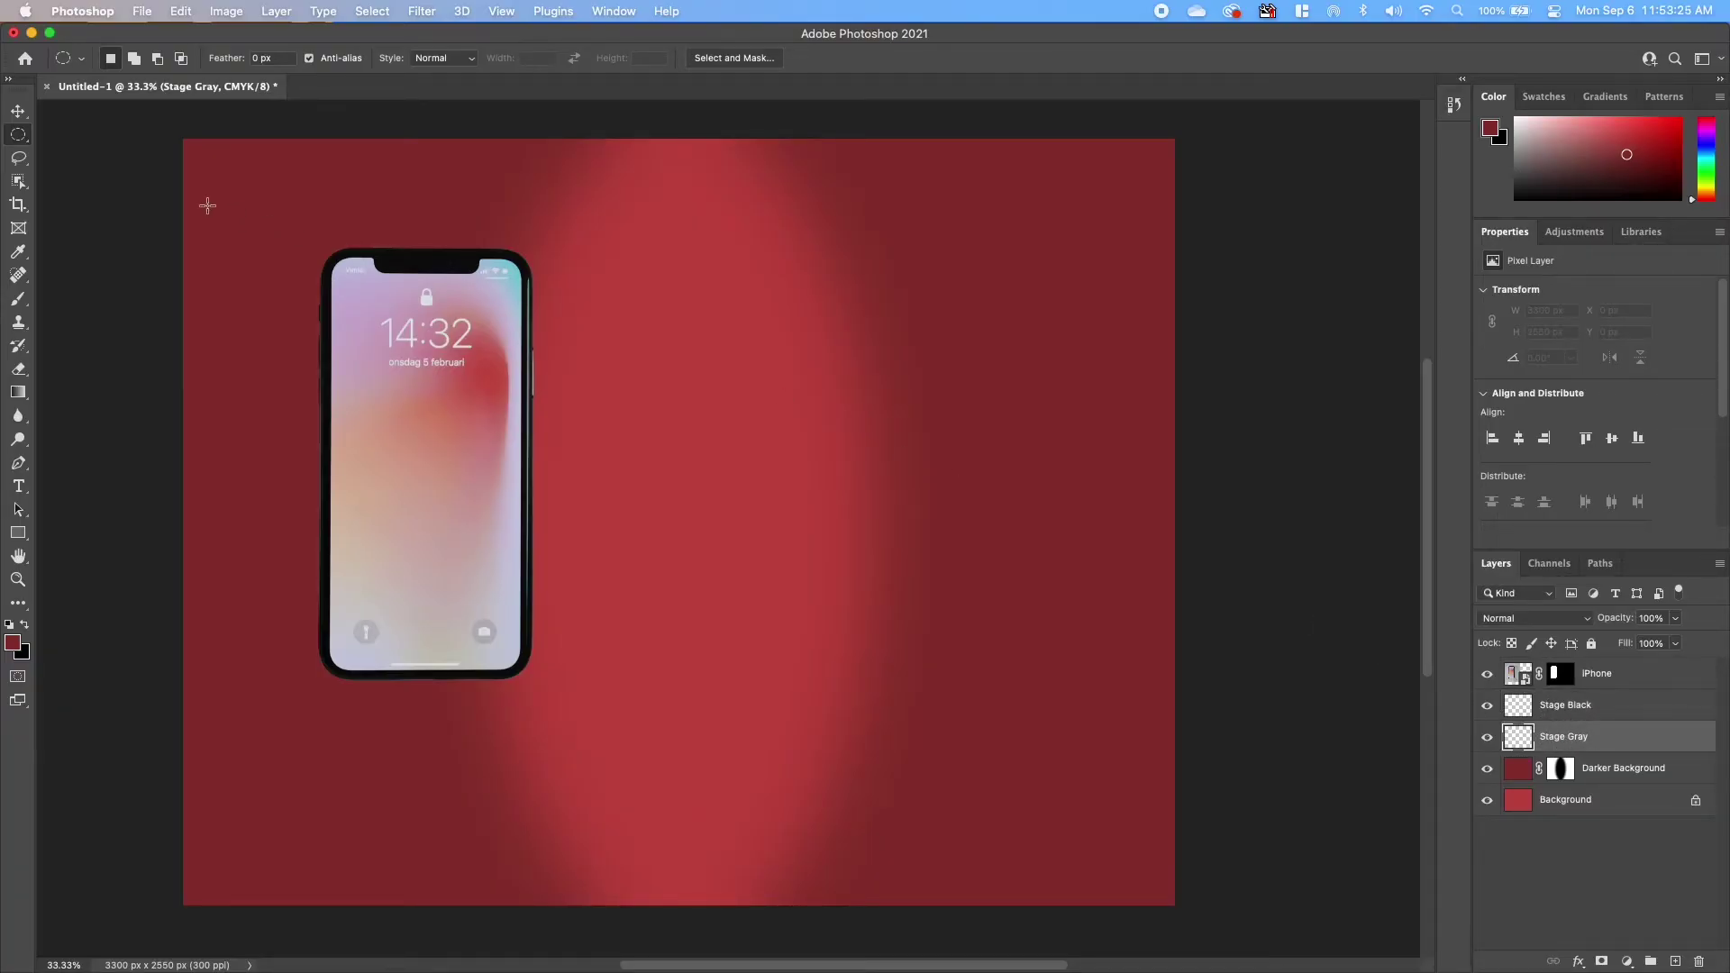
click(18, 134)
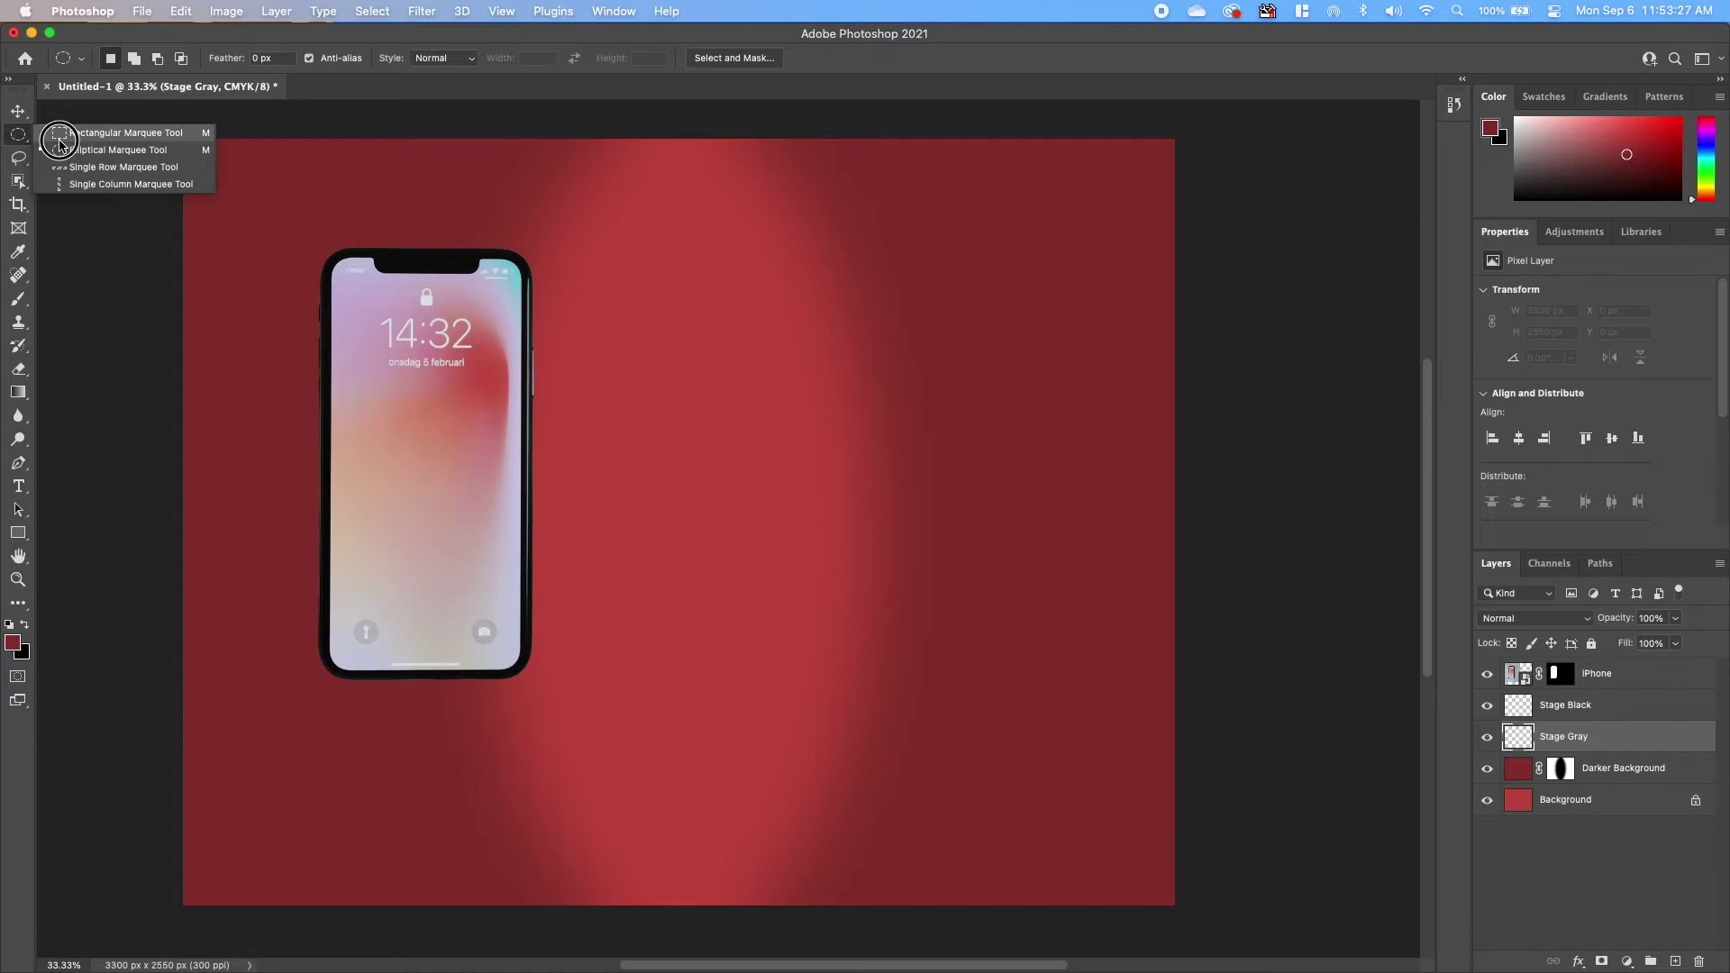
click(60, 135)
drag(155, 684, 1243, 760)
scroll(1260, 718, up, 3)
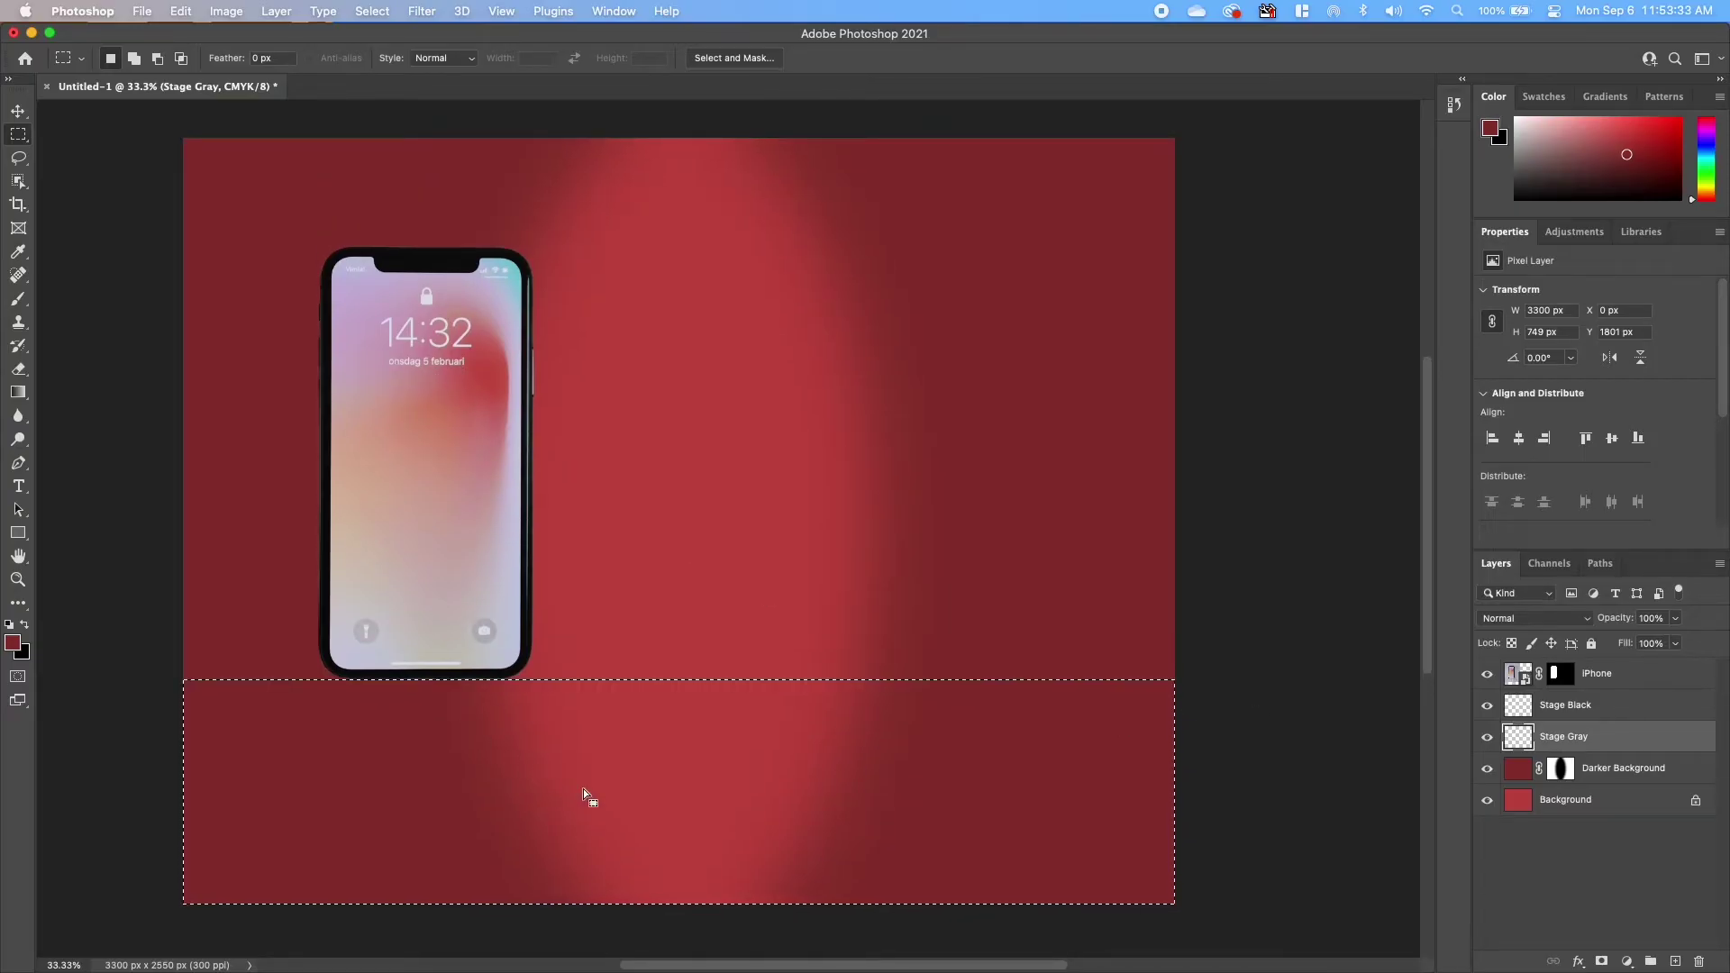
Step: Replace the selection on the Stage Gray layer with a full-width rectangle about 644 px high, starting slightly below the phone and ending at the canvas bottom
click(644, 869)
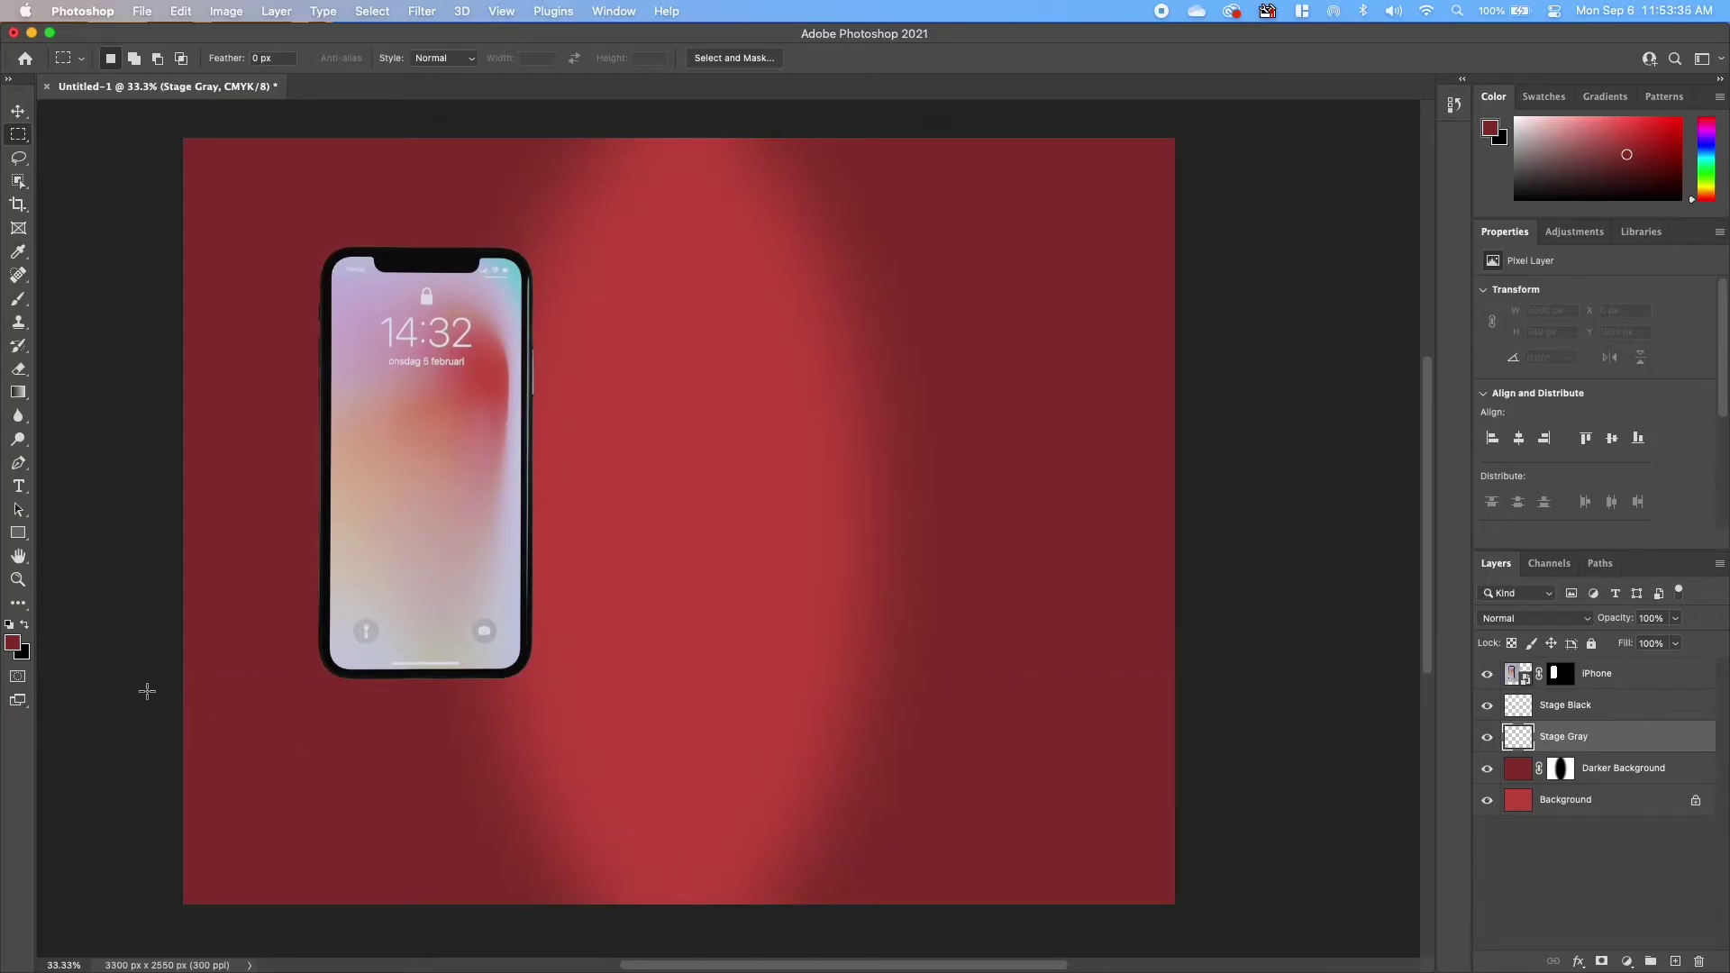
drag(183, 702, 1221, 913)
click(1155, 709)
drag(168, 712, 1290, 937)
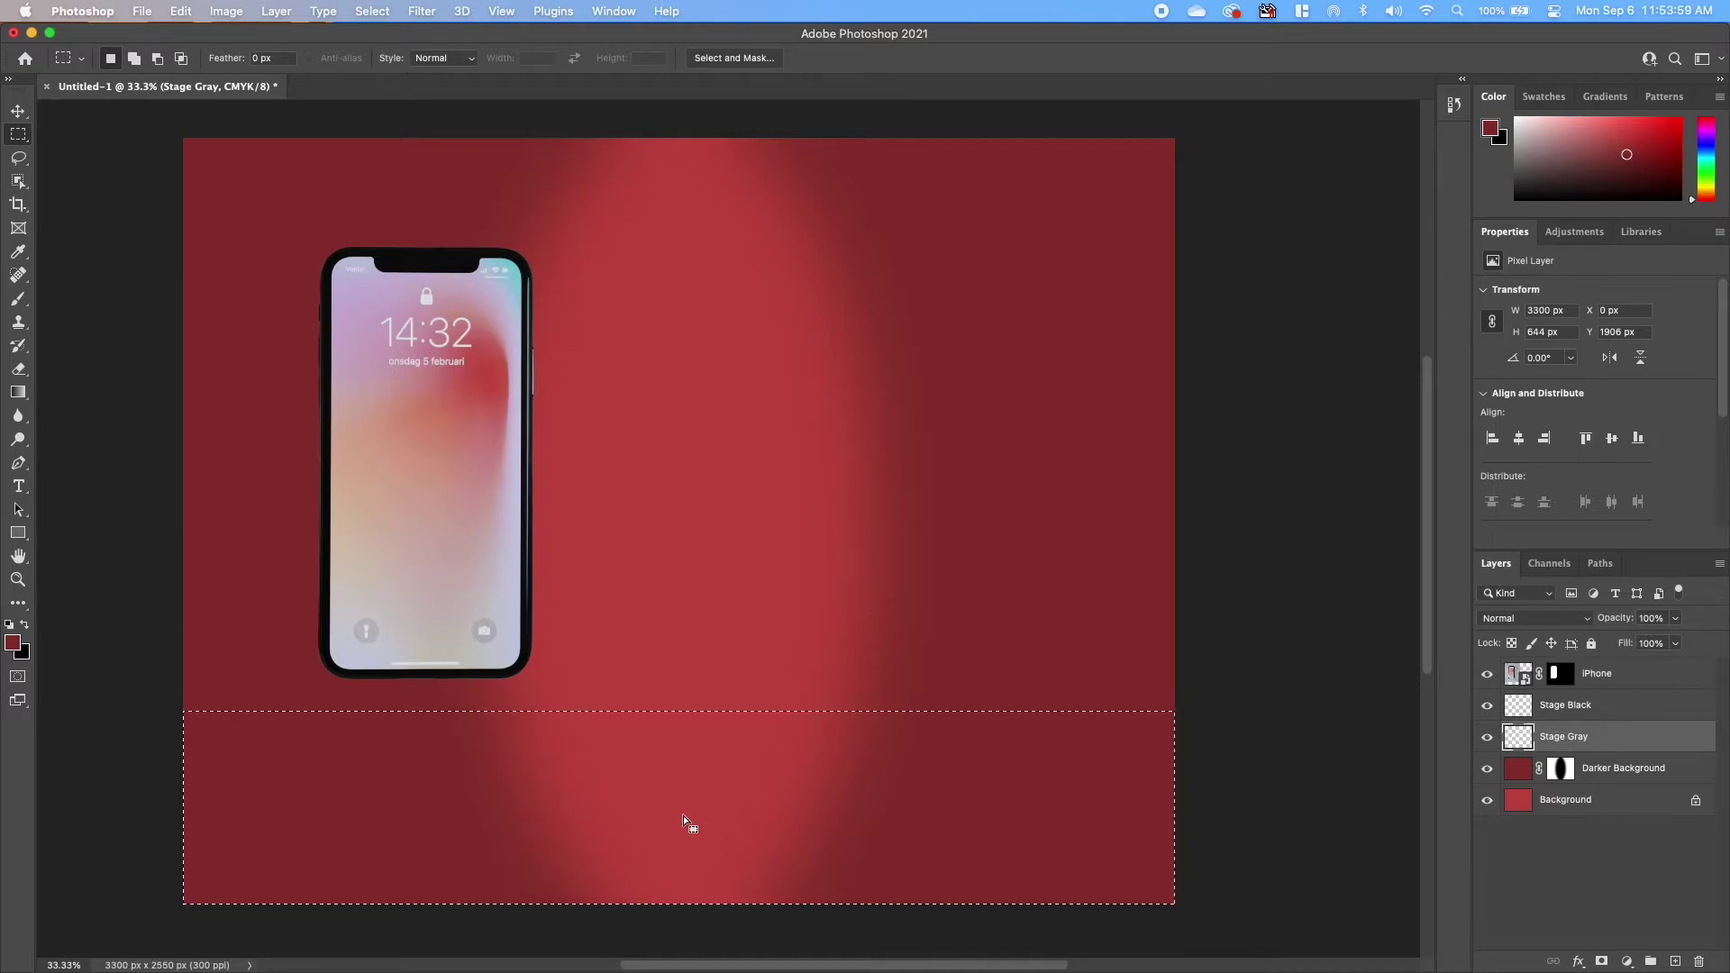
Step: Save the full-width rectangular selection to a new channel named Stage Selection
click(377, 13)
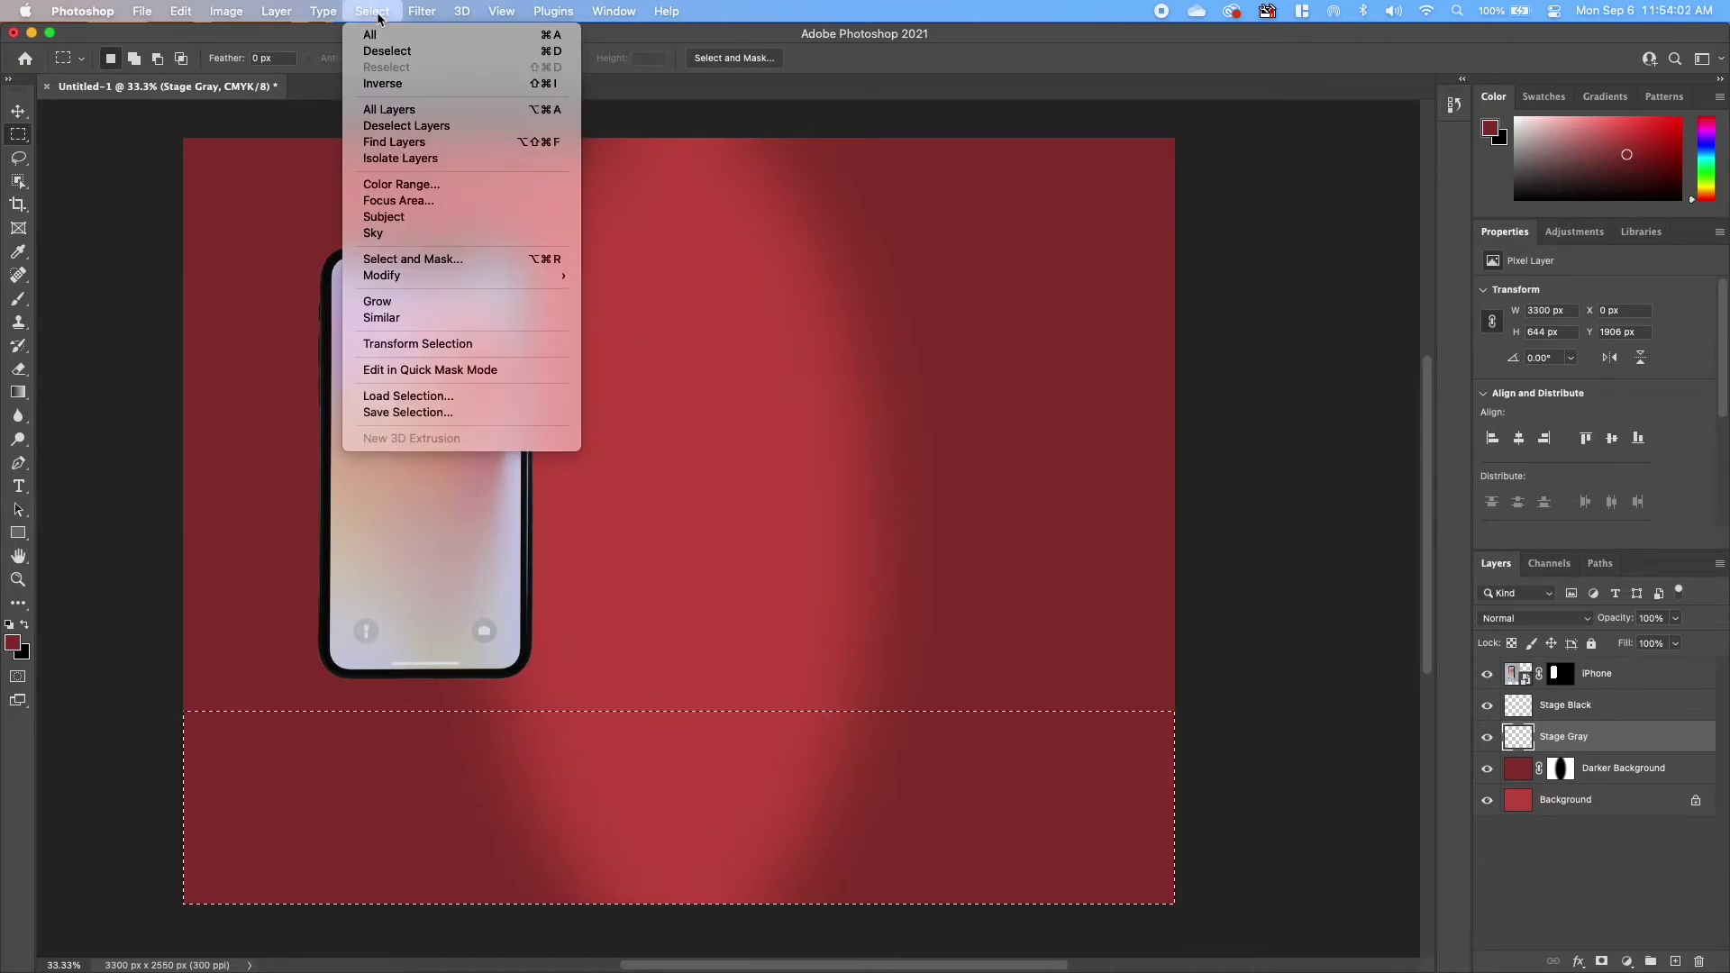
click(419, 411)
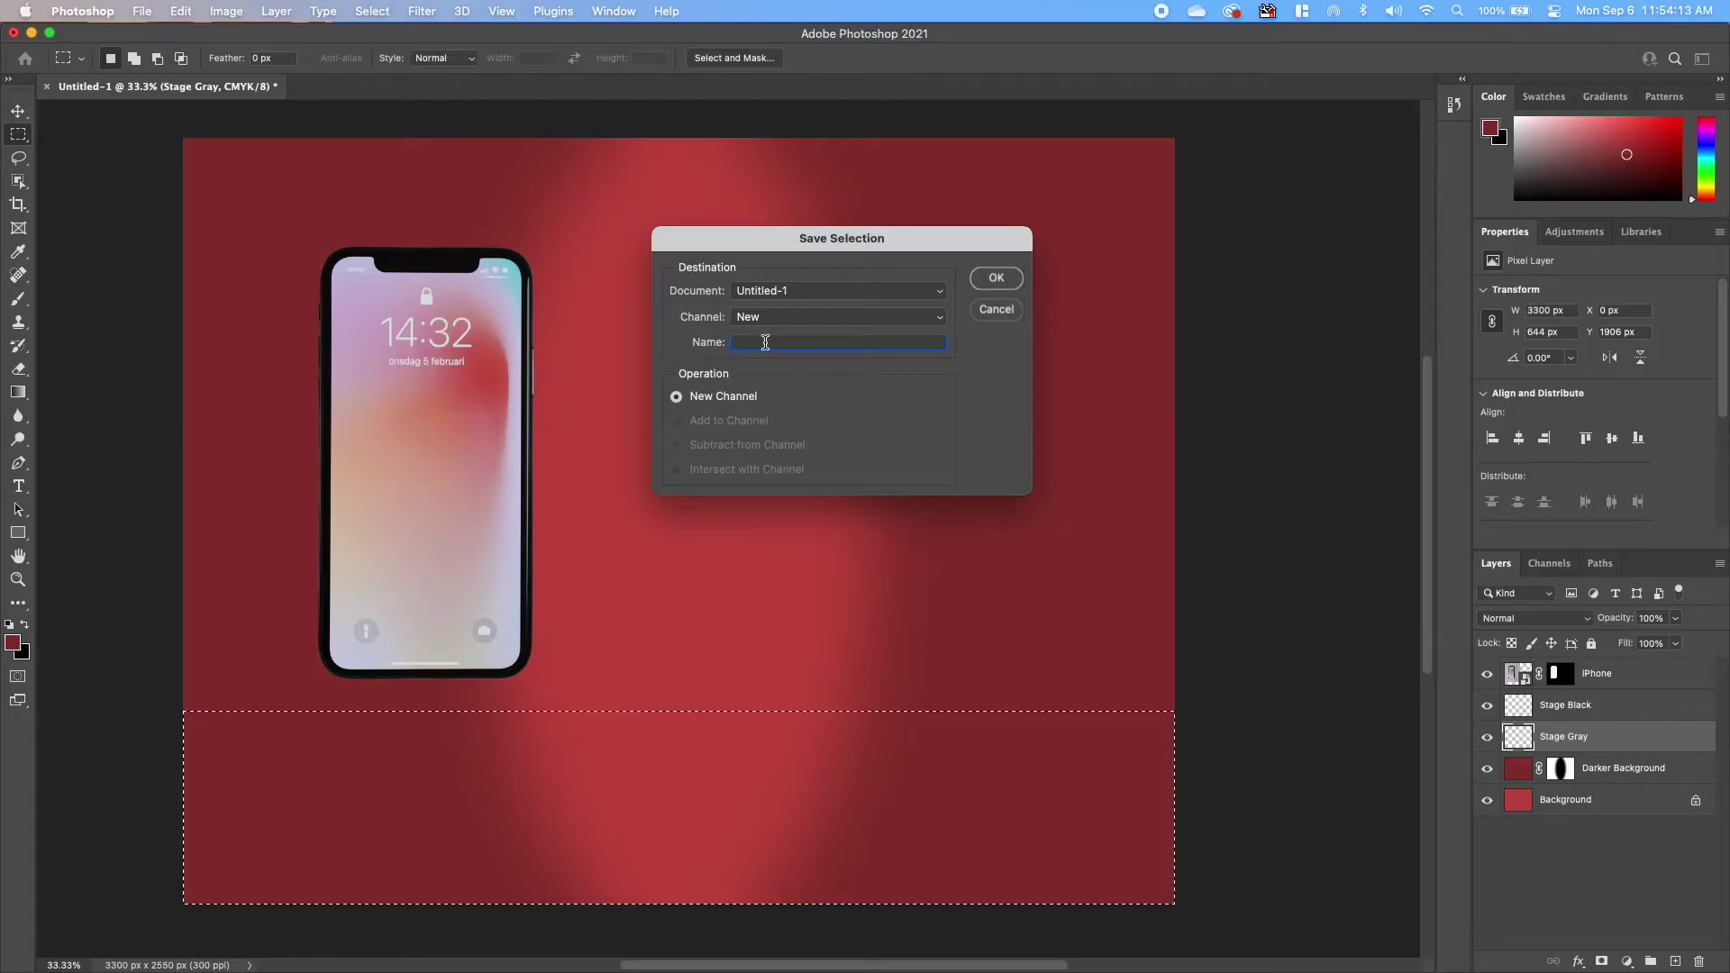
text(age Selection)
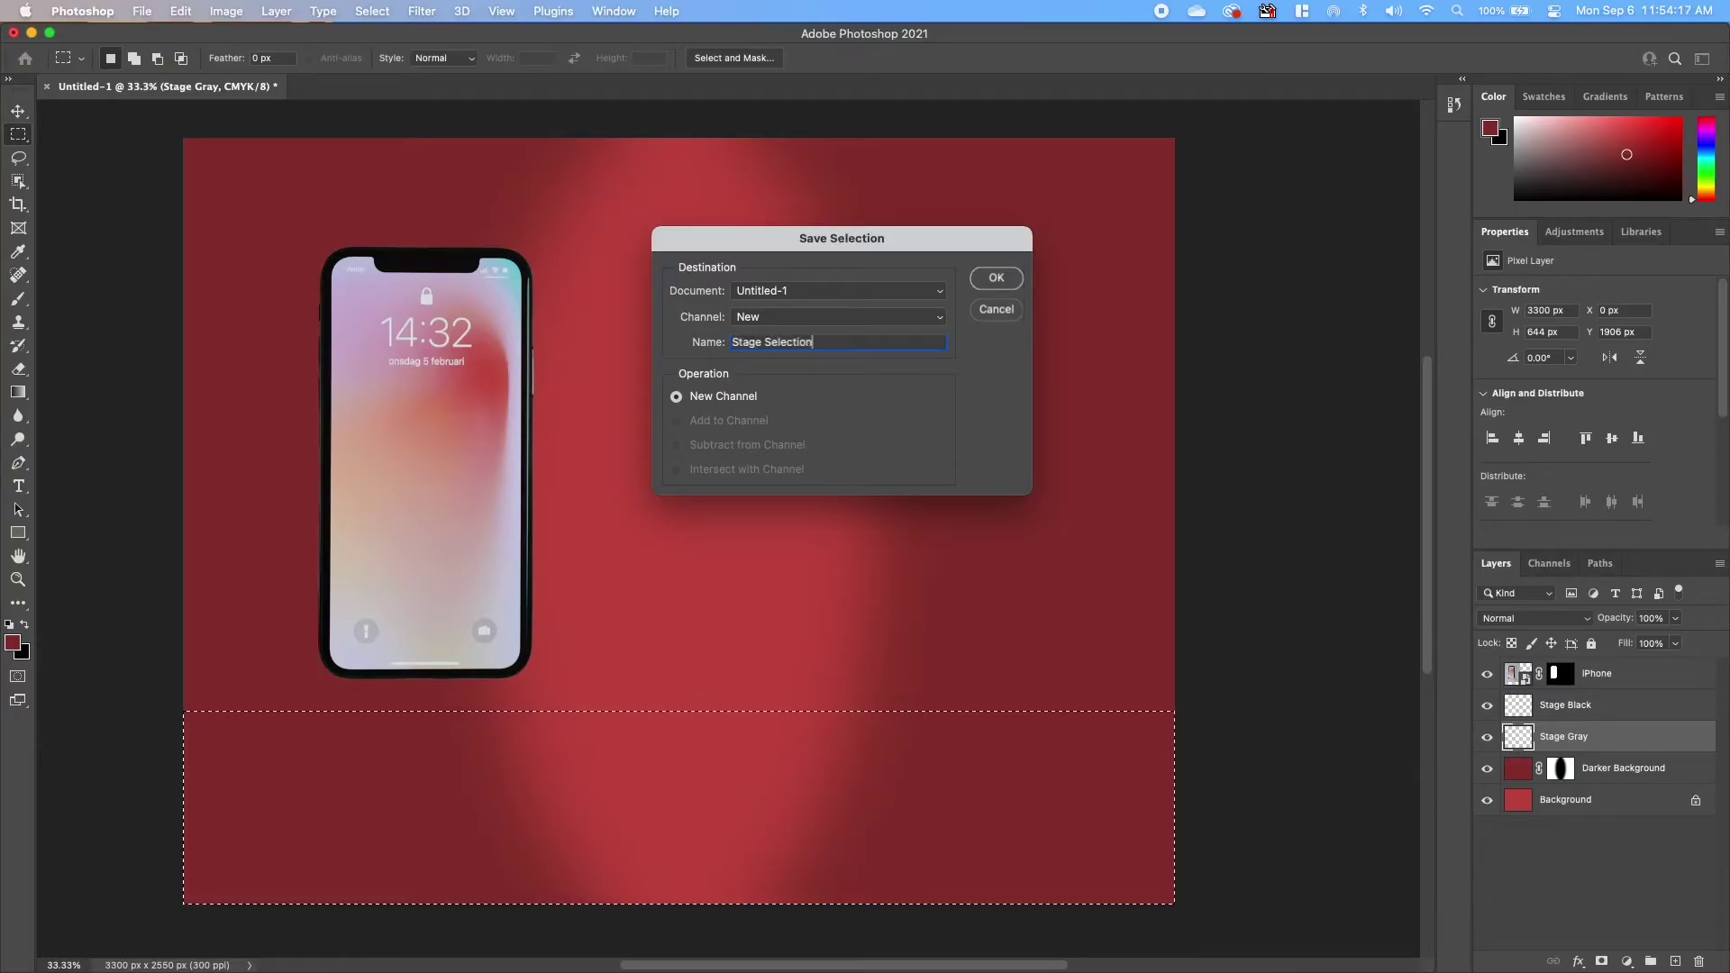
click(987, 281)
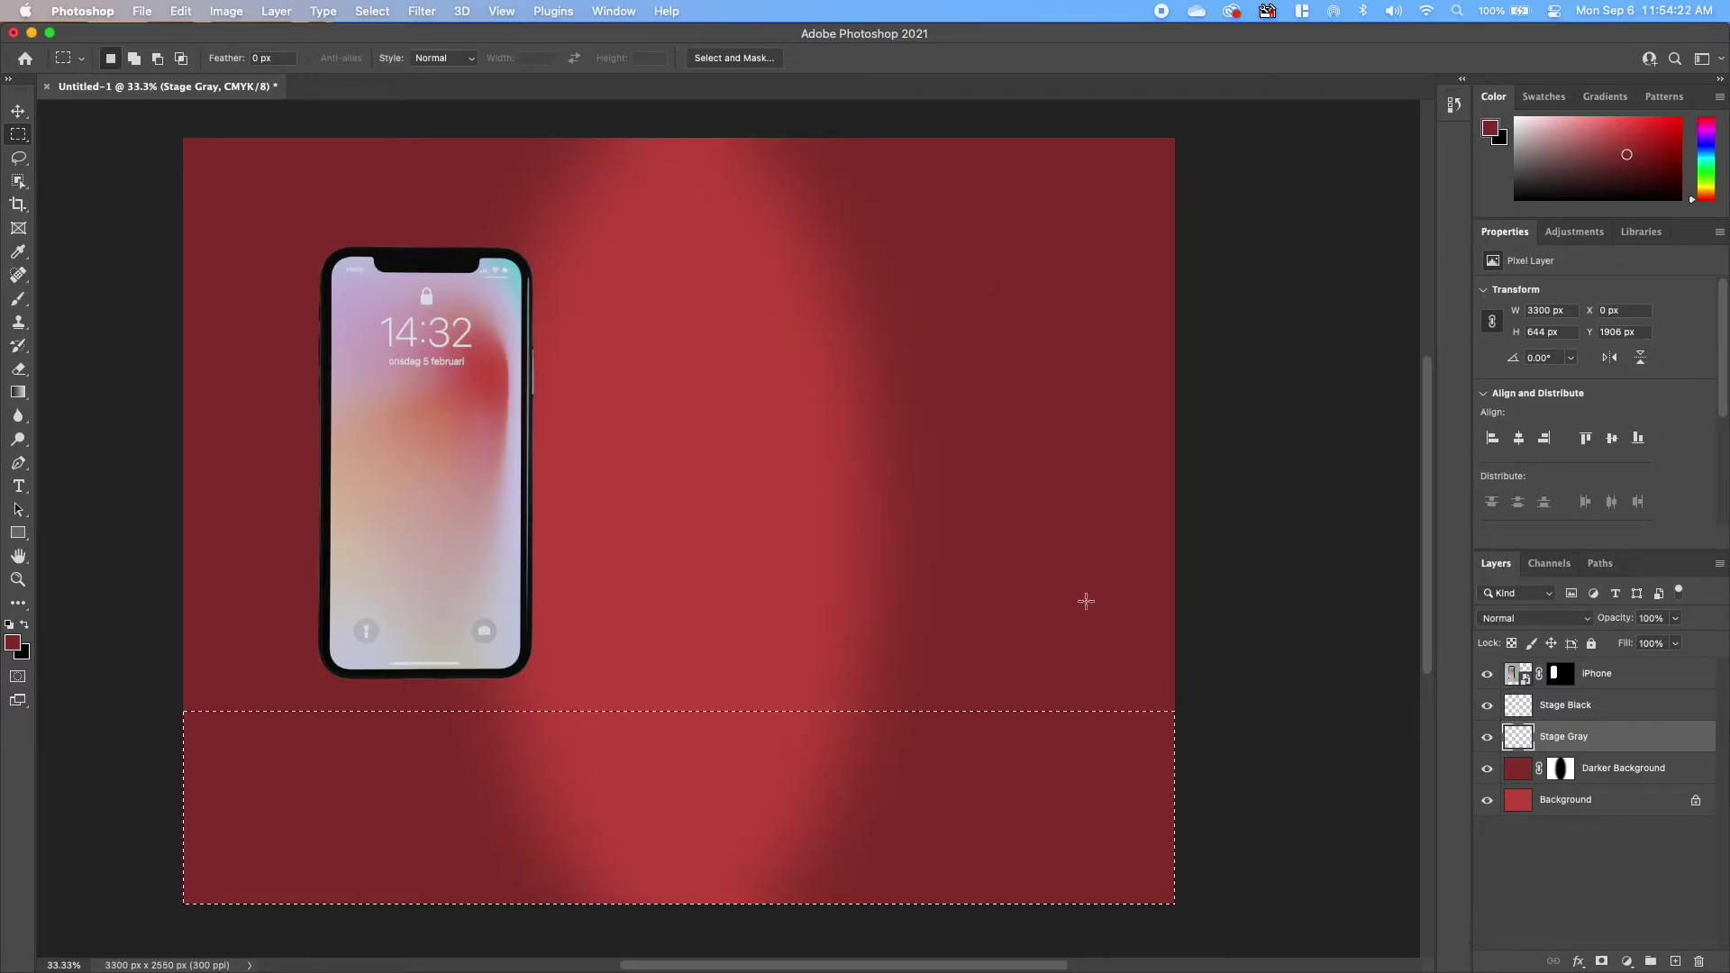
Step: Draw a test selection of about 488 x 705 px beside the phone and replace it by loading Stage Selection as a new selection
click(829, 359)
drag(722, 240, 870, 453)
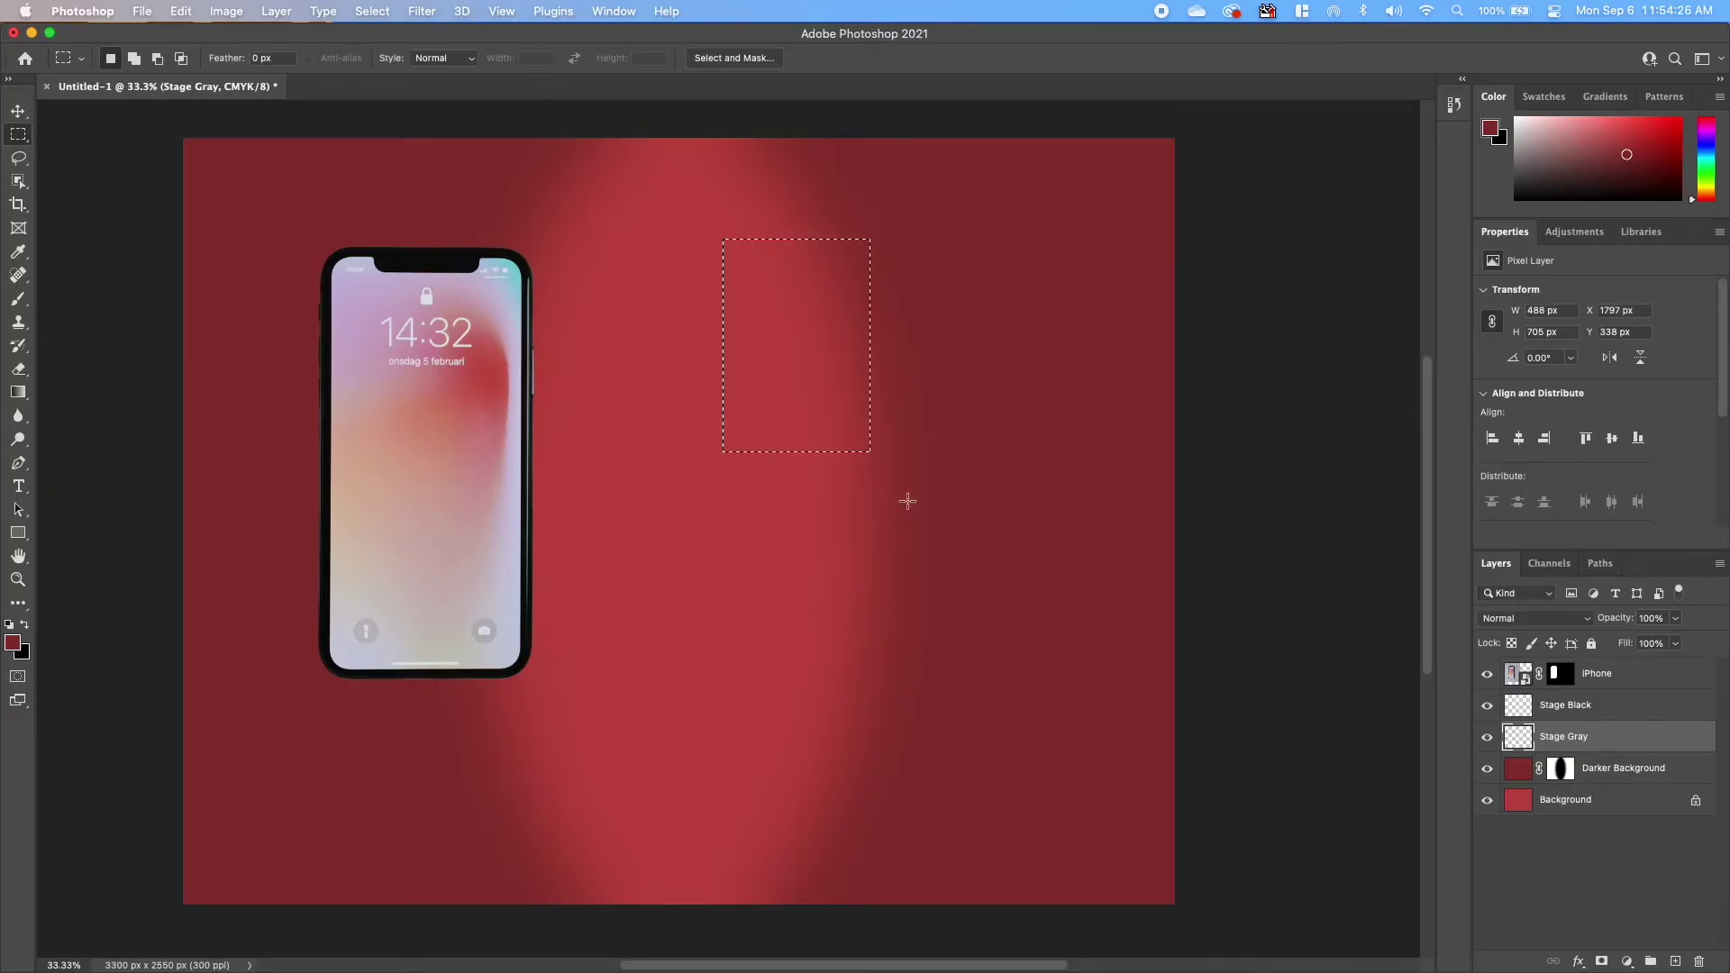
click(374, 11)
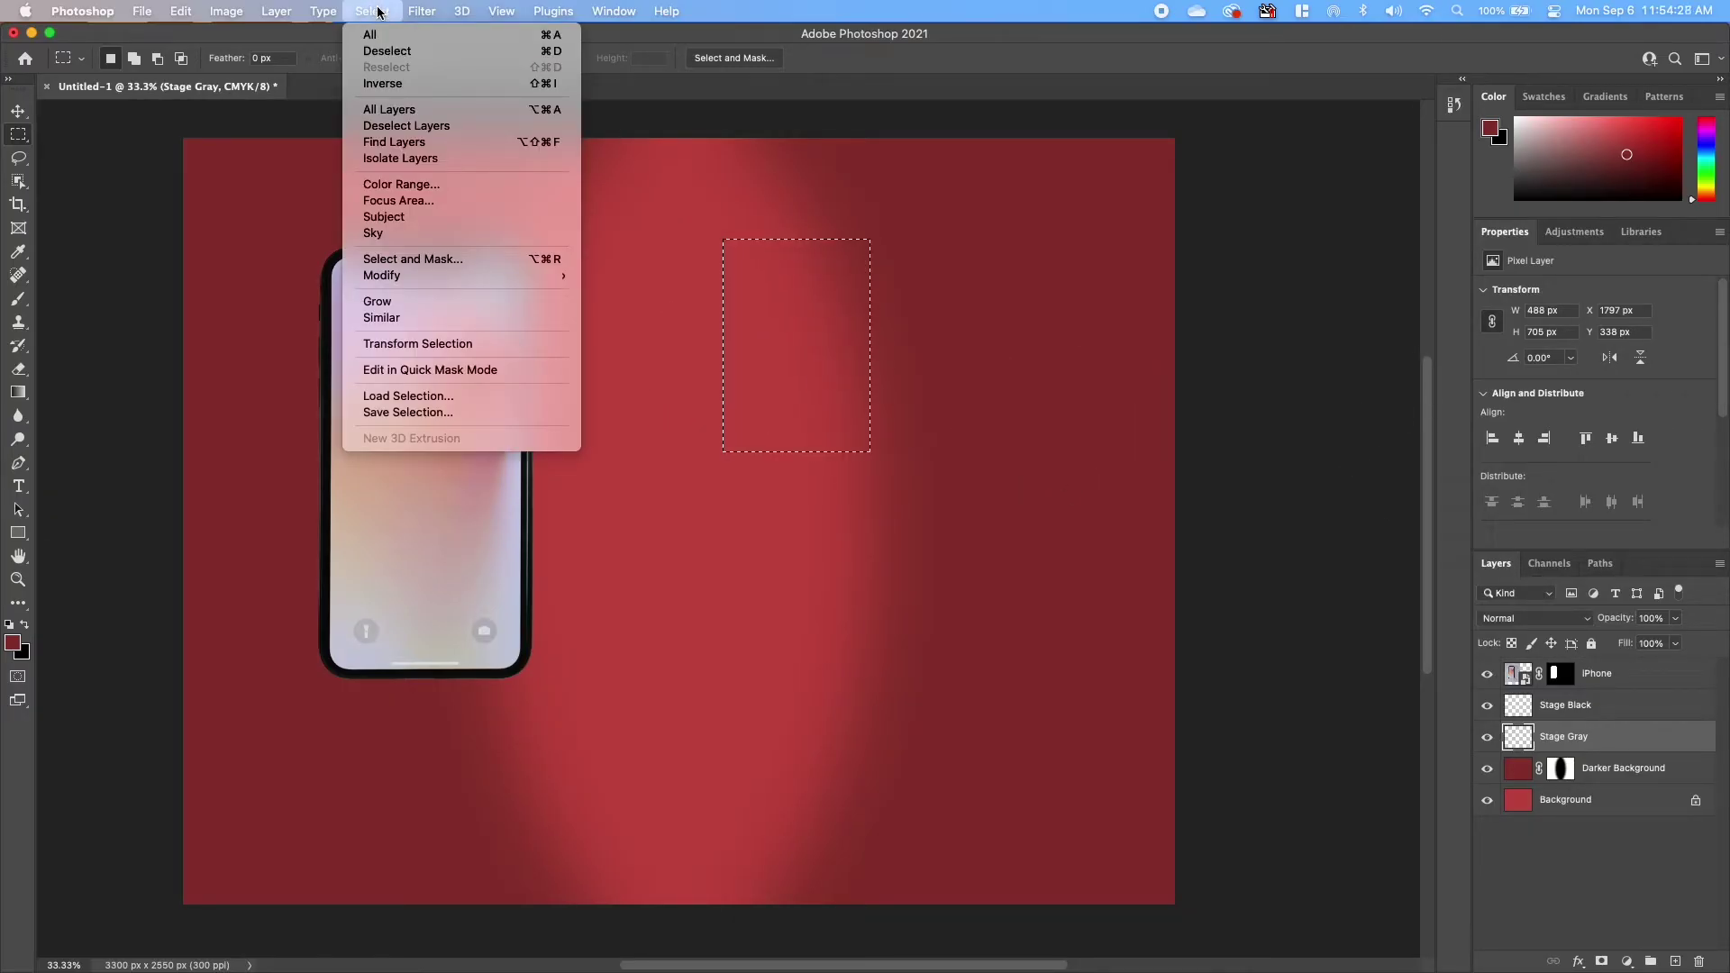
click(420, 396)
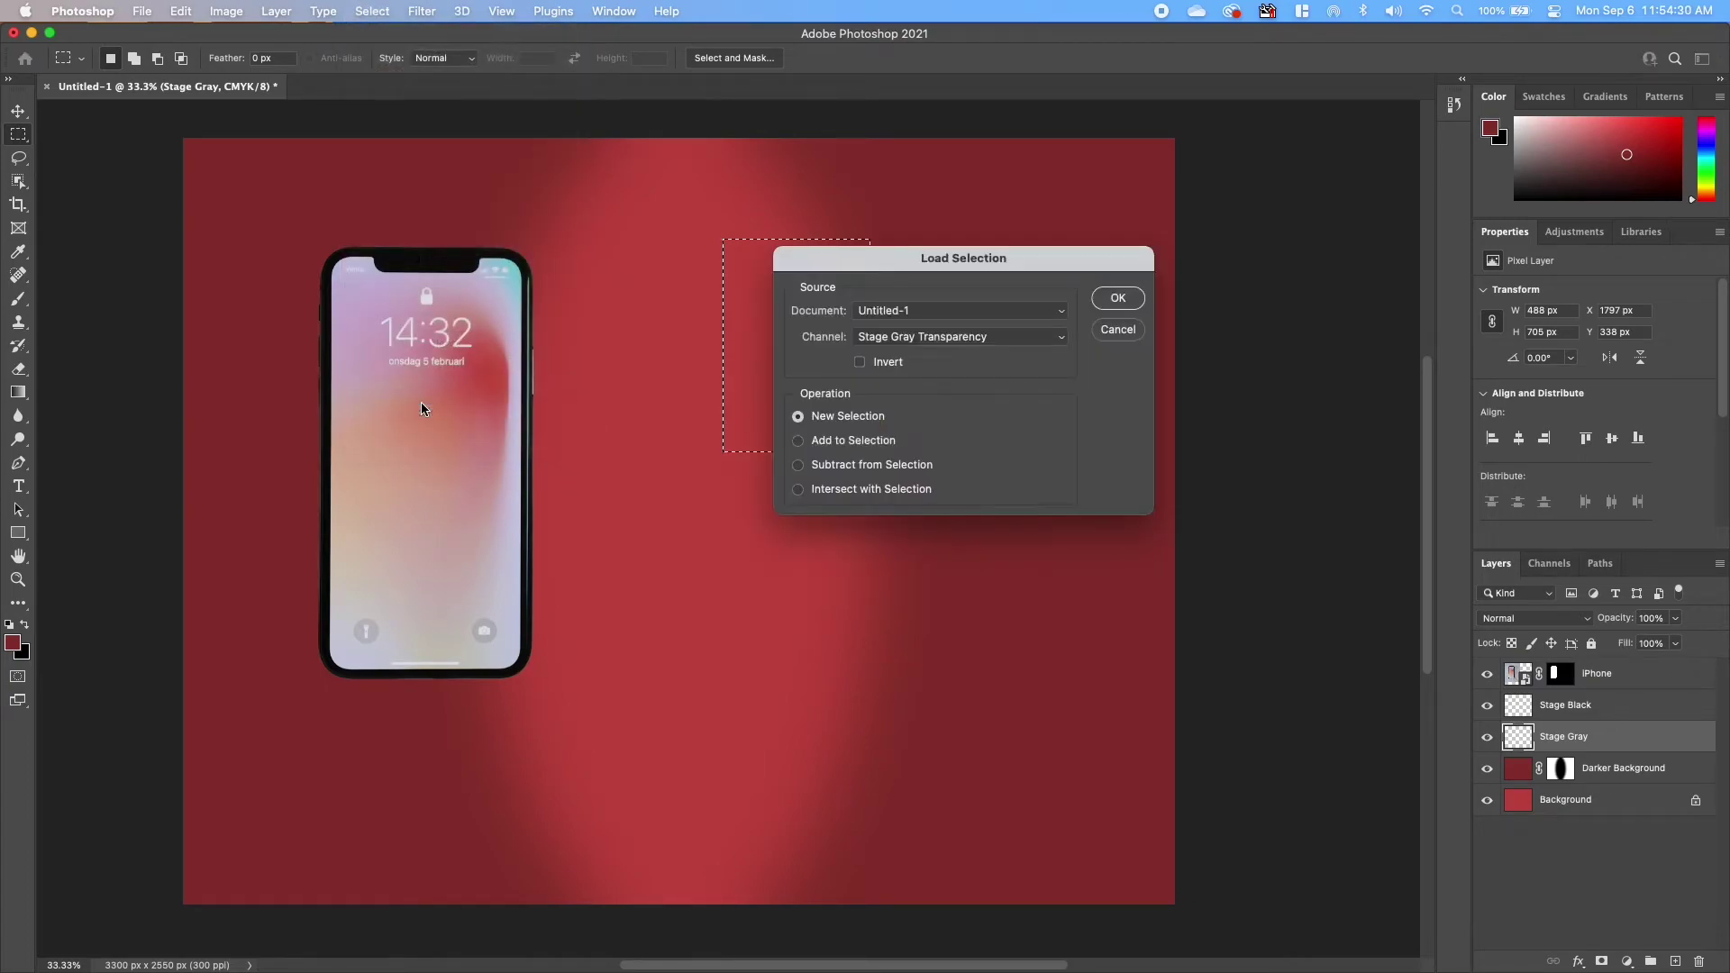
click(927, 336)
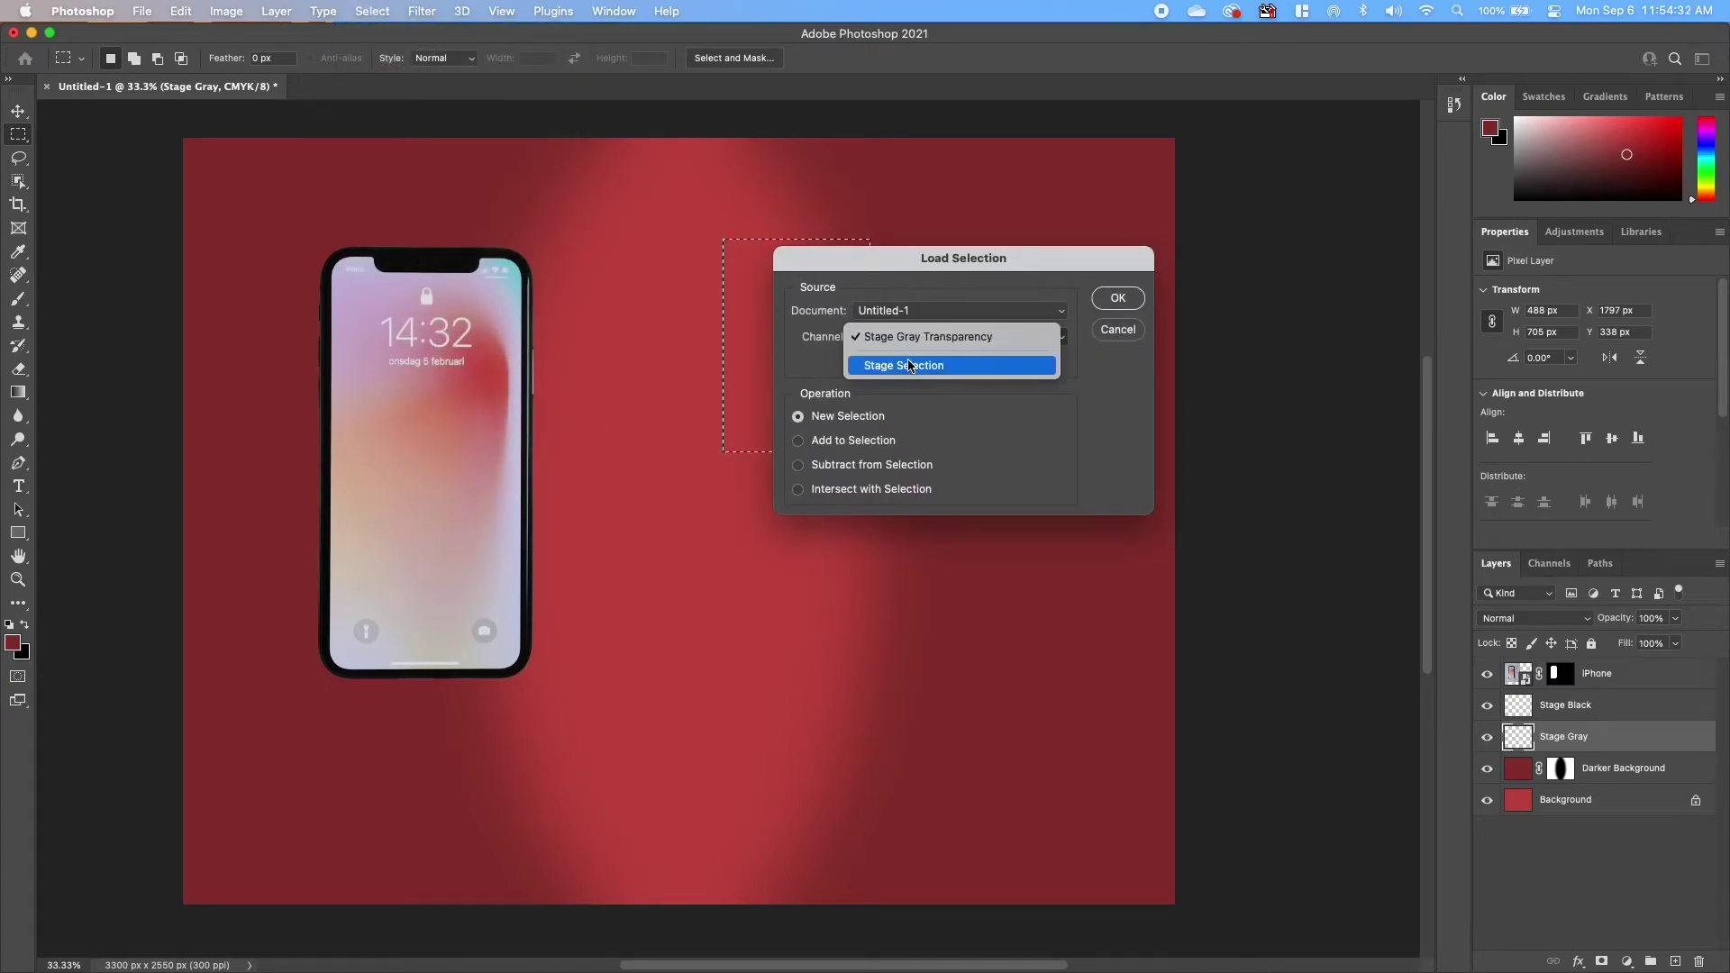
click(904, 365)
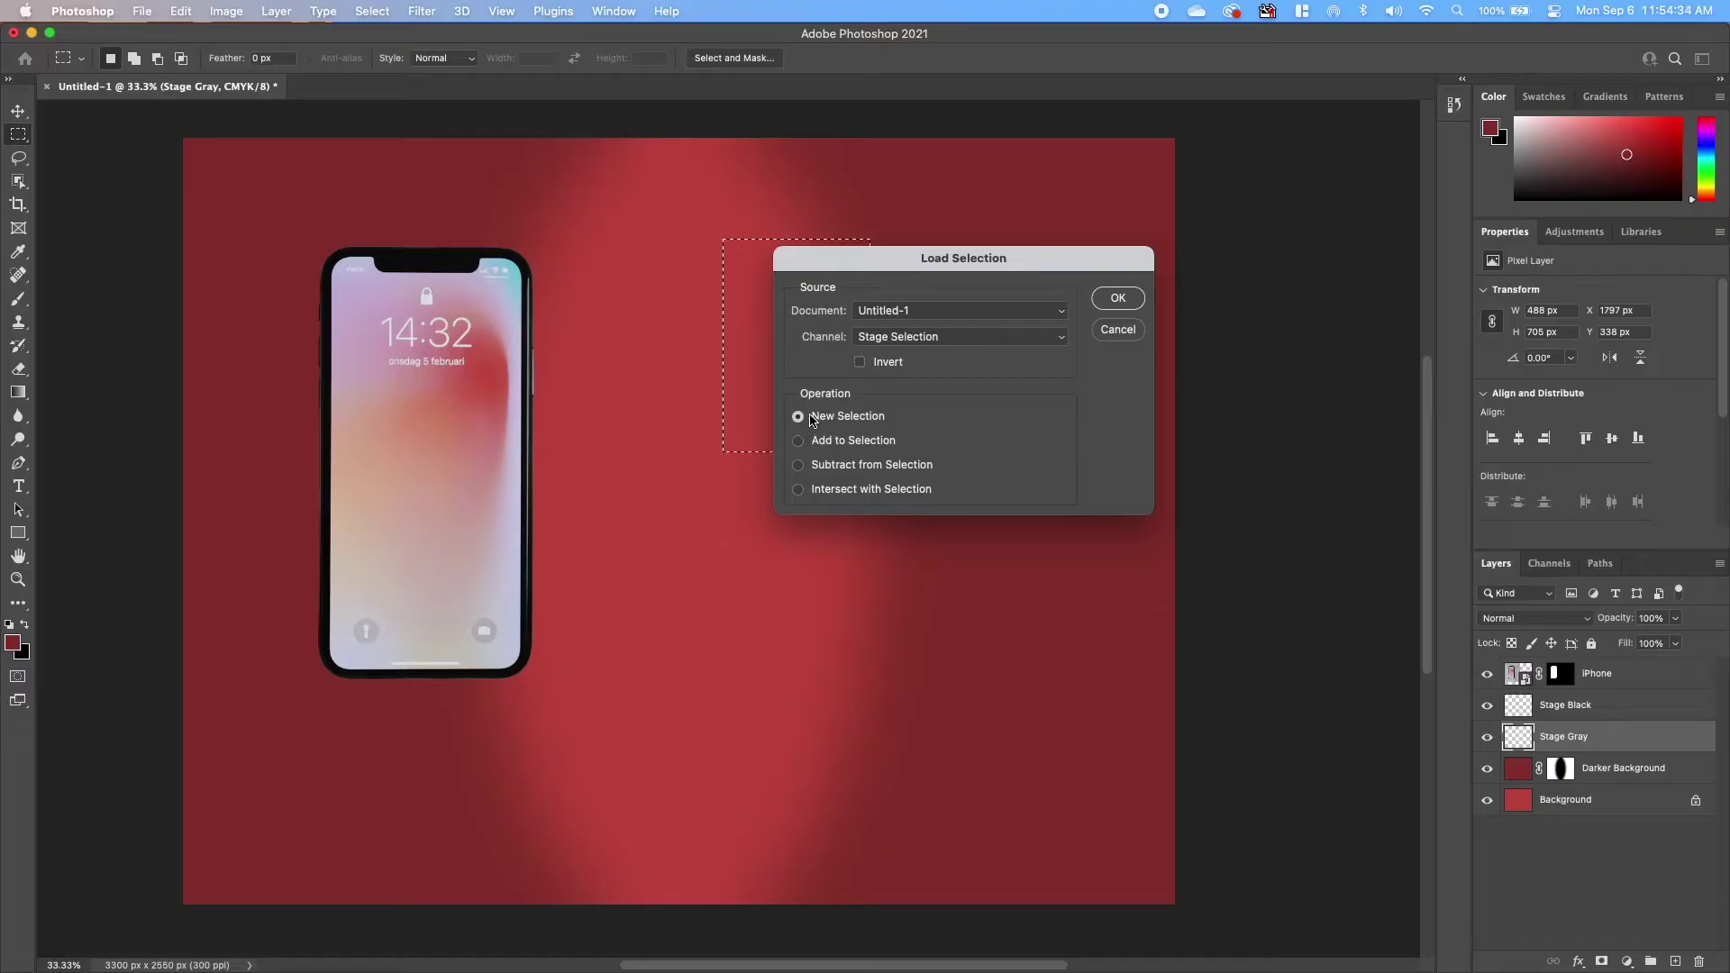
click(1116, 297)
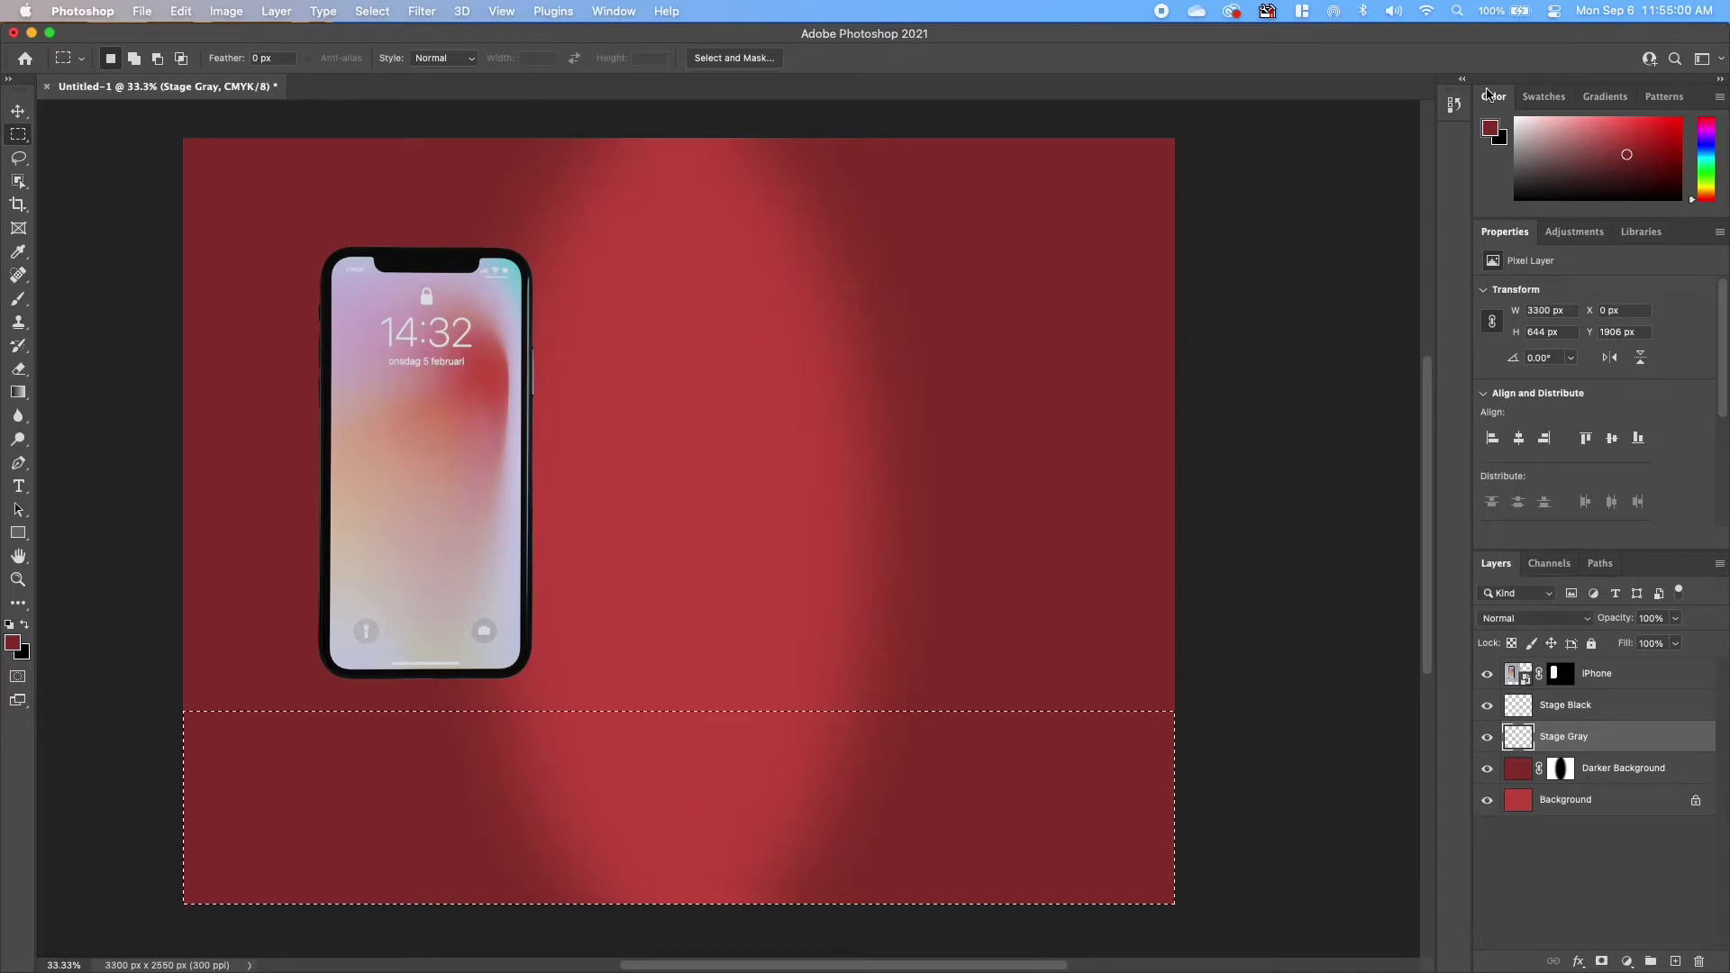
Step: Set the foreground color to a medium gray and fill the stage selection with it on the Stage Gray layer
drag(1515, 165, 1507, 156)
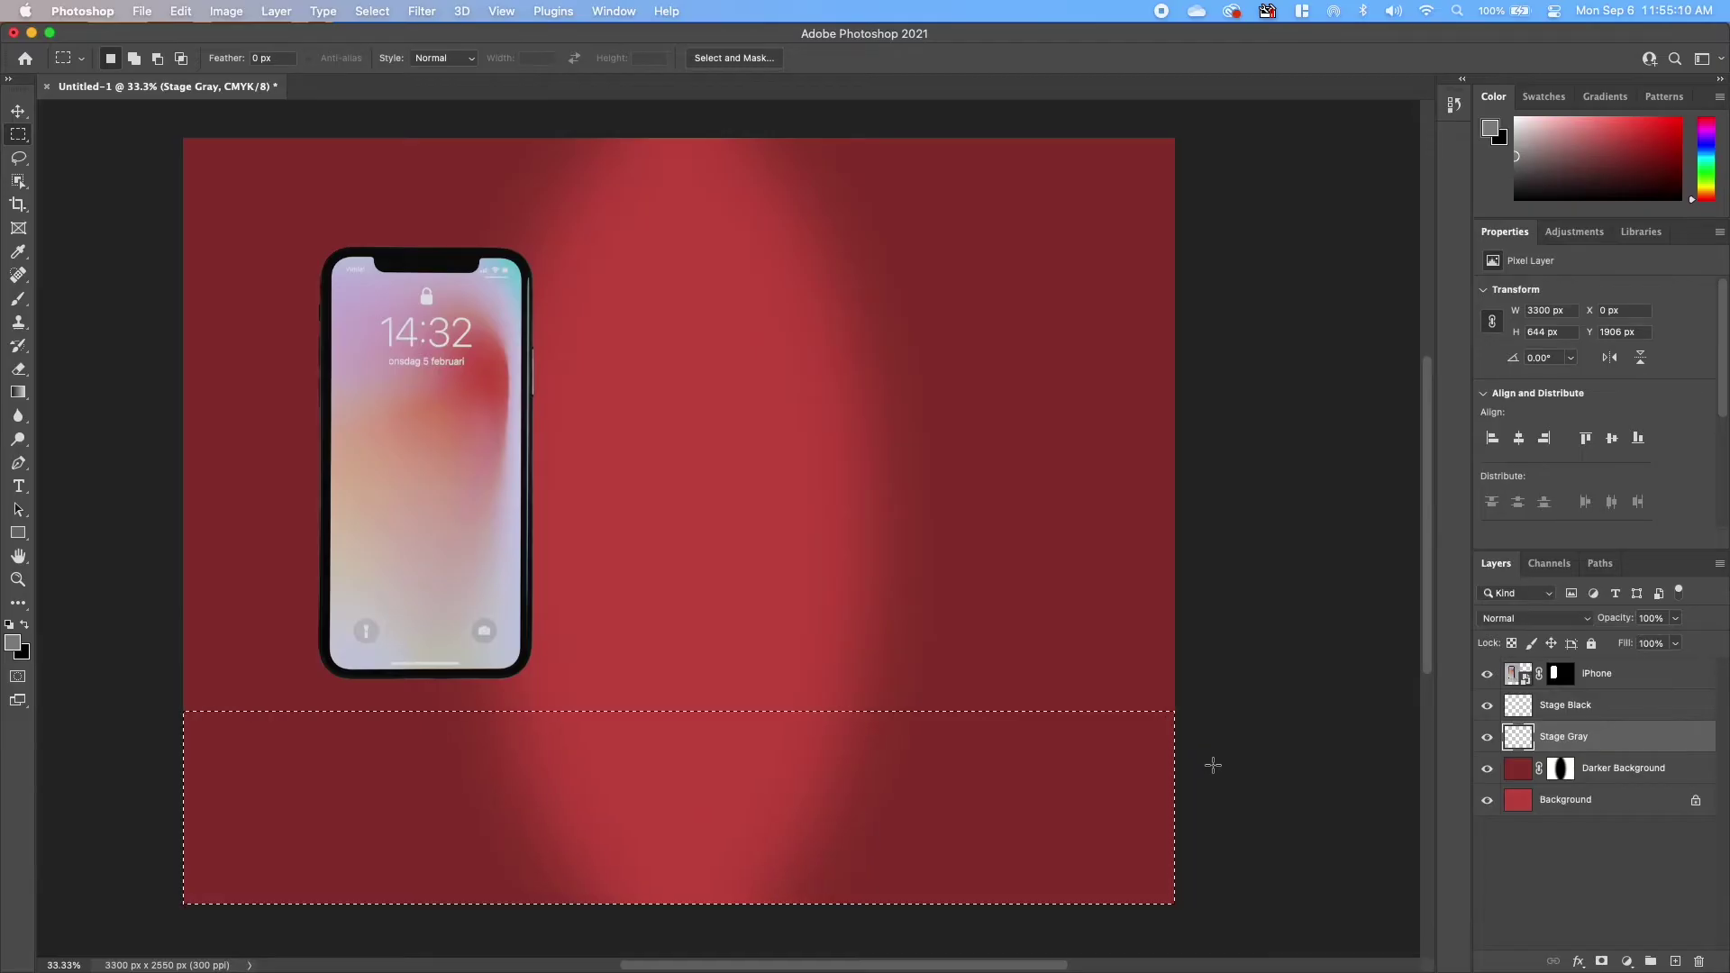
key(alt)
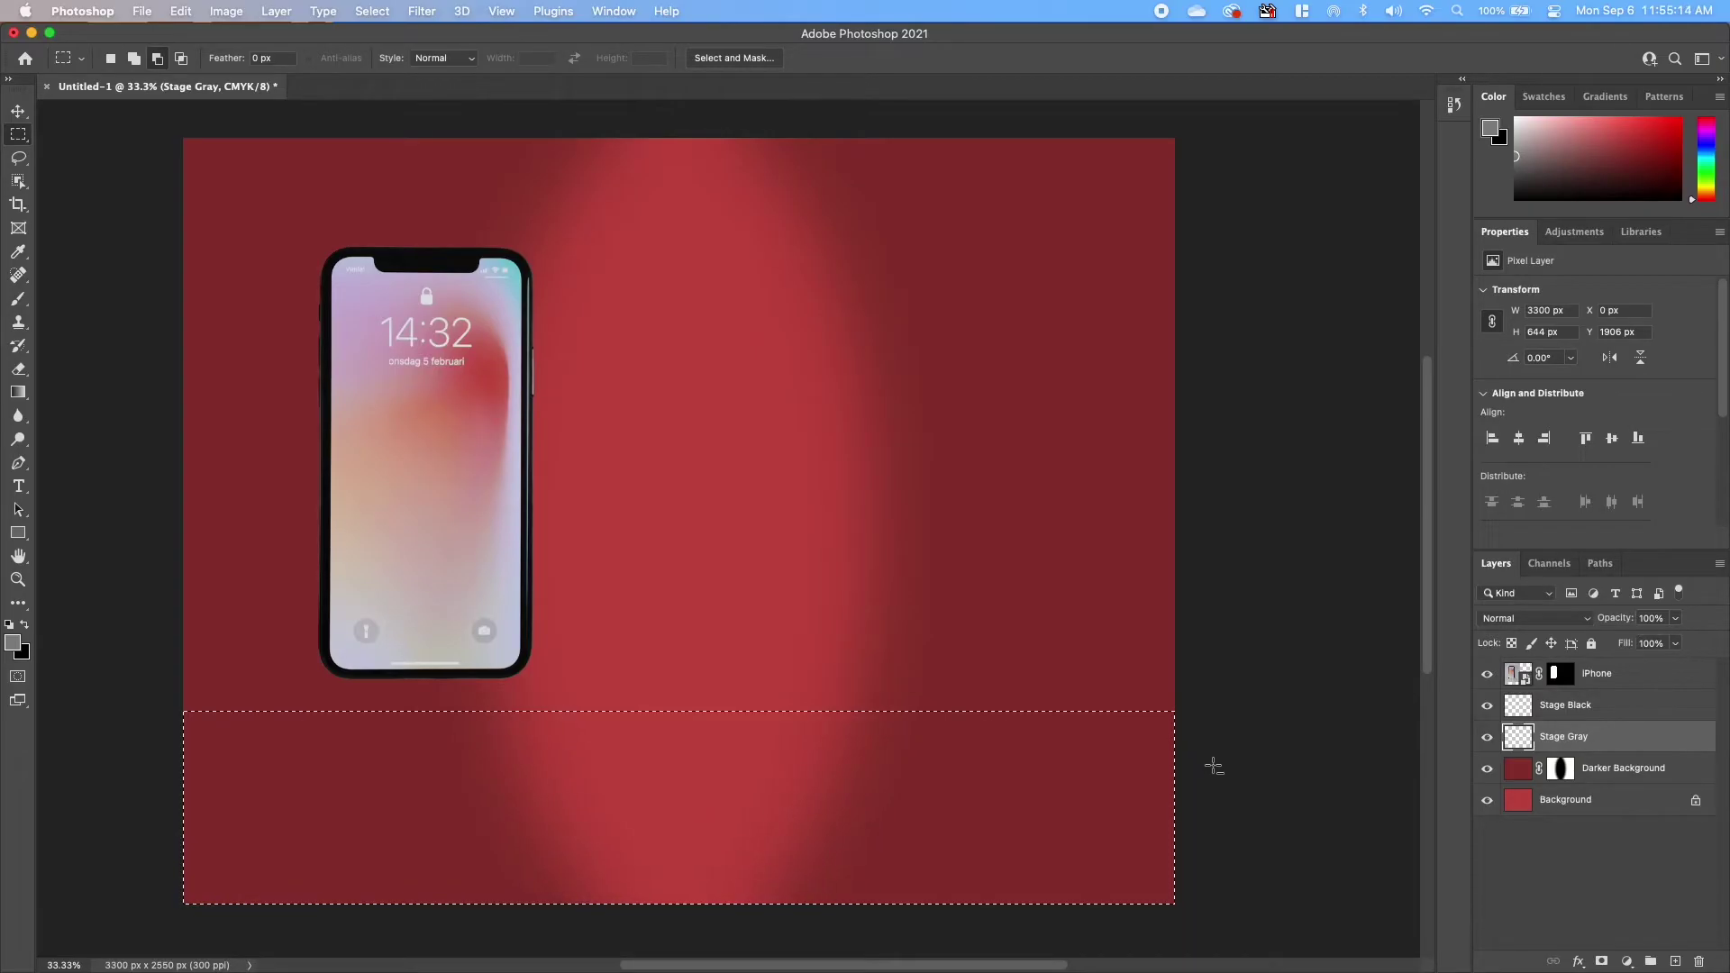
key(alt+BackSpace)
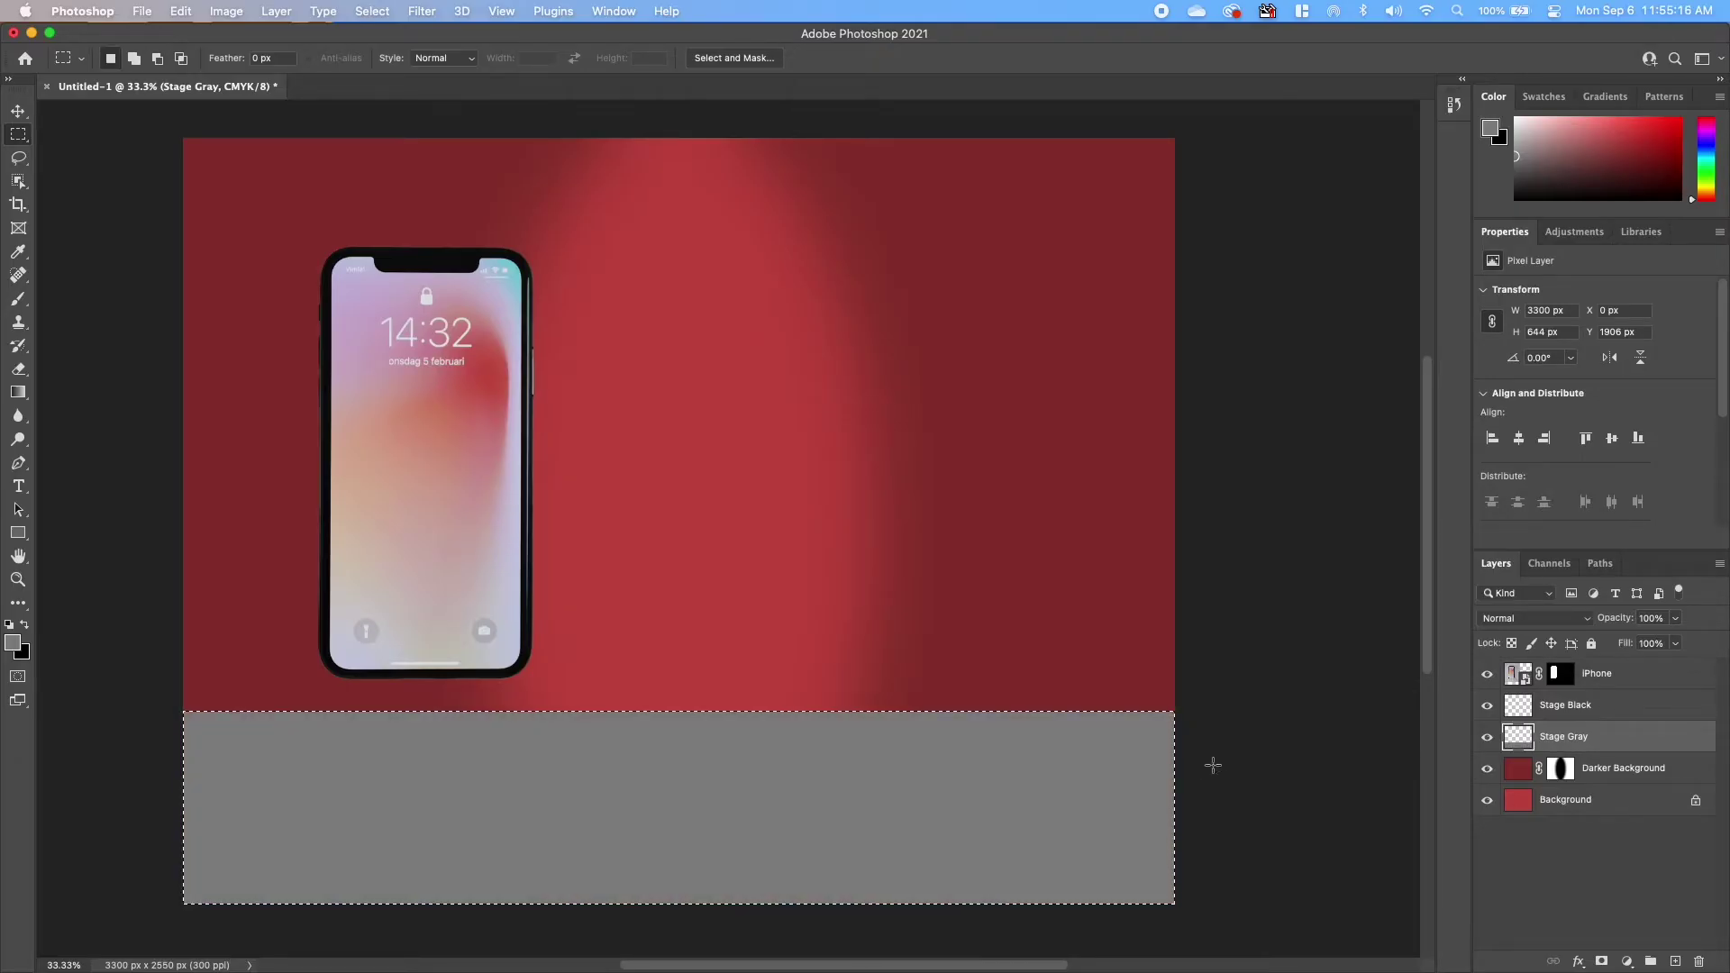
Step: On the Stage Black layer, load Stage Selection as a new selection, fill it with black and deselect
click(1511, 707)
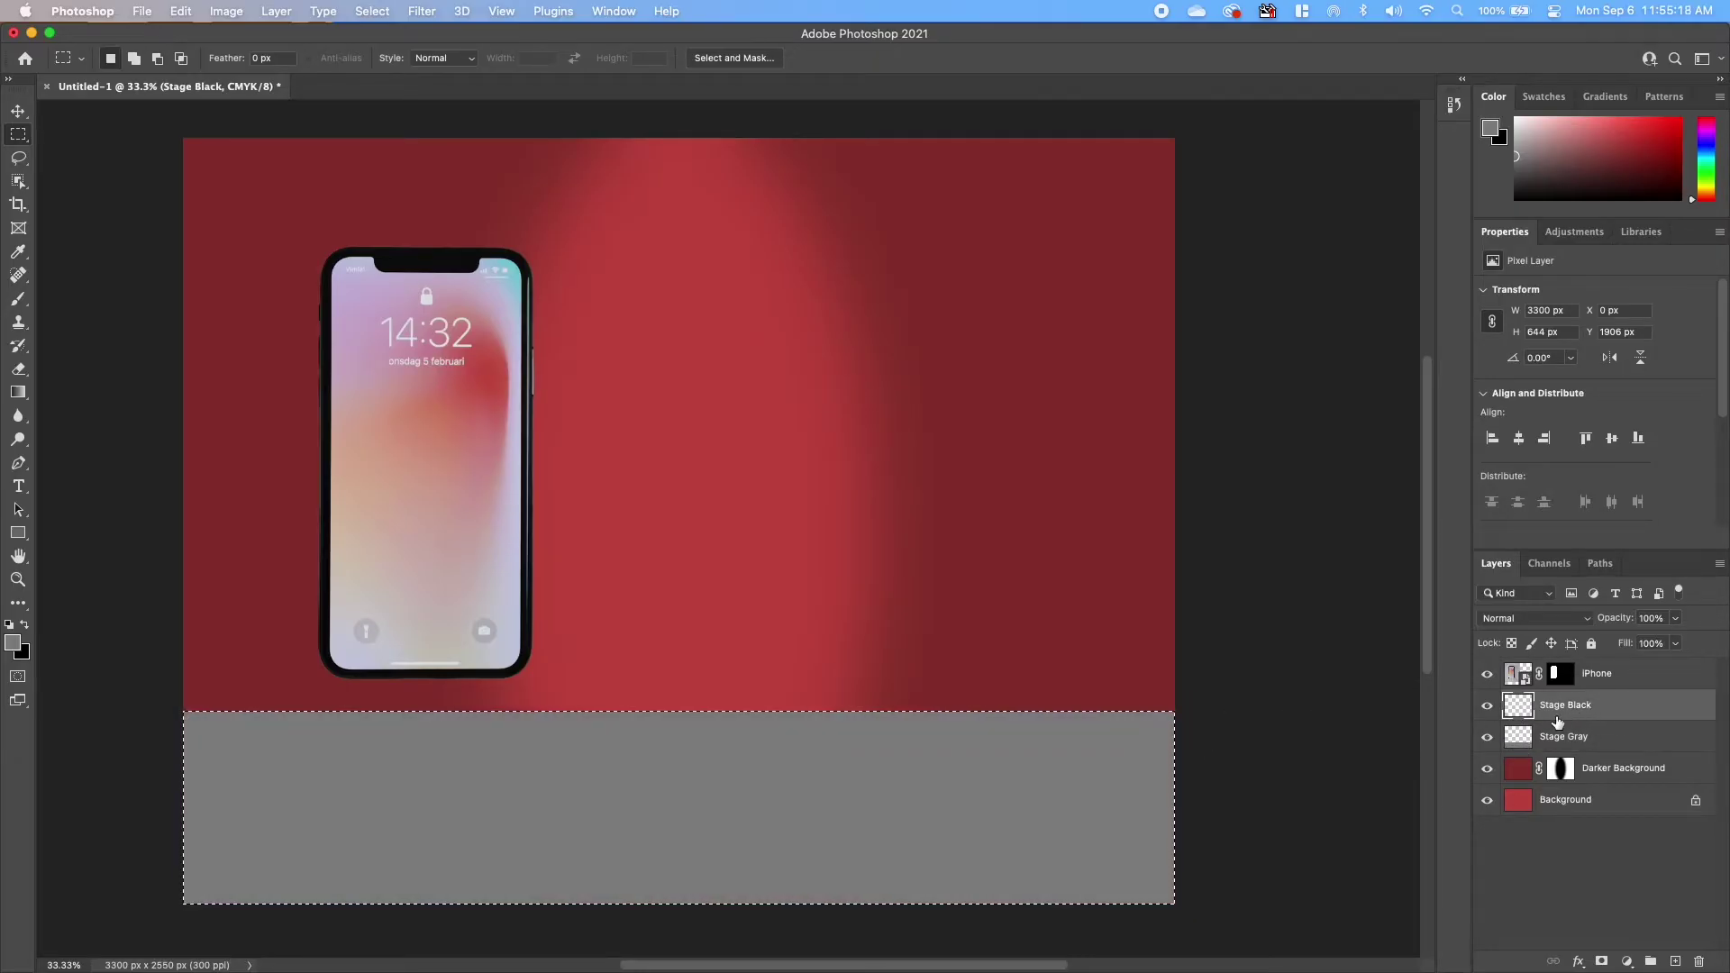
key(super+d)
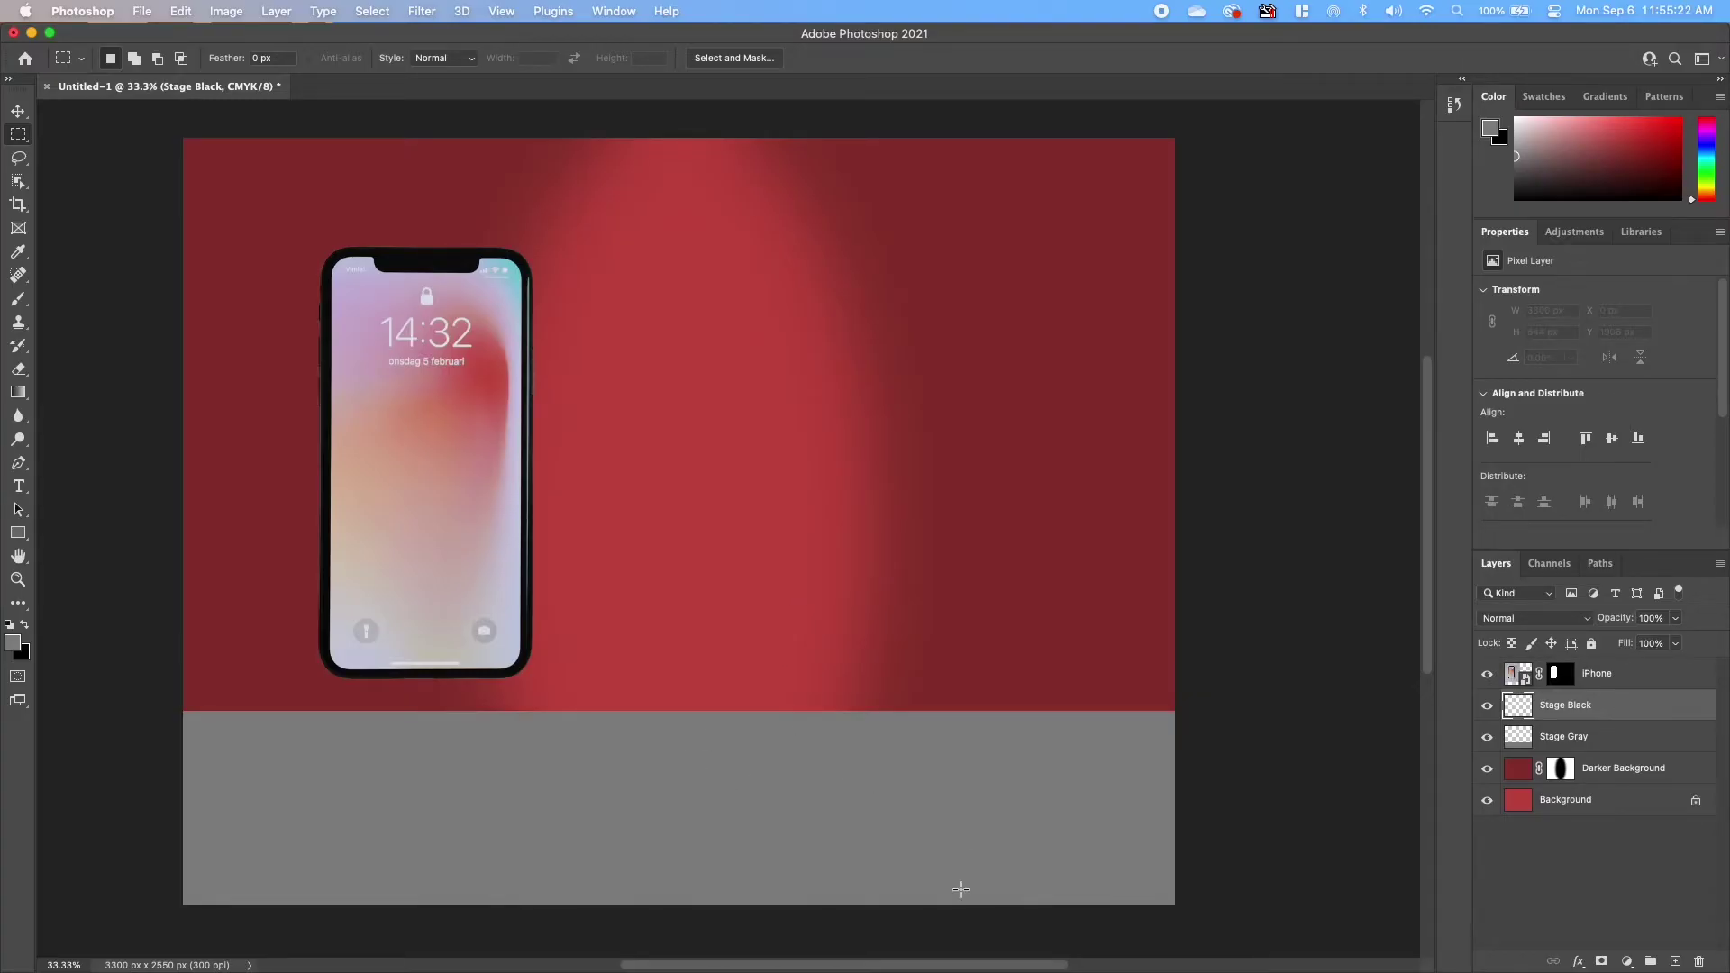
click(364, 13)
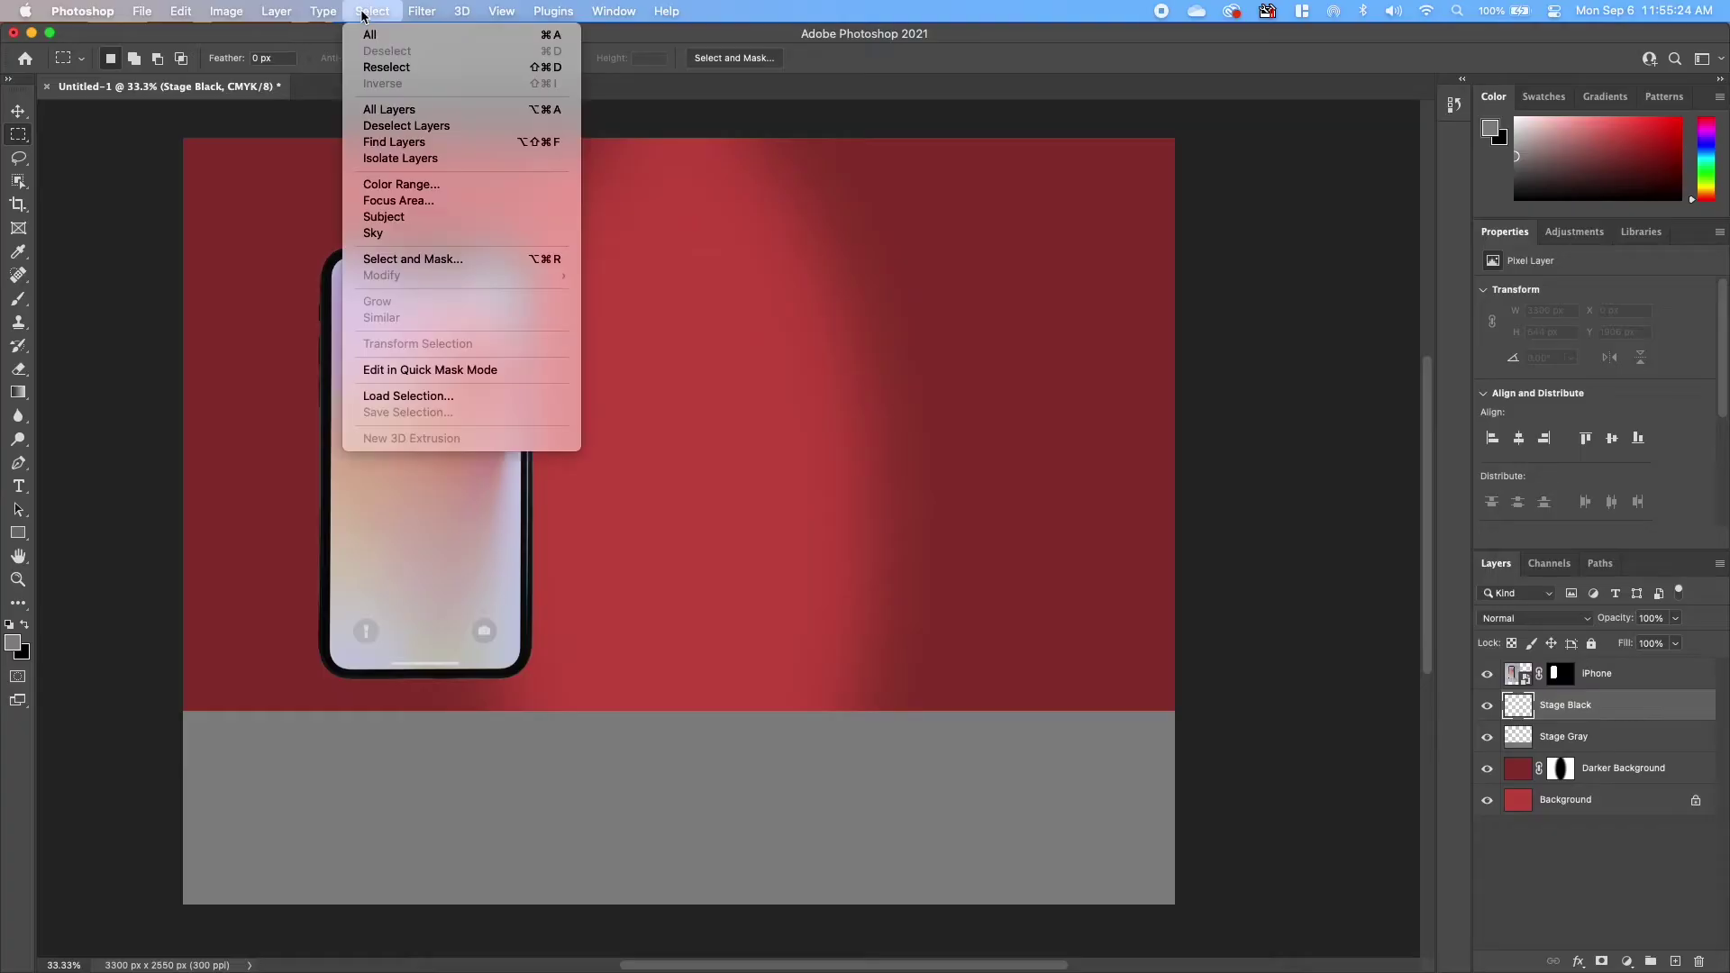
click(393, 399)
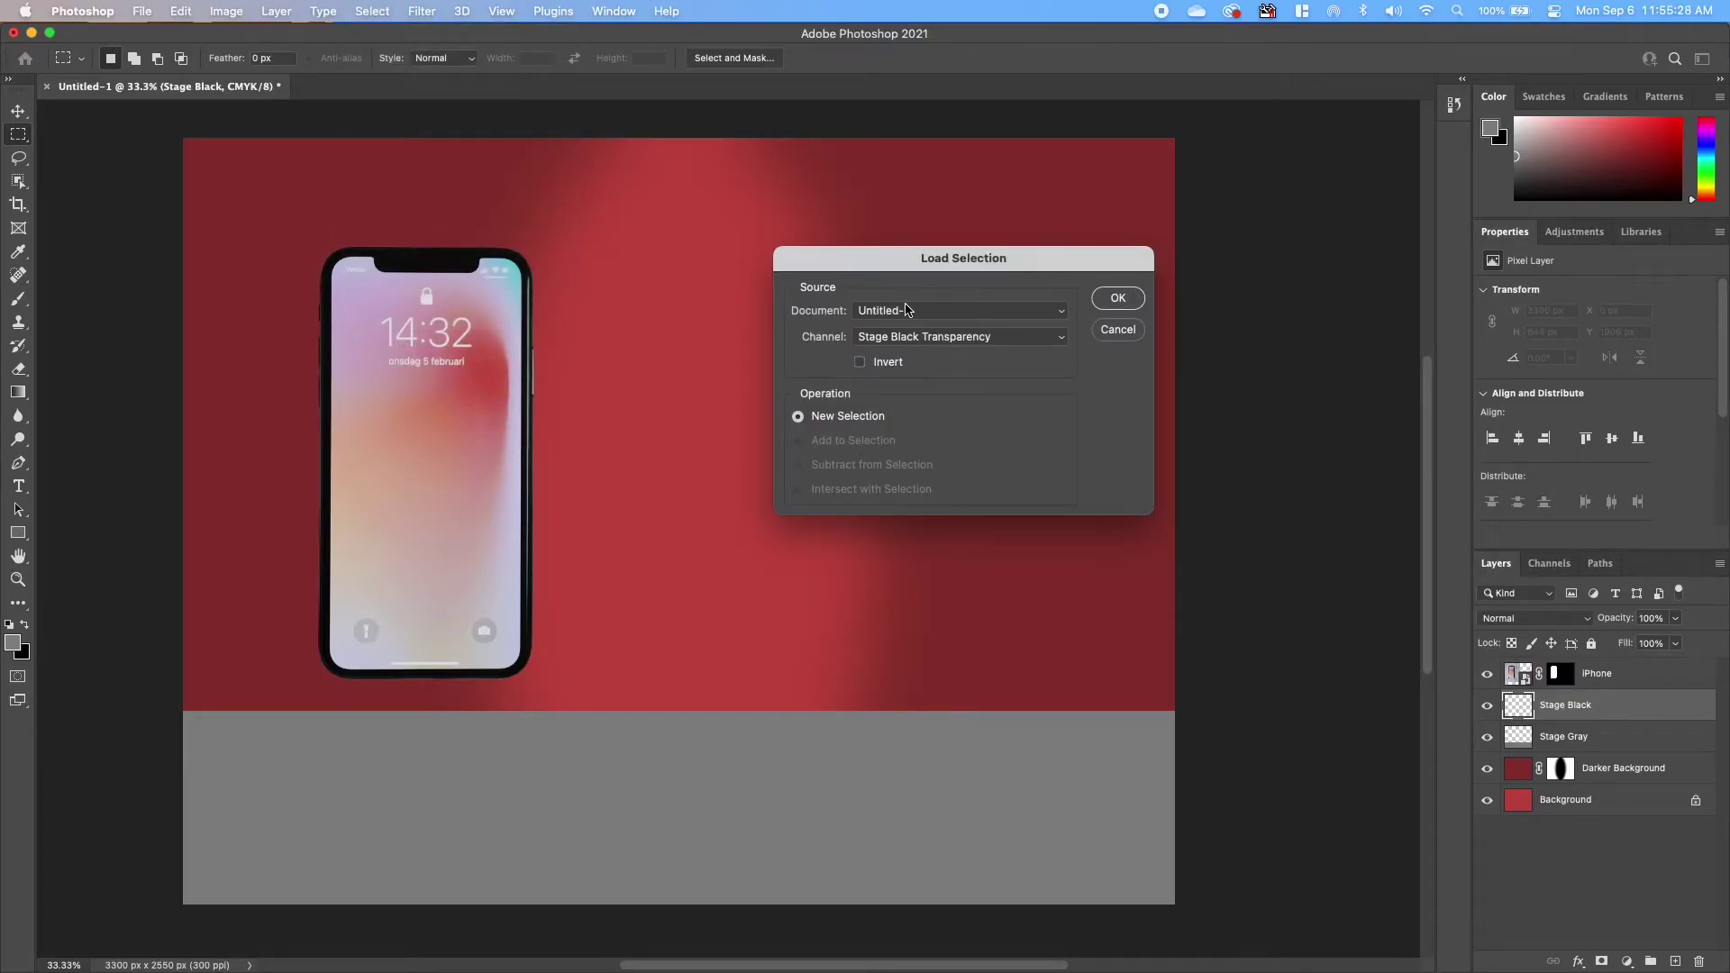
click(913, 338)
click(929, 367)
click(1114, 301)
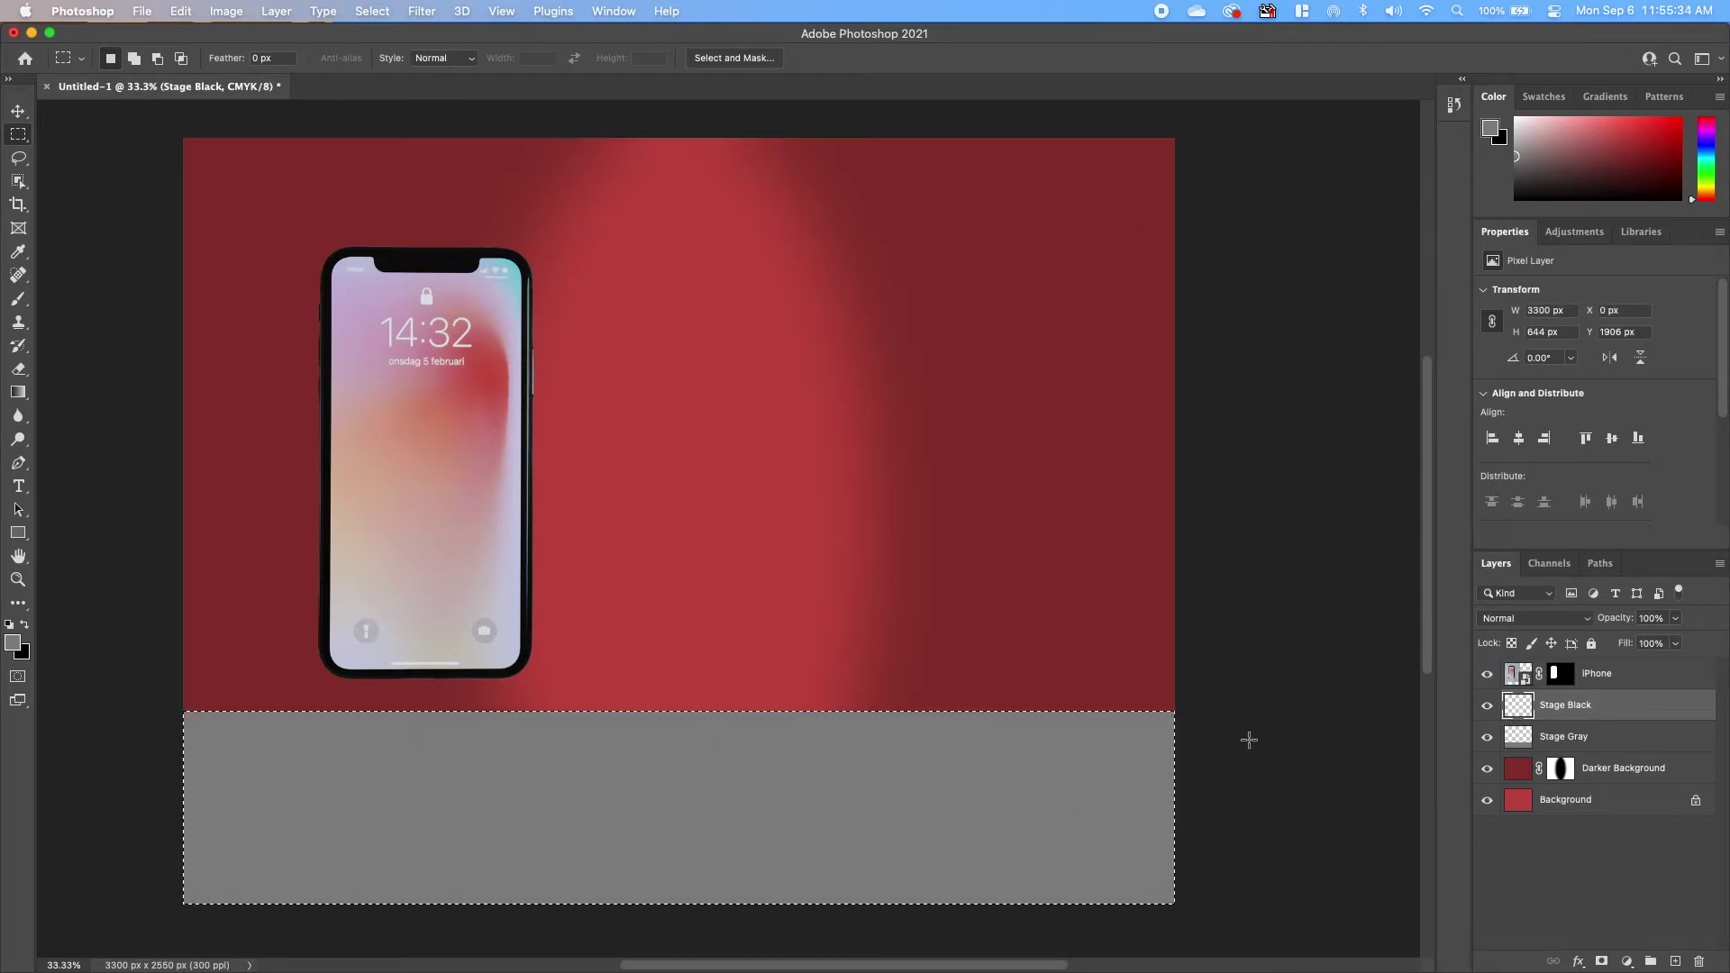
drag(1557, 187, 1508, 205)
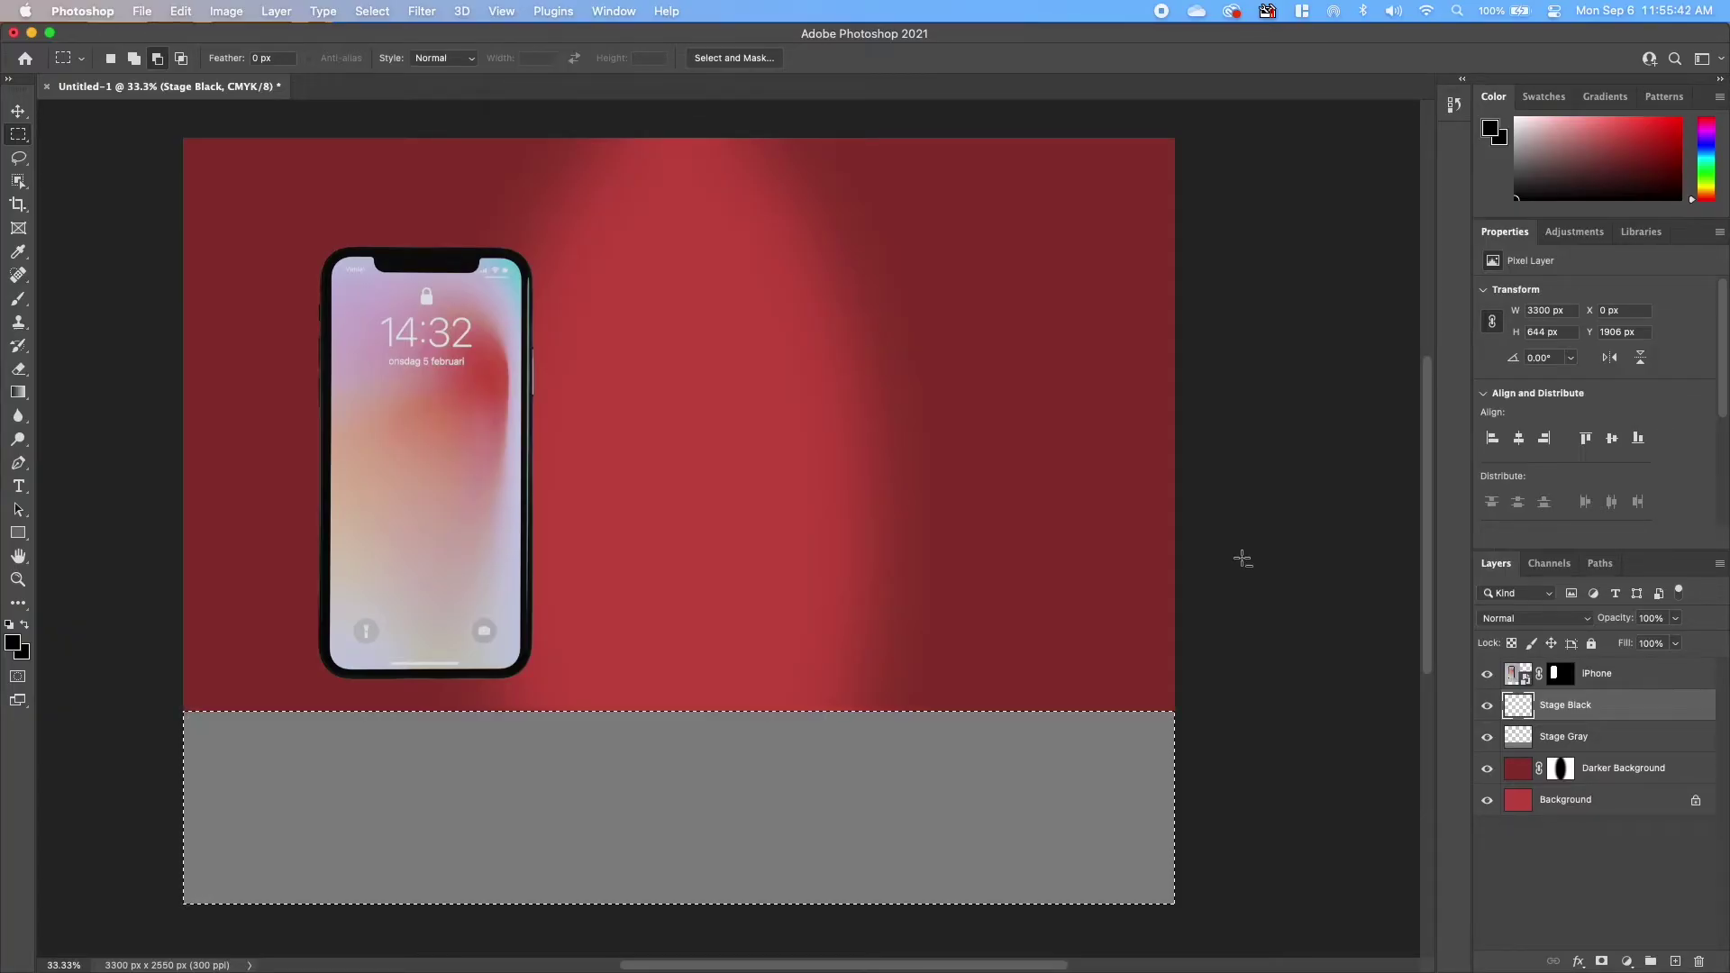
key(alt+BackSpace)
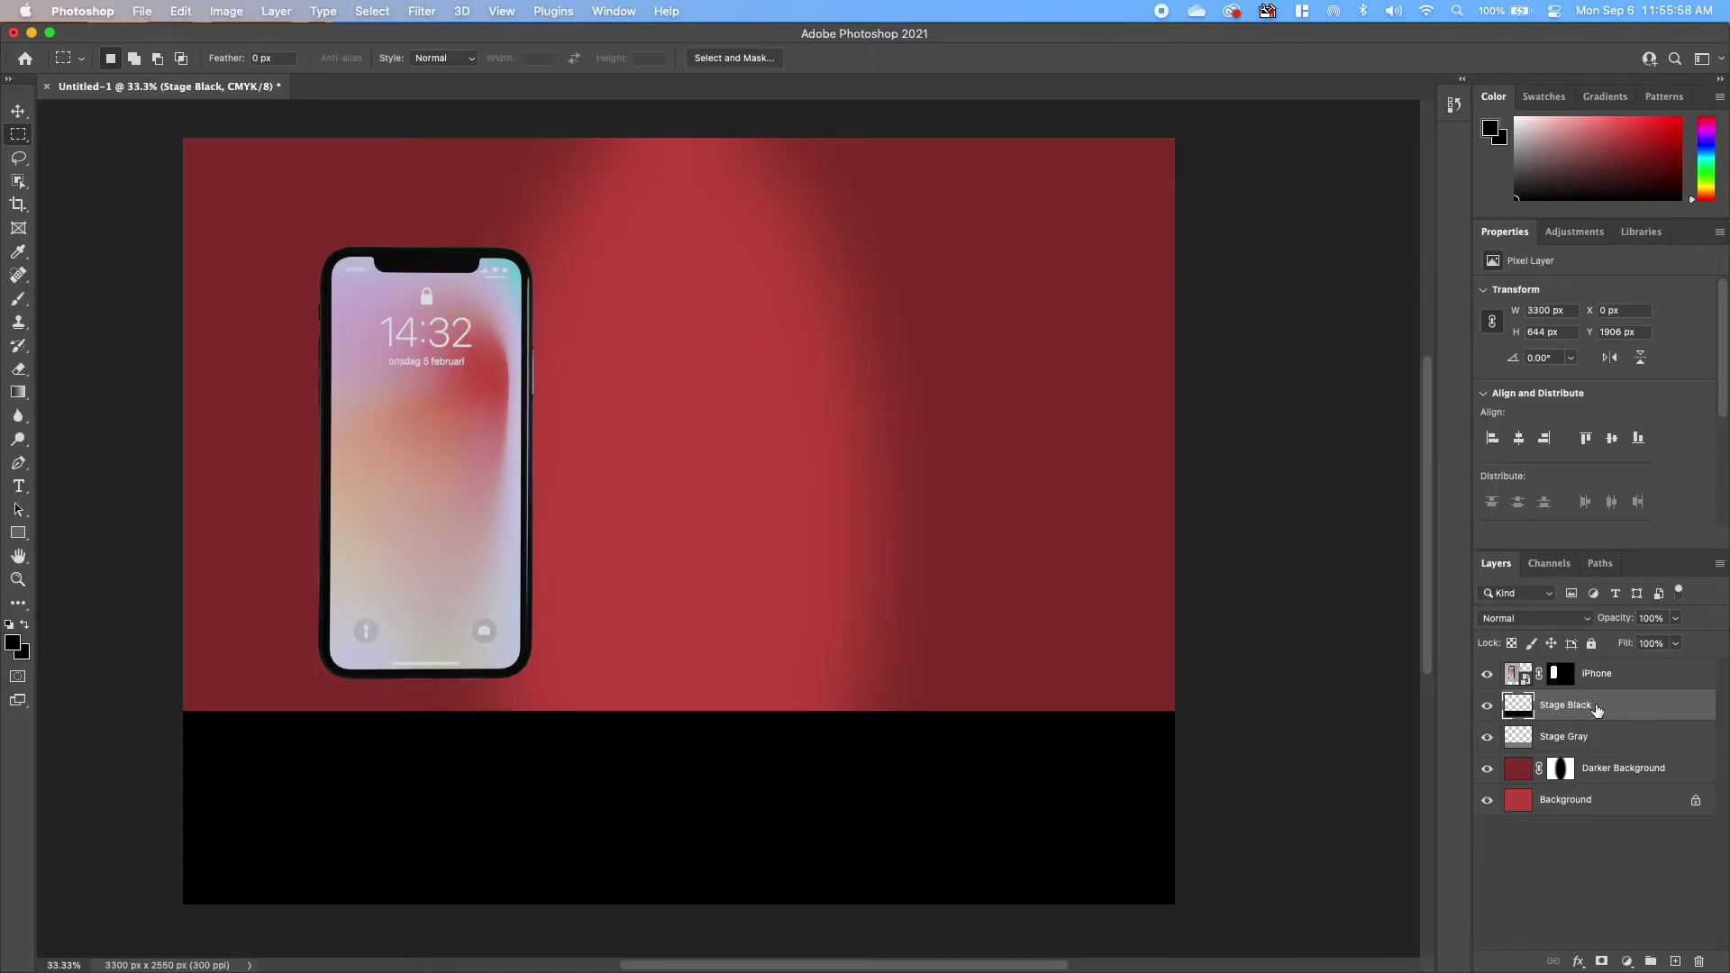
Step: Add a layer mask to Stage Black and choose the black-to-transparent preset from the Basics gradients for the Gradient tool
click(1602, 962)
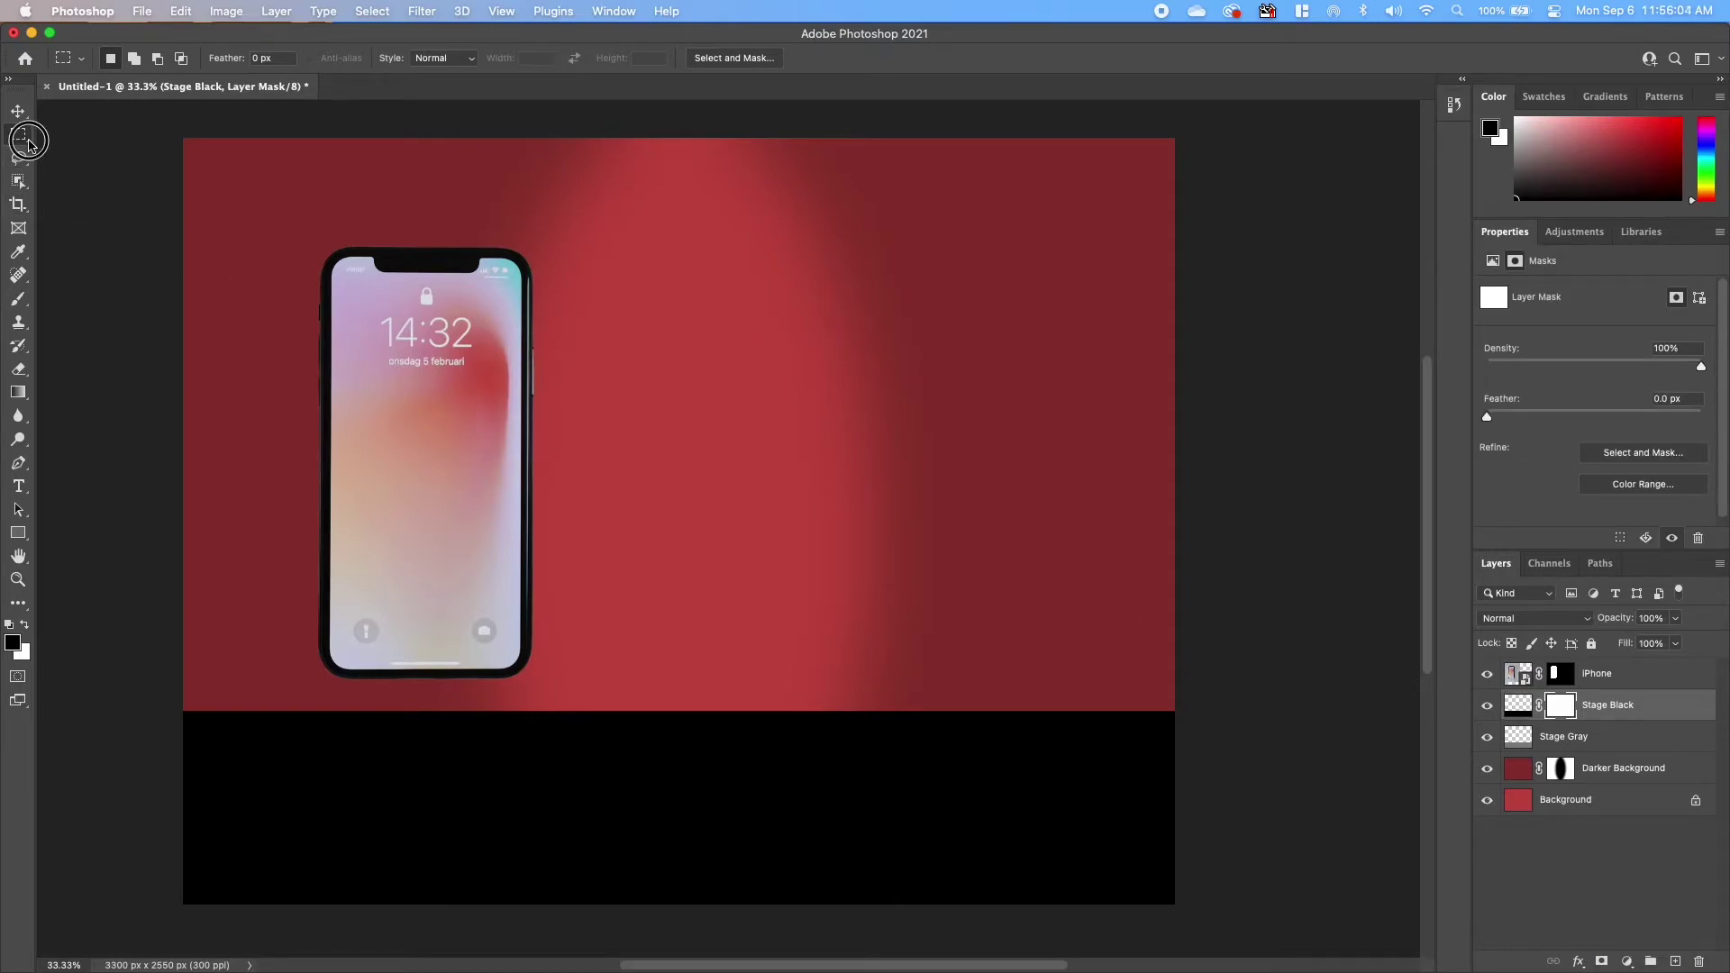
click(28, 142)
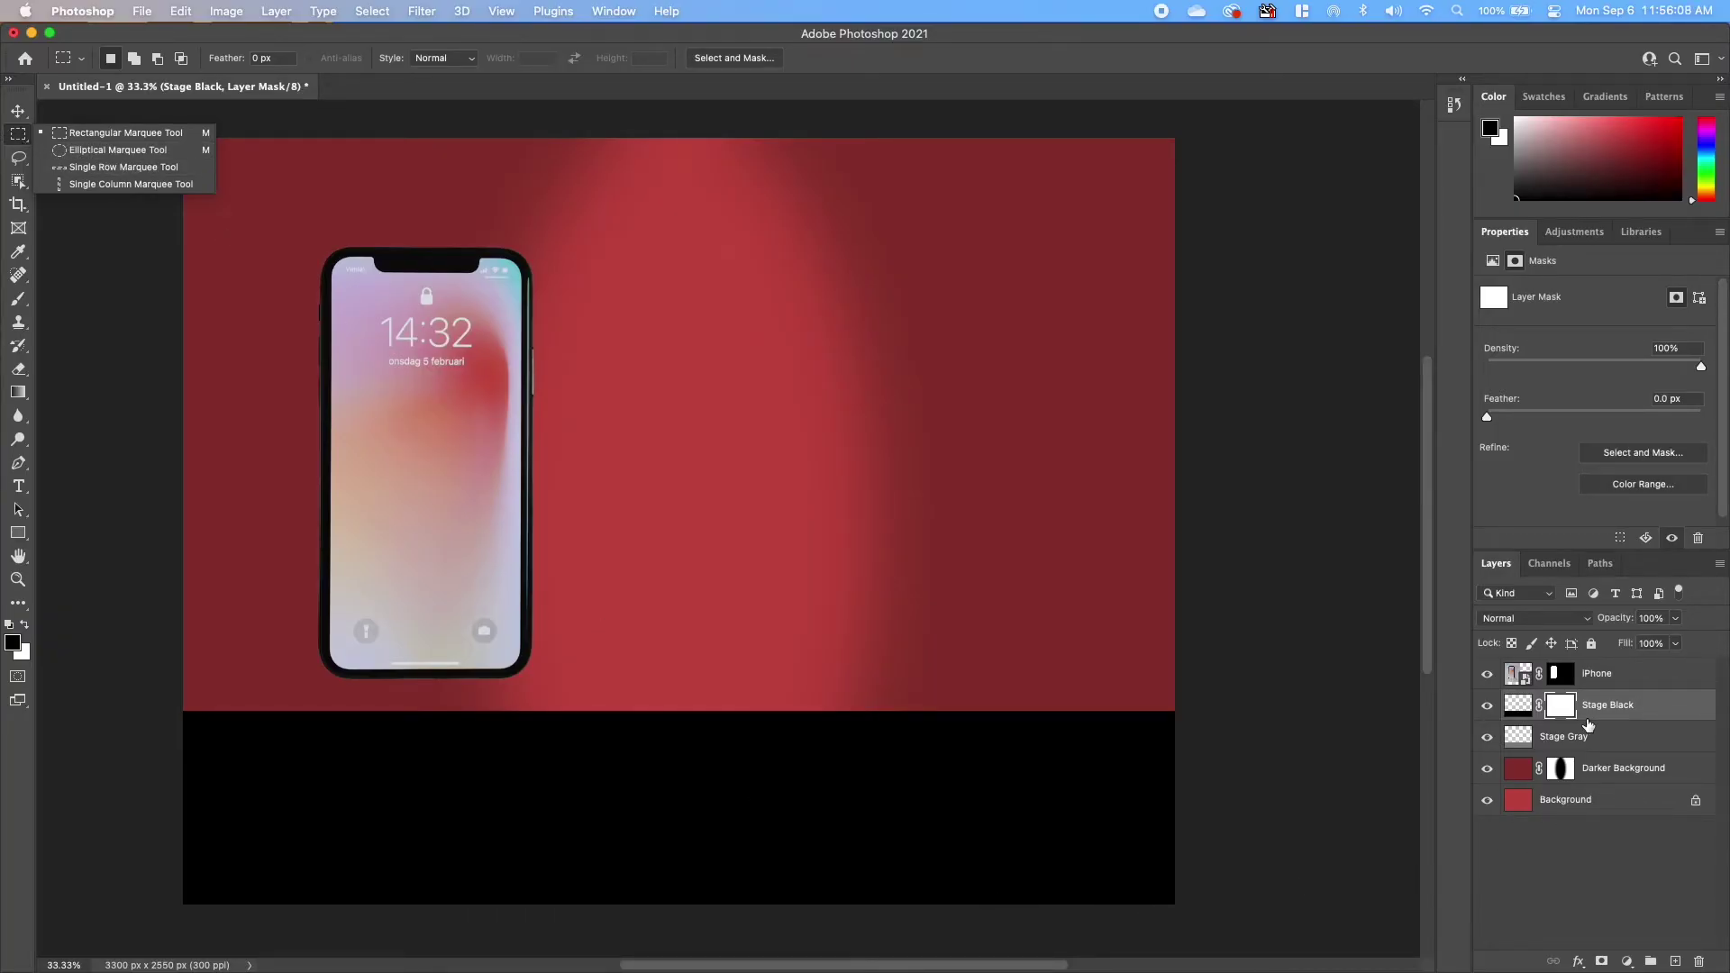
click(19, 397)
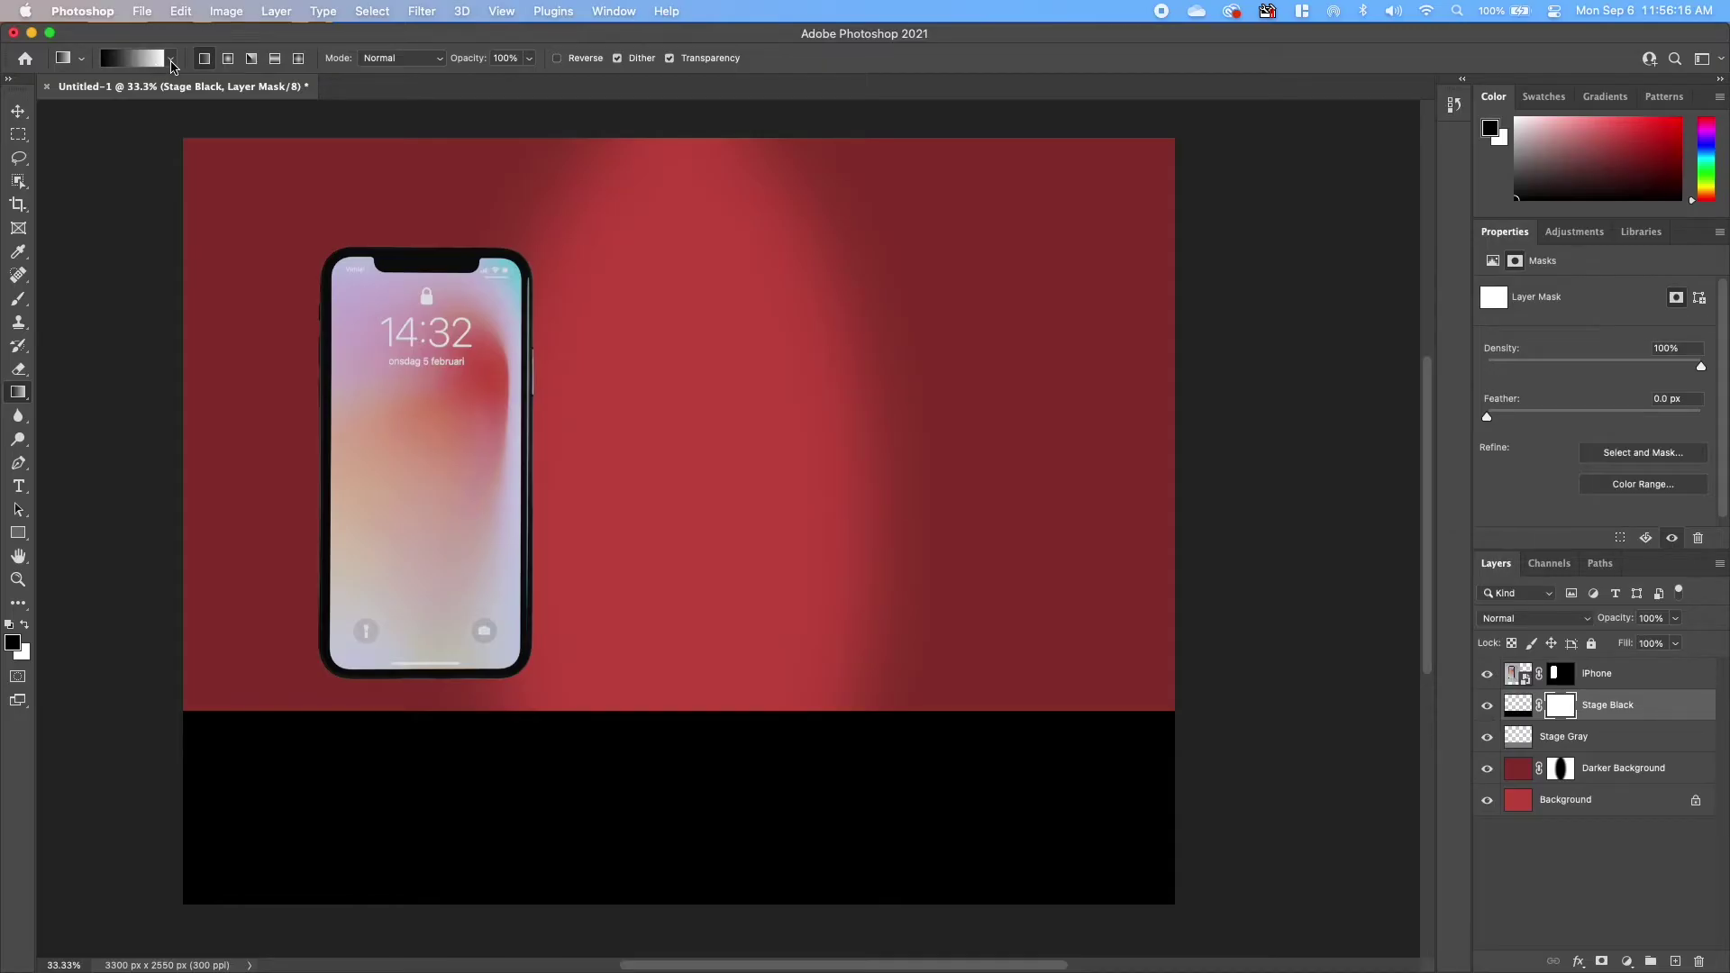
click(170, 61)
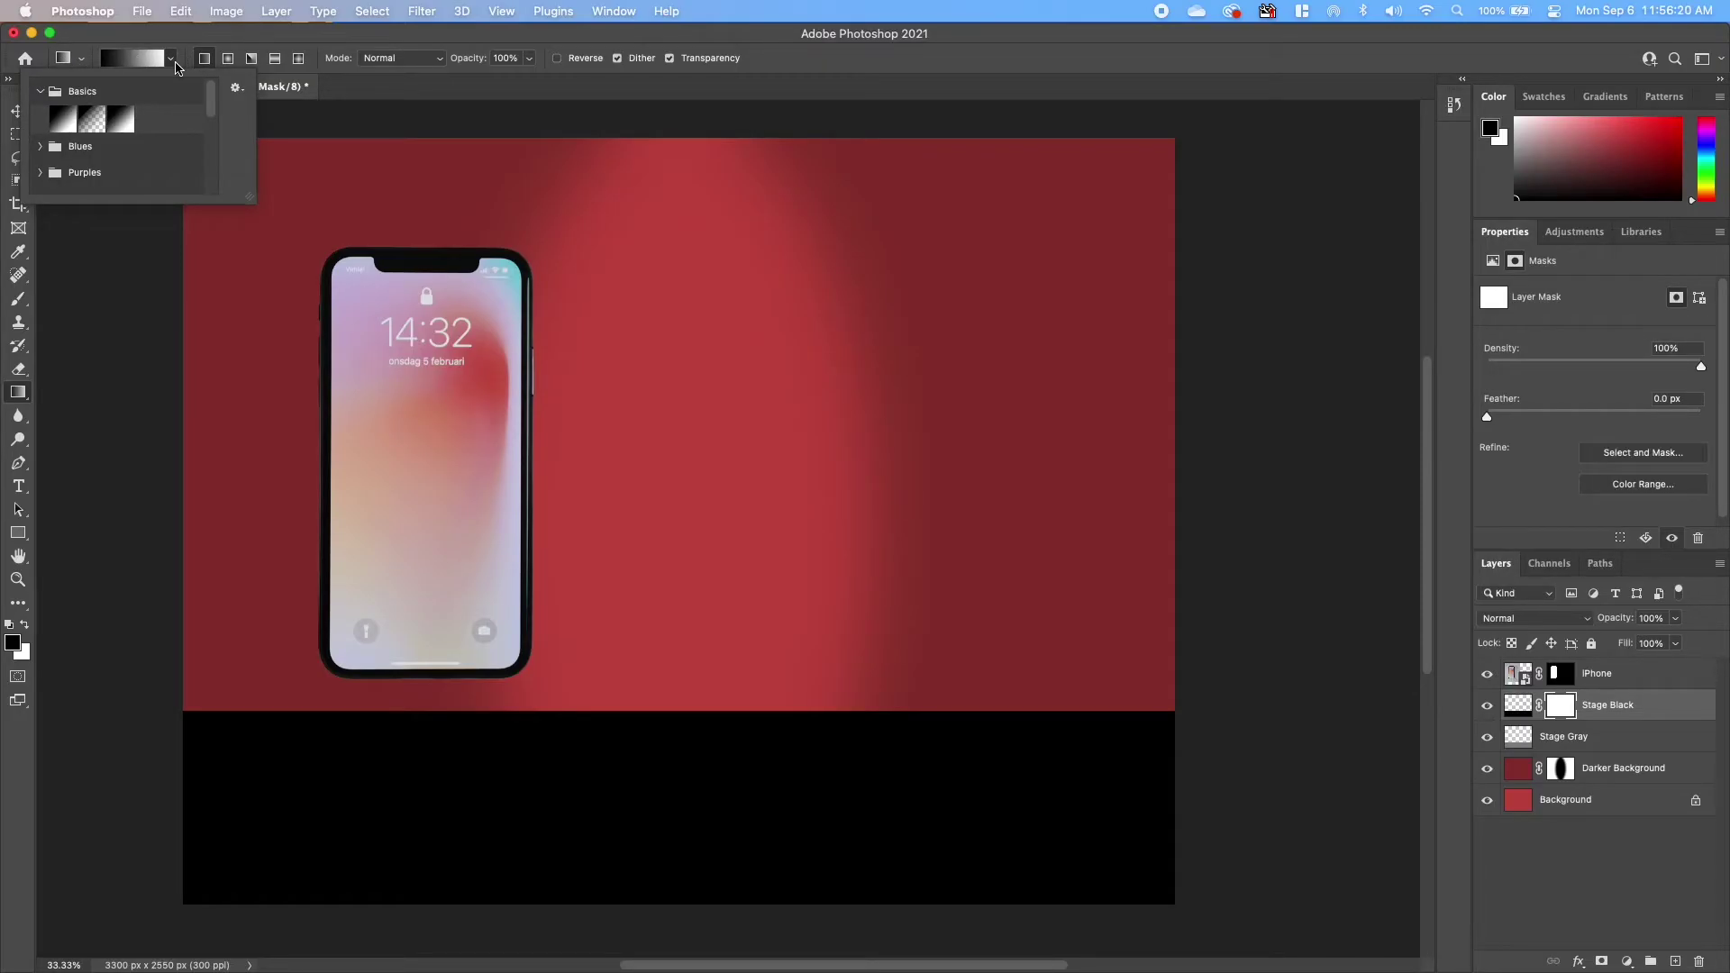
click(40, 91)
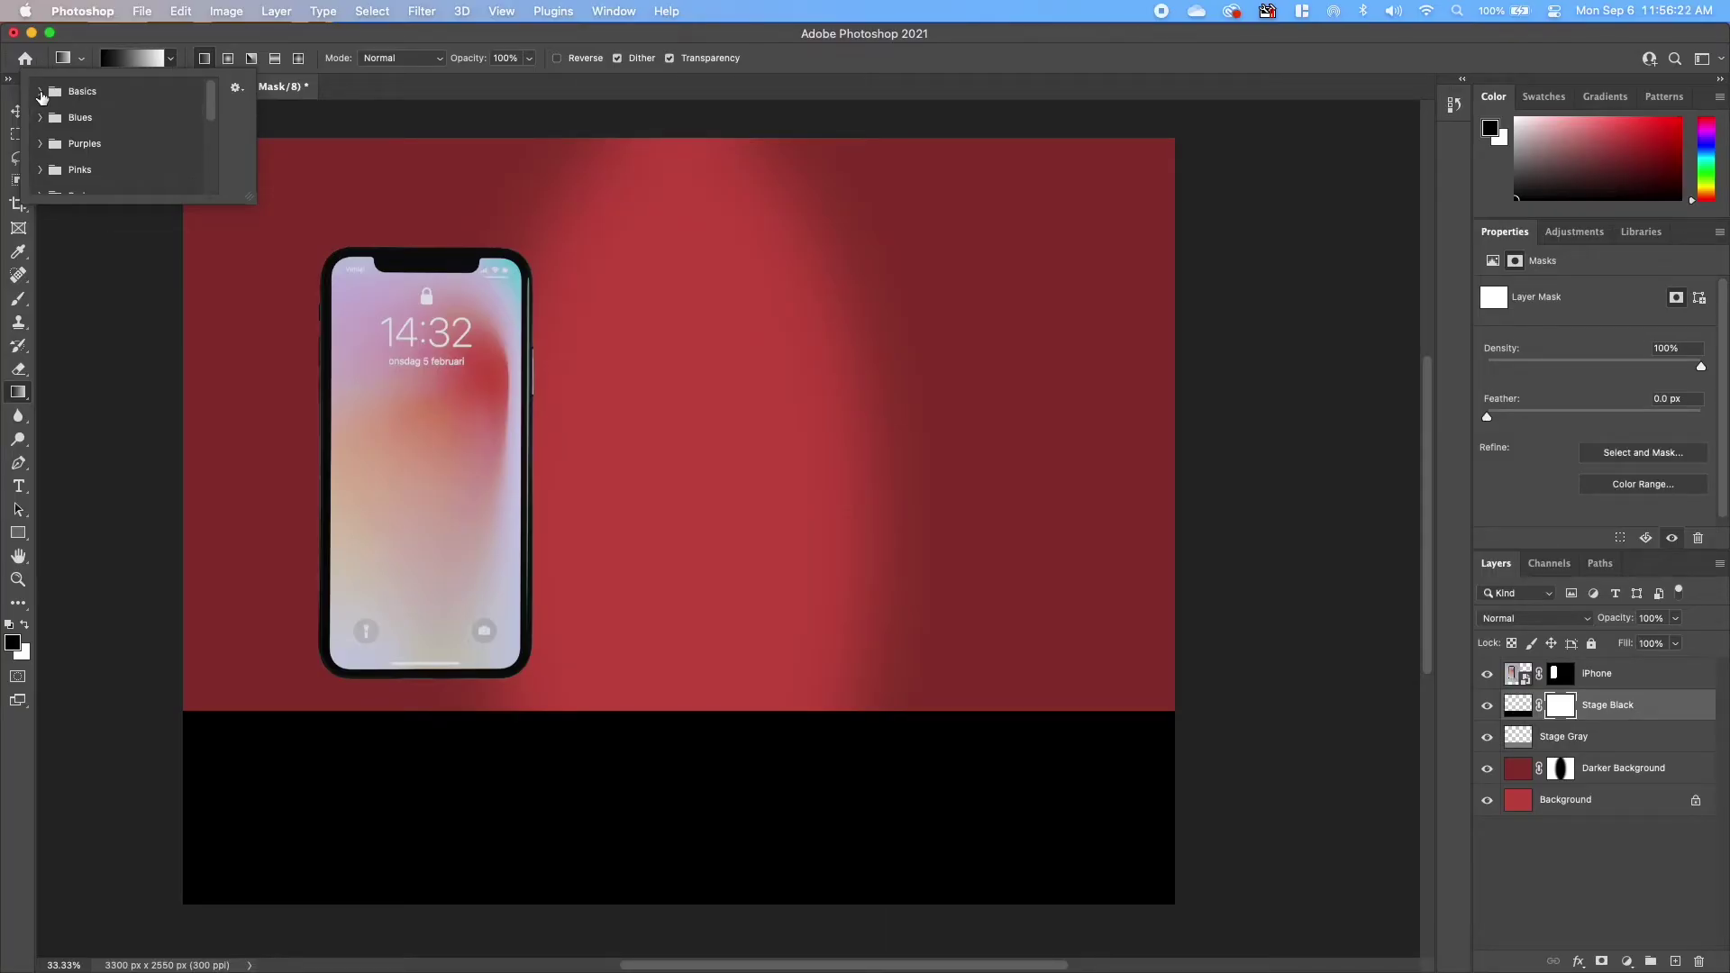
click(41, 118)
click(42, 117)
click(39, 143)
click(39, 144)
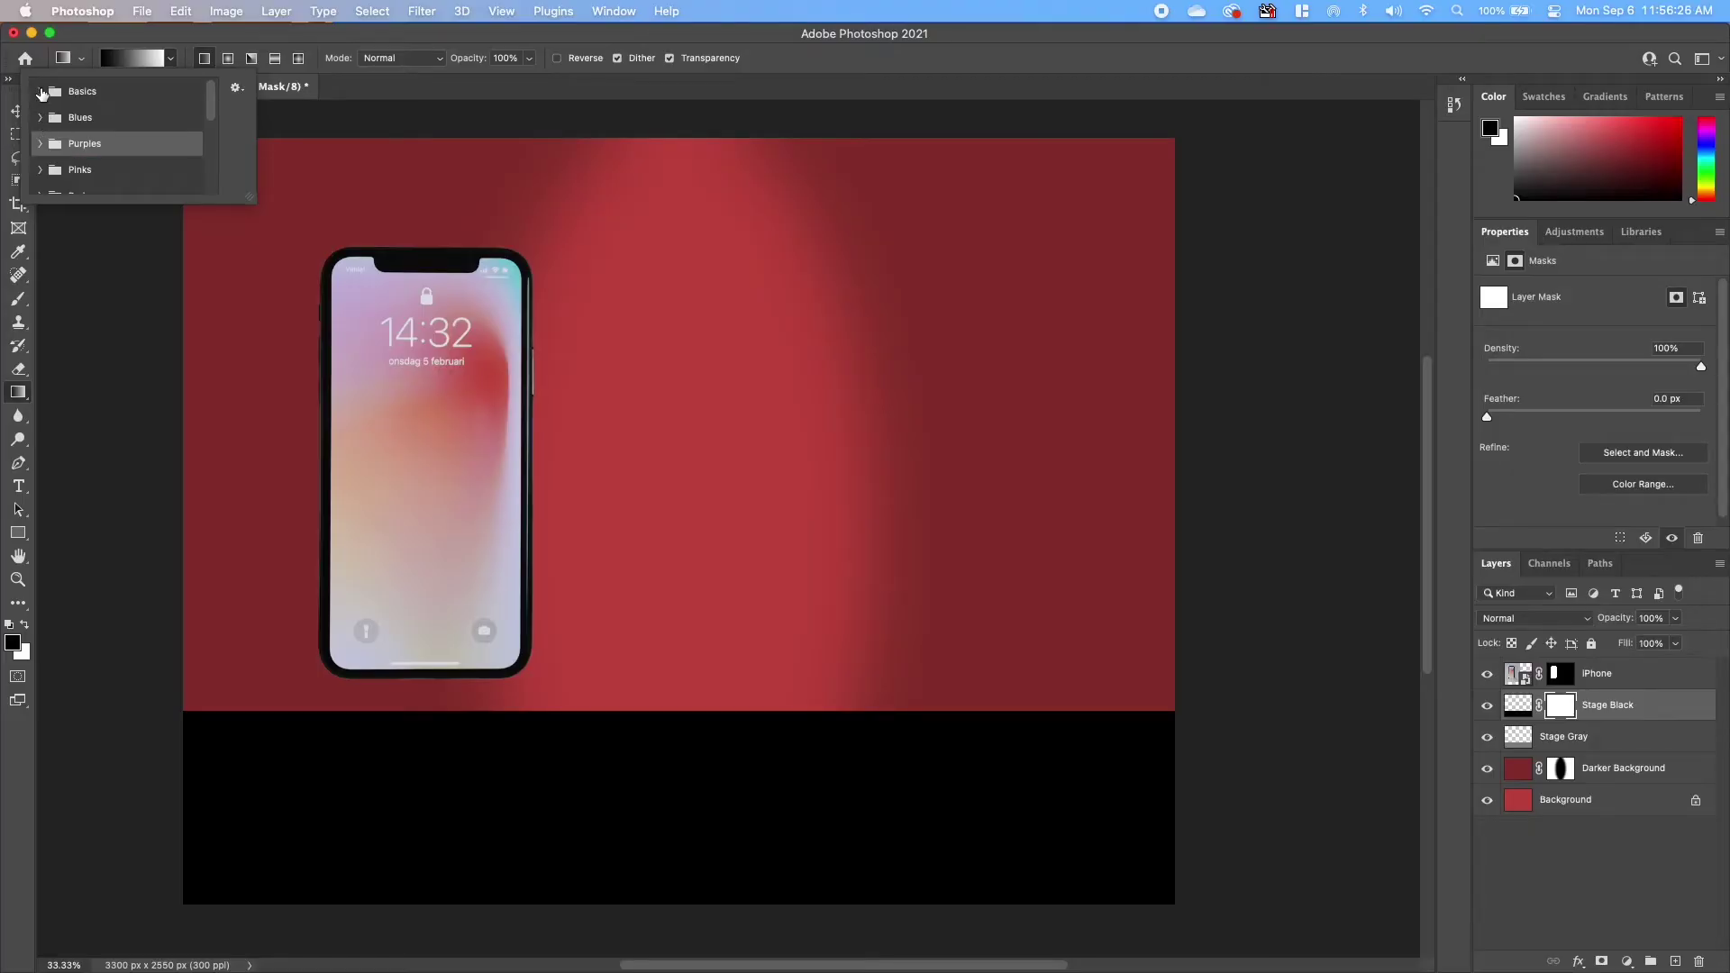
click(40, 91)
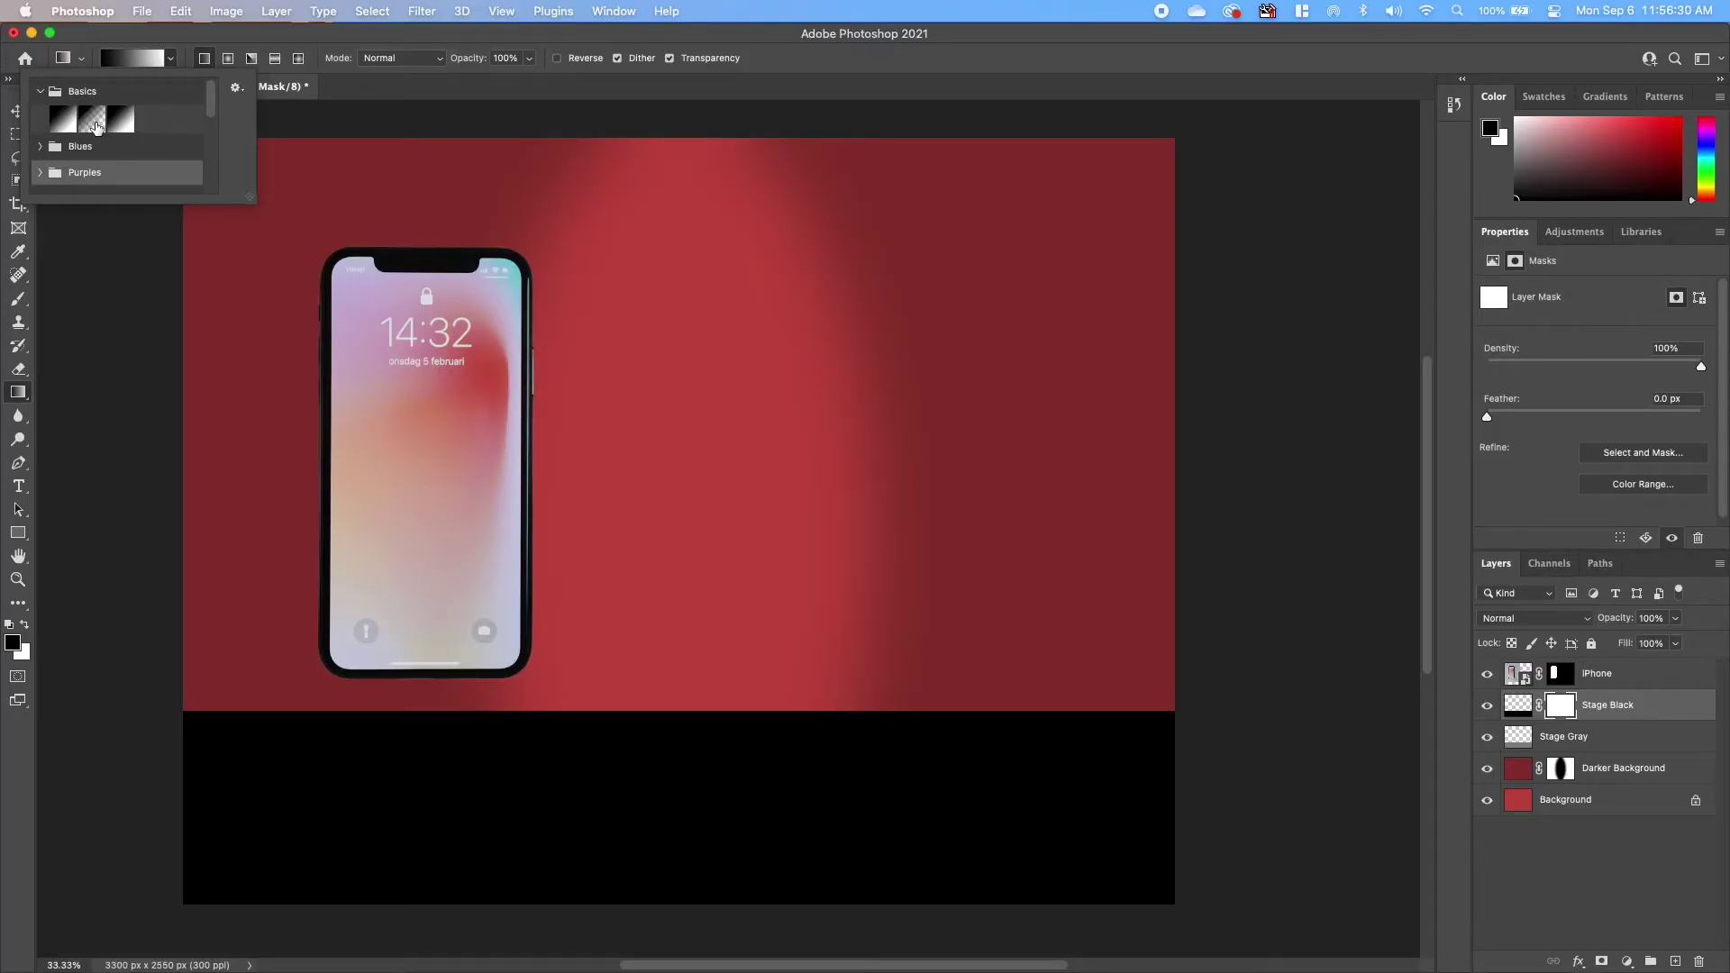
click(92, 120)
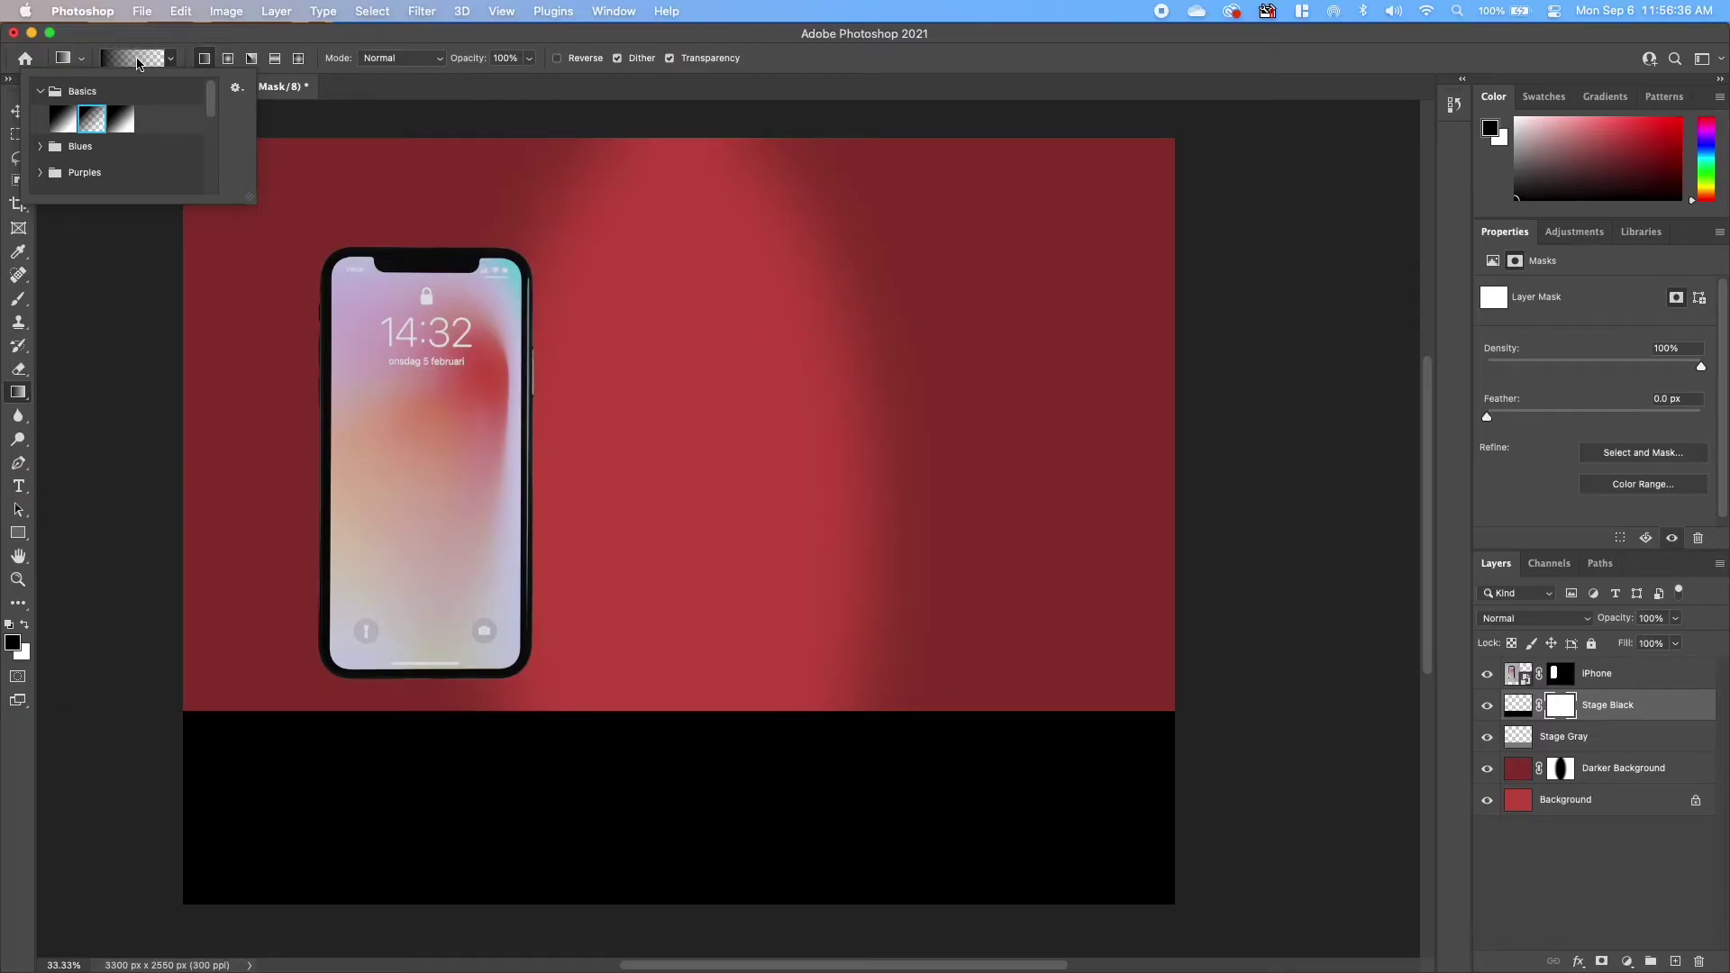
click(178, 47)
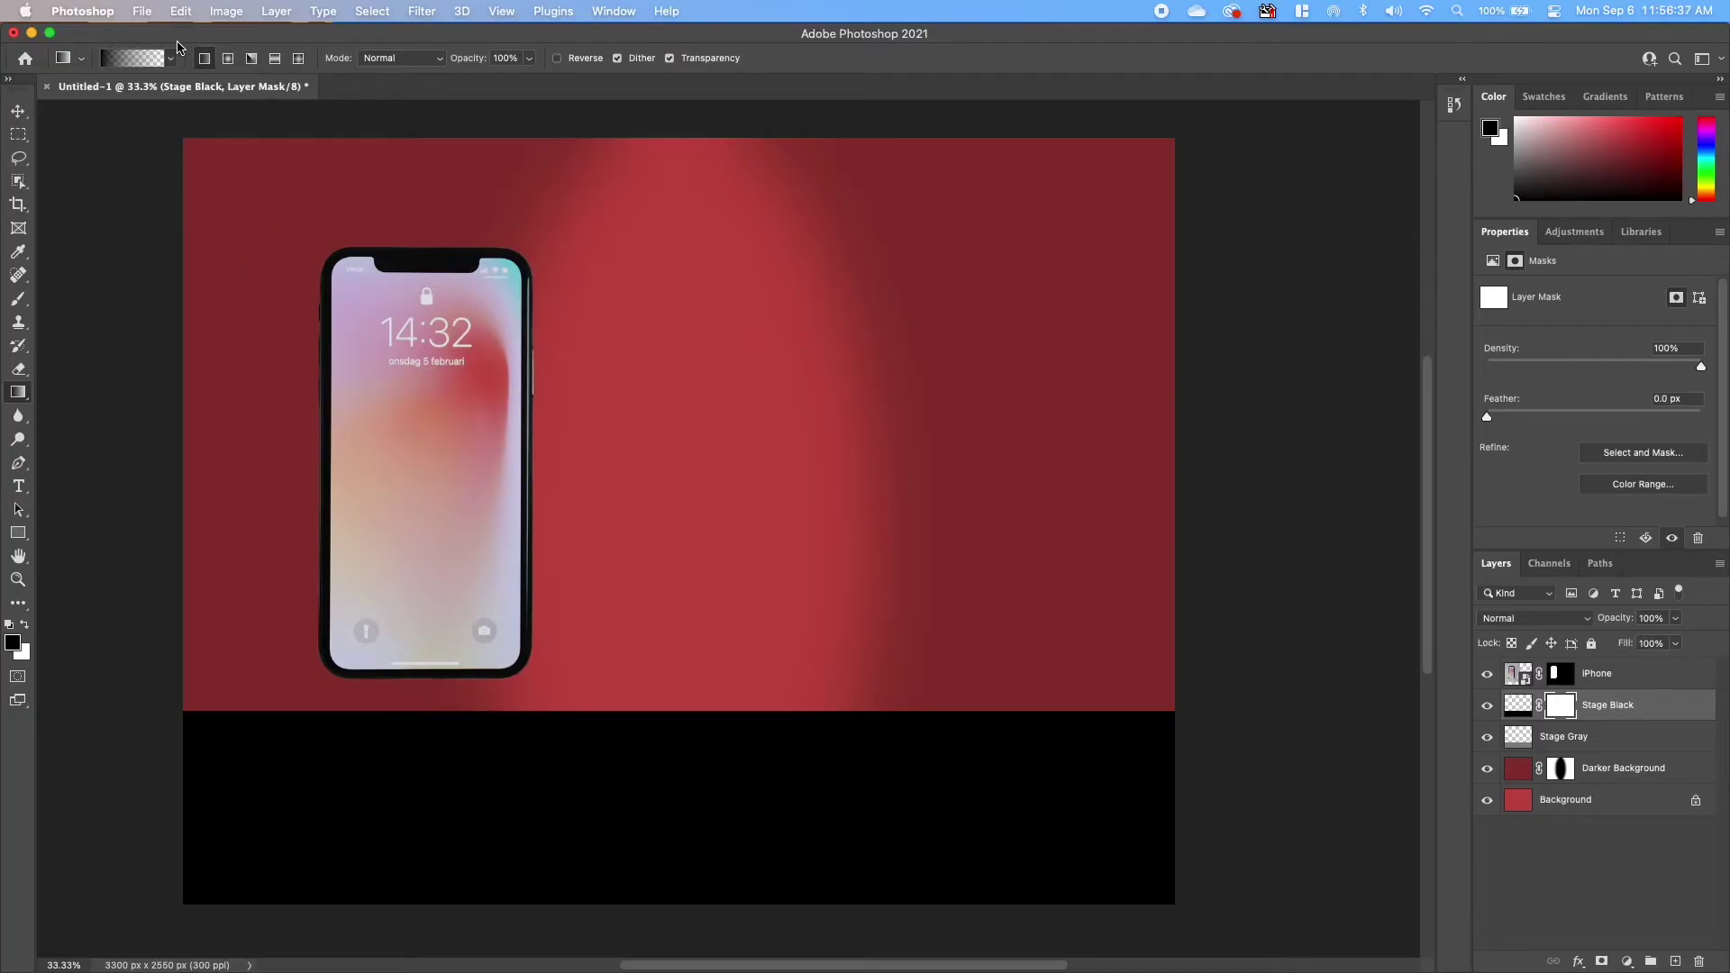
Step: Apply a radial gradient to the Stage Black mask, from a center below the canvas up to just under the stage's upper edge
click(228, 60)
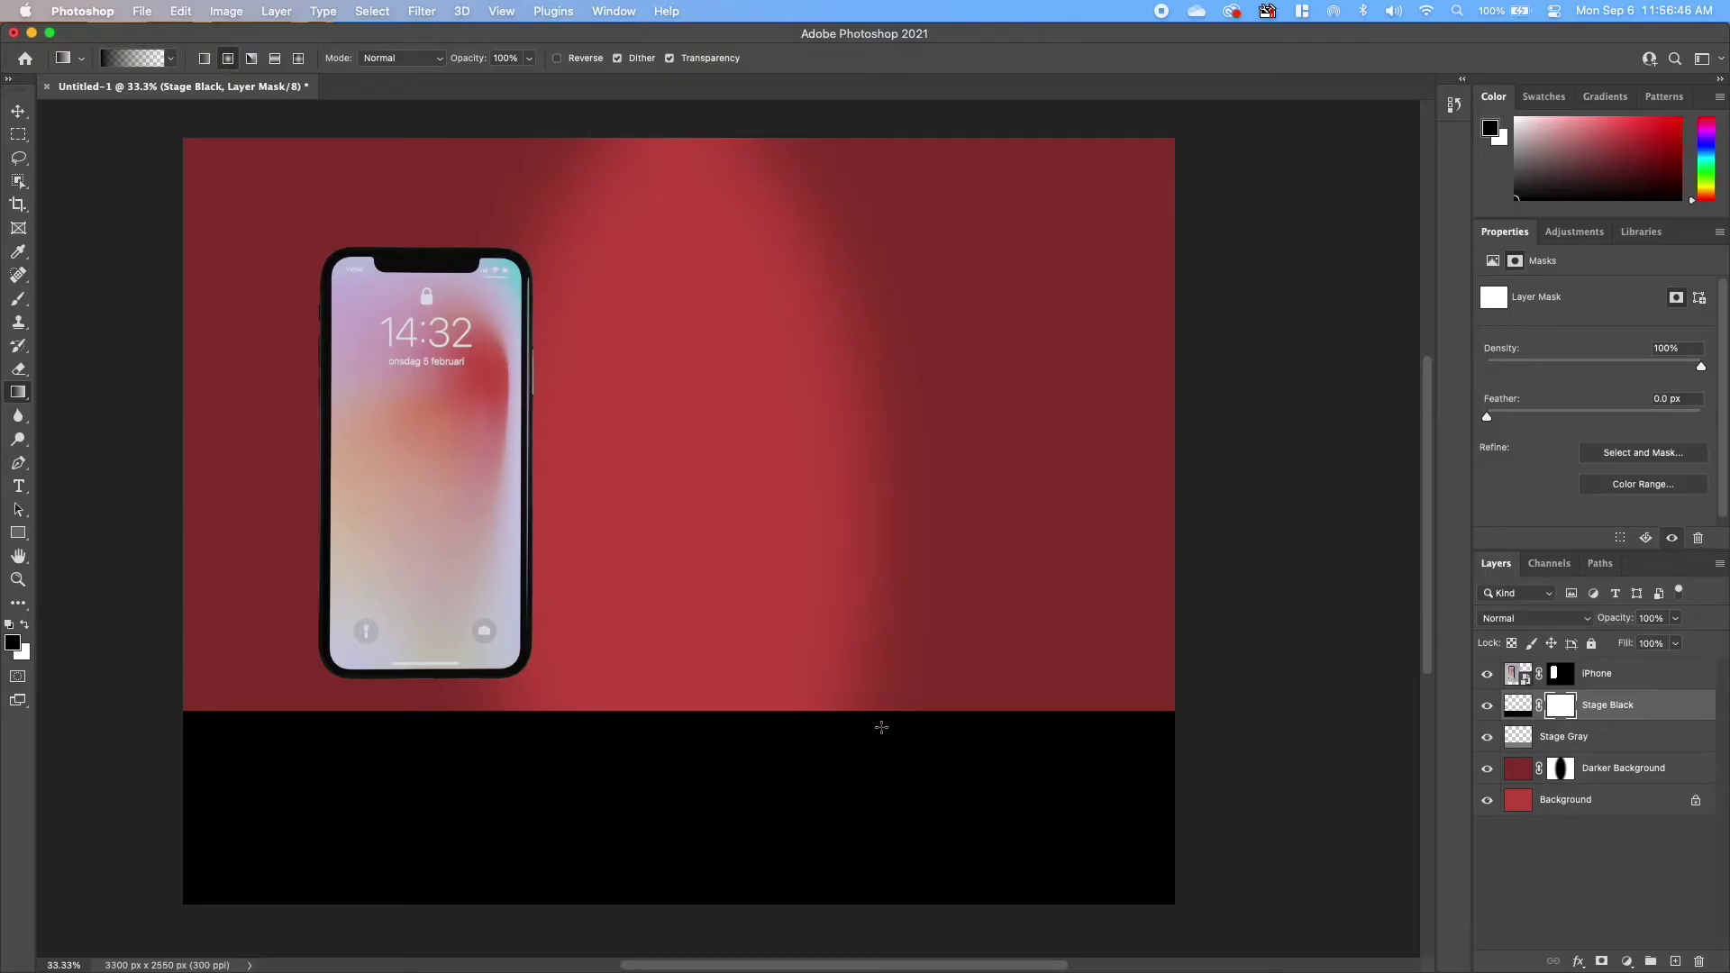
scroll(907, 754, down, 2)
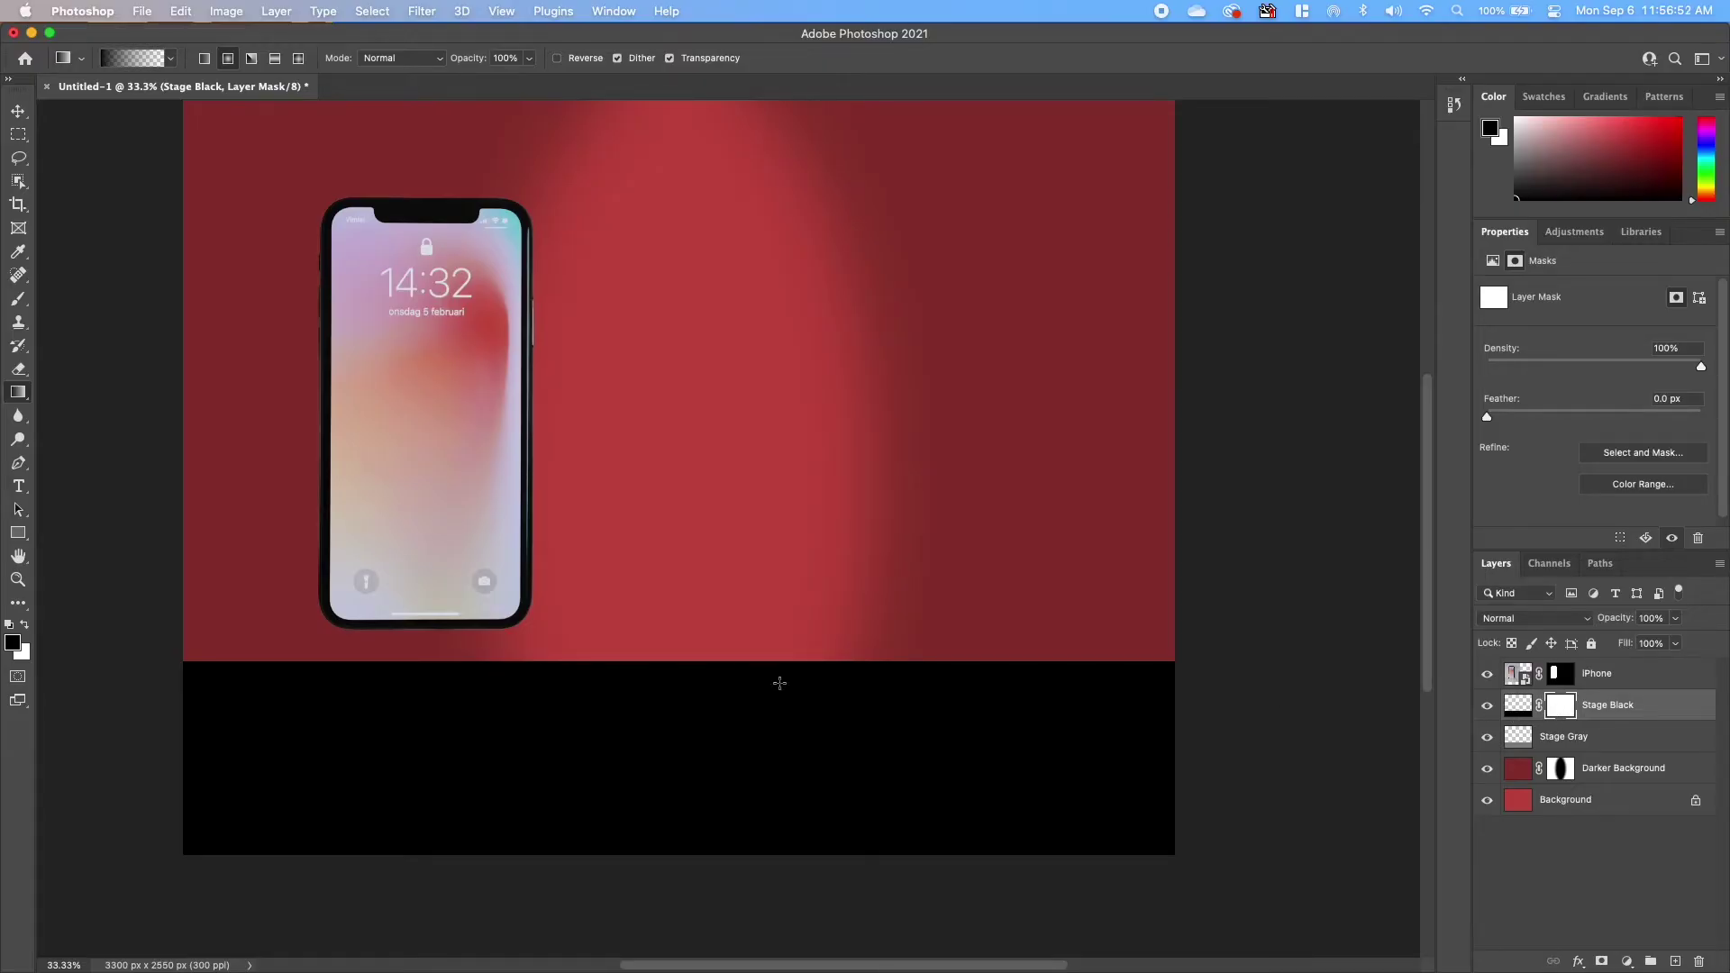
scroll(780, 684, down, 8)
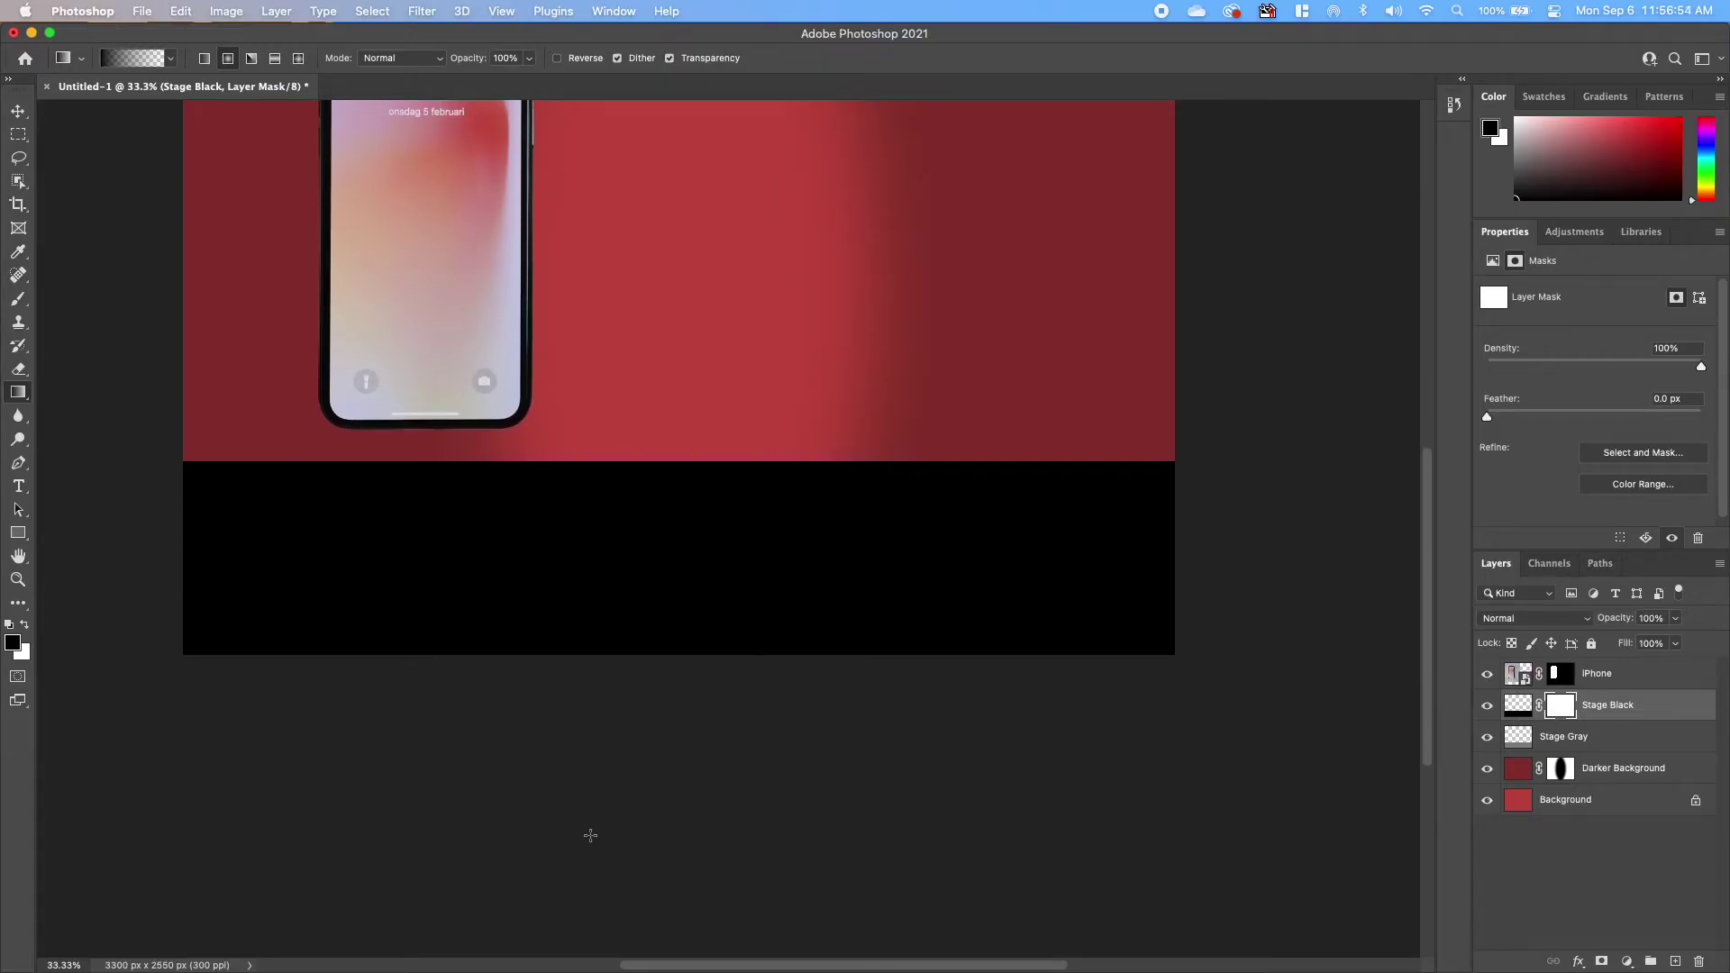
drag(661, 808, 662, 508)
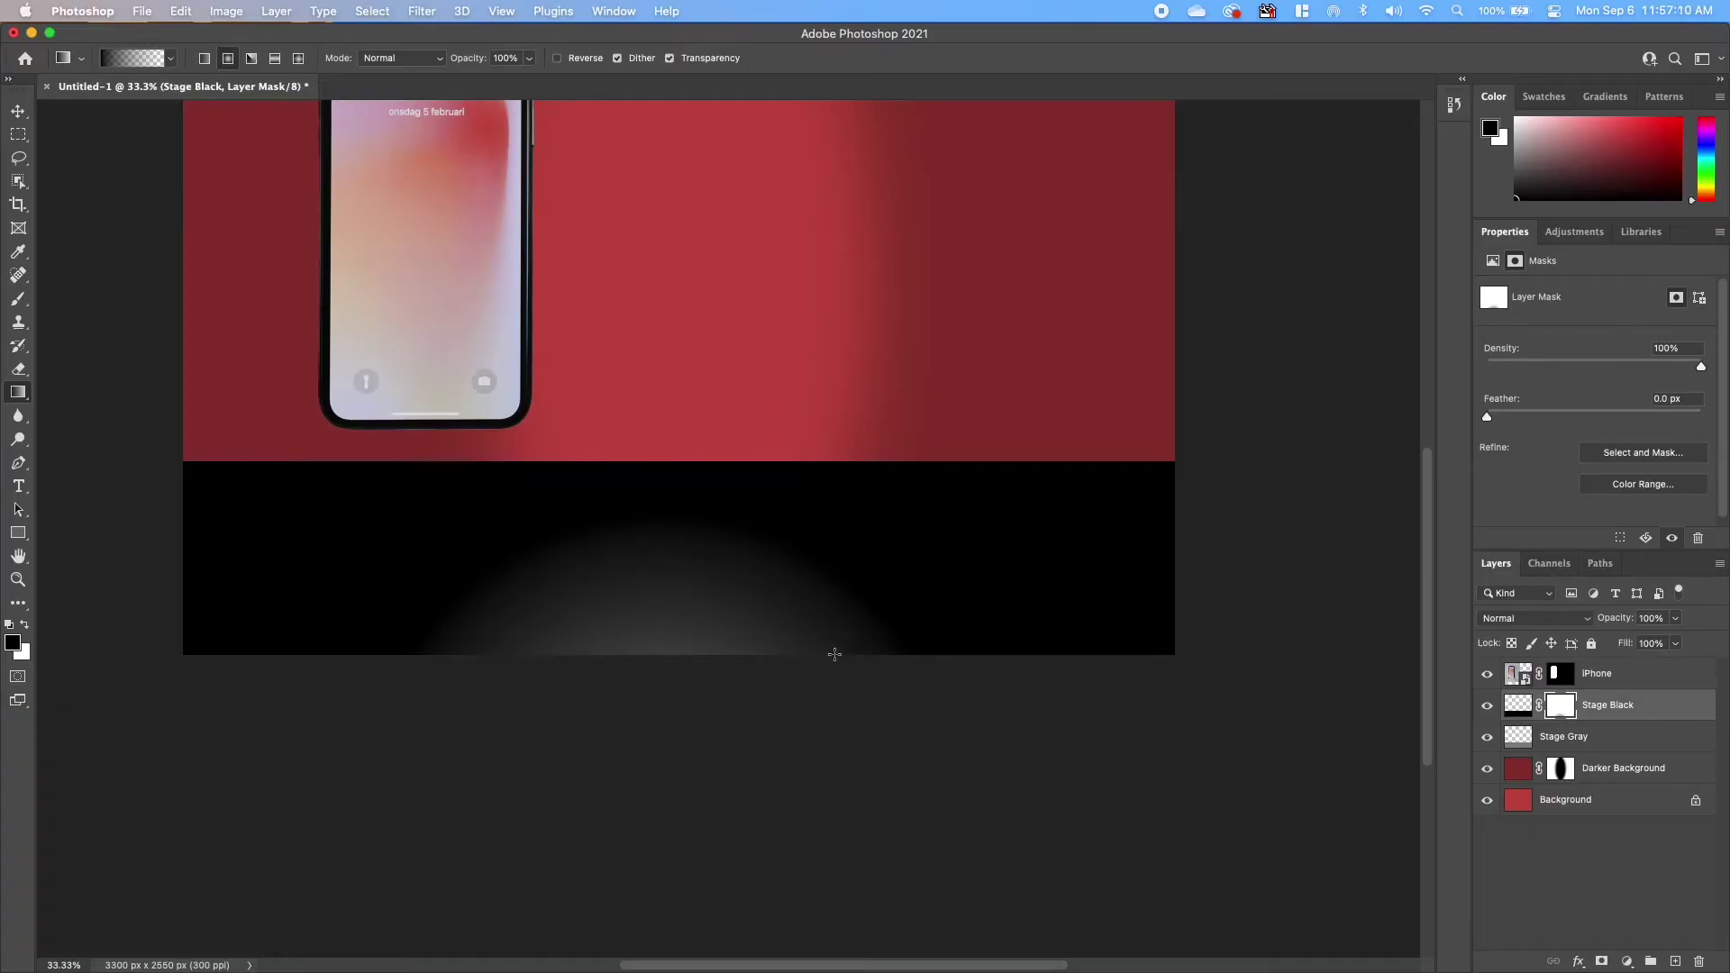
Step: Replace the Stage Black mask's gradient with a larger radial one, centered below the canvas and reaching above the stage's upper edge
key(super+z)
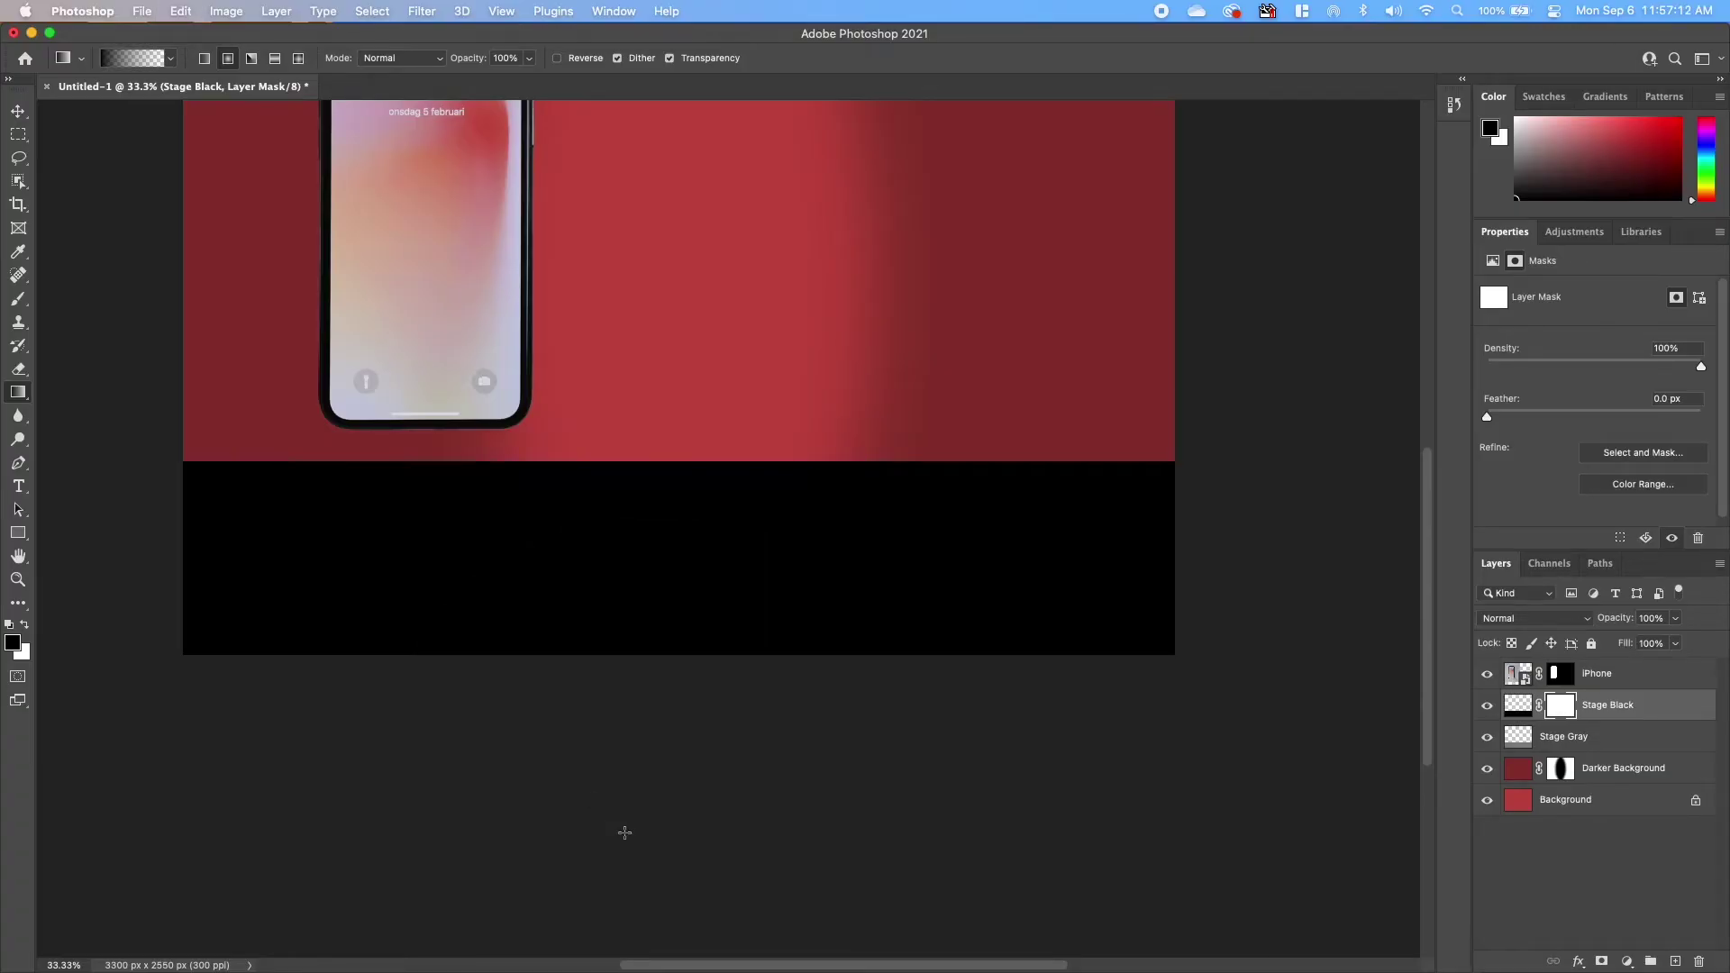
drag(658, 824, 662, 316)
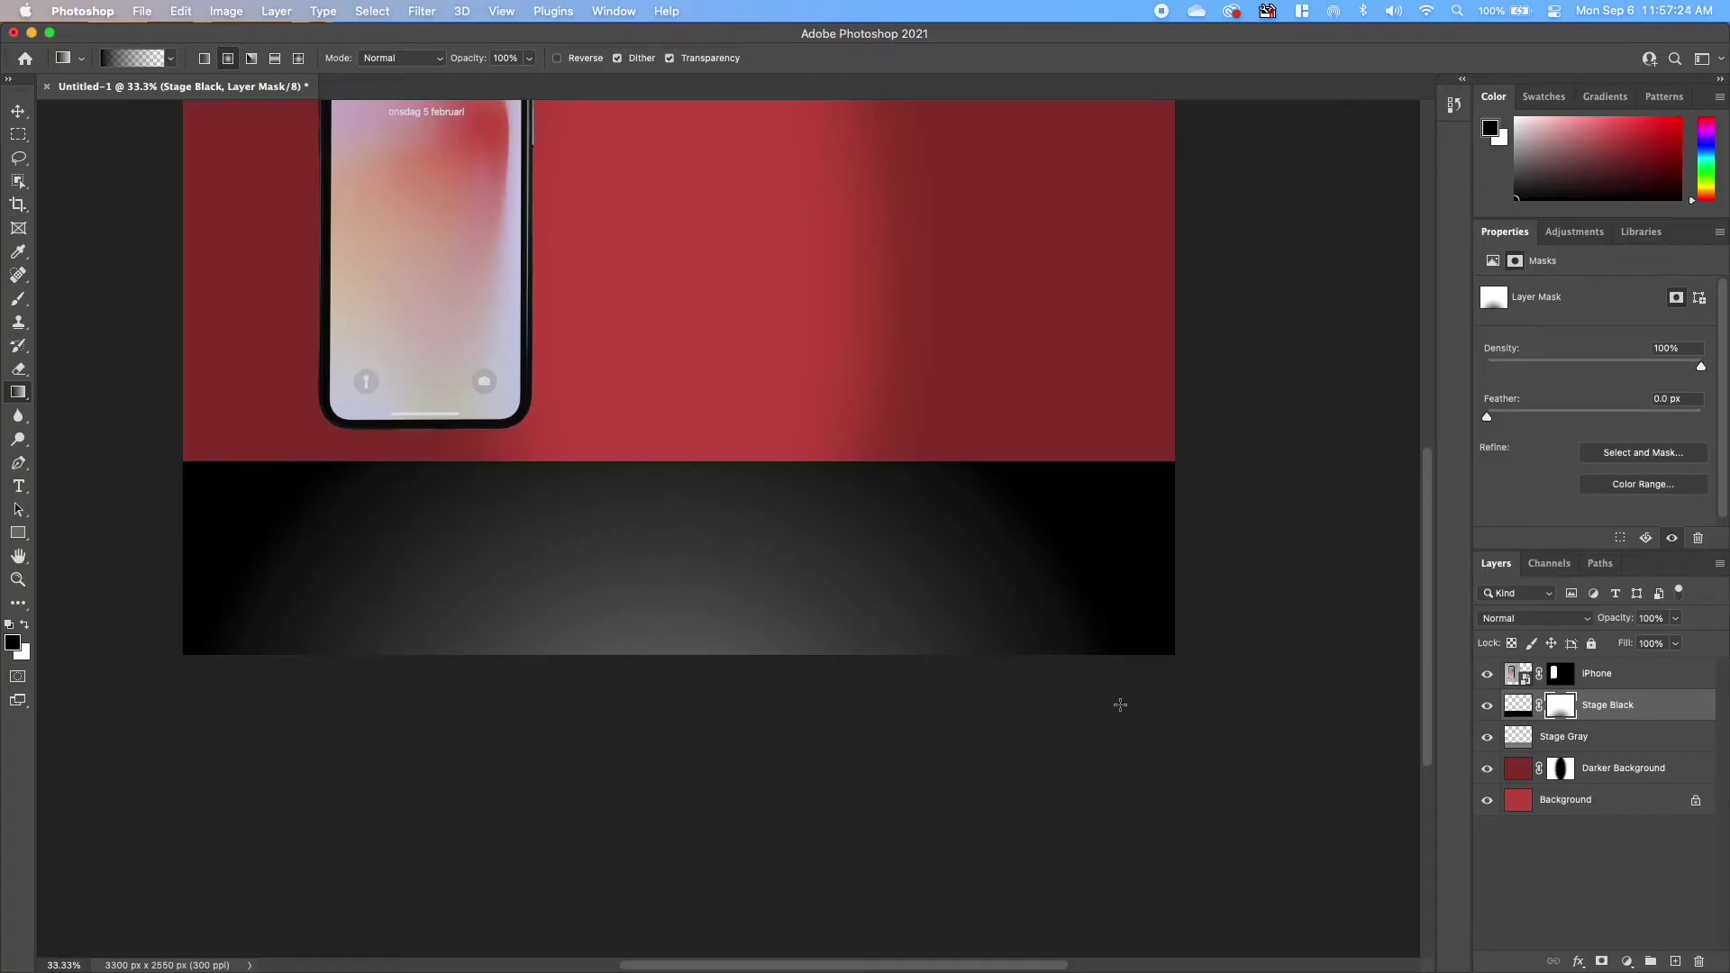
Step: Unlink the Stage Black mask, move its glow leftward and slightly down beneath the phone, and link the mask to the layer again
click(1541, 709)
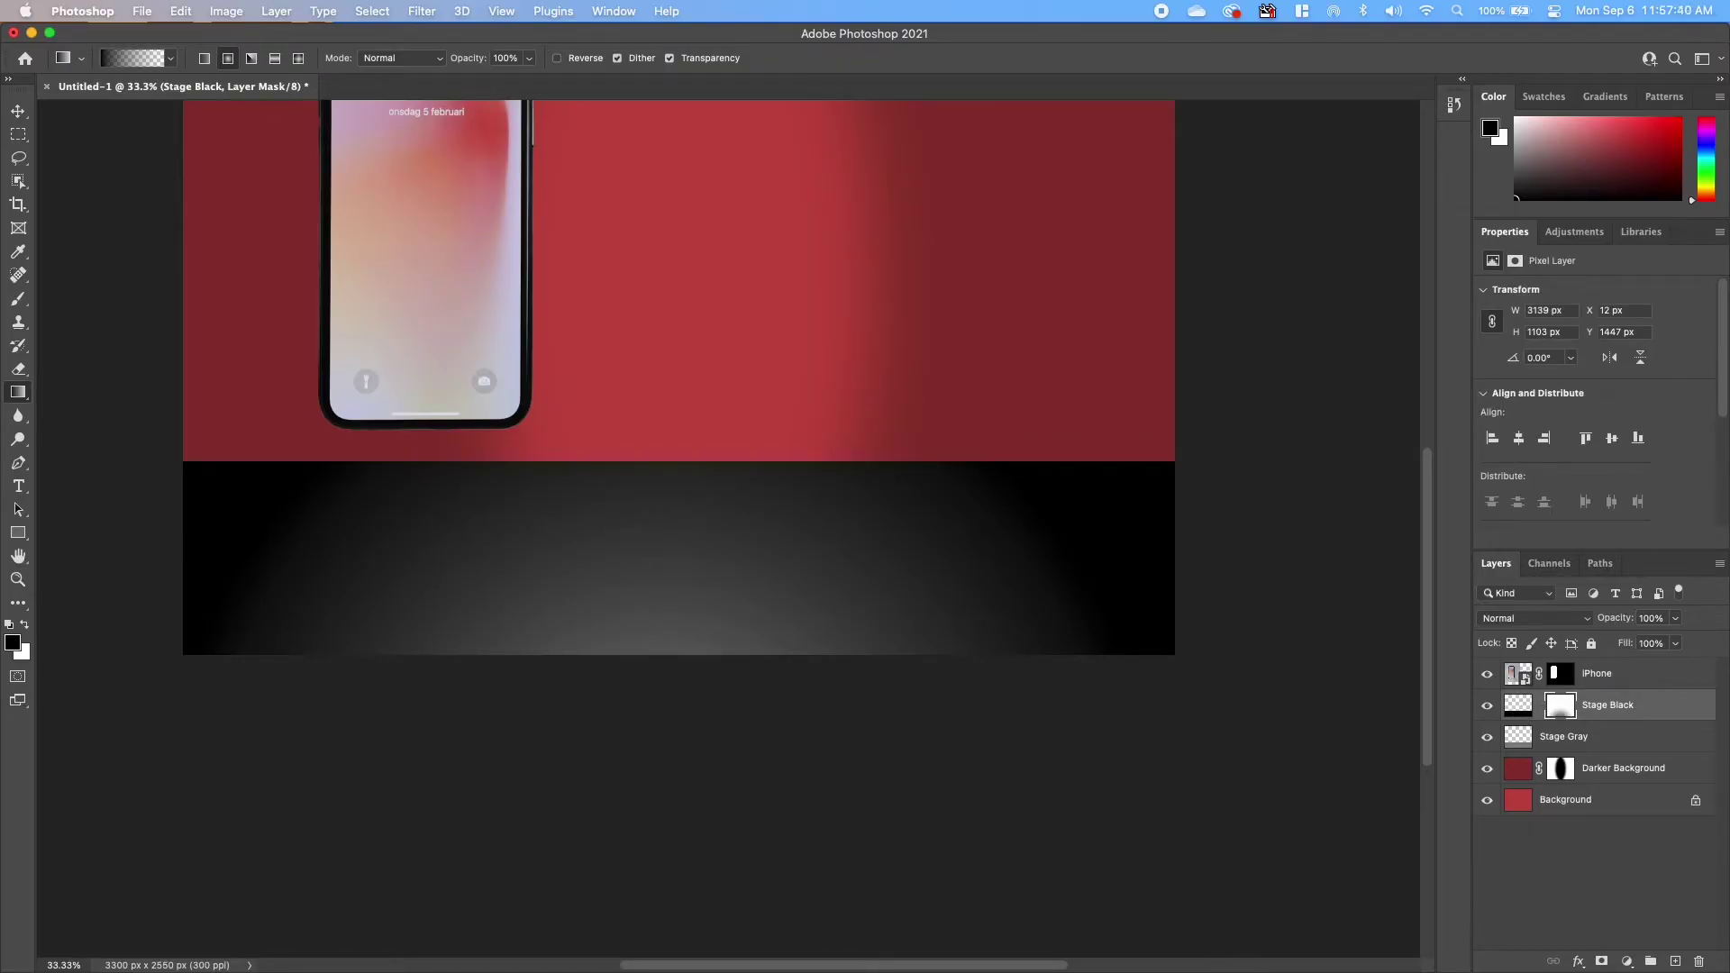
click(18, 111)
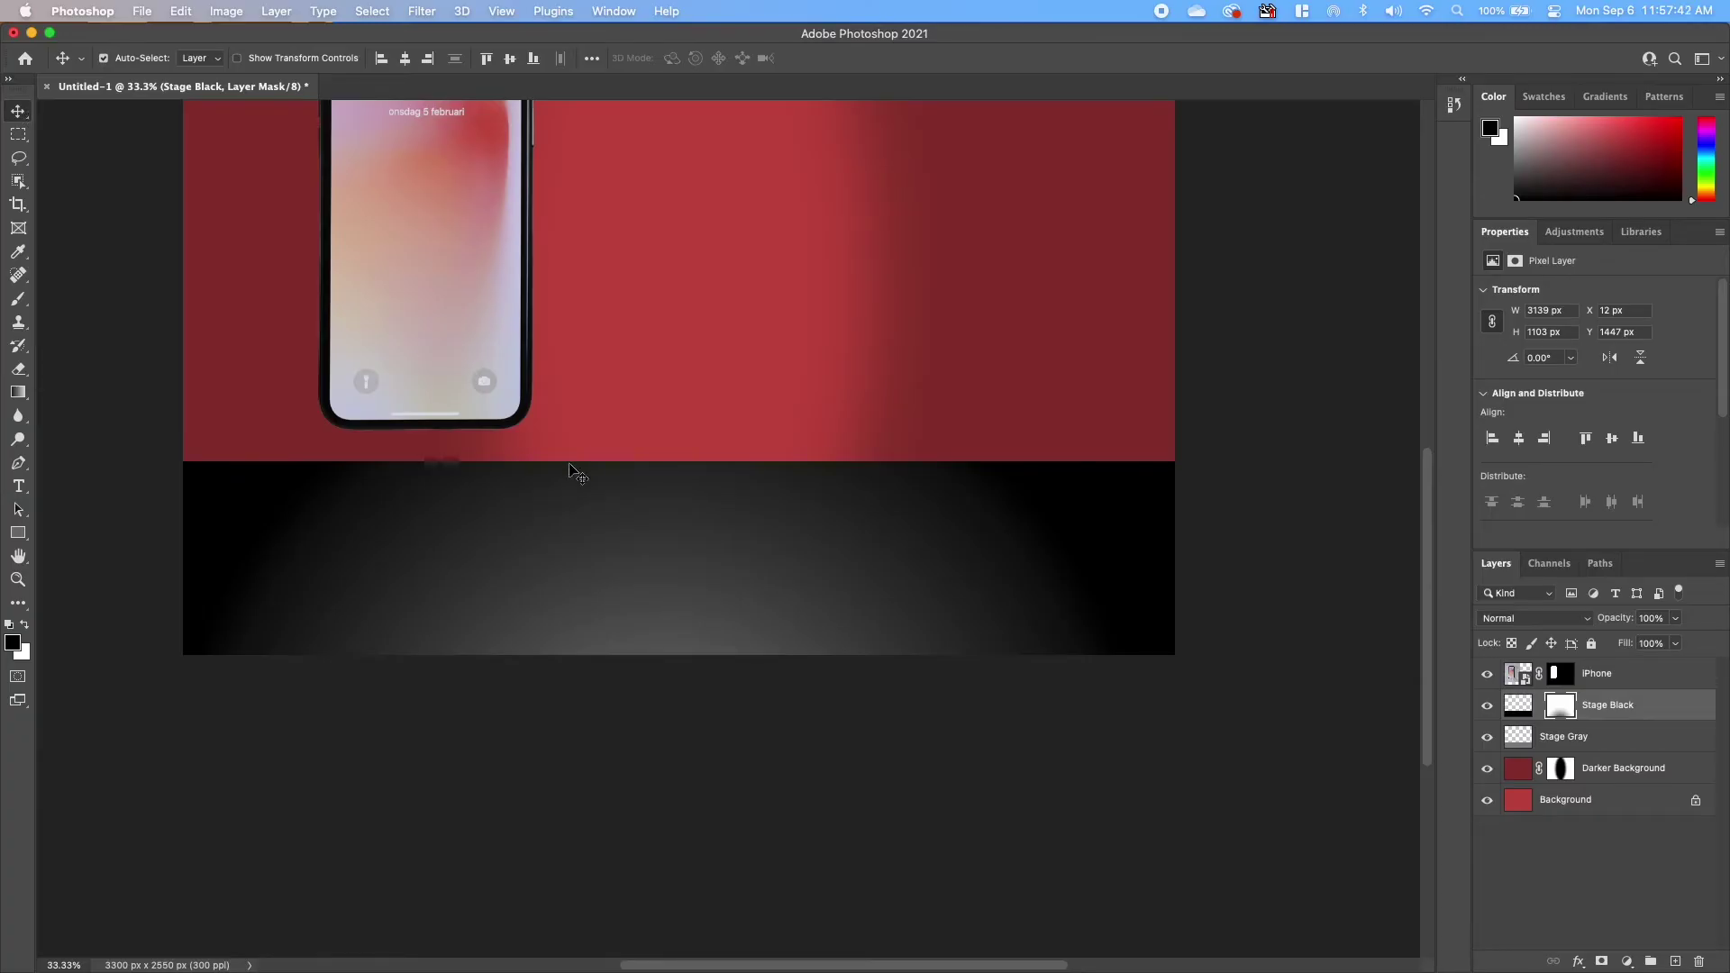
drag(729, 575, 611, 645)
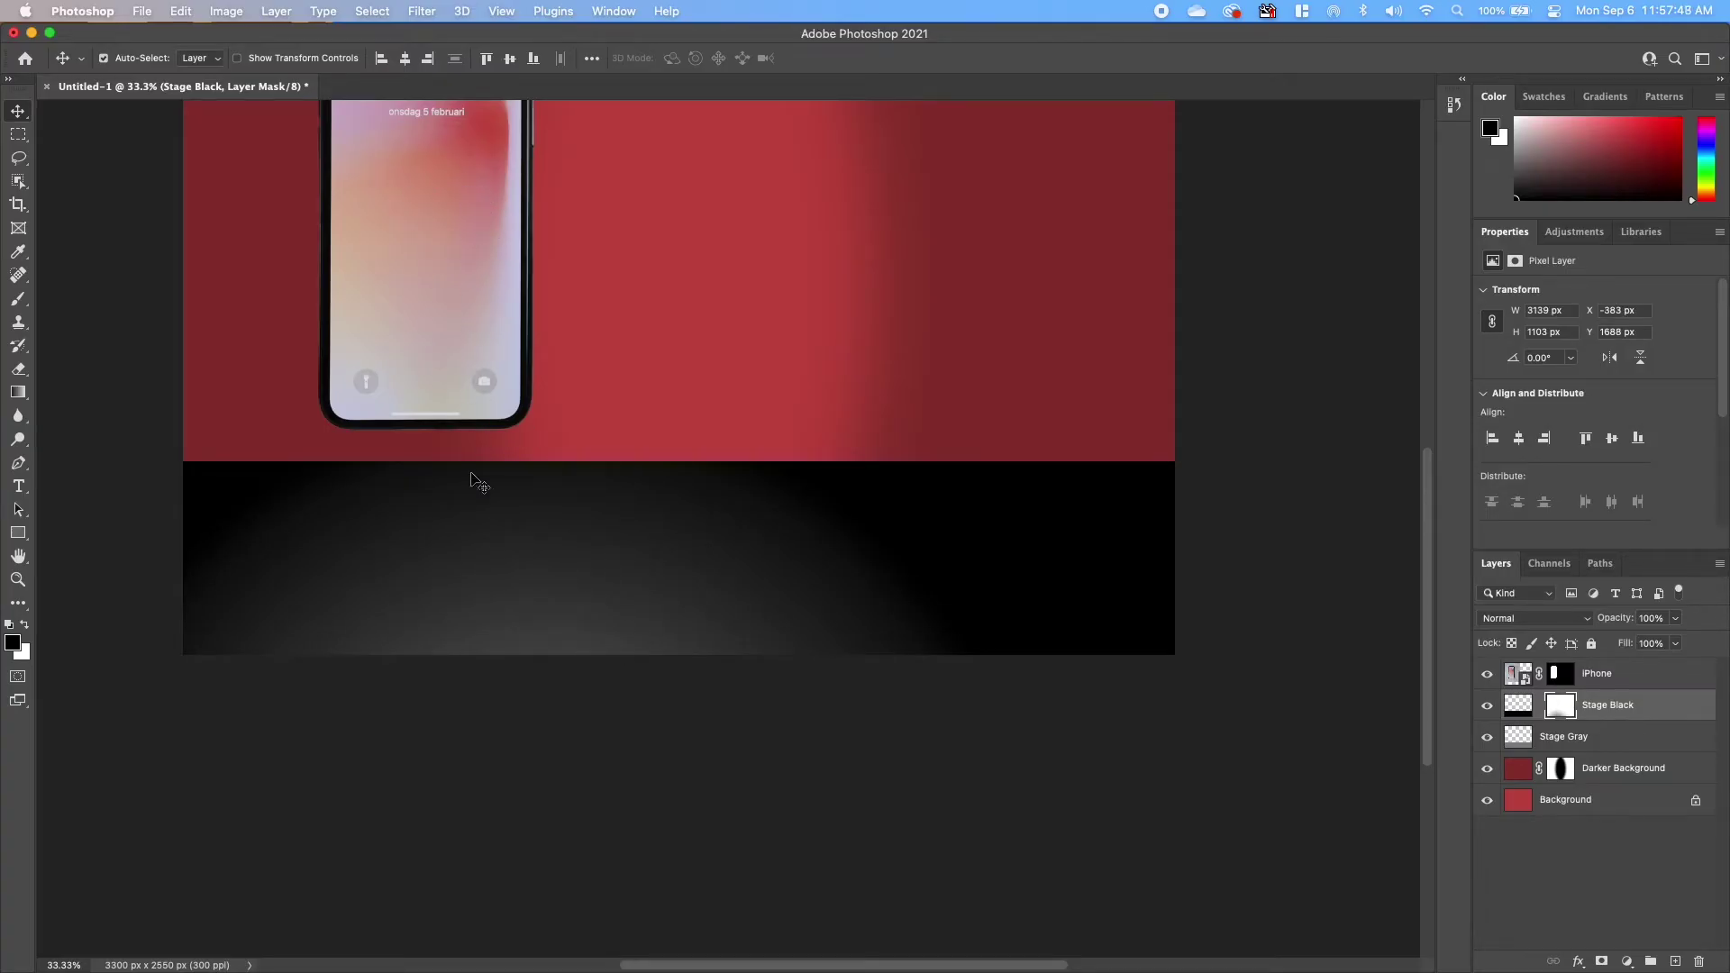
drag(554, 551, 478, 564)
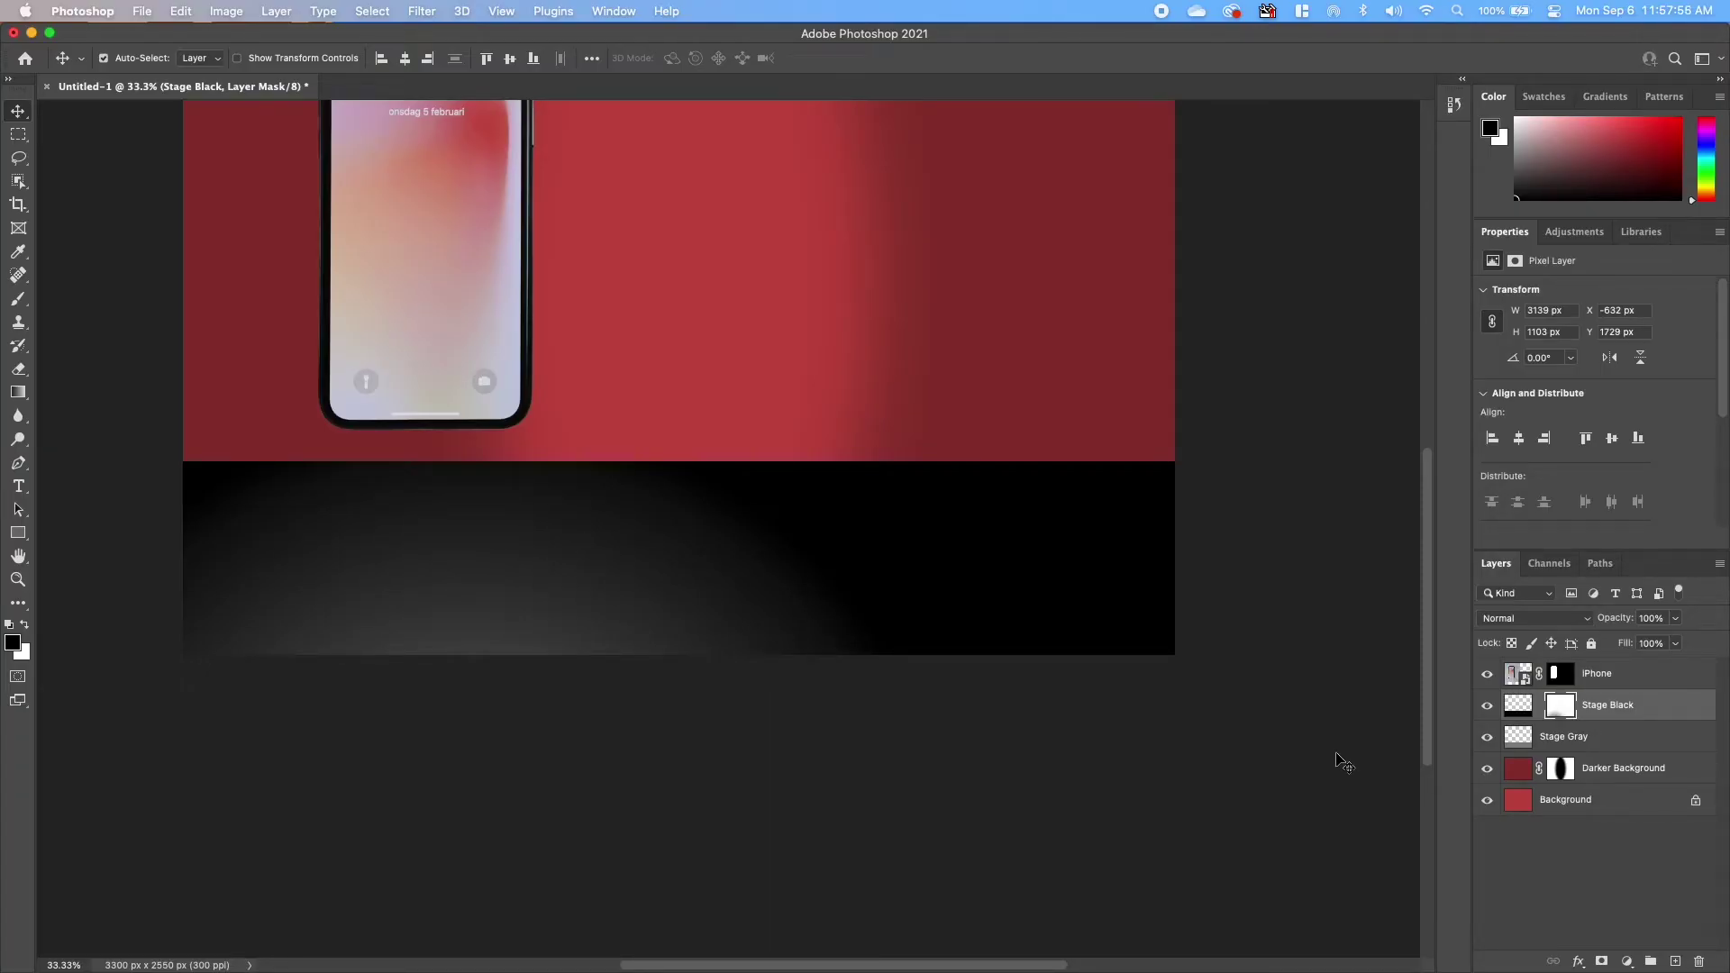
click(1539, 704)
Step: Fully lock the Stage Black, Stage Gray and Darker Background layers
shift+click(1609, 736)
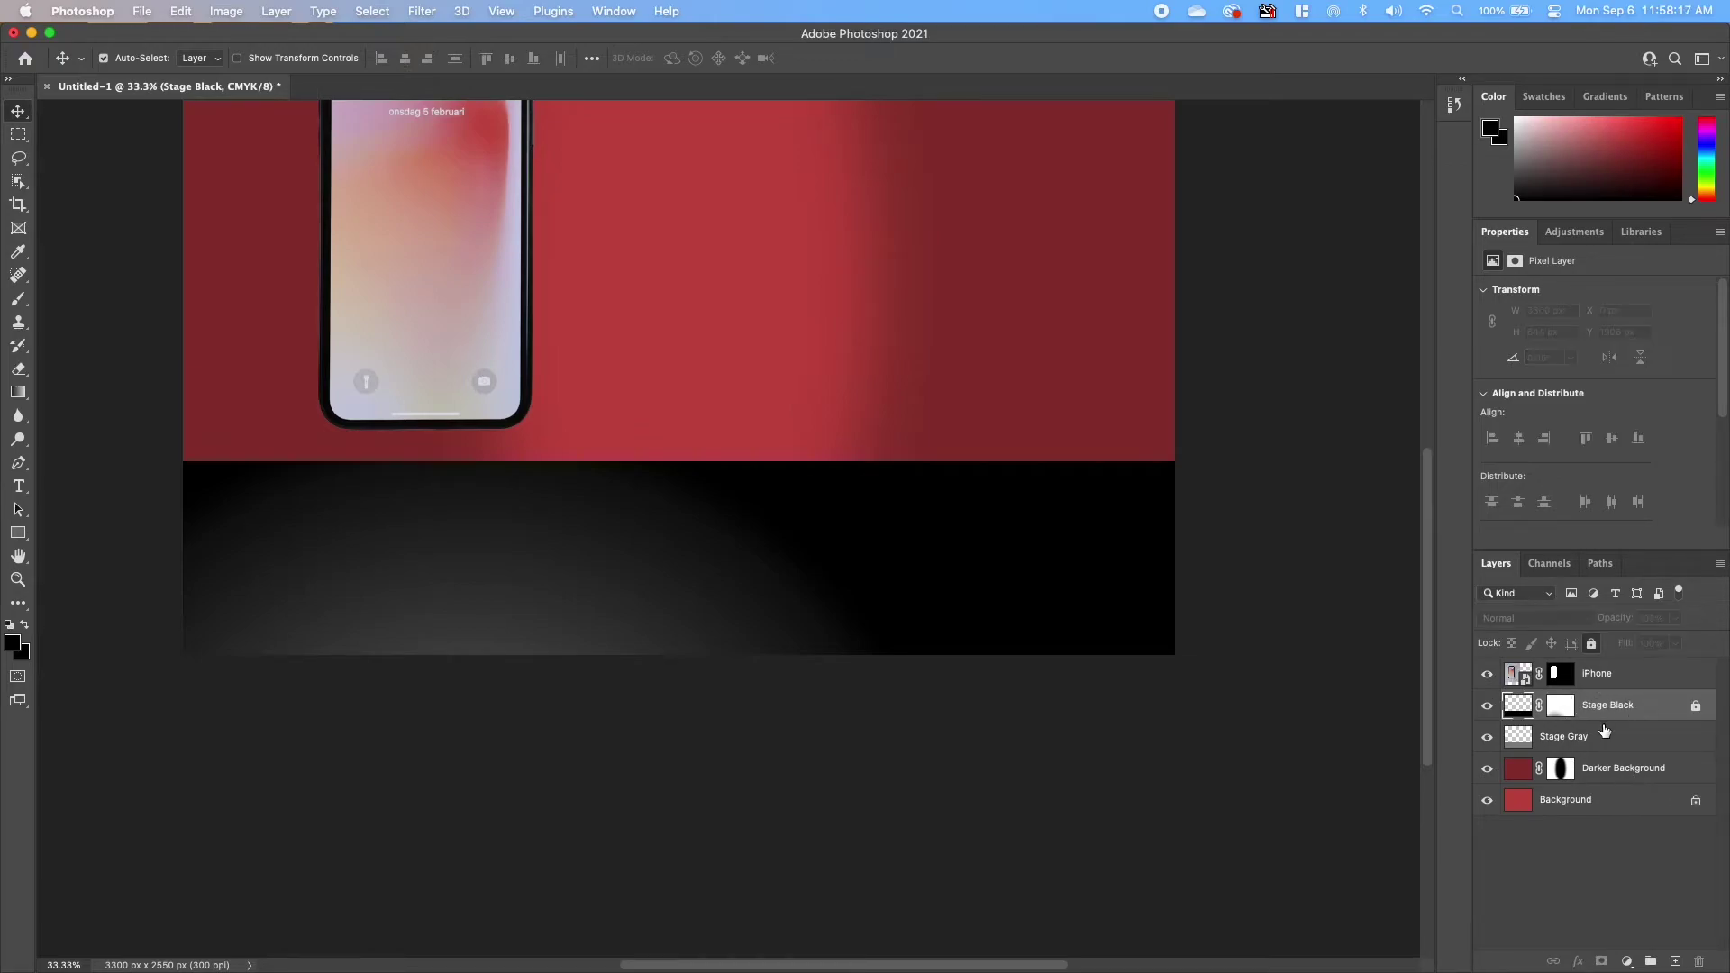
click(1591, 644)
click(1648, 770)
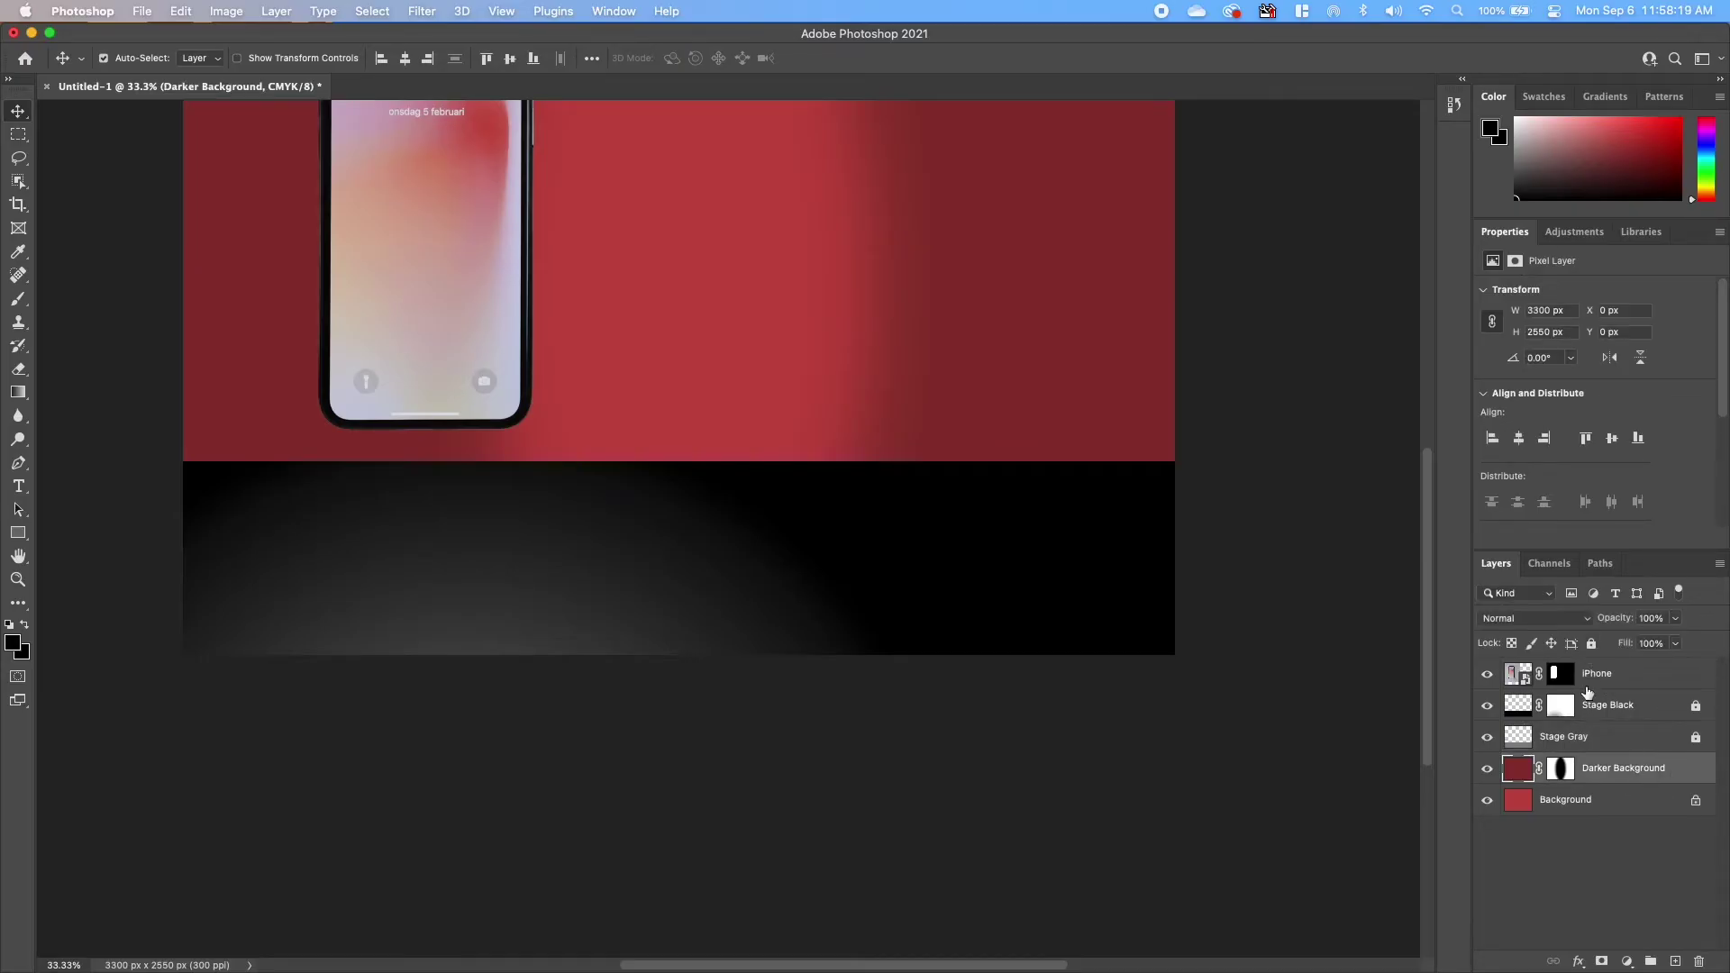
click(1591, 644)
Step: Try to move the locked Stage Black layer on the canvas
click(1639, 805)
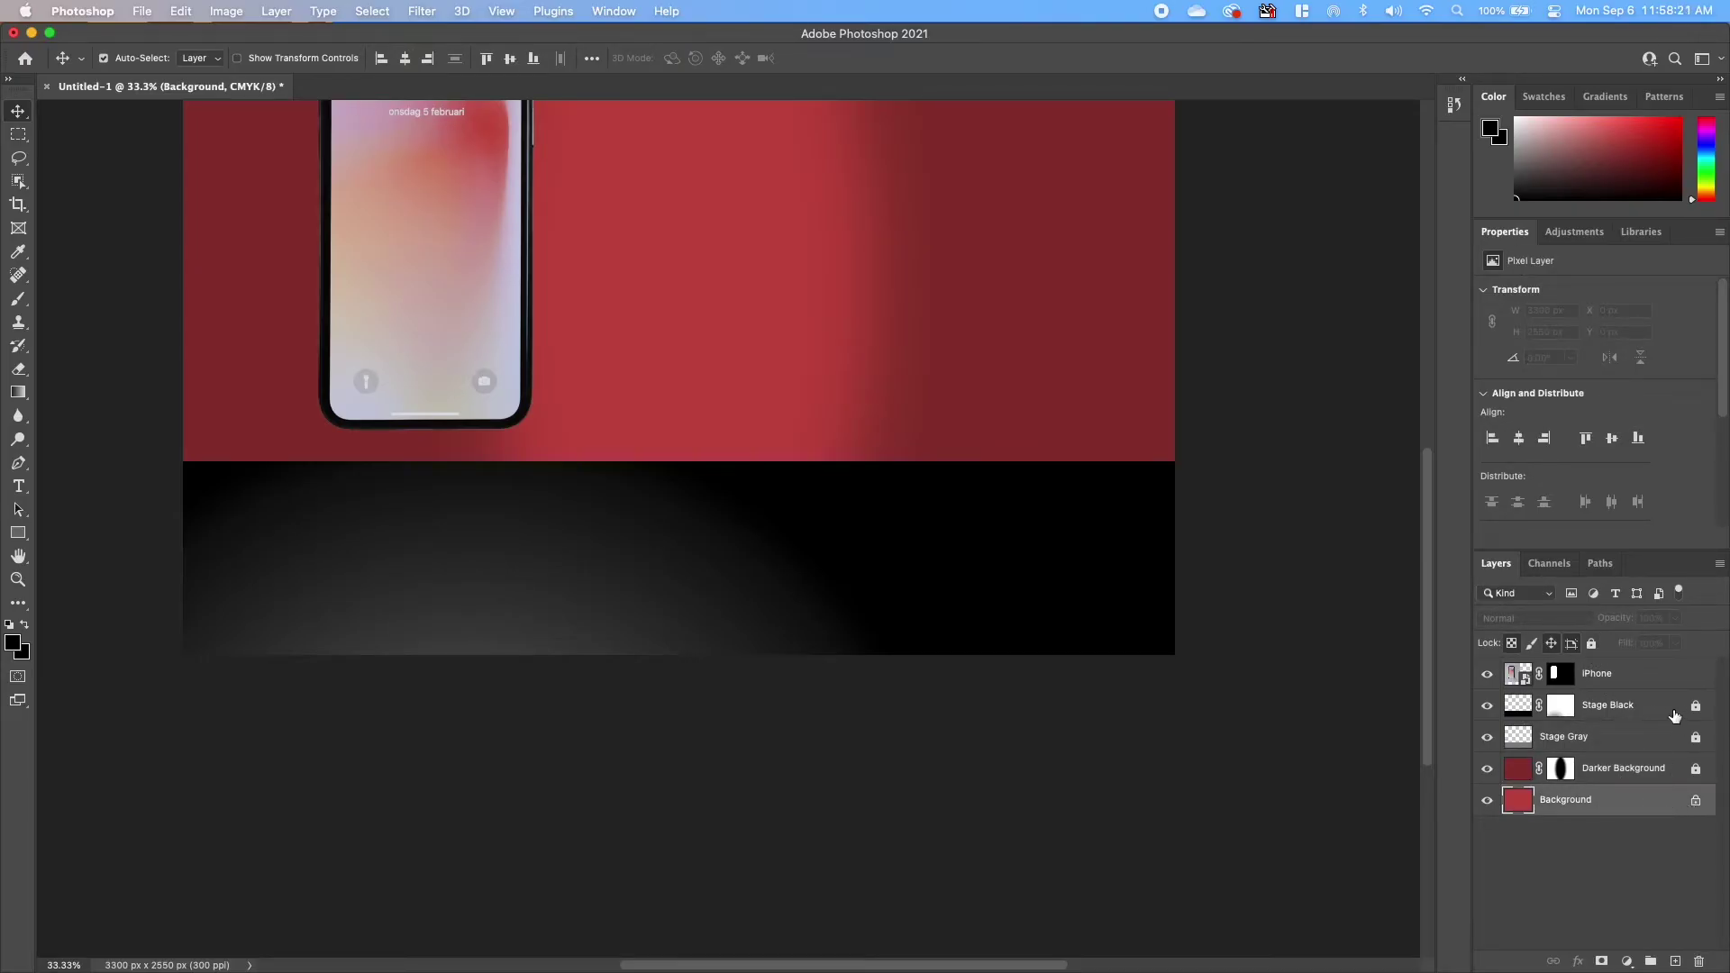
click(1634, 686)
click(1628, 714)
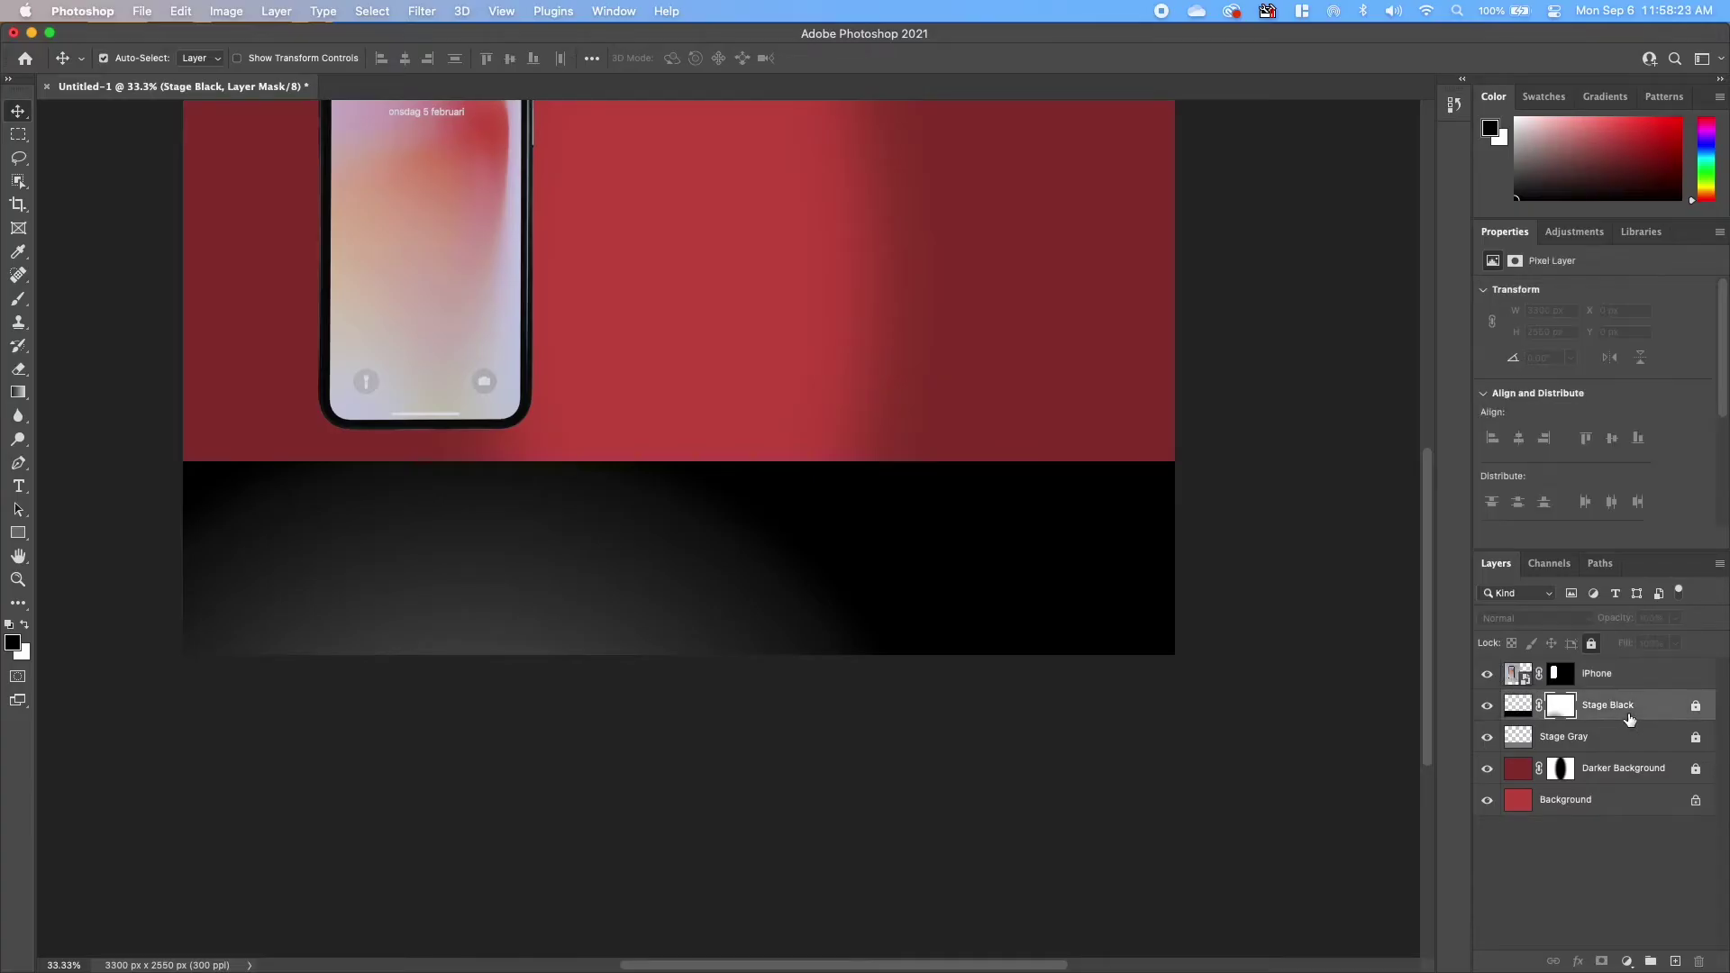
drag(840, 522, 714, 597)
drag(888, 553, 875, 600)
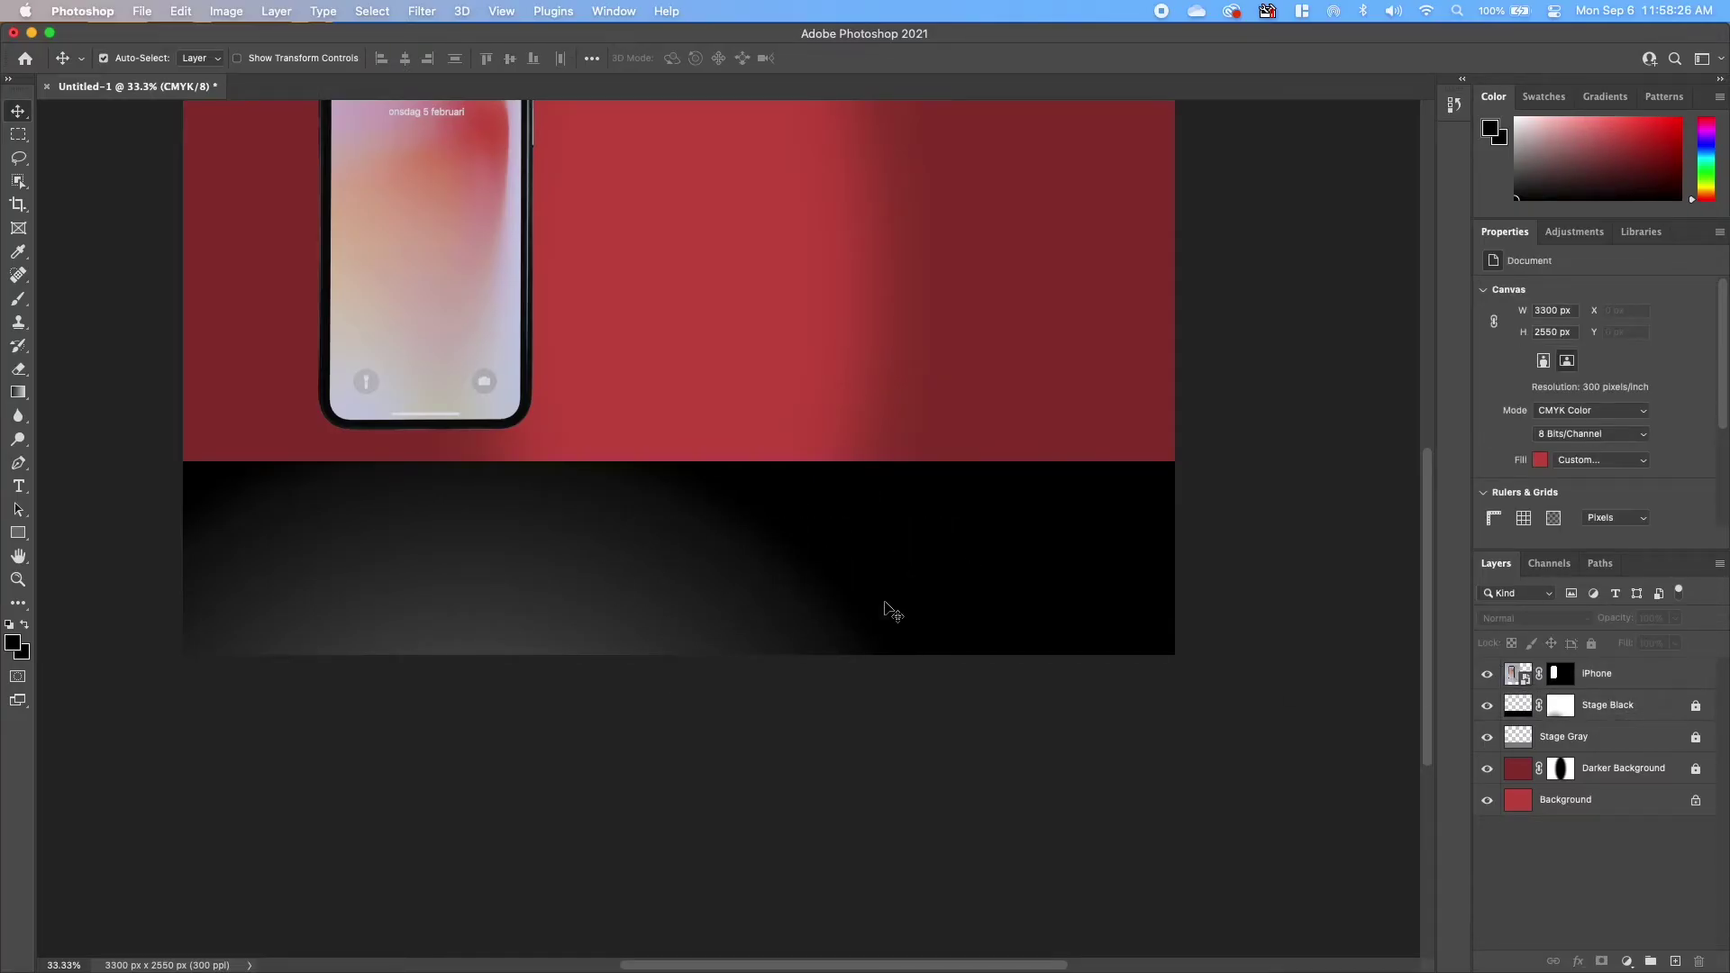
Step: Move the iPhone layer down so the phone stands on the stage, at about X -237 px, Y 36 px
click(1614, 676)
scroll(912, 681, up, 1)
scroll(910, 676, up, 10)
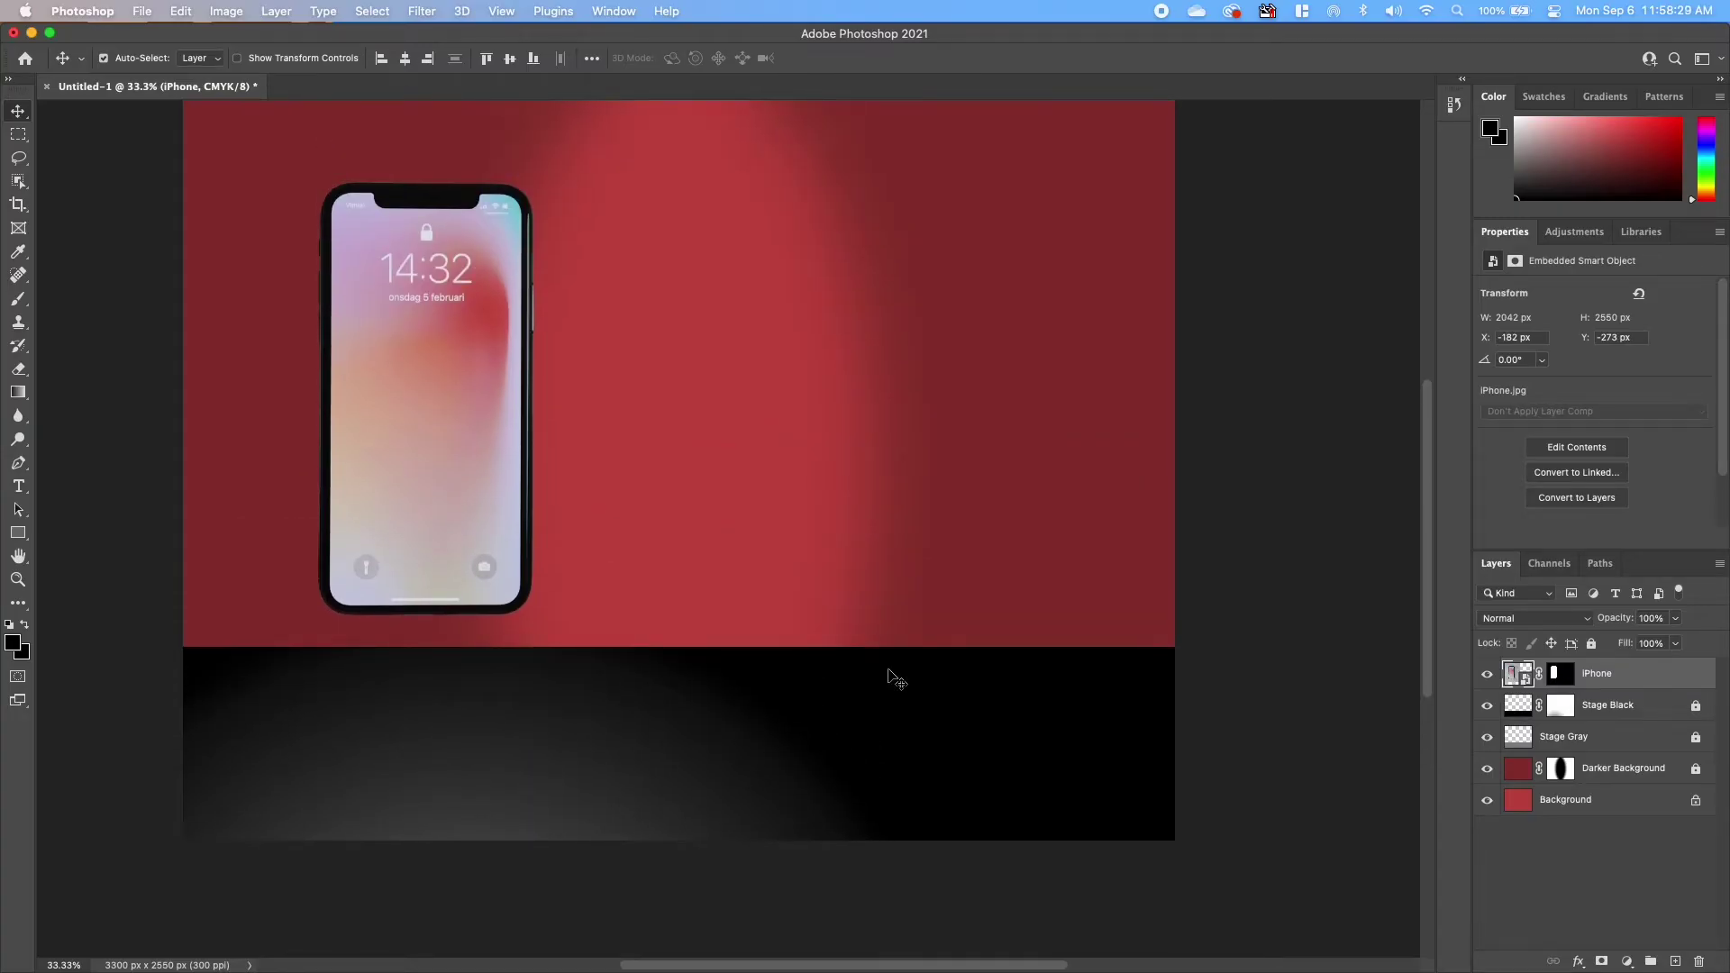
scroll(887, 669, down, 1)
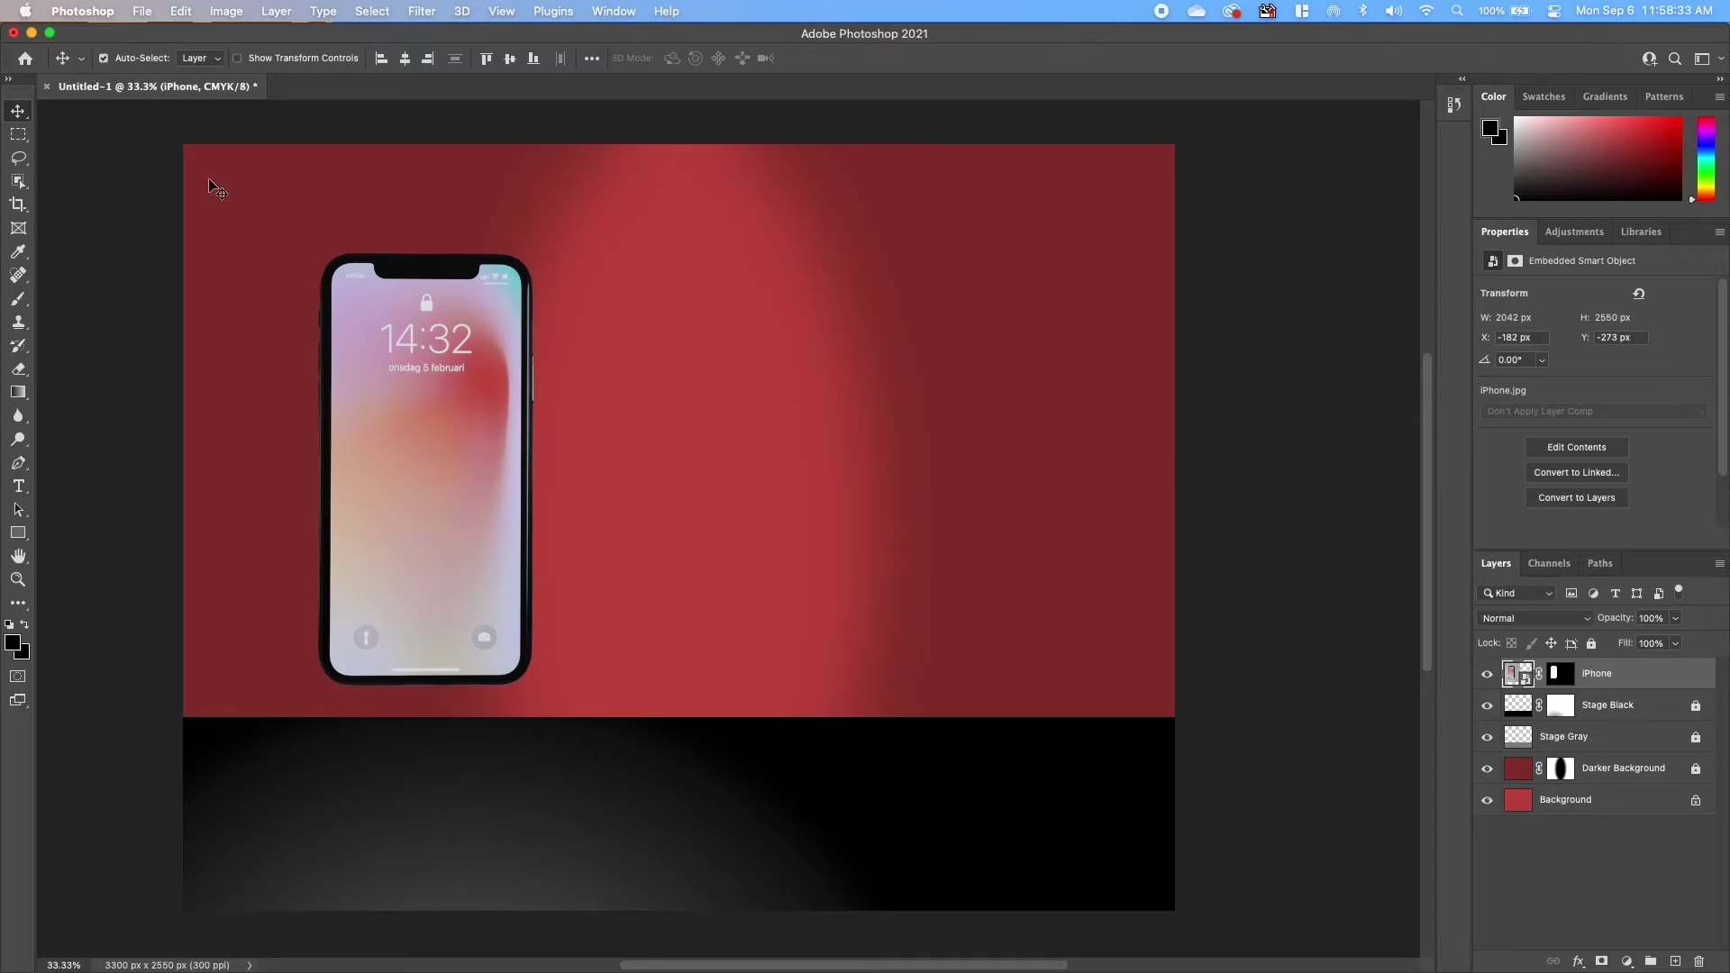
click(419, 488)
drag(419, 488, 404, 579)
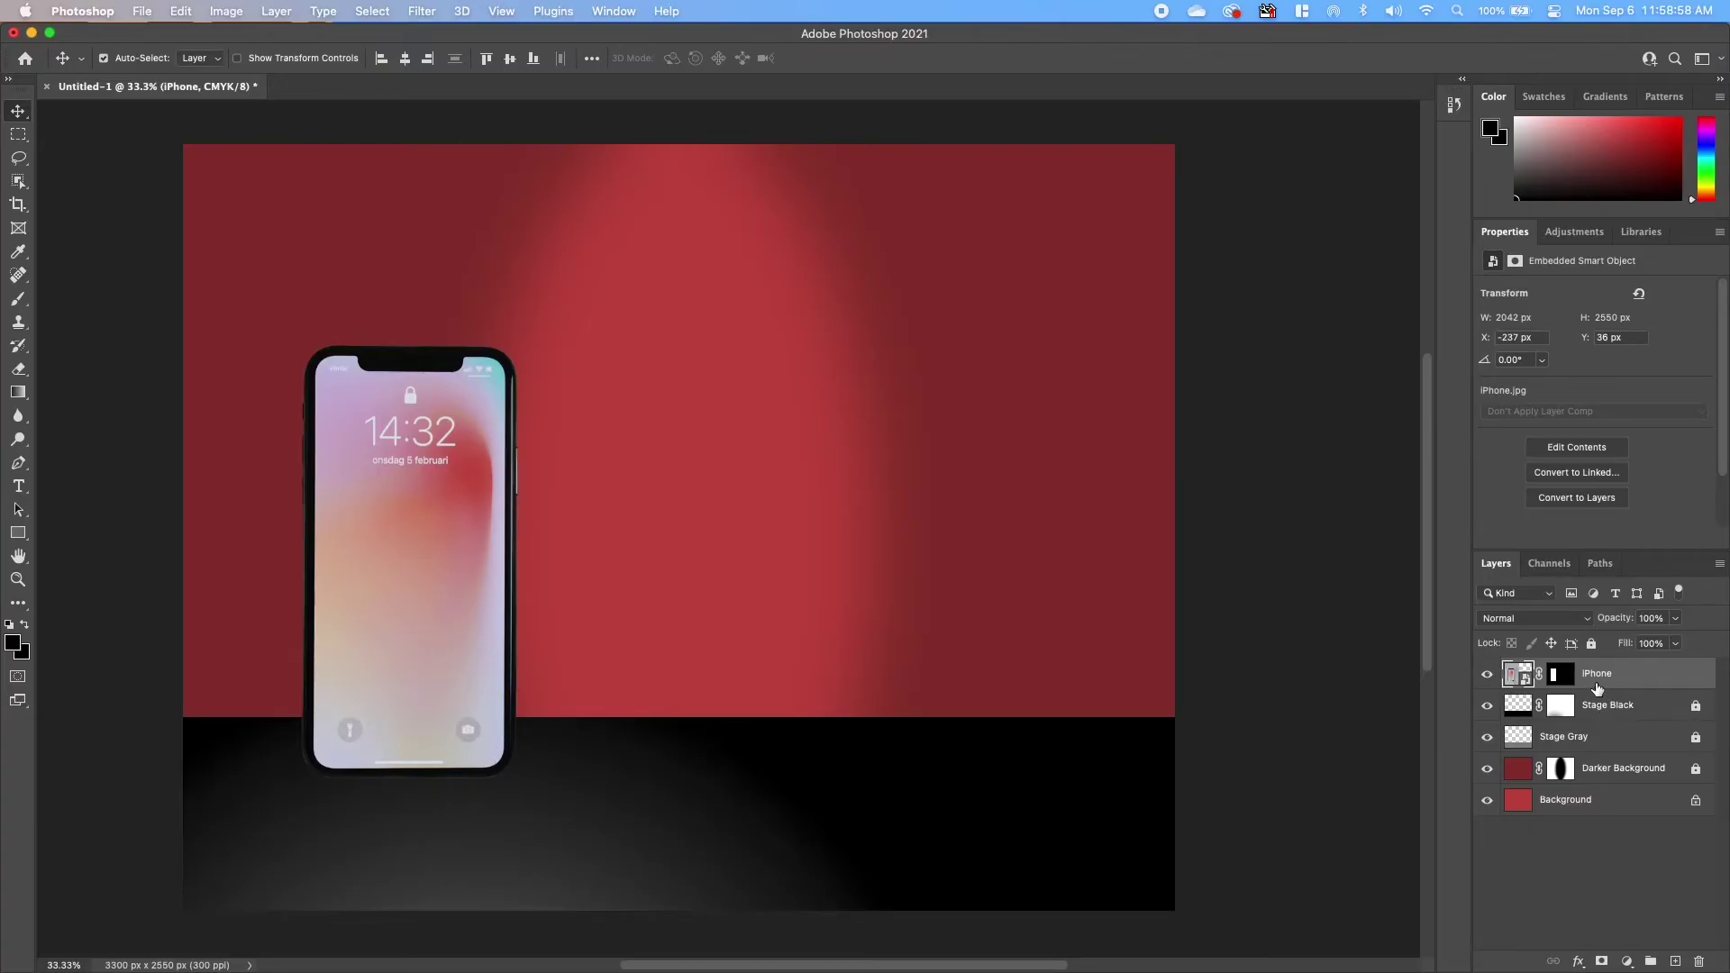
Step: Duplicate the iPhone layer as iPhone copy and flip the copy vertically
right_click(1652, 678)
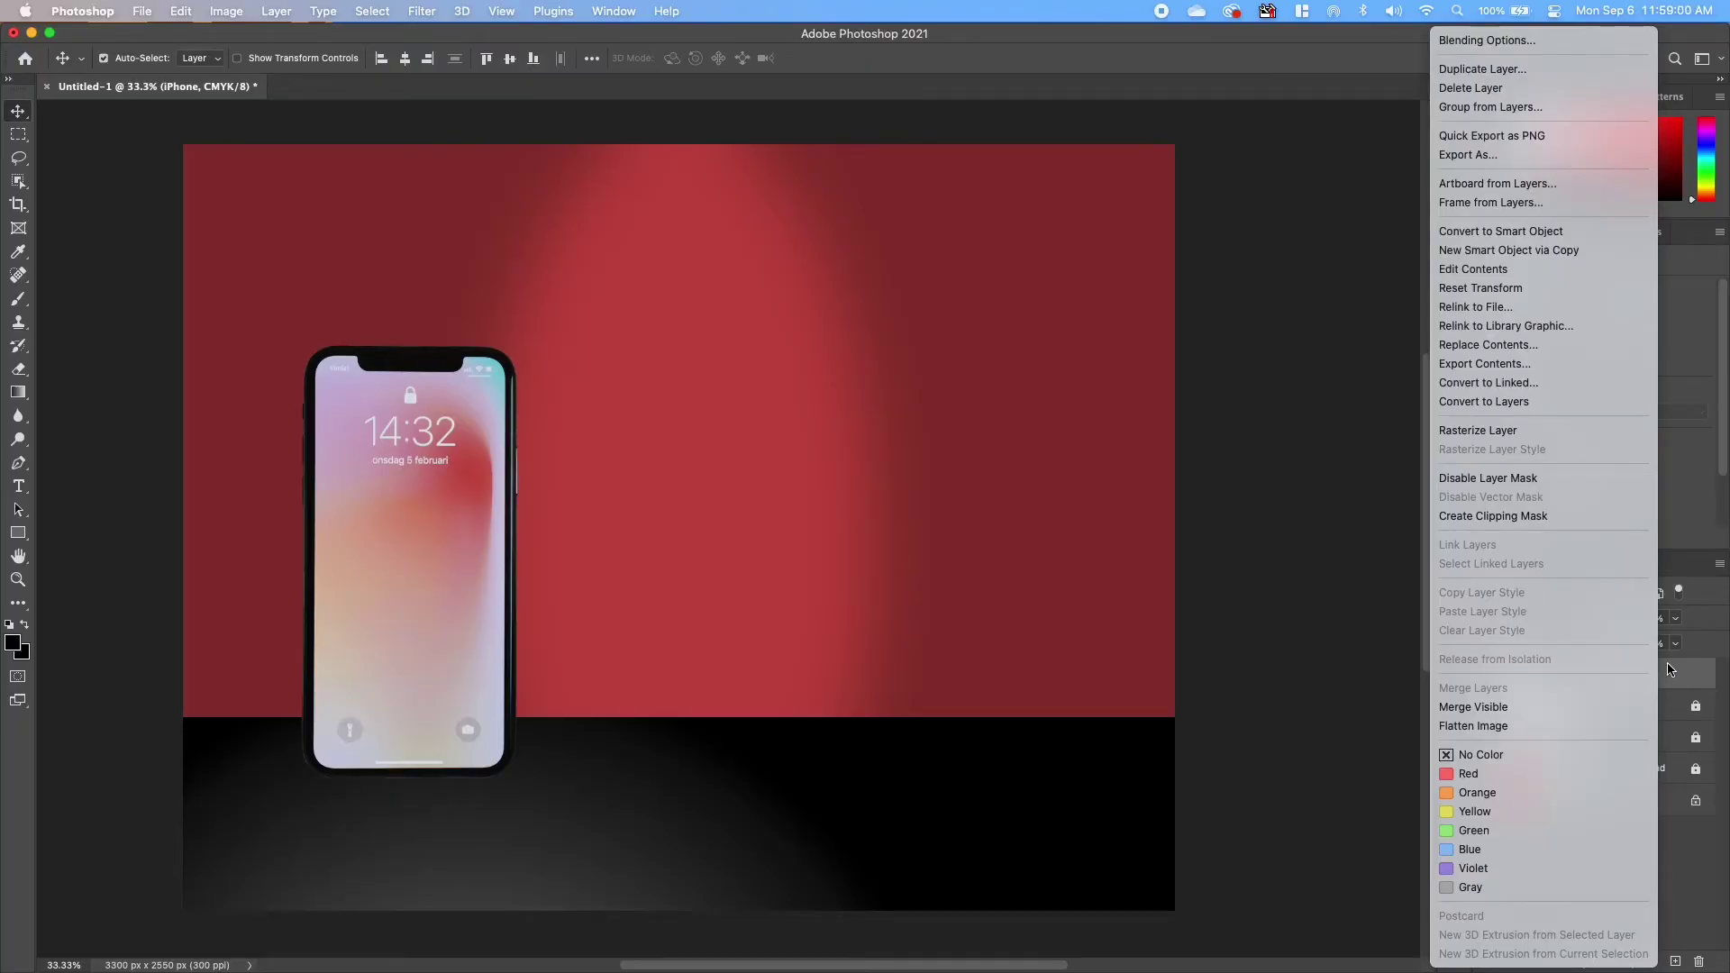
click(1498, 70)
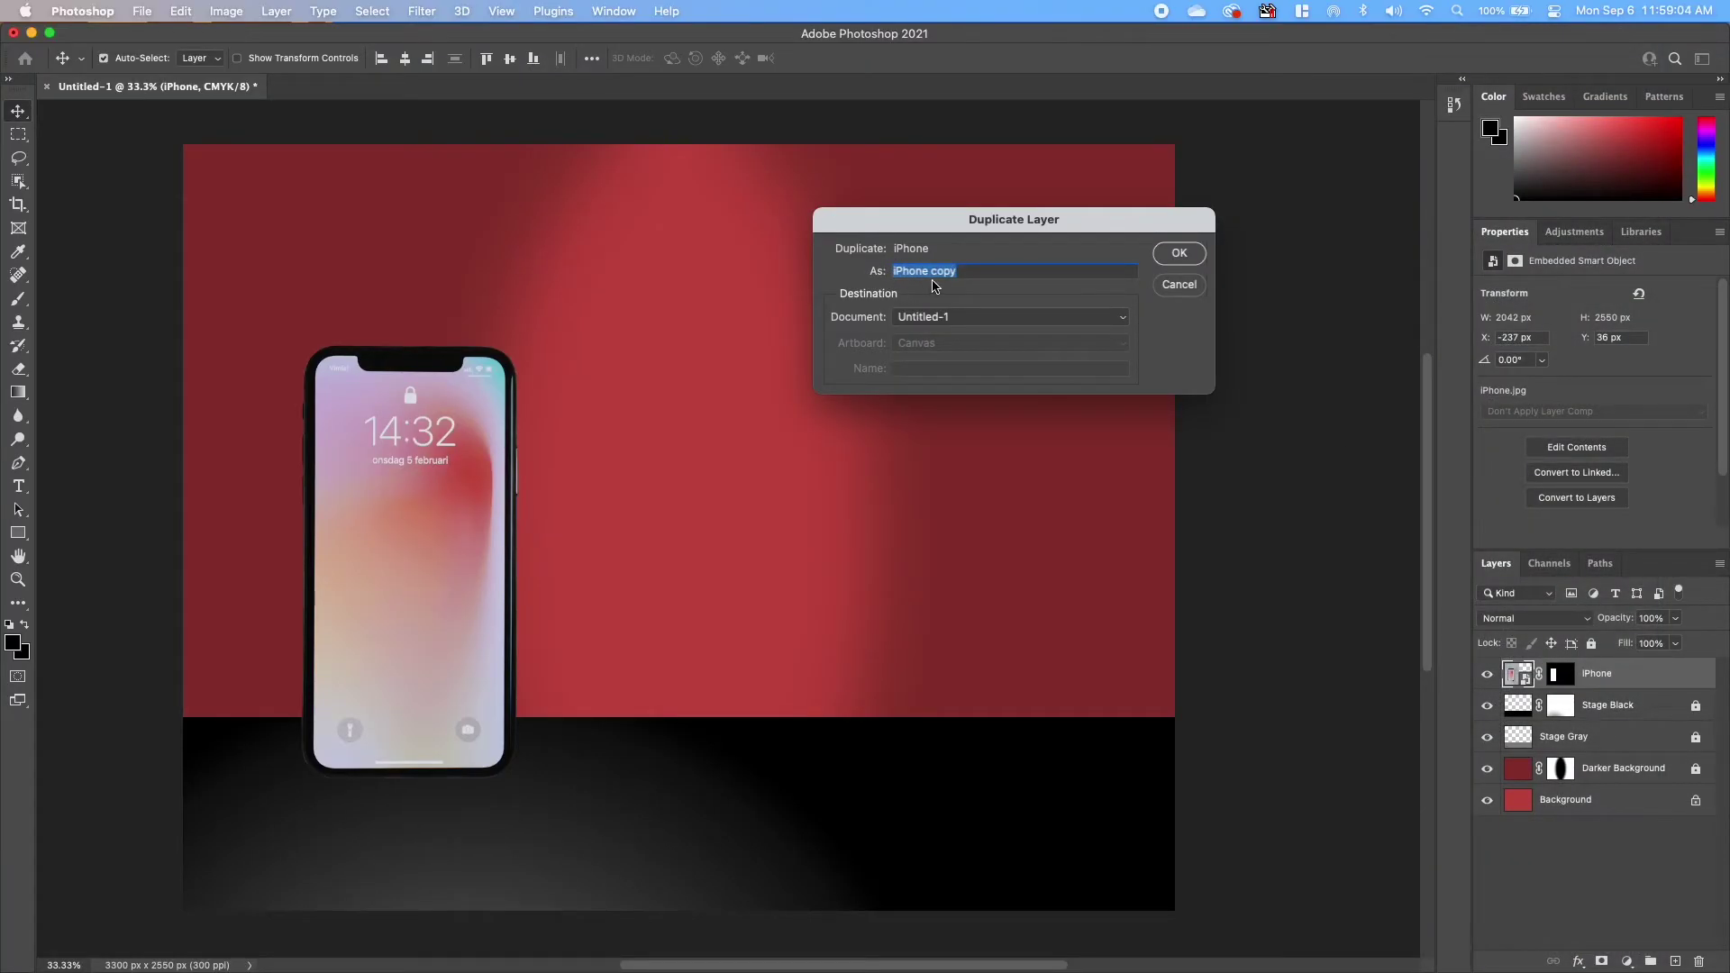
click(1180, 253)
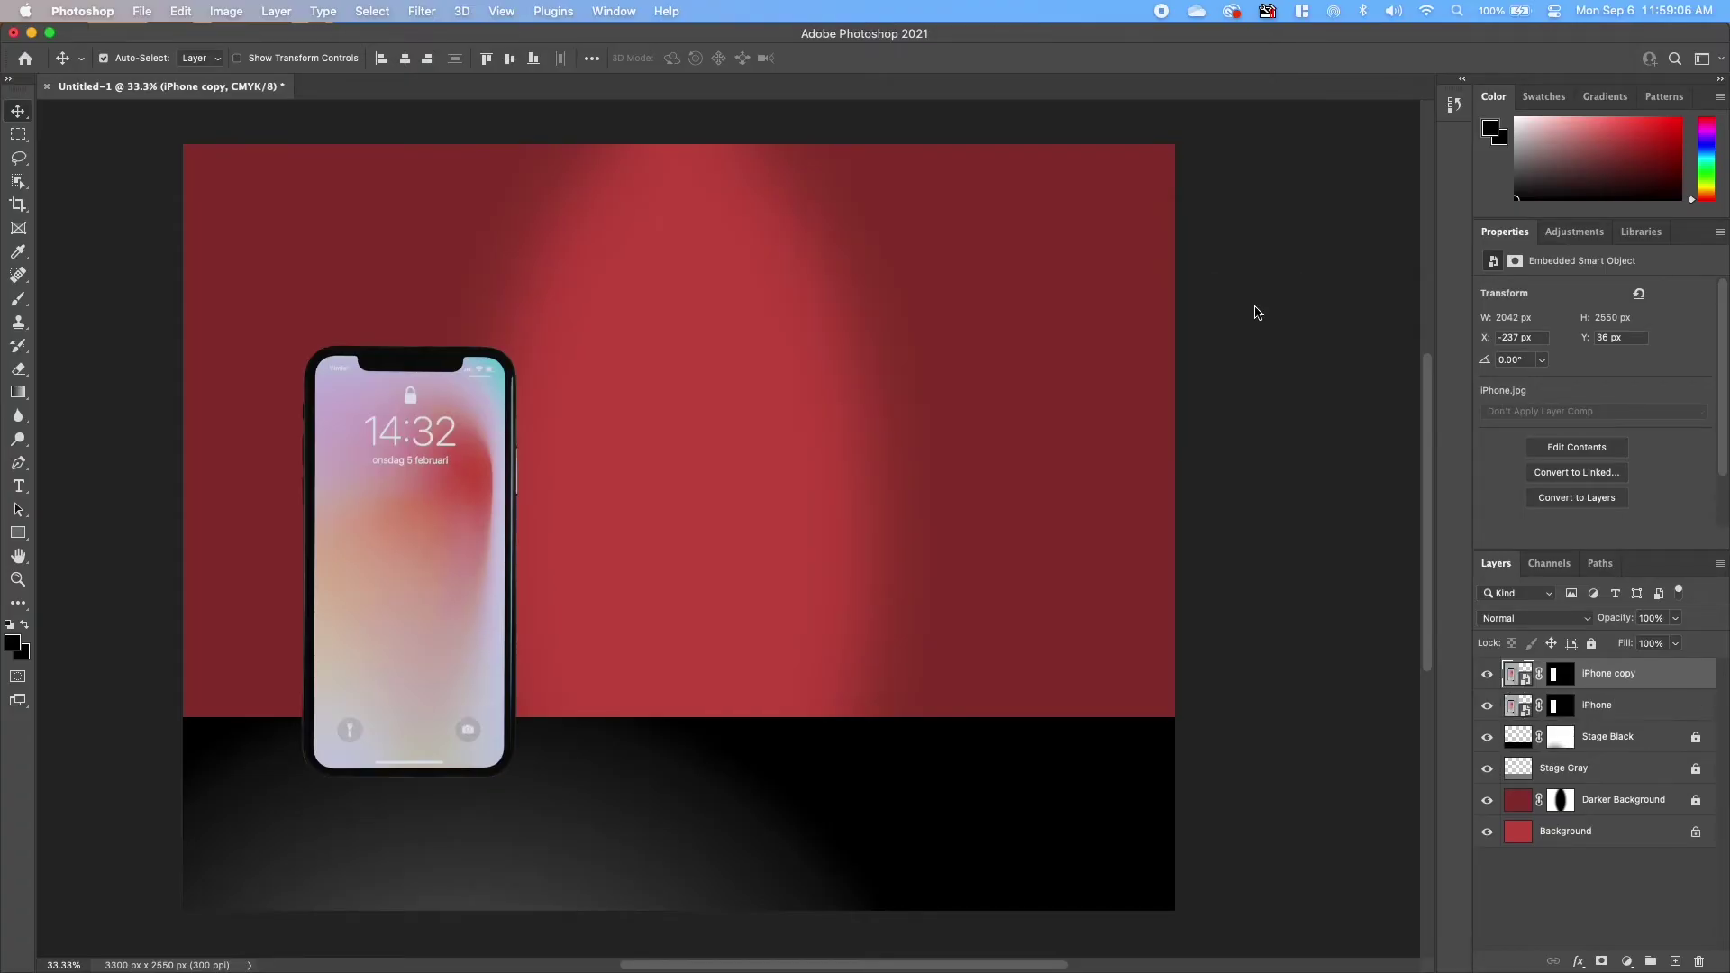
mouse_move(382, 550)
mouse_down()
mouse_move(568, 553)
mouse_move(622, 514)
mouse_move(383, 546)
mouse_up()
click(181, 12)
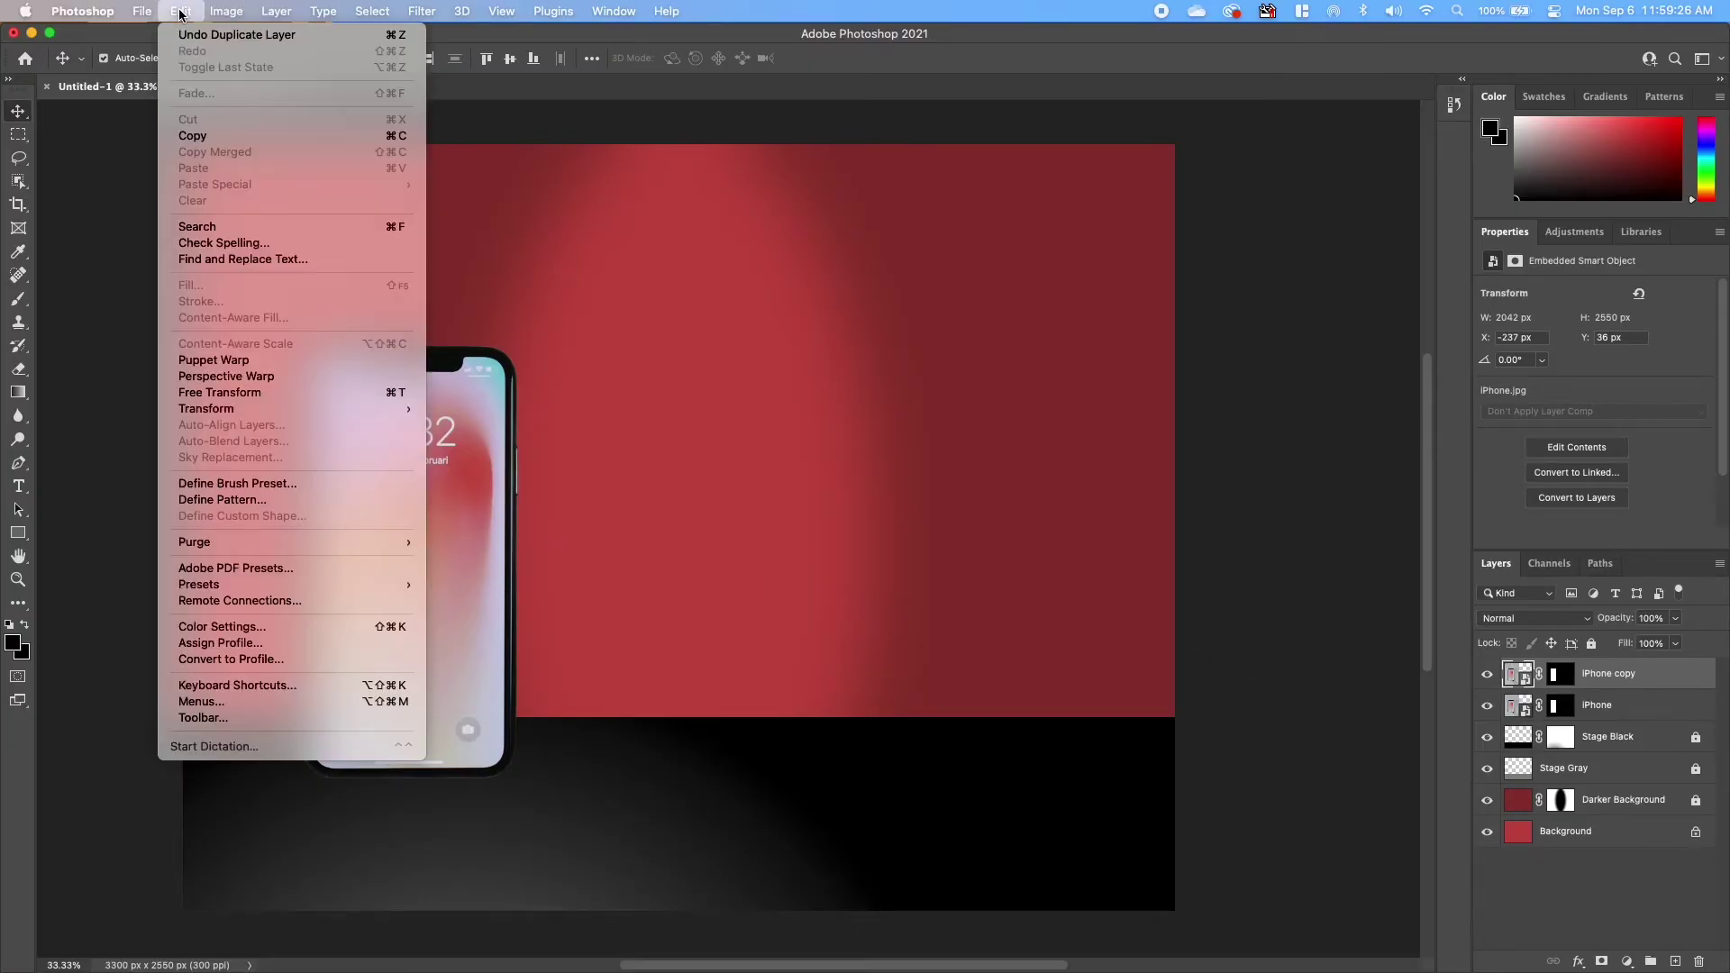
mouse_move(287, 411)
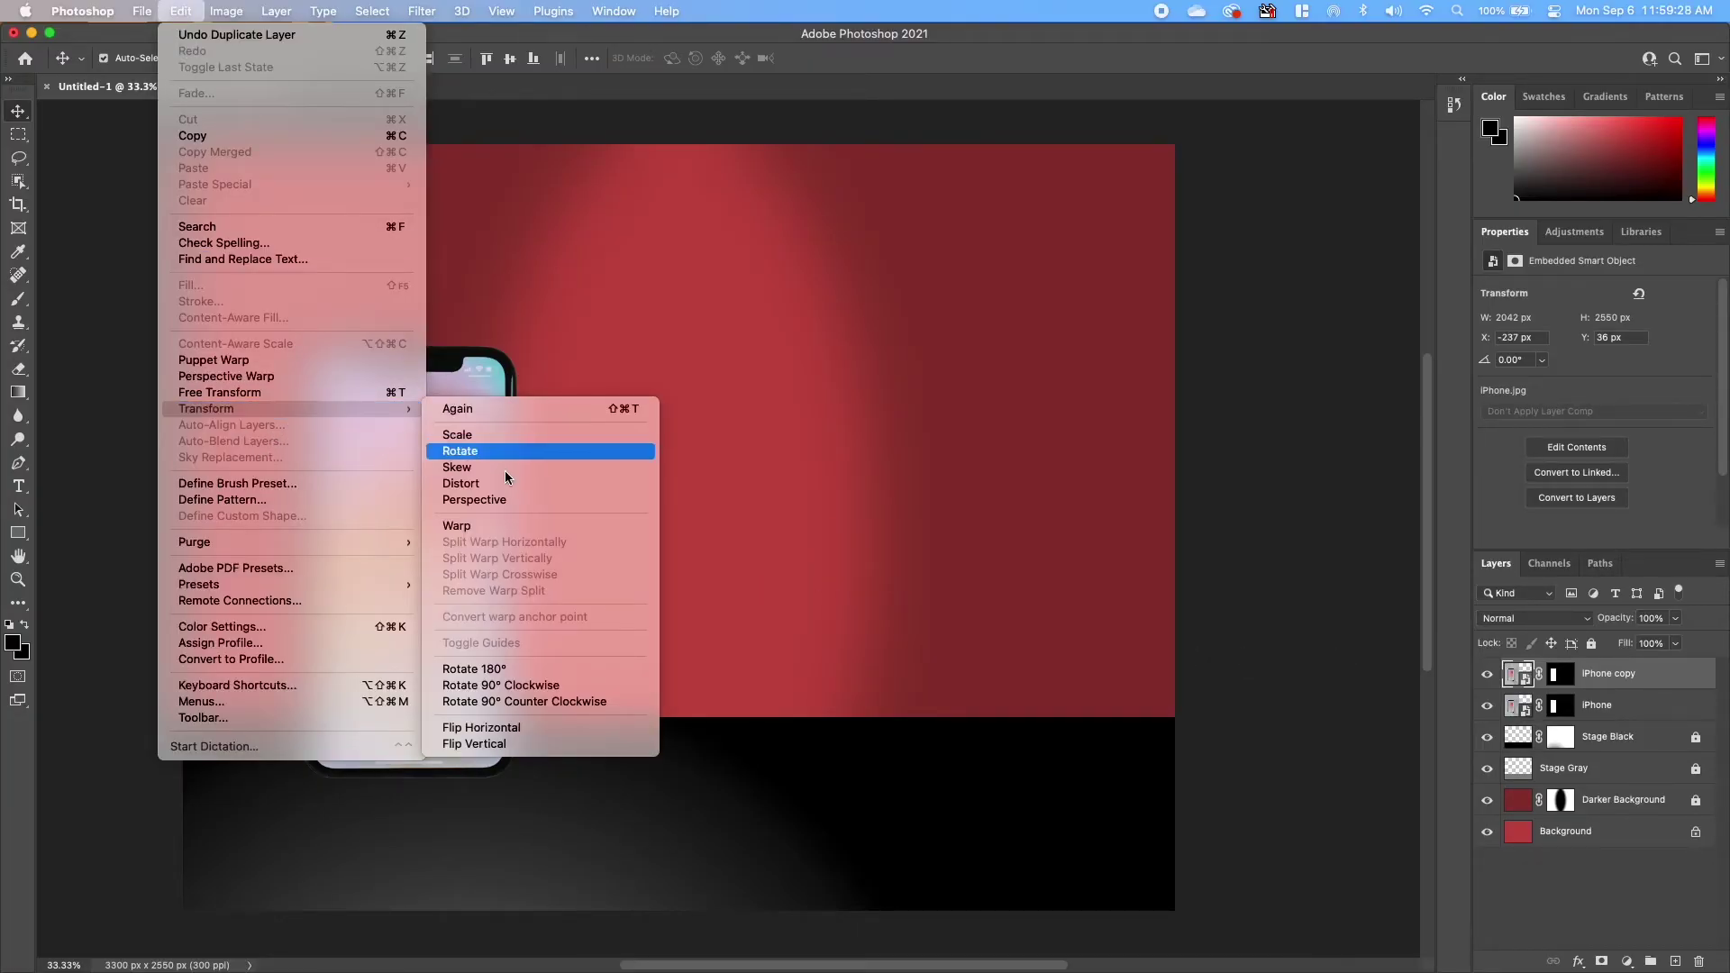
click(484, 746)
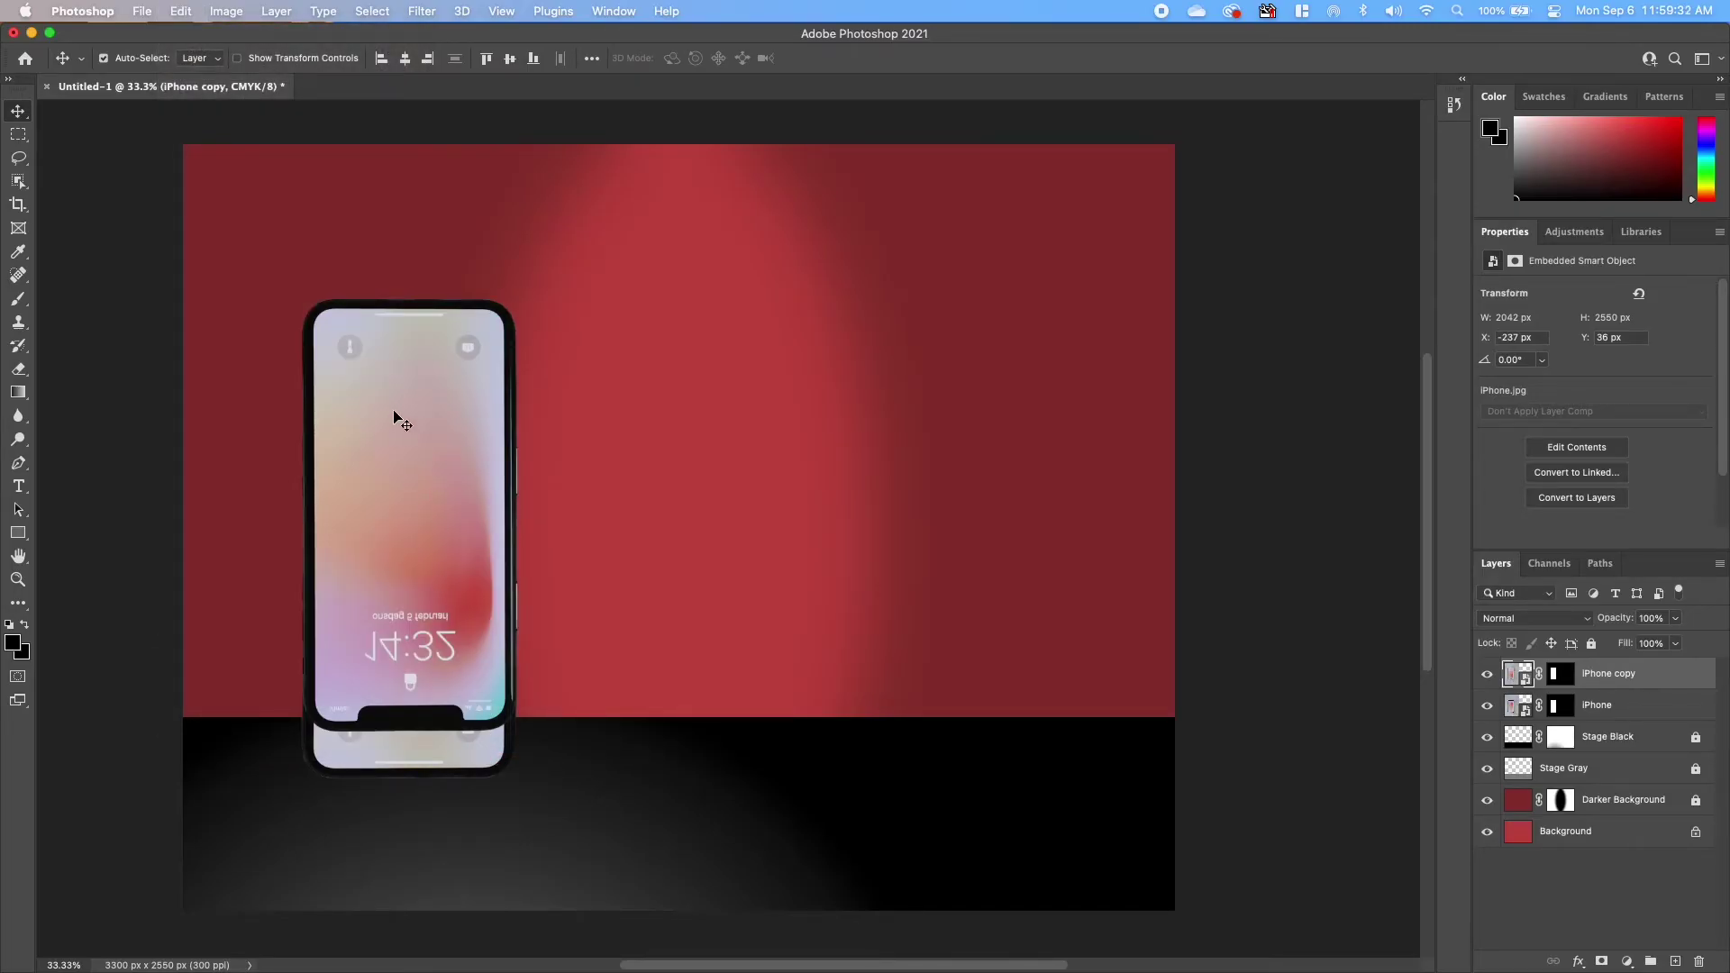
Step: Move the flipped iPhone copy directly beneath the phone, at about Y 1628 px, and set its opacity to 20%
drag(394, 412, 386, 891)
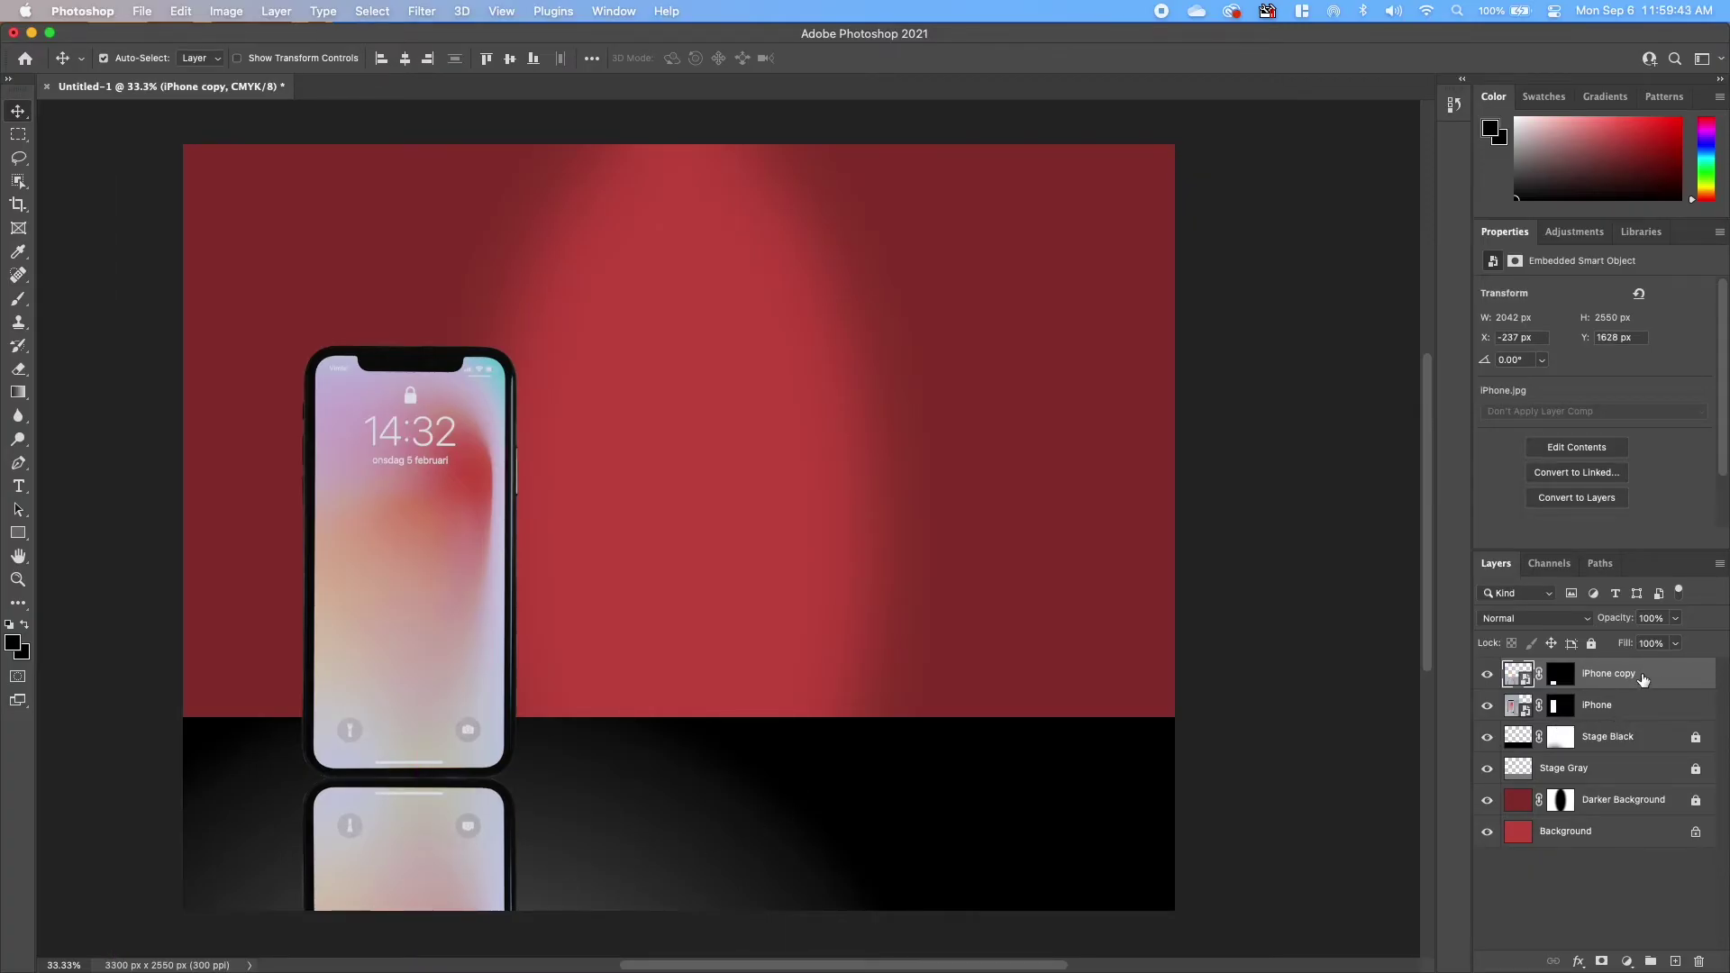
click(1674, 623)
drag(1678, 642, 1612, 645)
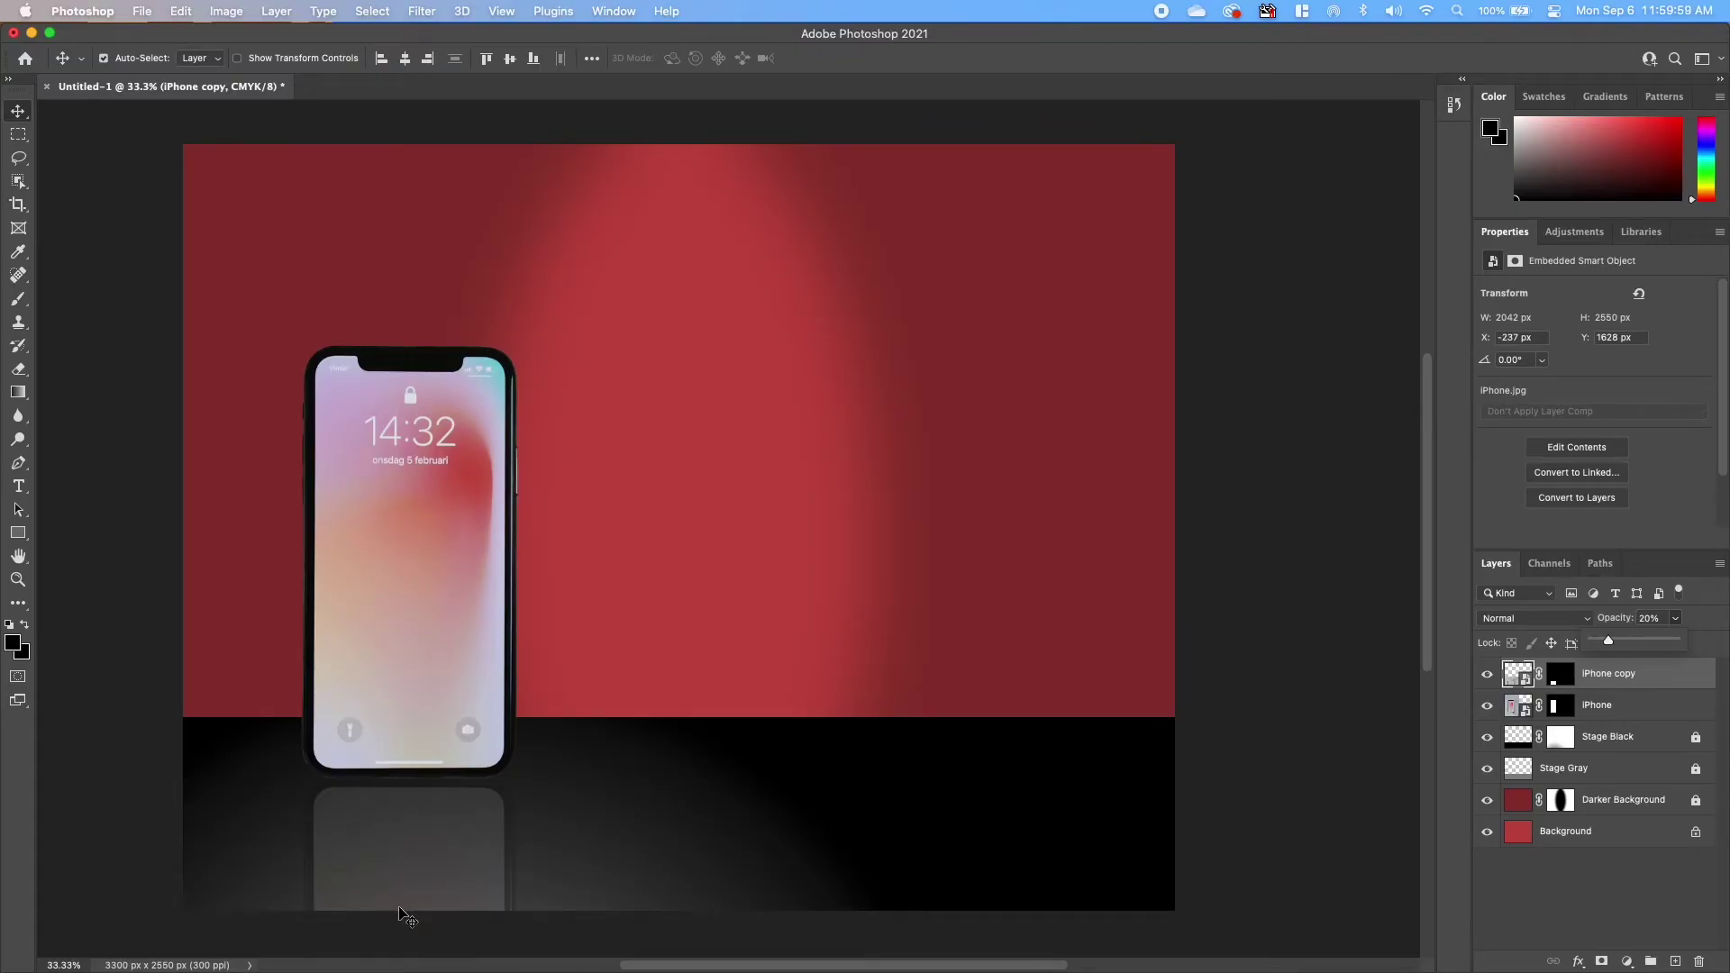
Step: Fade the reflection's lower end with a linear black-to-transparent gradient on the iPhone copy mask, running from below the canvas upward
click(1563, 685)
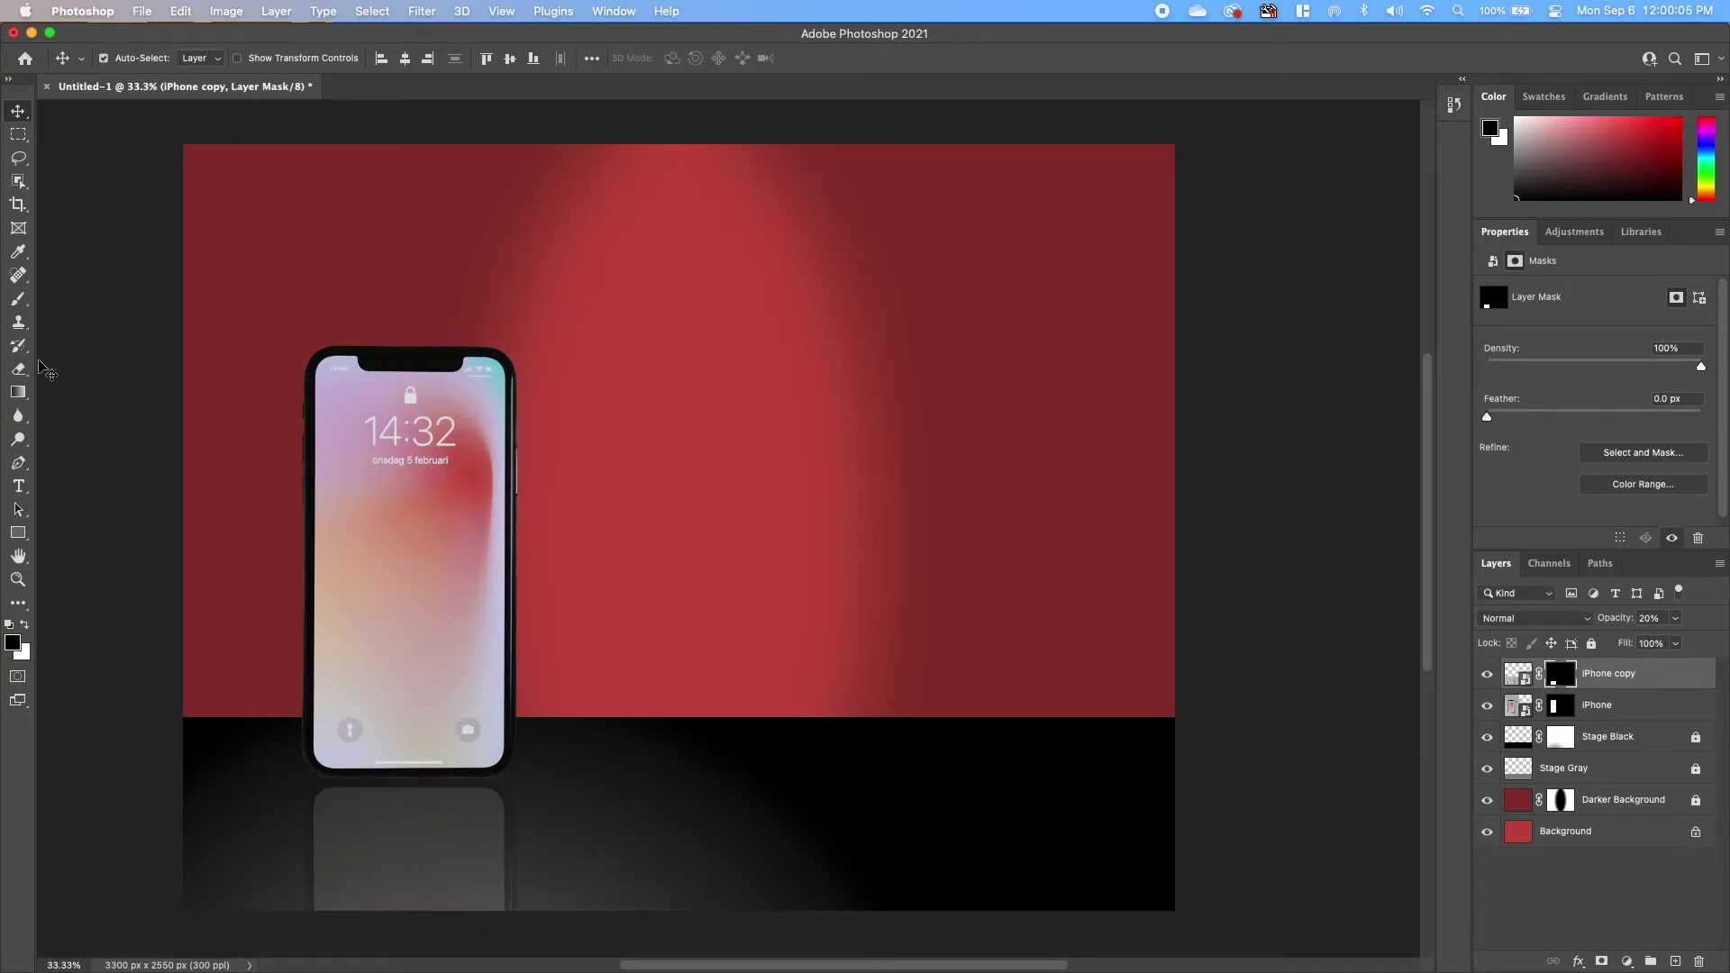
click(18, 392)
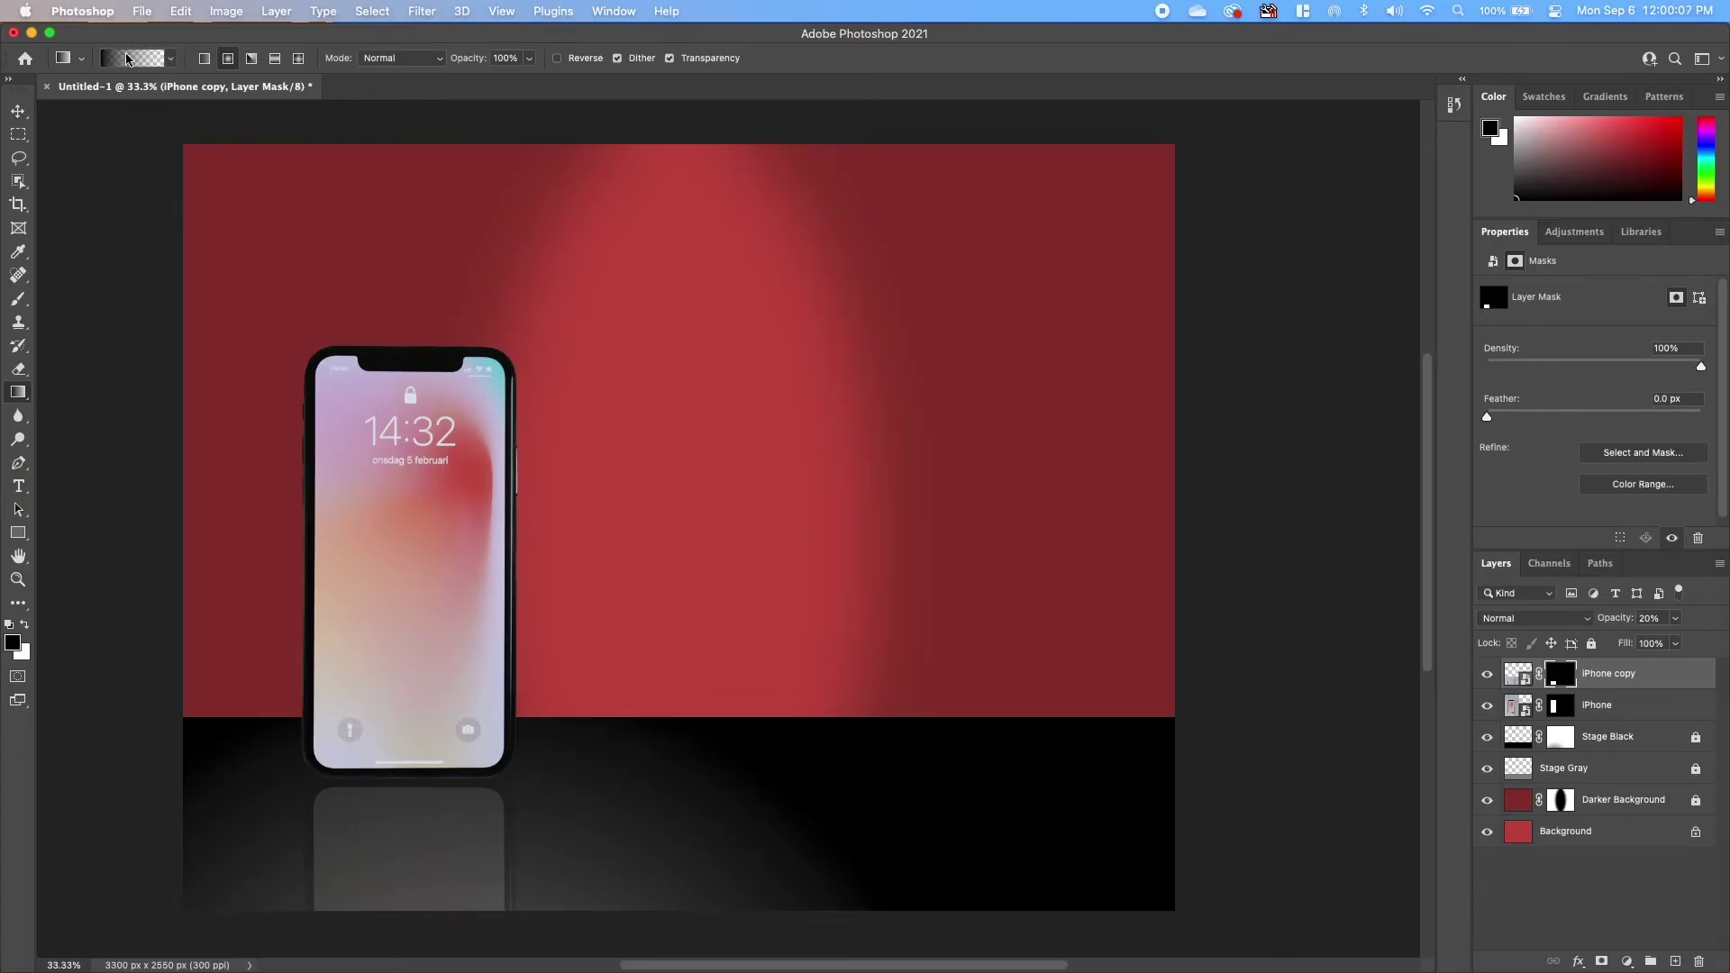
click(205, 60)
click(229, 62)
drag(405, 937, 404, 816)
drag(405, 939, 404, 822)
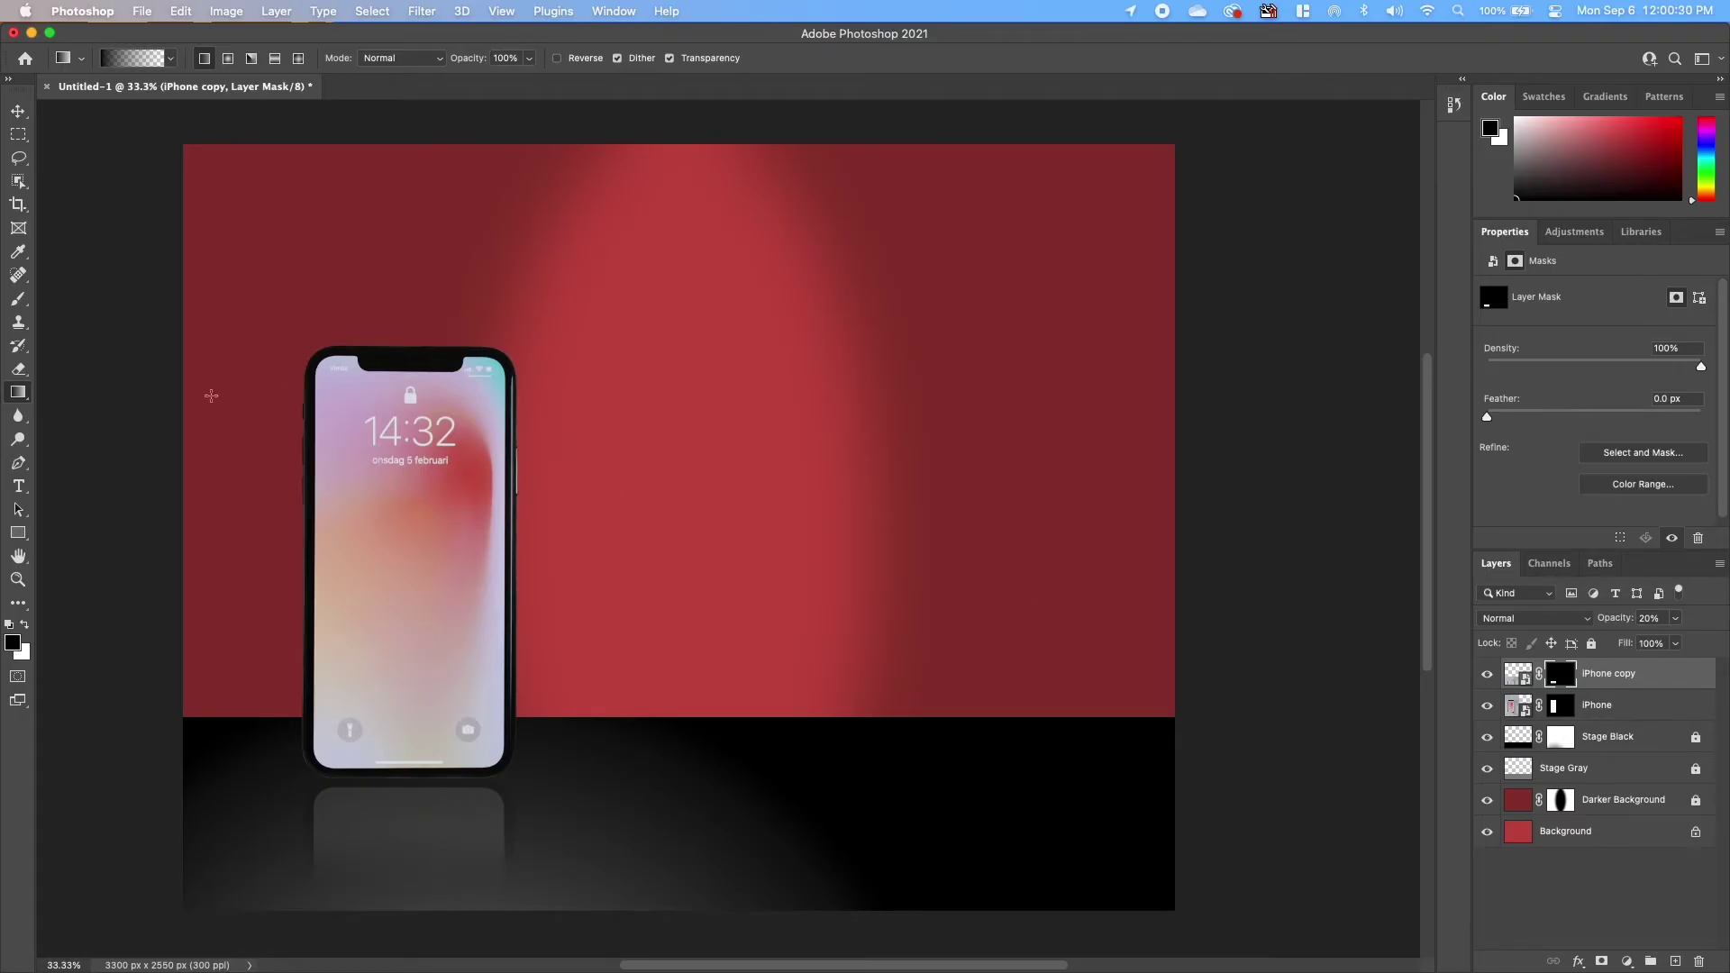
Step: Move the iPhone and iPhone copy layers together slightly to the right, placing the reflection at about X -59 px, Y 1638 px
shift+click(1632, 708)
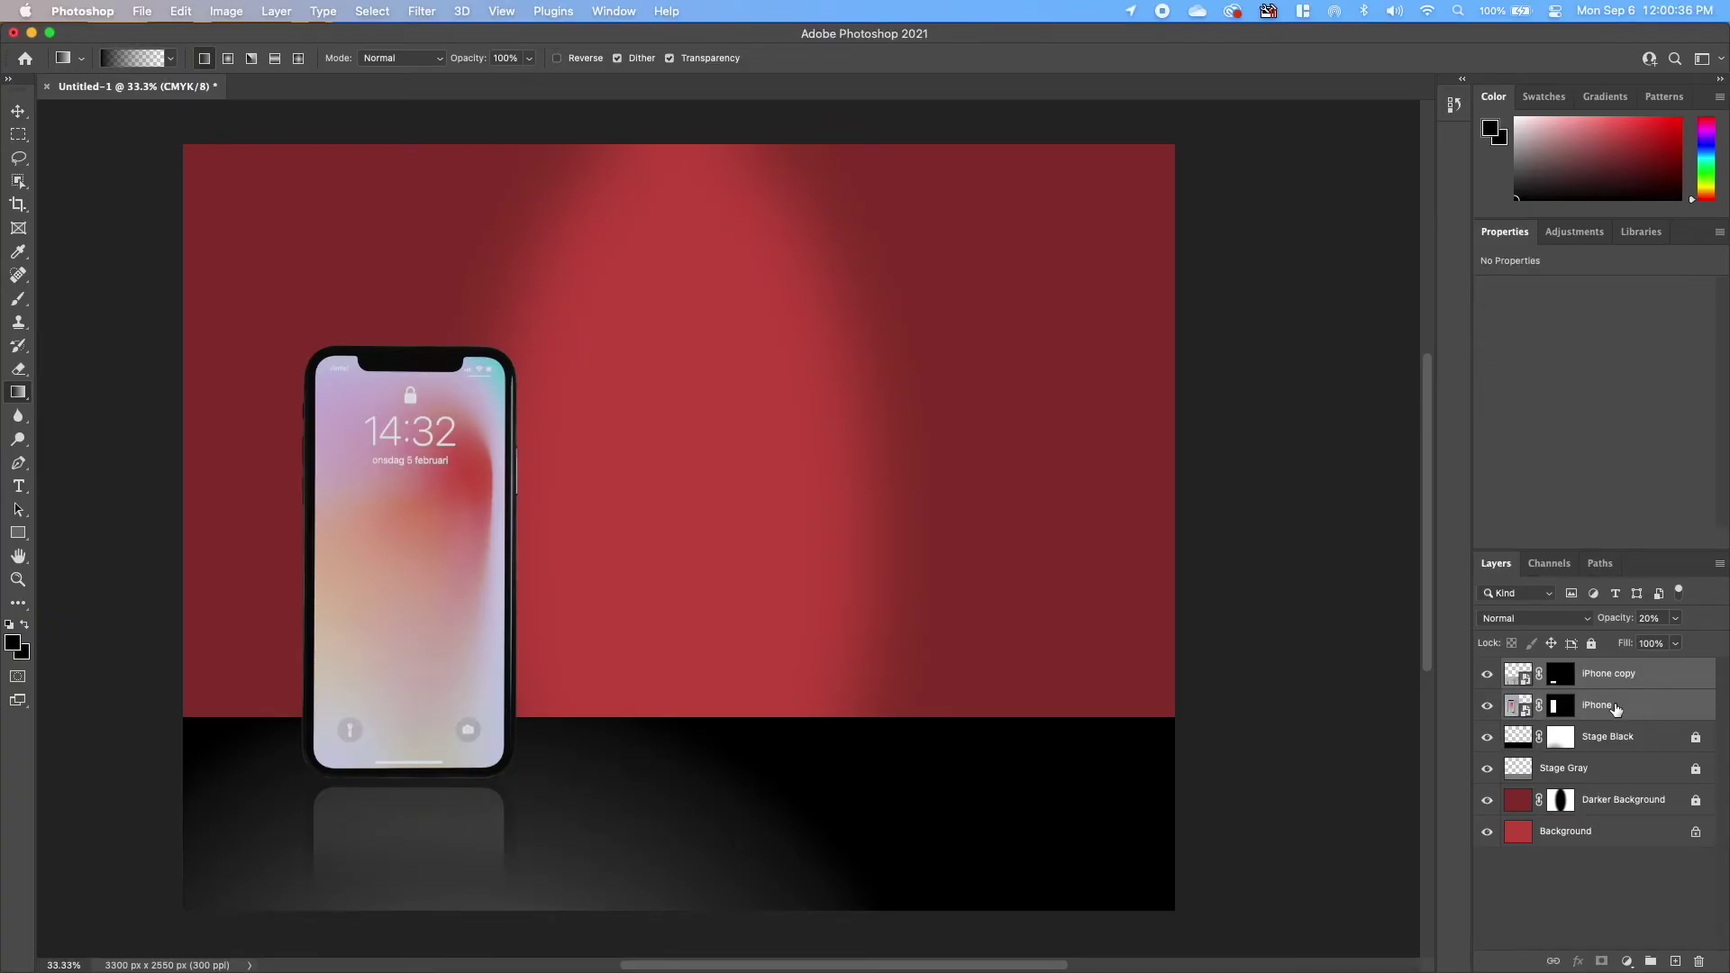
click(18, 111)
drag(431, 621, 481, 628)
click(1323, 634)
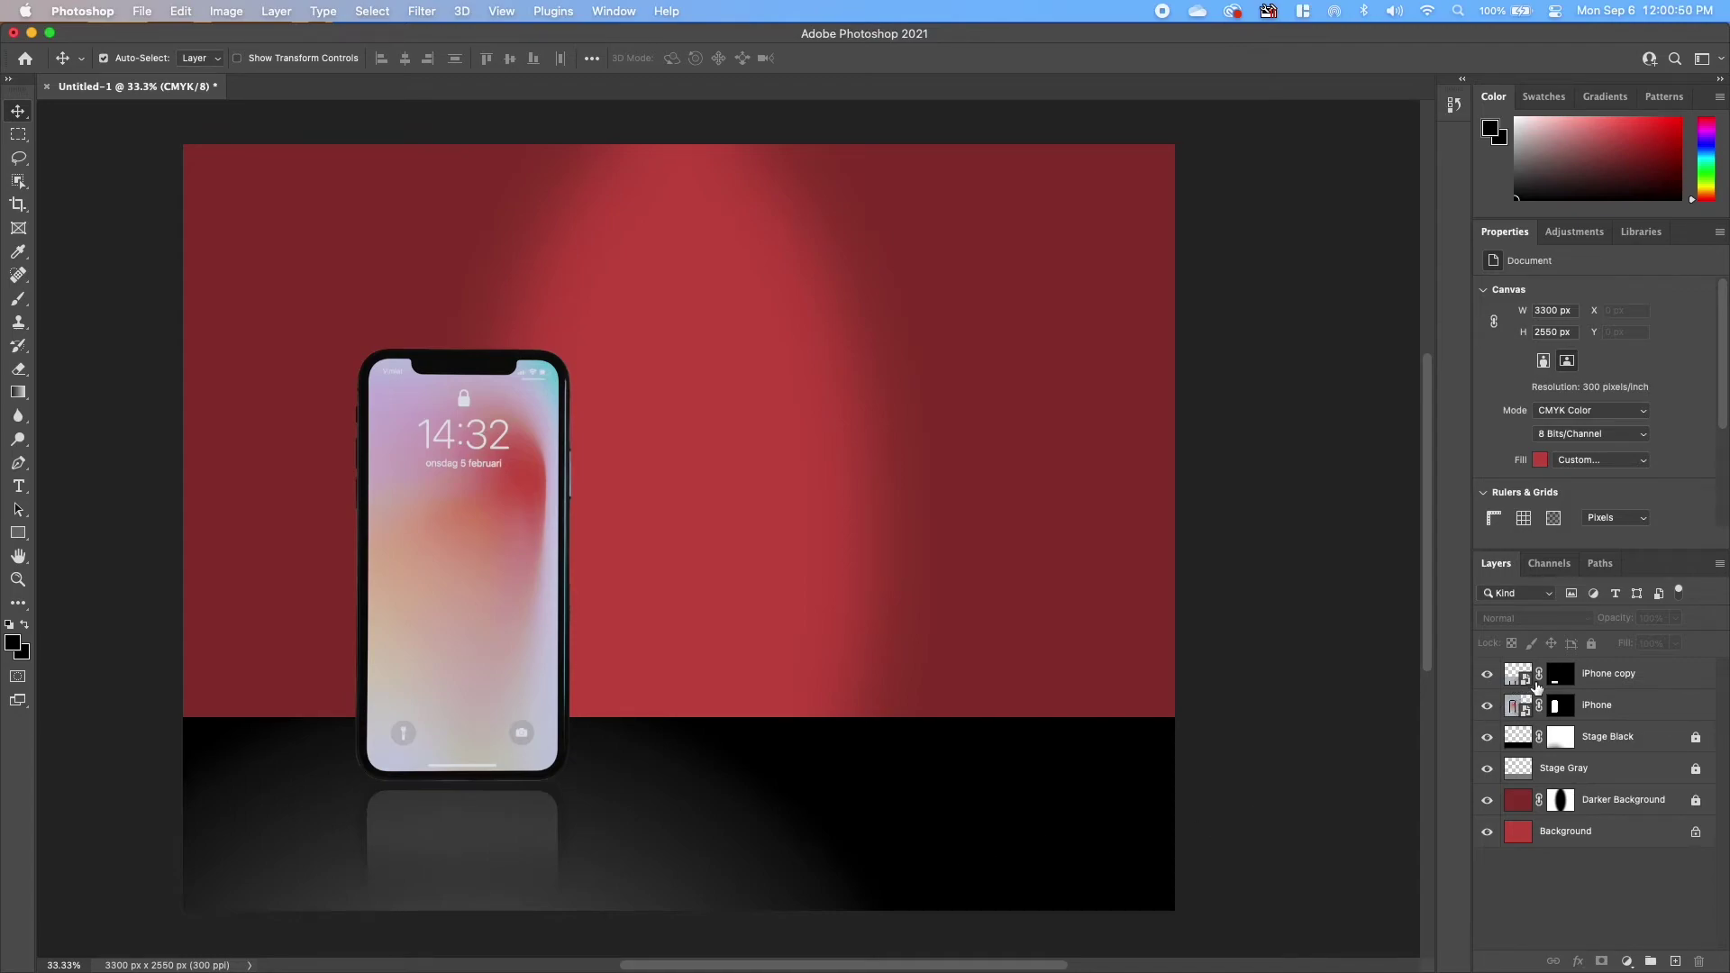
Step: Add a text box about 1511 x 894 px to the right of the phone, reading "Apple iPhone" and "the new generation" on two lines
click(1653, 686)
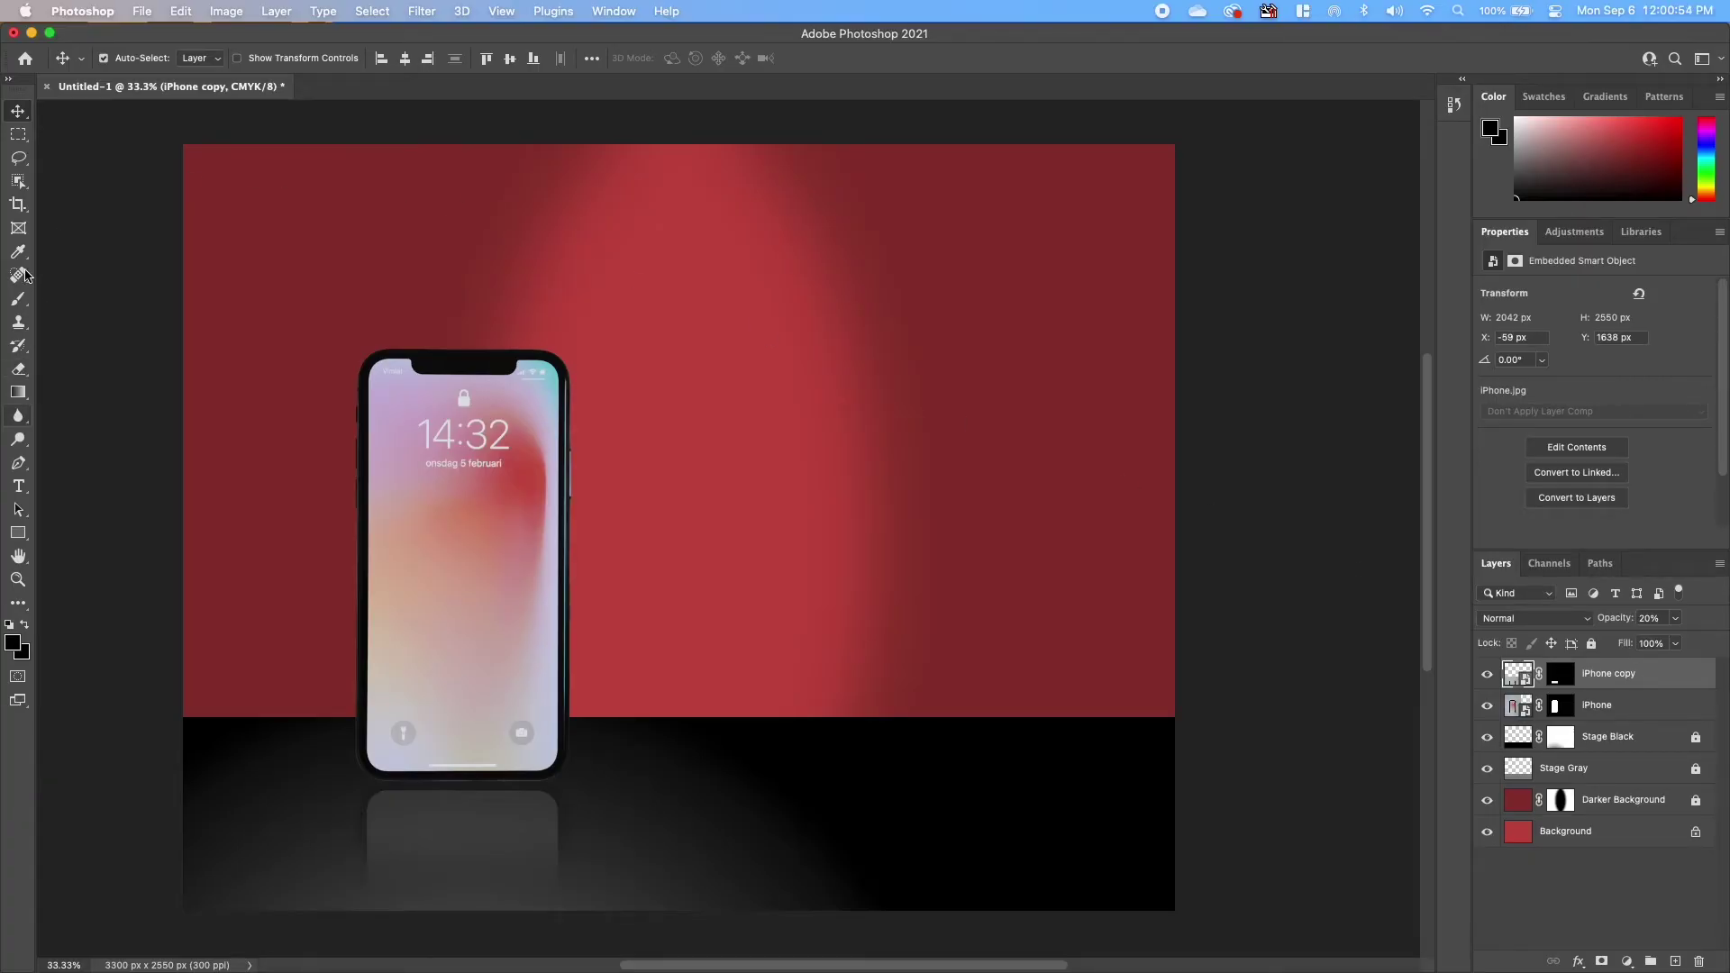
click(19, 487)
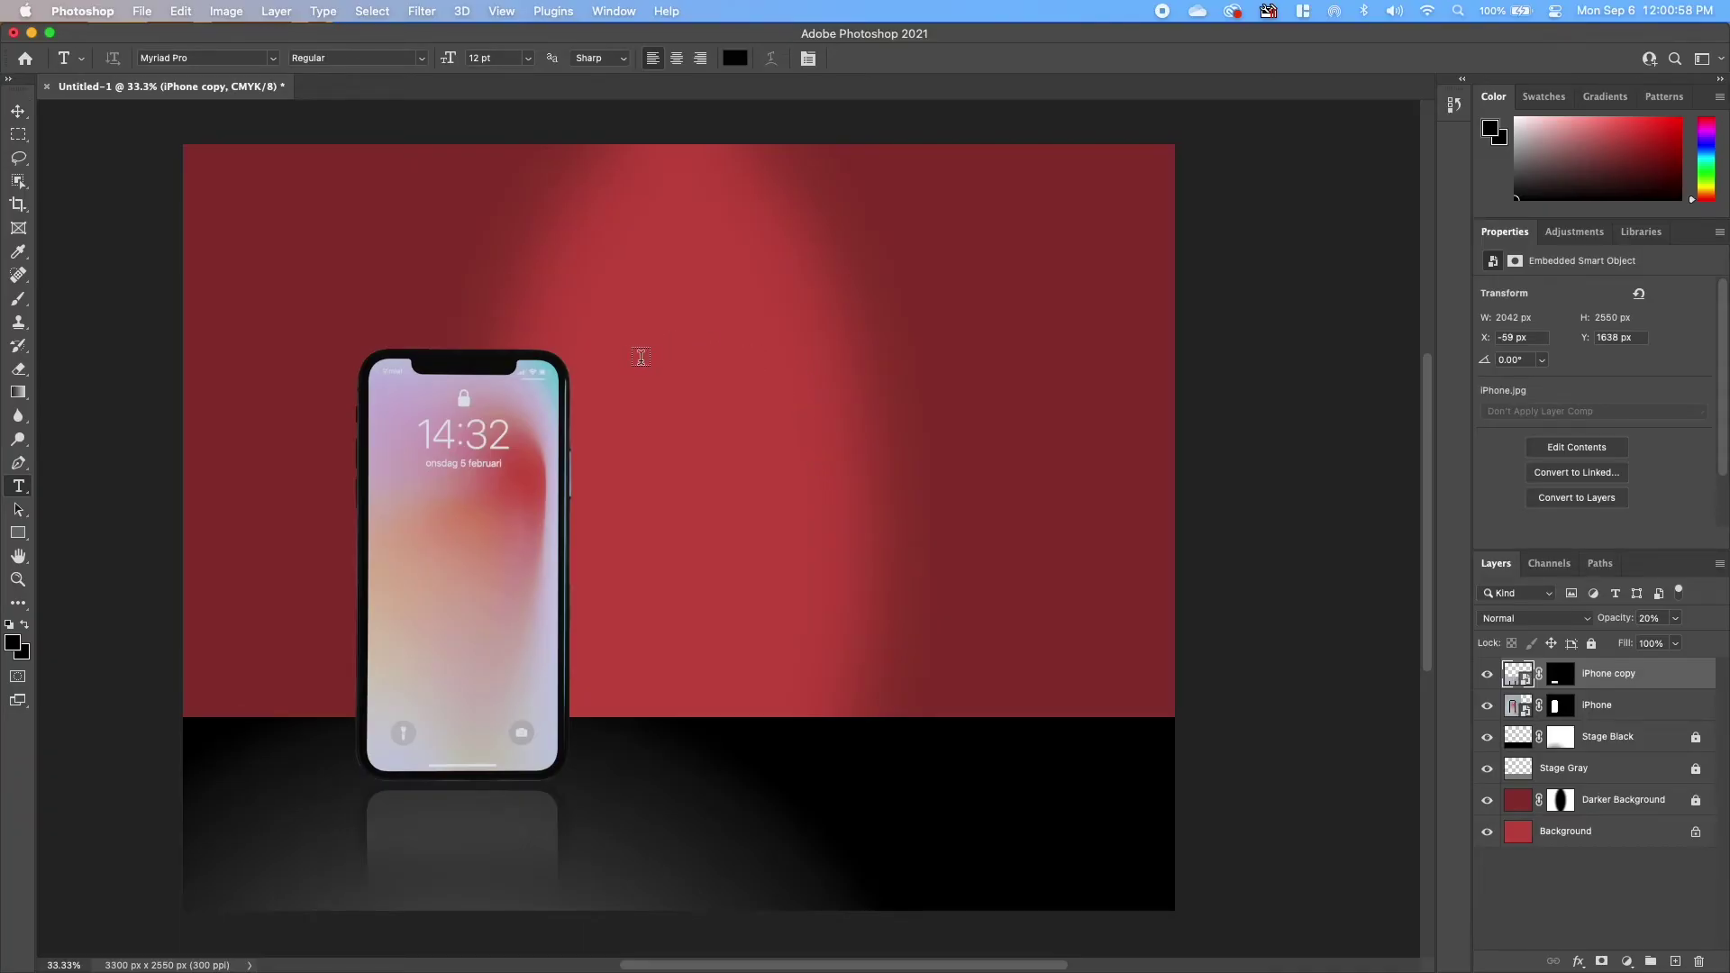
drag(611, 351, 1066, 621)
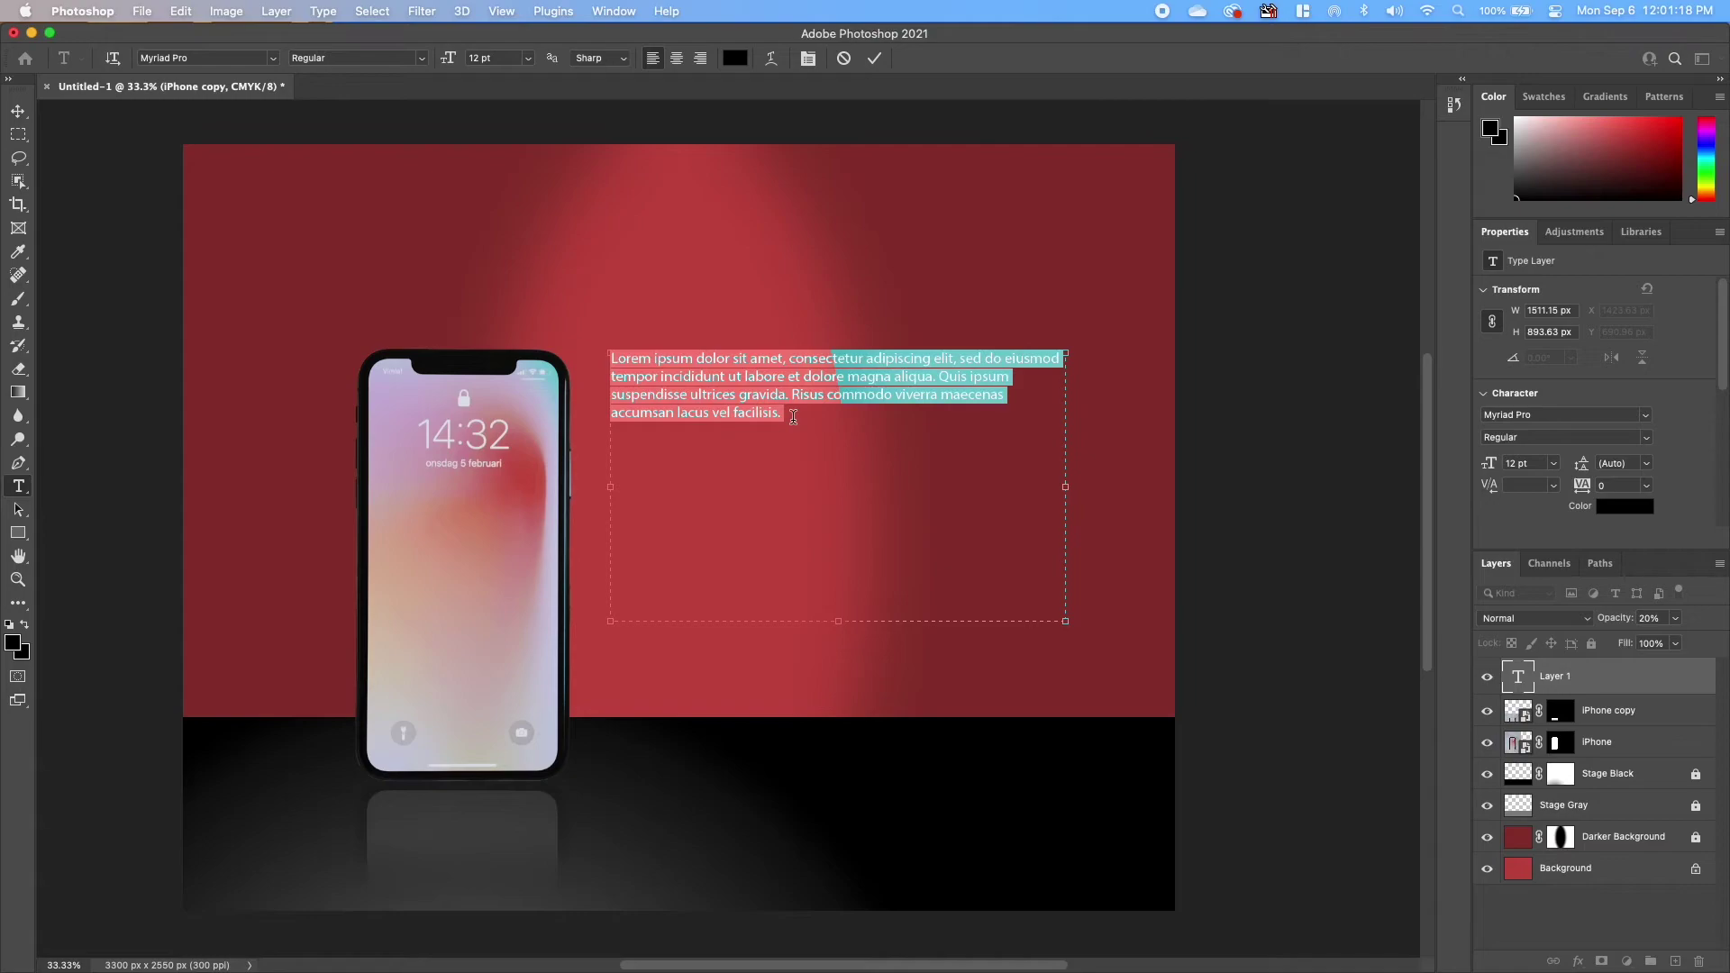
text(Apple iPhone)
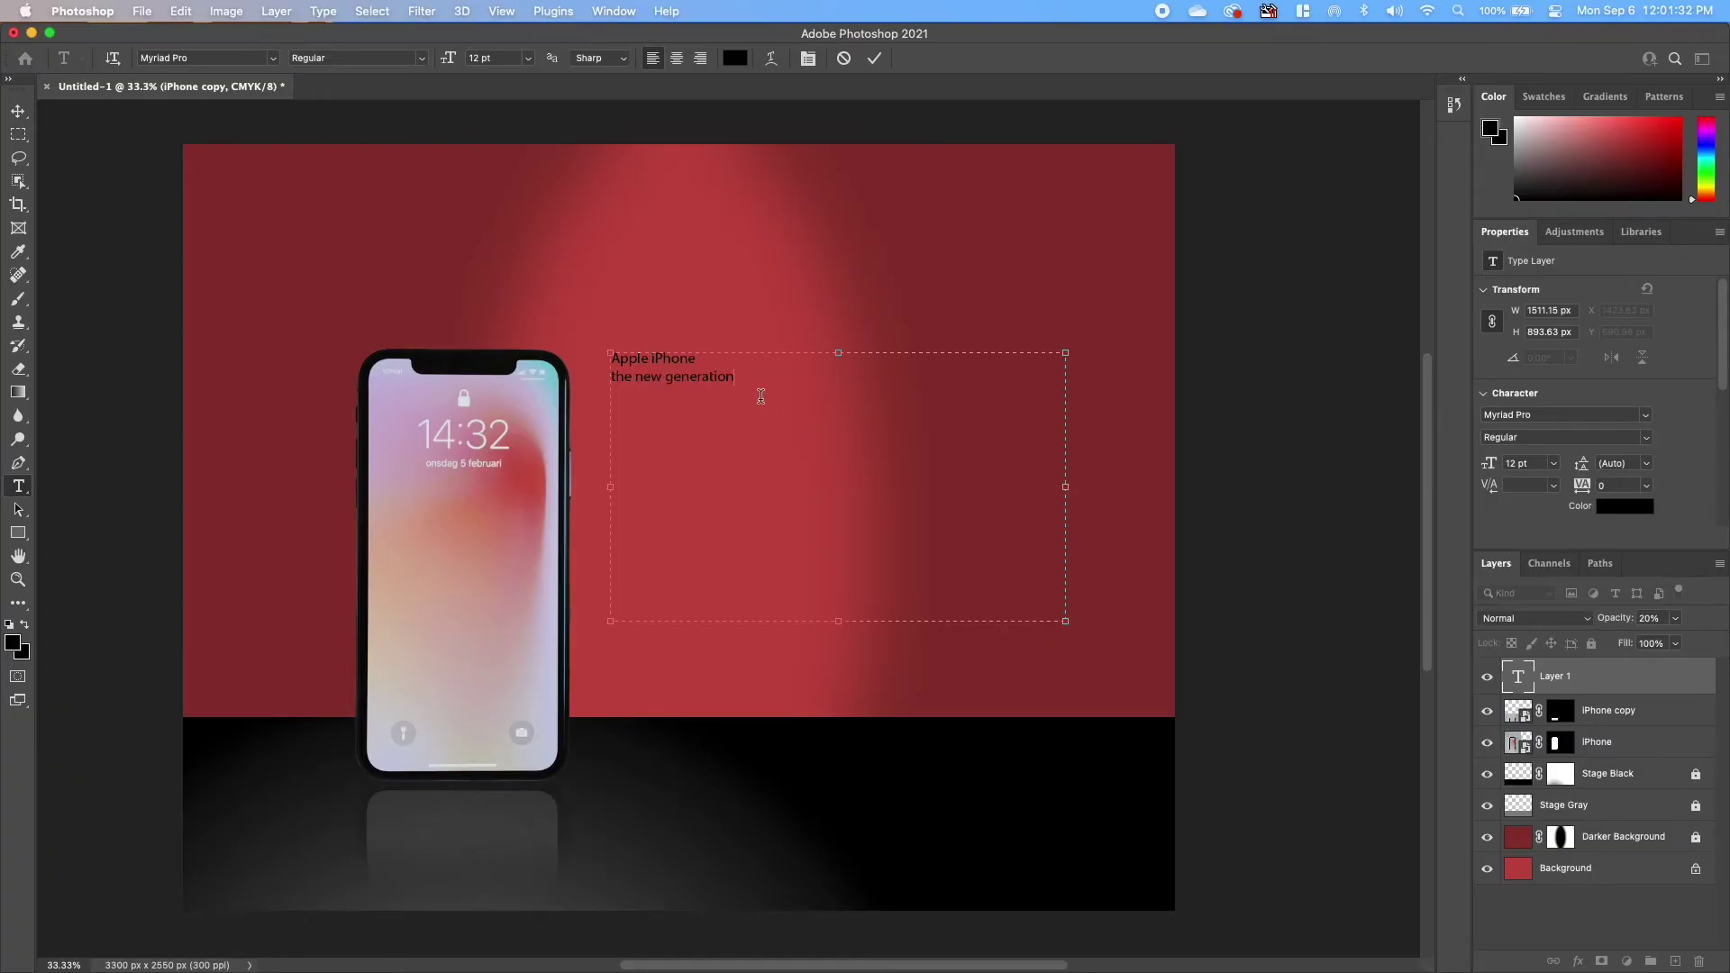
Step: Set the color of both text lines to white
drag(760, 397, 608, 359)
drag(760, 397, 609, 361)
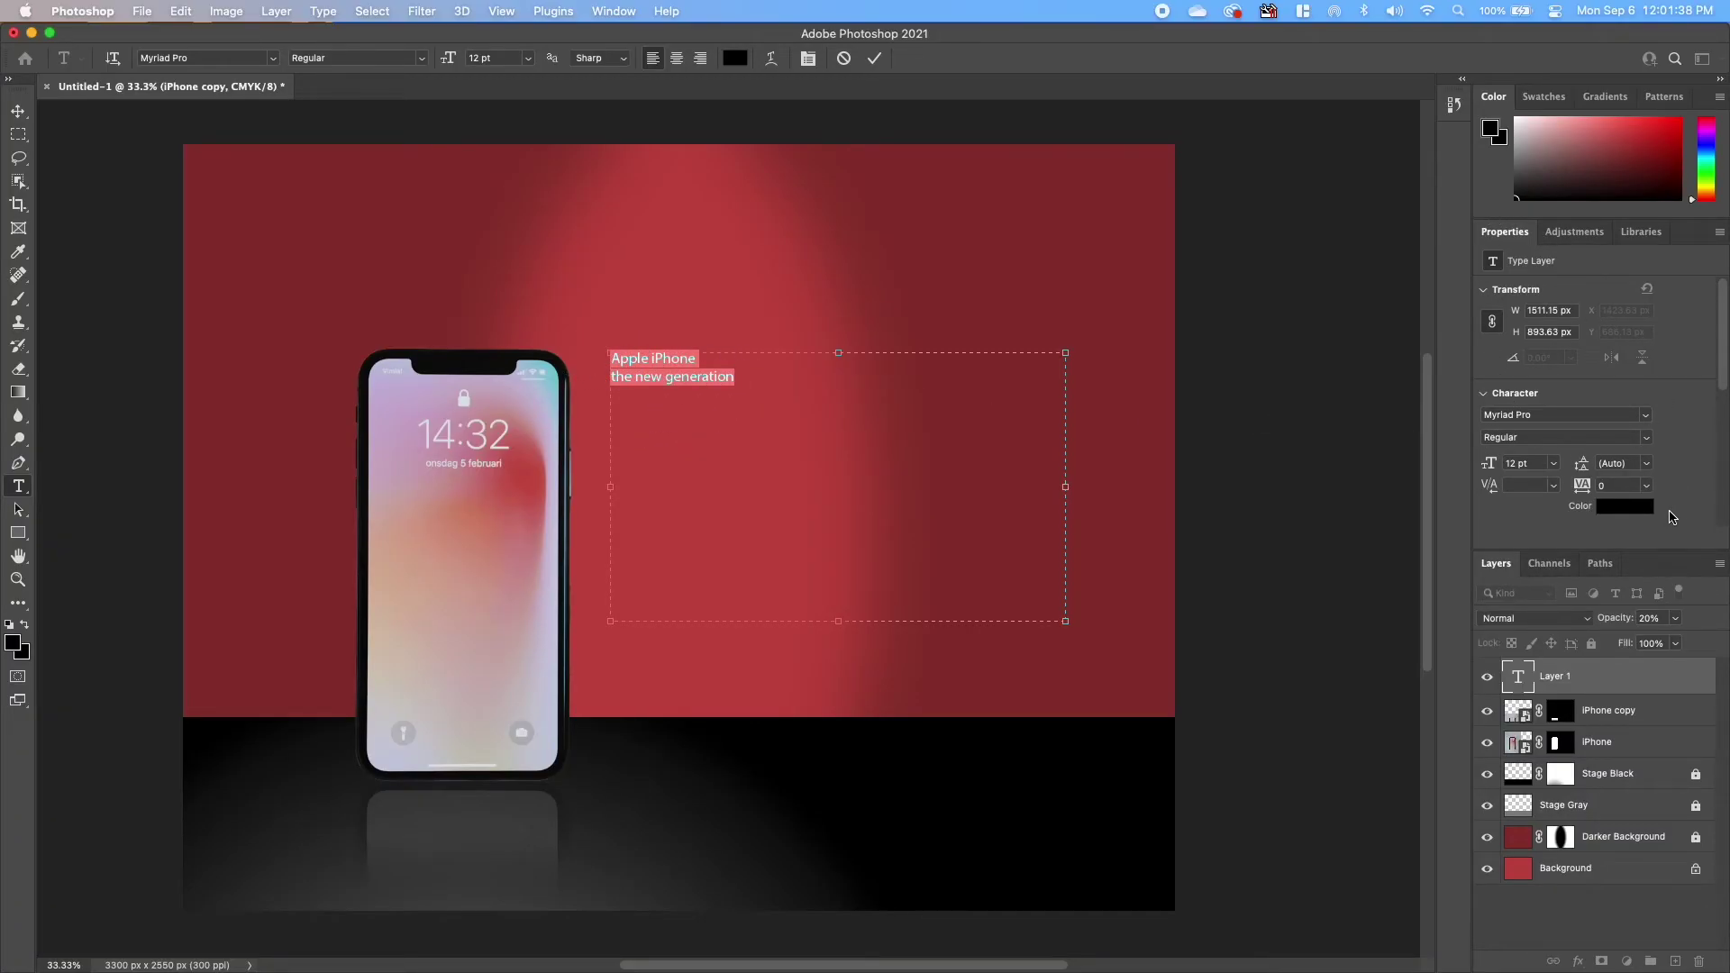
click(1615, 508)
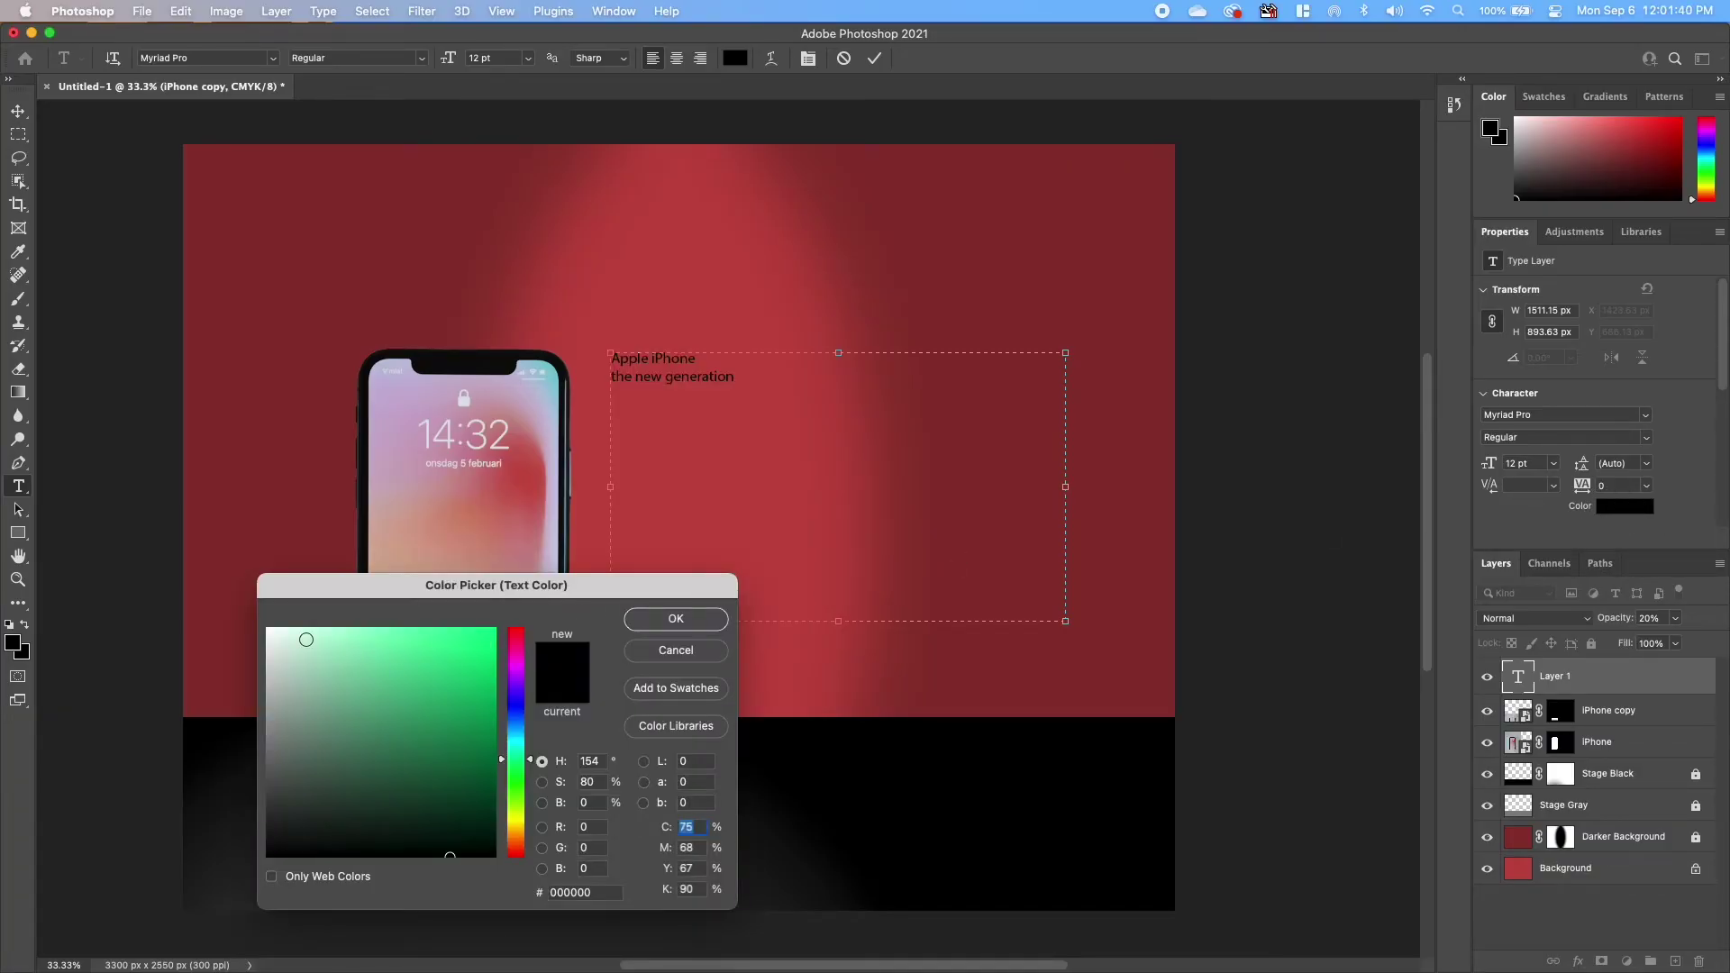
drag(314, 640, 264, 627)
click(676, 619)
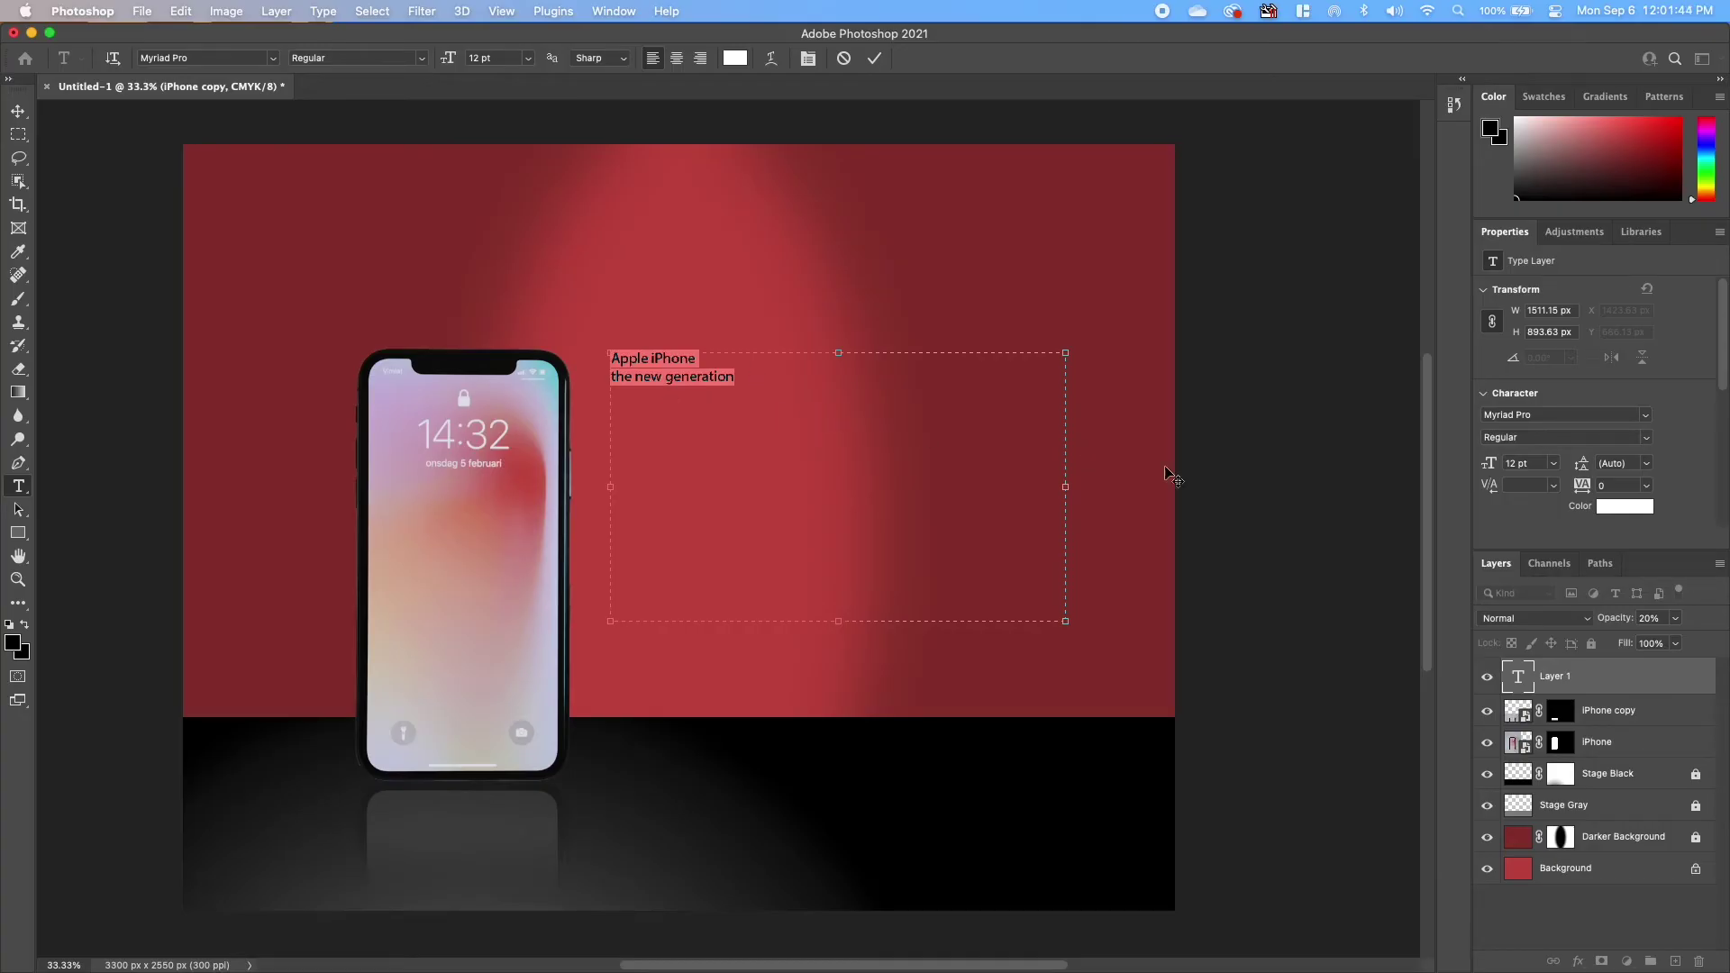
Step: Set both text lines to 36 pt in the Helvetica font
click(1553, 466)
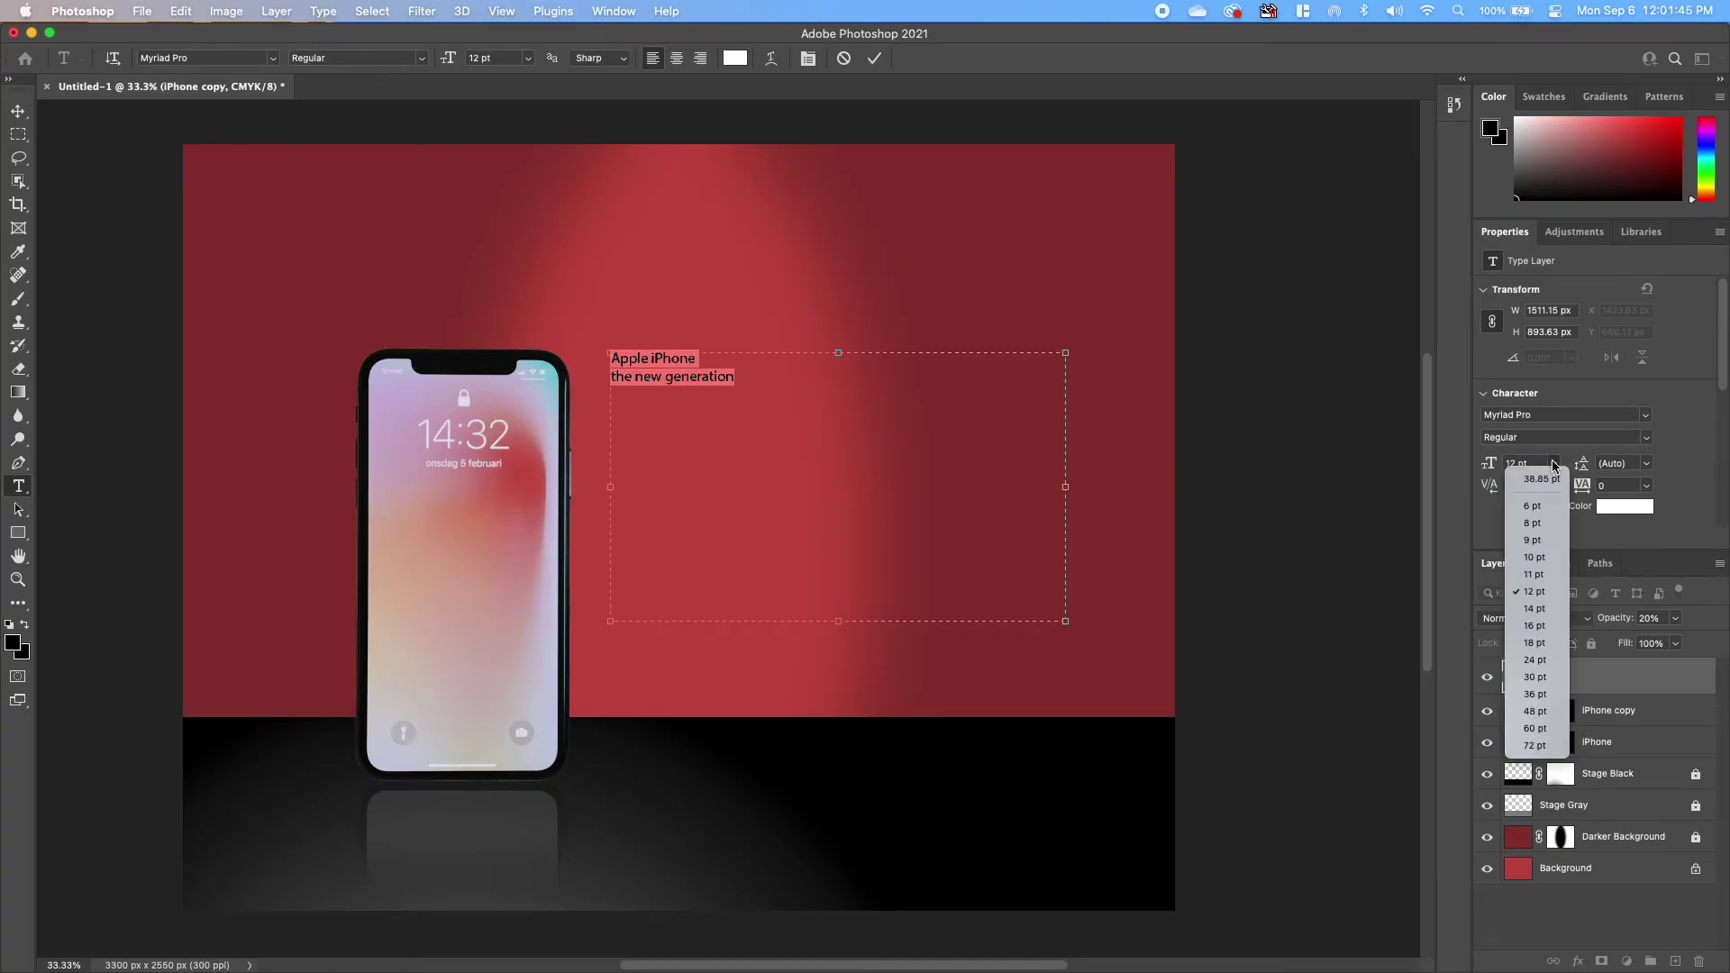
click(1540, 704)
click(777, 424)
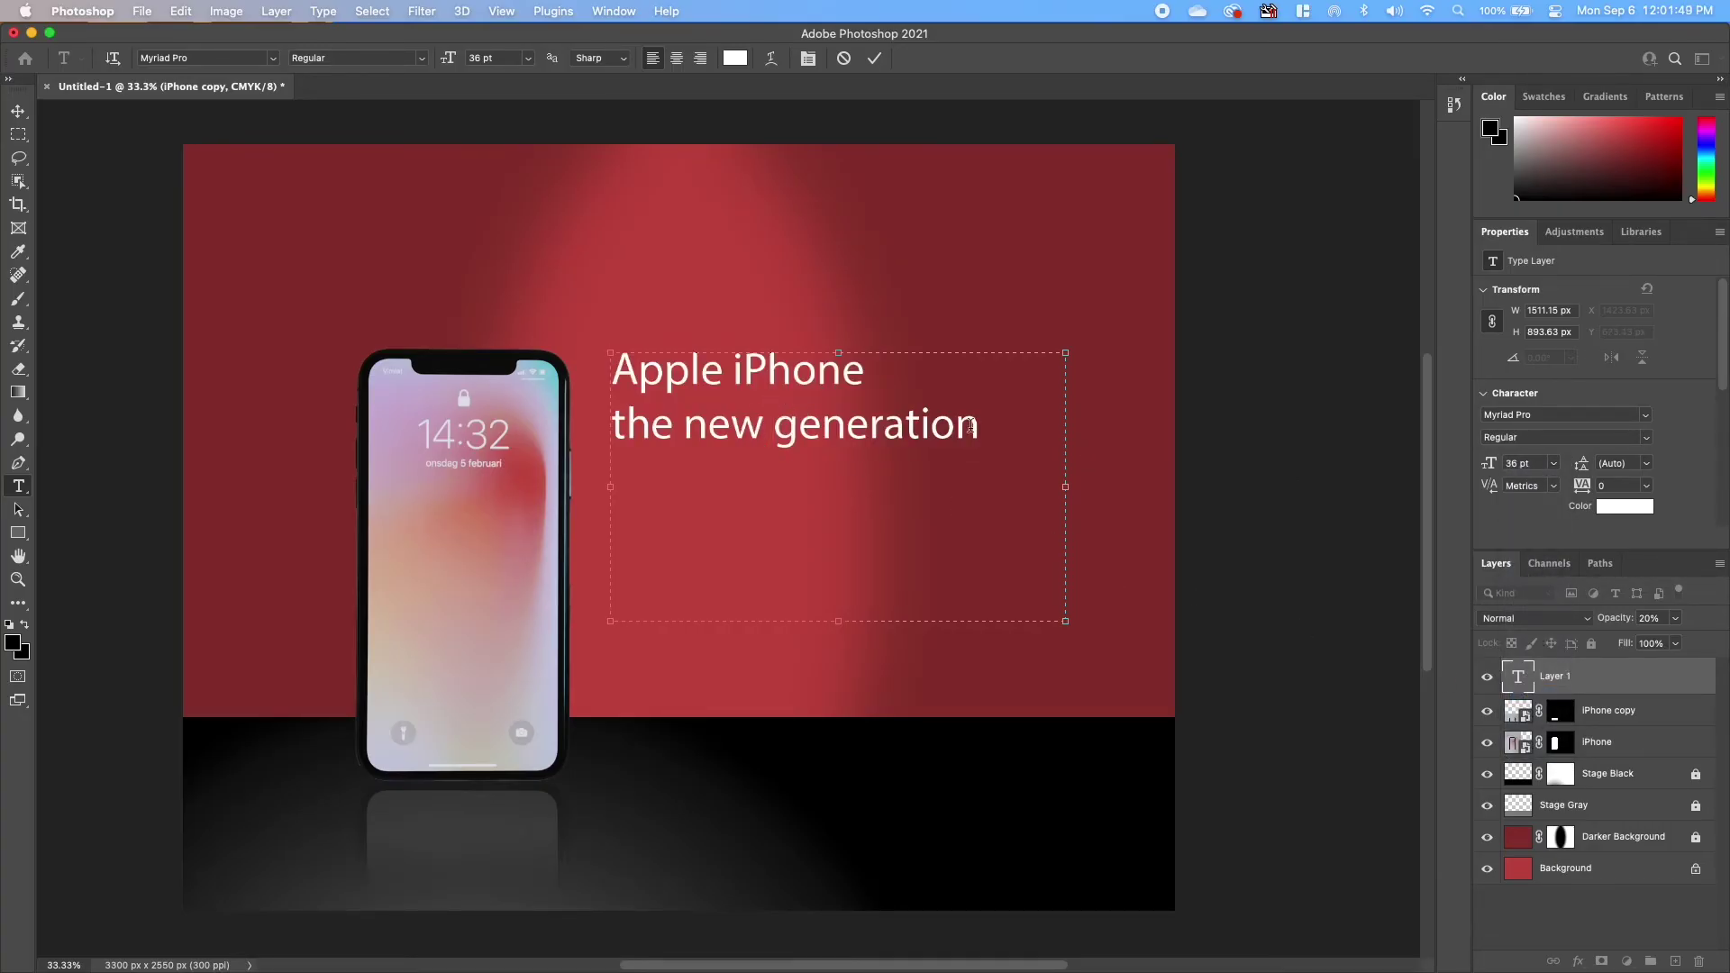
drag(995, 432, 585, 349)
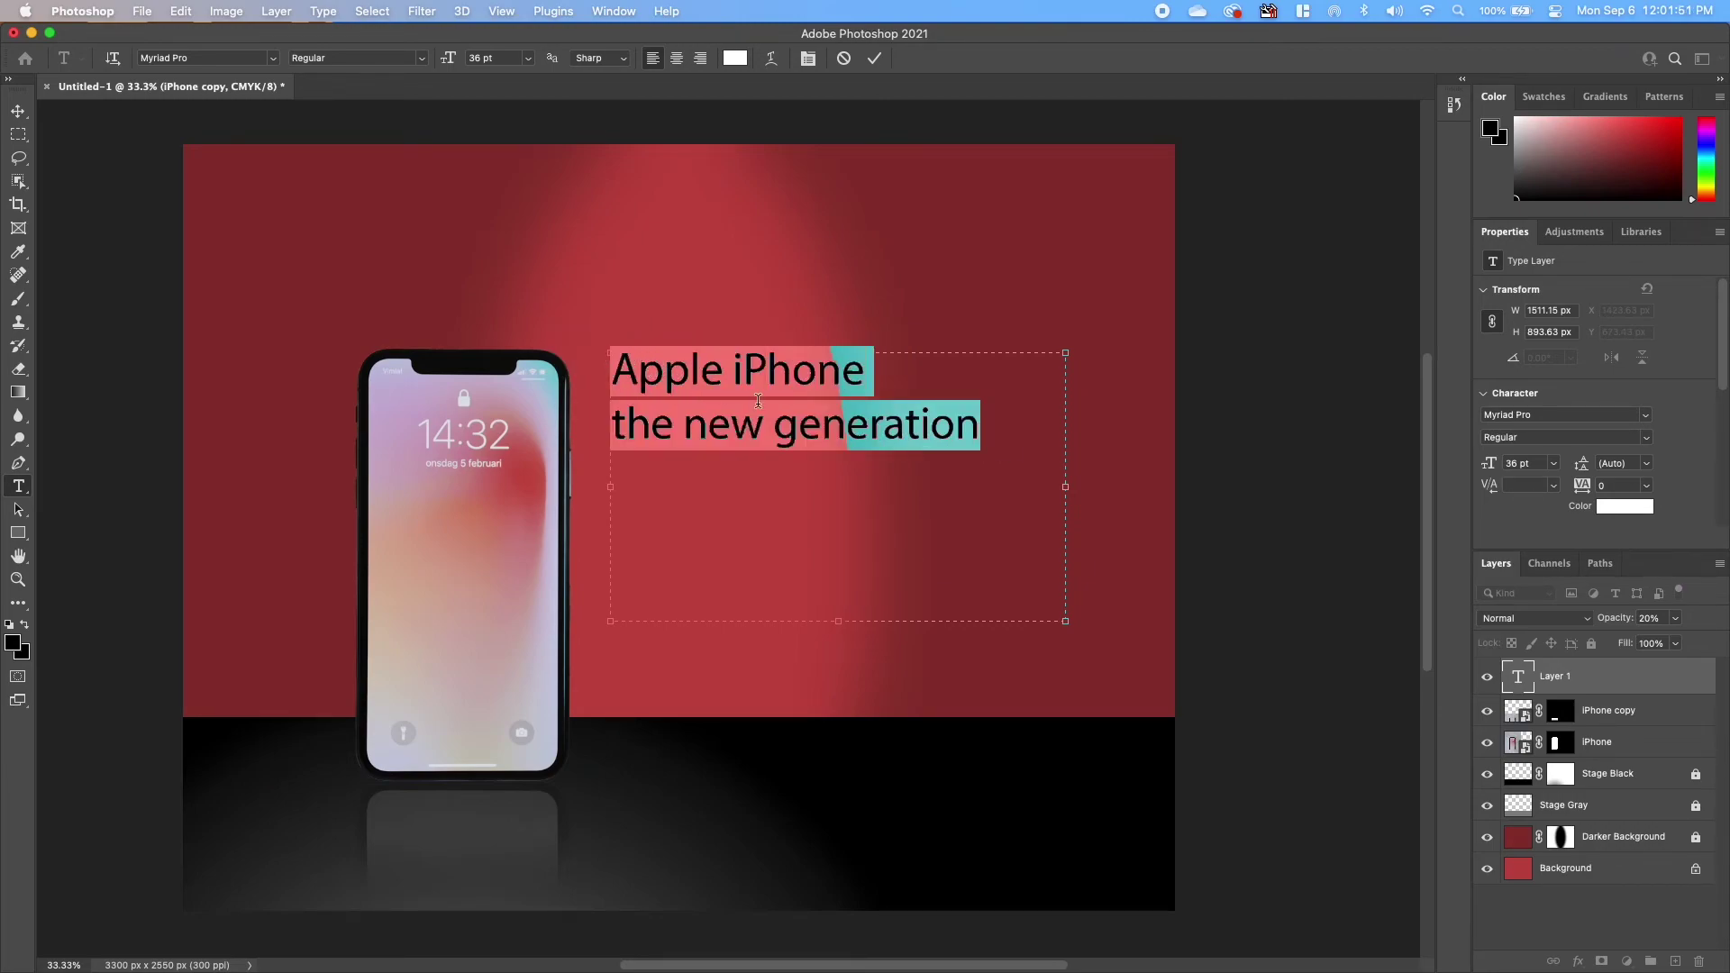
click(1646, 418)
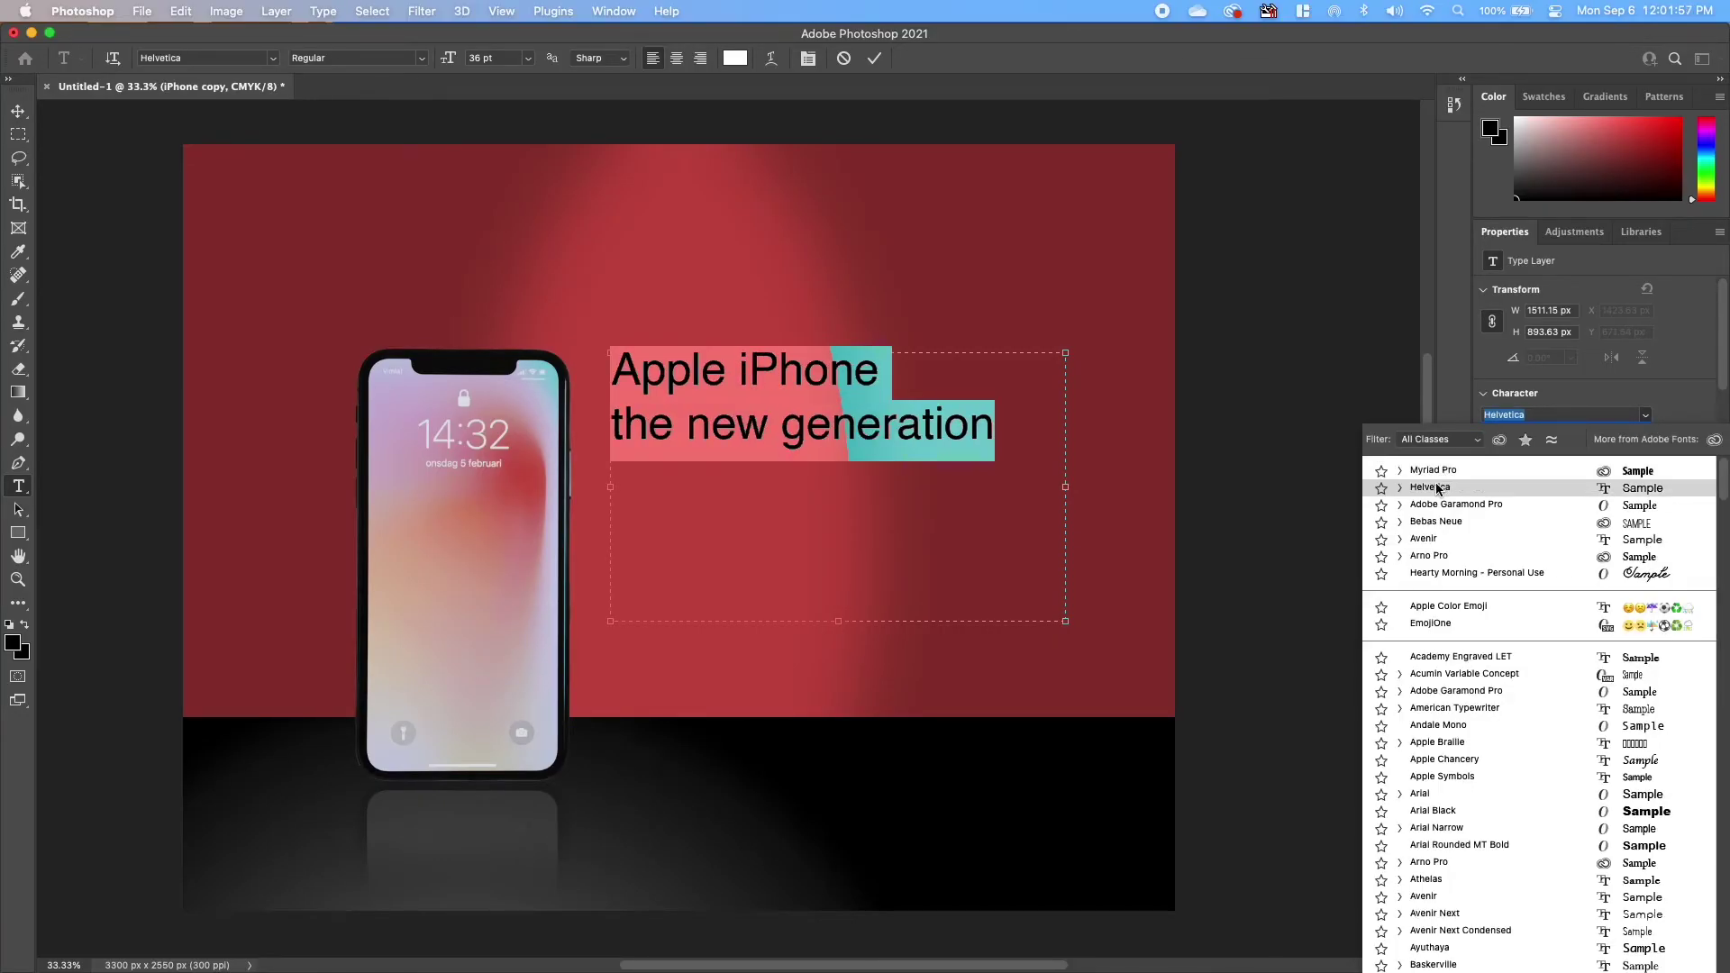
click(1445, 487)
click(806, 400)
Step: Enlarge only the "Apple iPhone" line to 60 pt
drag(882, 374, 618, 377)
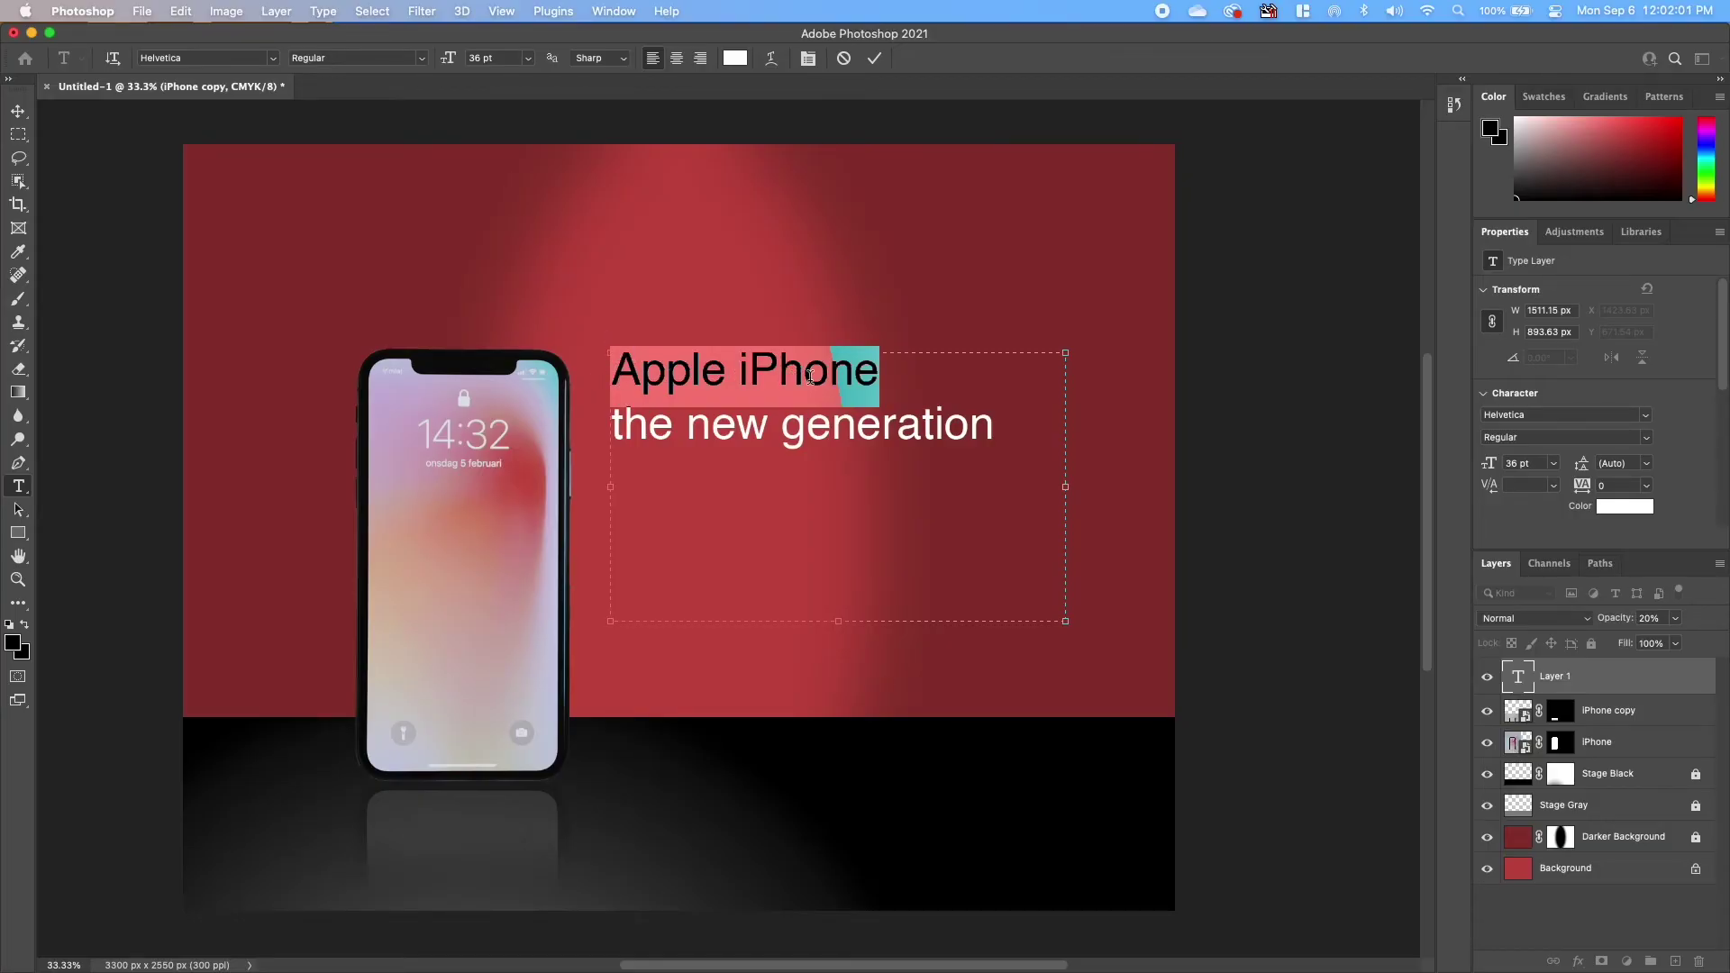
click(1554, 463)
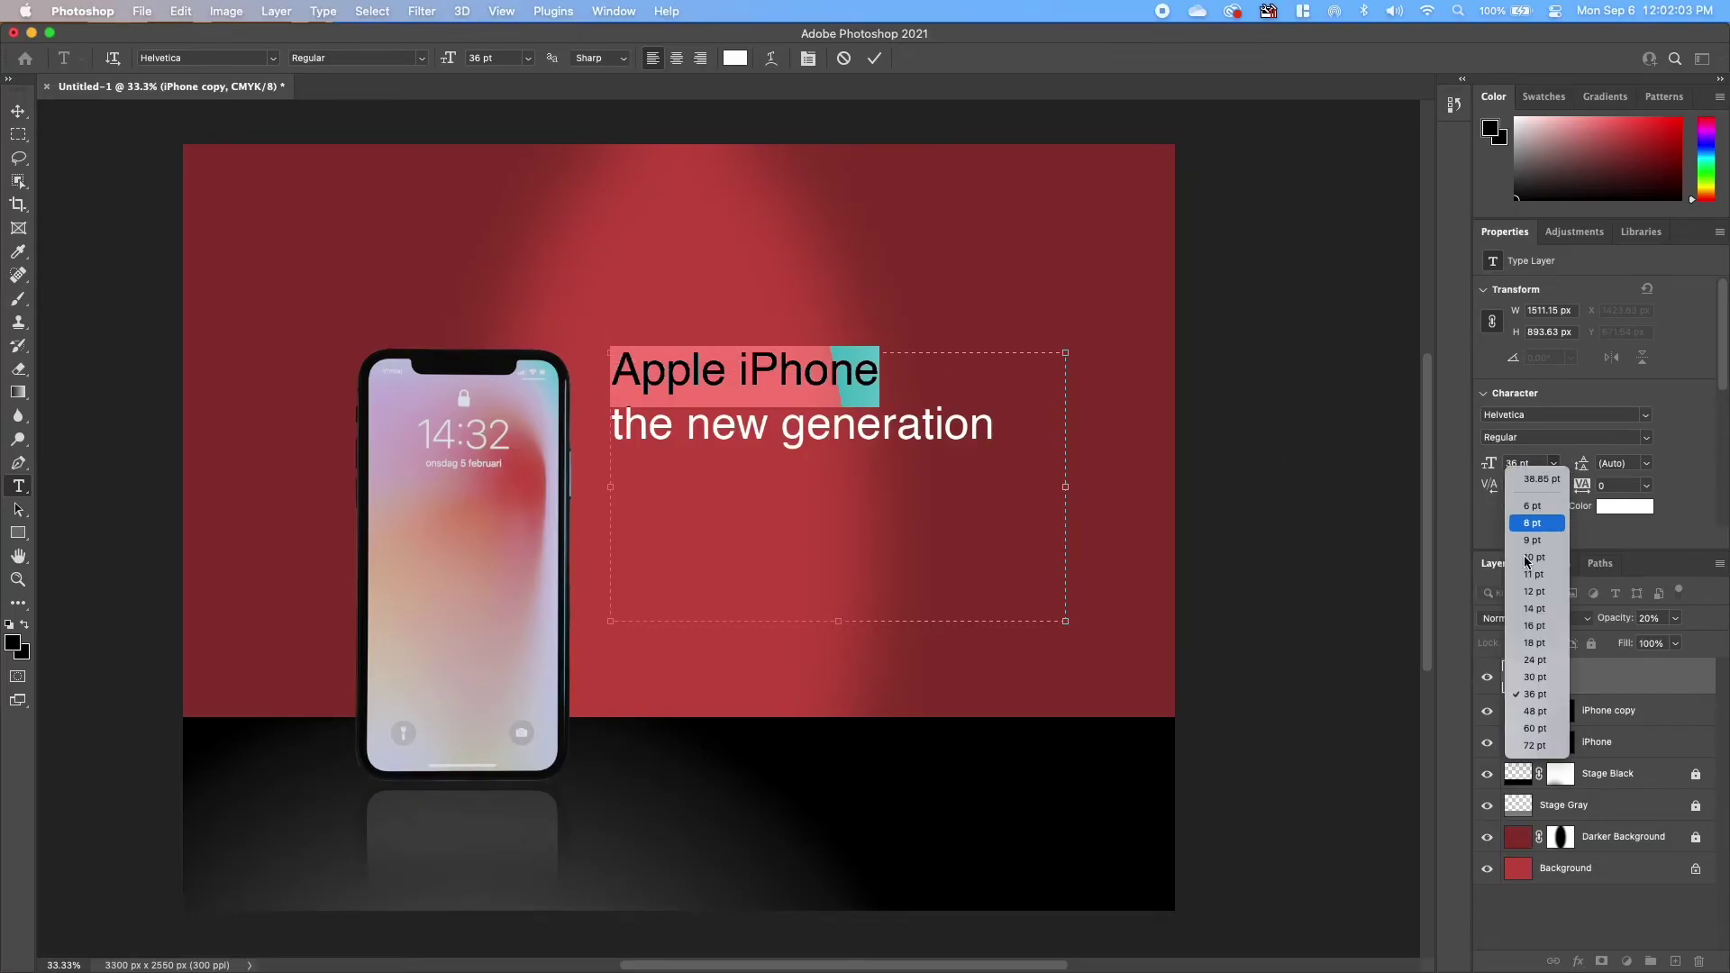
click(1533, 723)
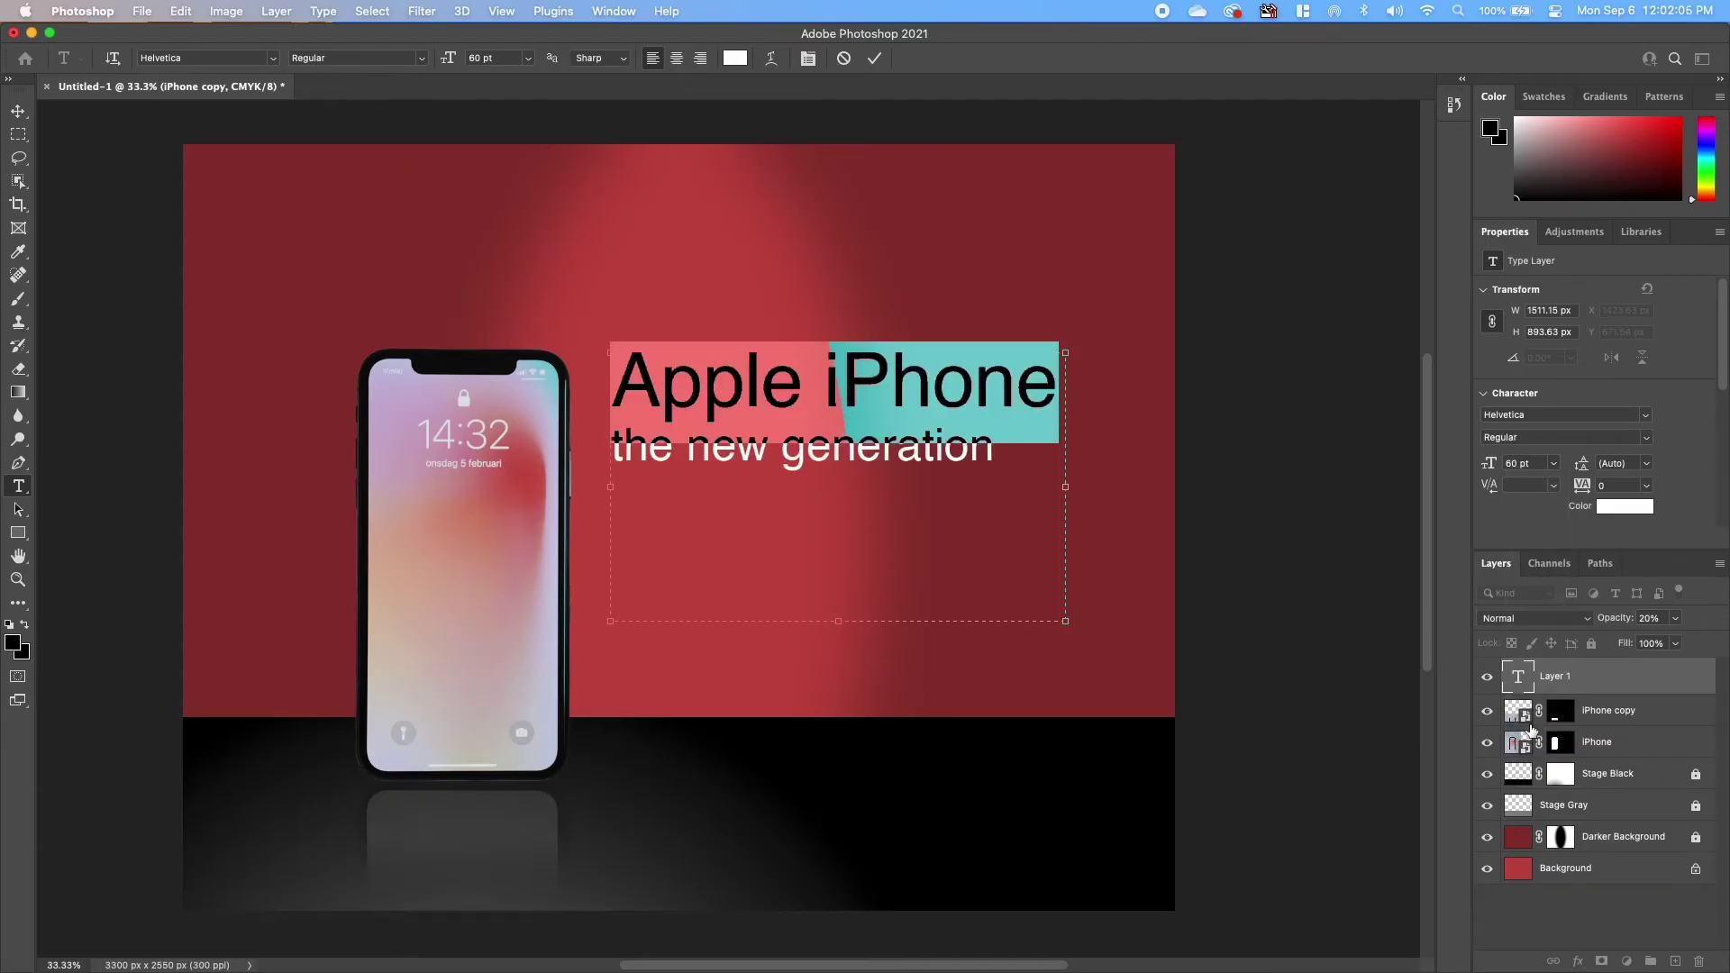
click(989, 466)
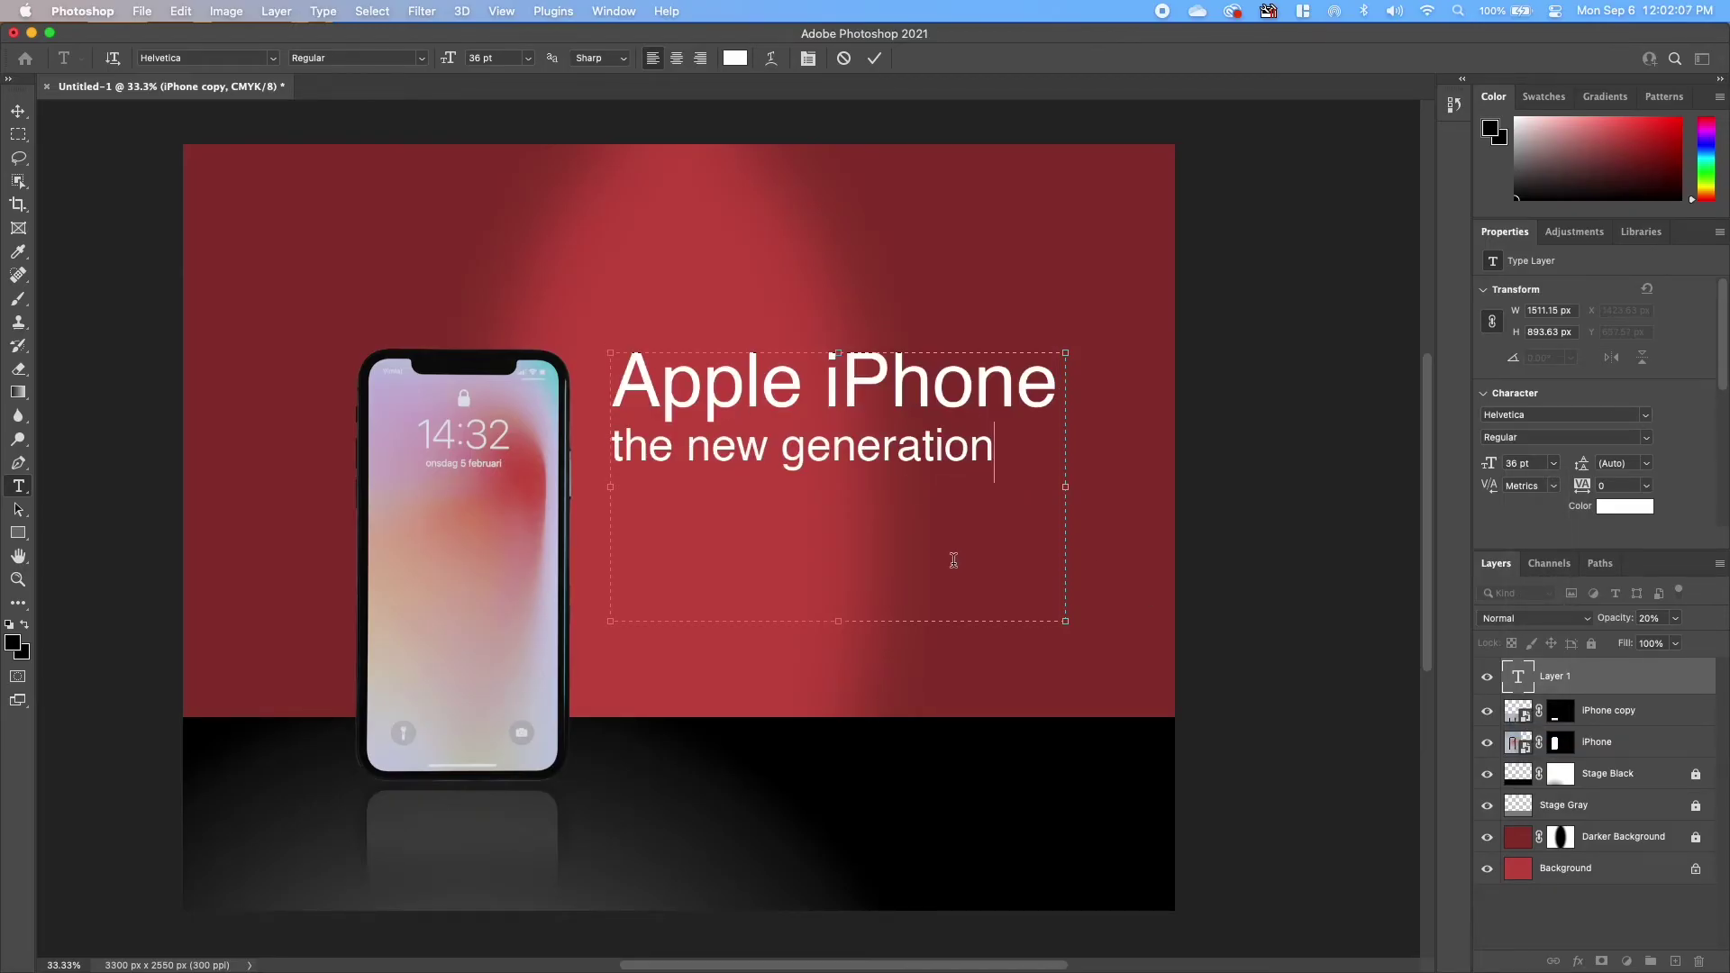
drag(1019, 455, 597, 365)
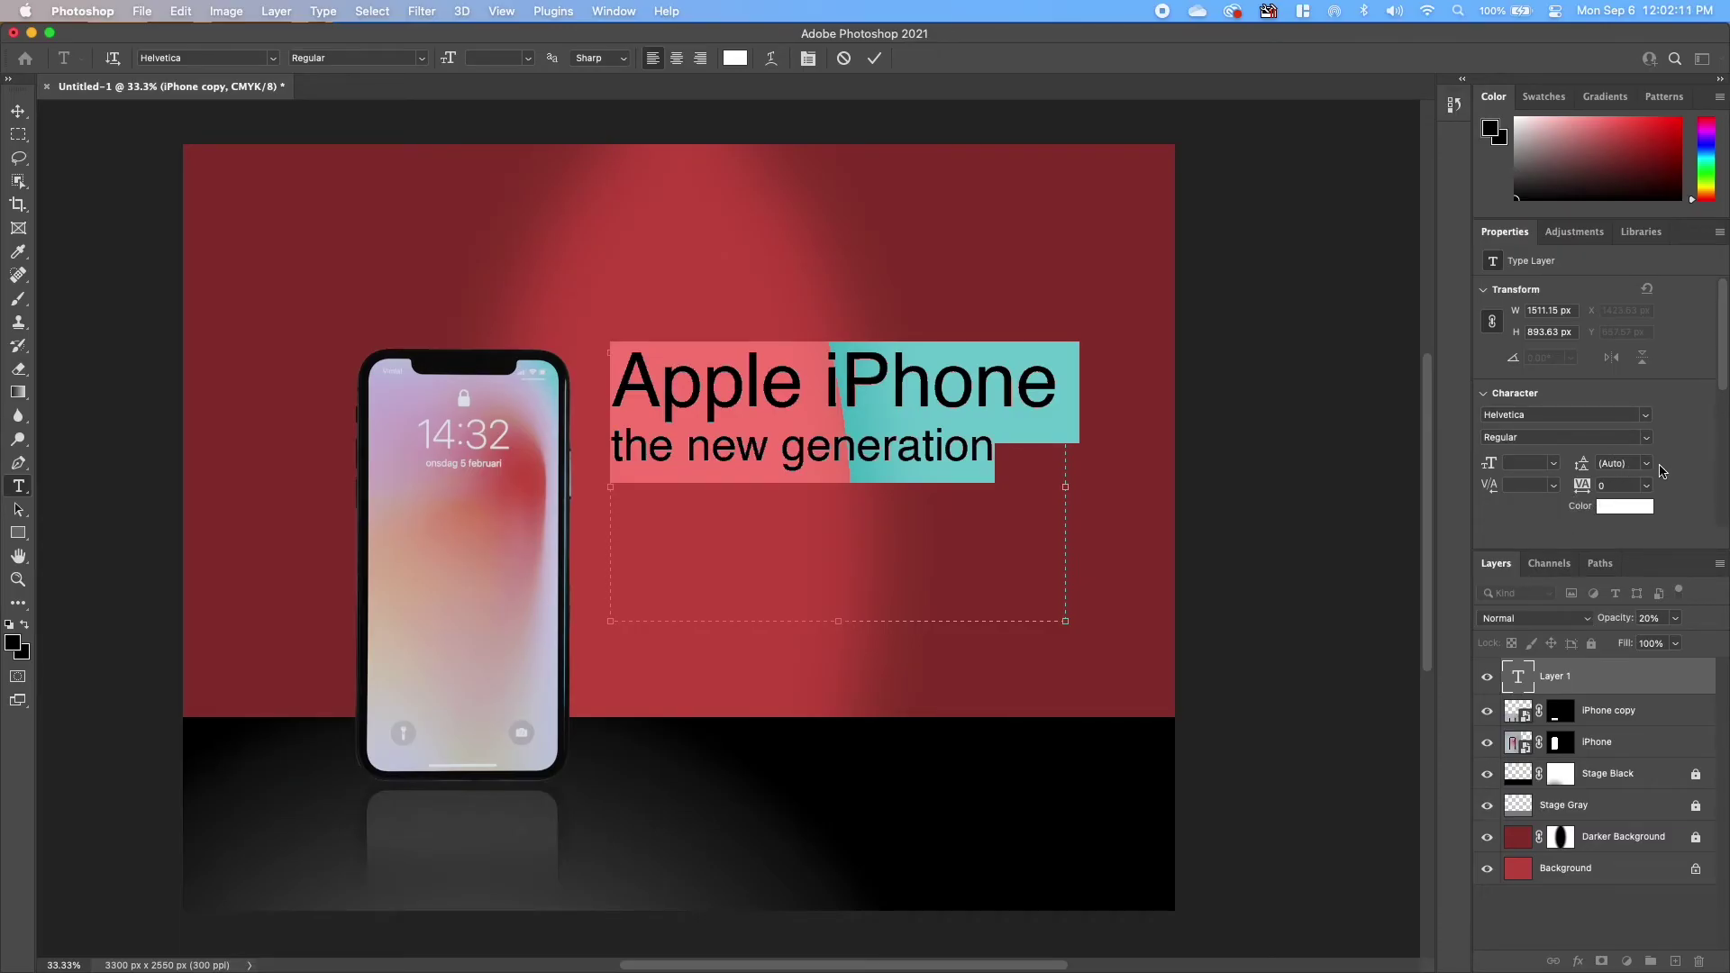
click(1597, 487)
drag(993, 452, 956, 449)
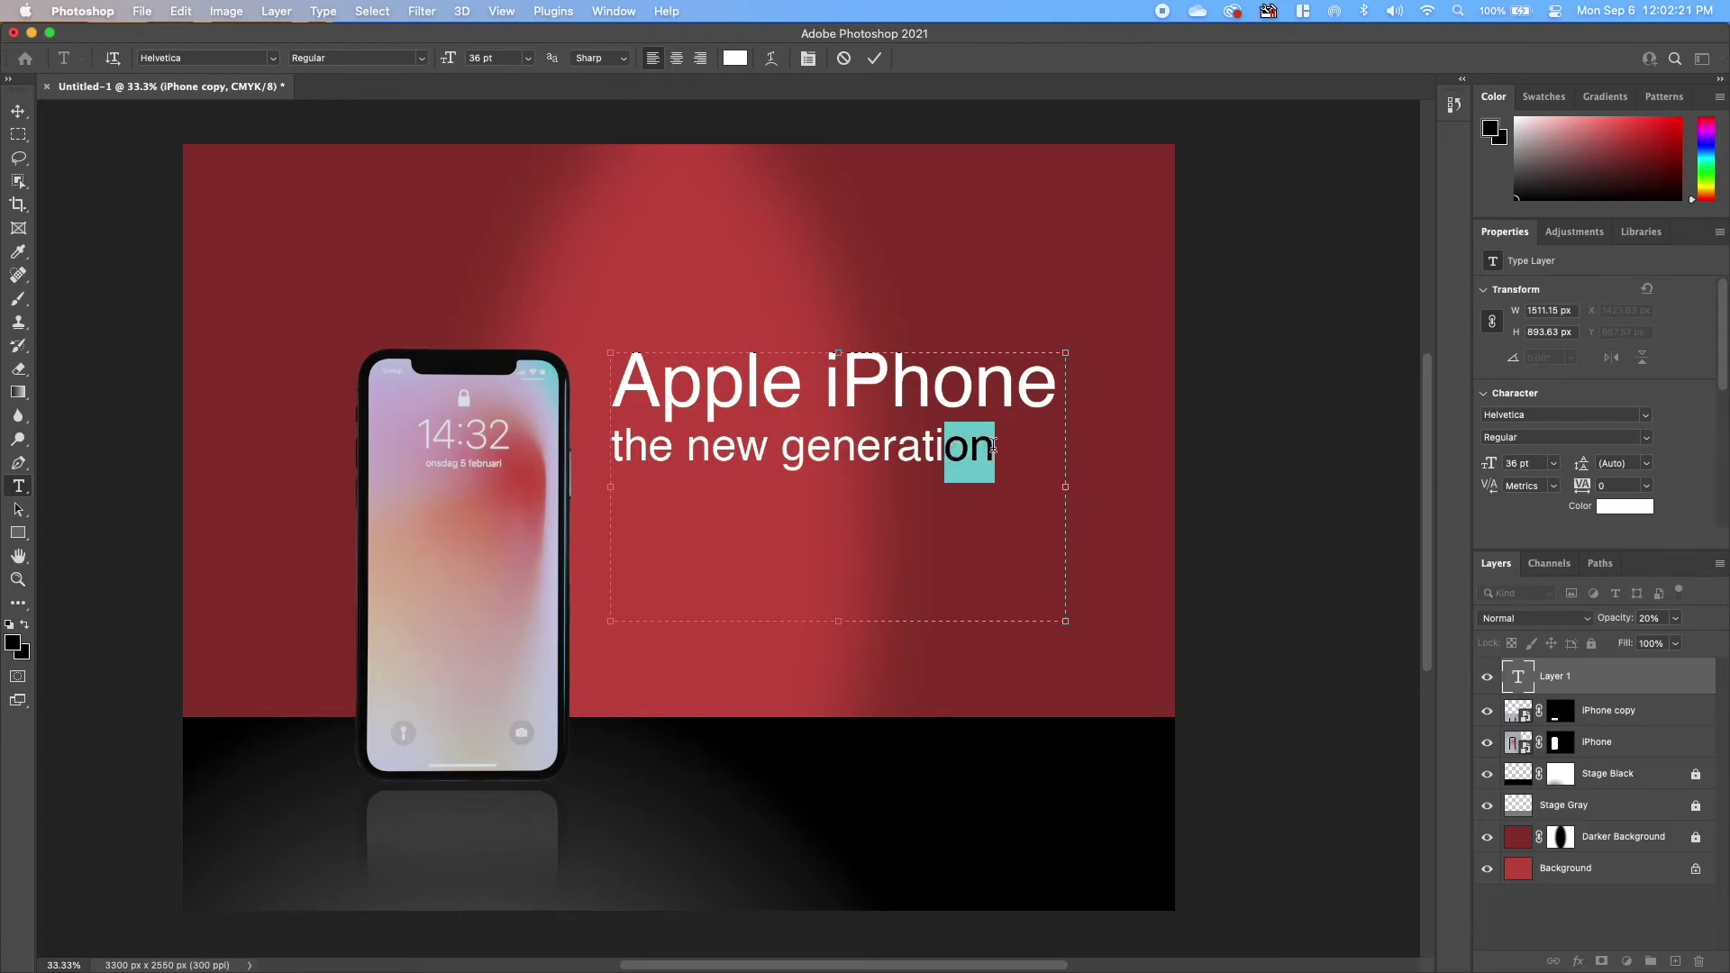
click(991, 451)
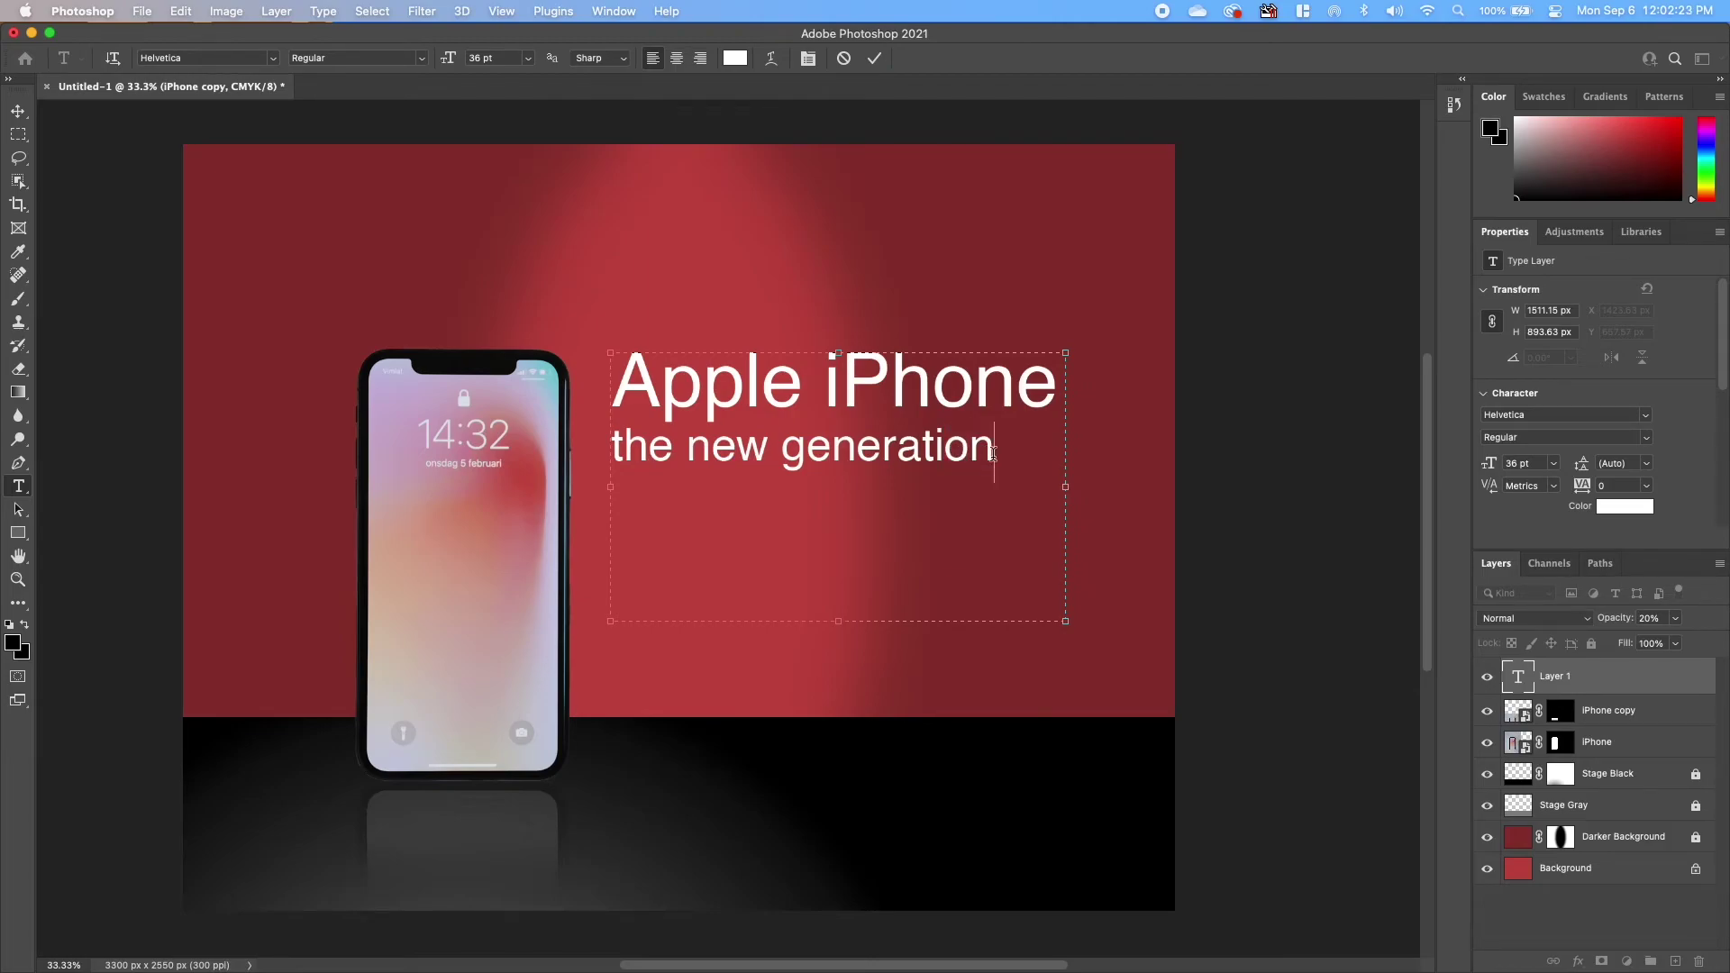
drag(1003, 454, 635, 439)
click(1009, 456)
drag(1009, 456, 989, 389)
drag(996, 451, 625, 419)
click(676, 425)
Step: Tighten the leading of the "the new generation" line to 36 pt
drag(1015, 479, 629, 427)
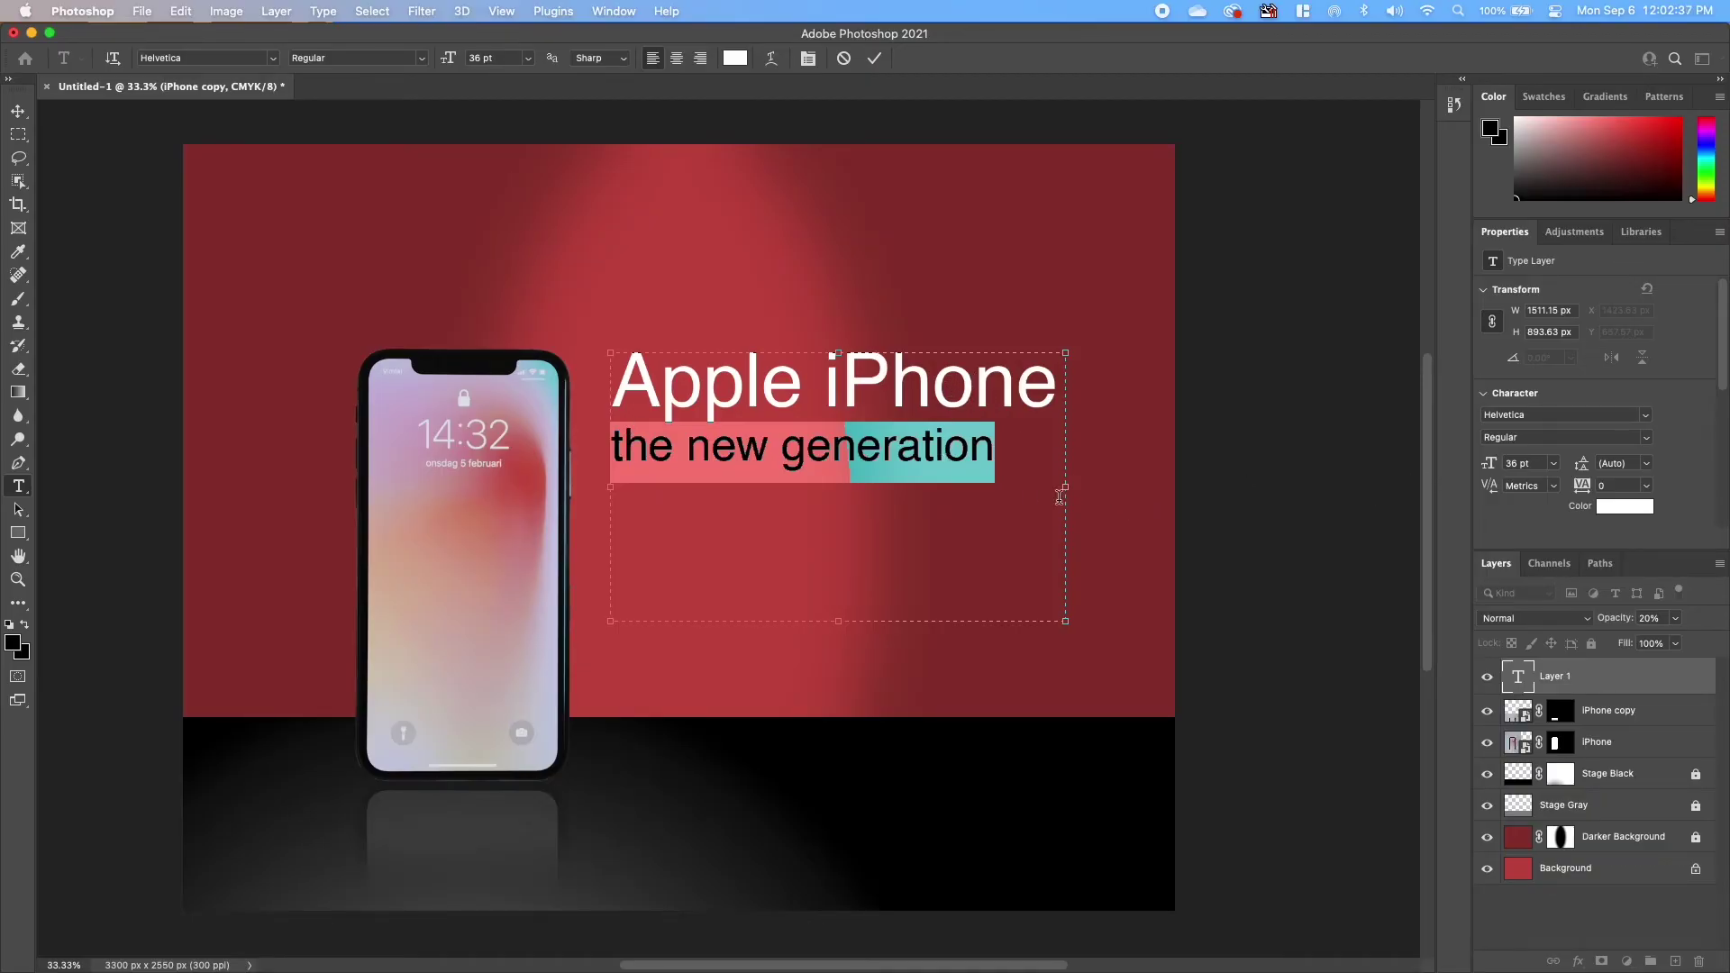
drag(1027, 448, 603, 430)
click(1584, 468)
drag(1584, 467, 1578, 468)
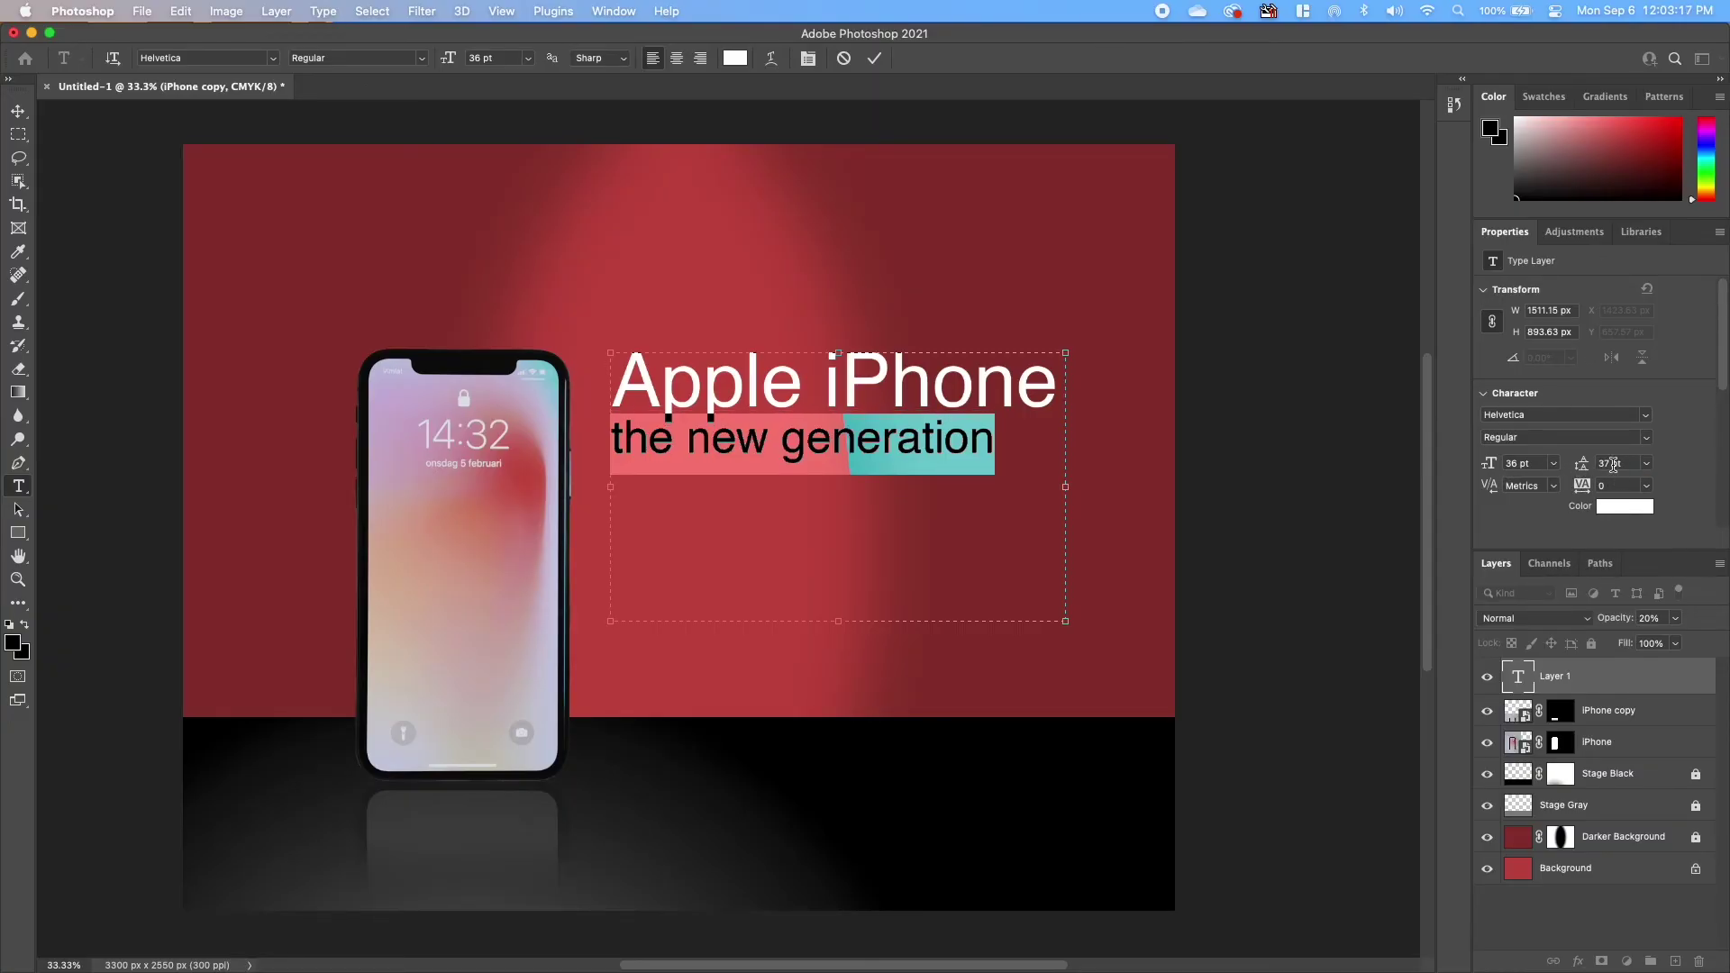
click(1645, 466)
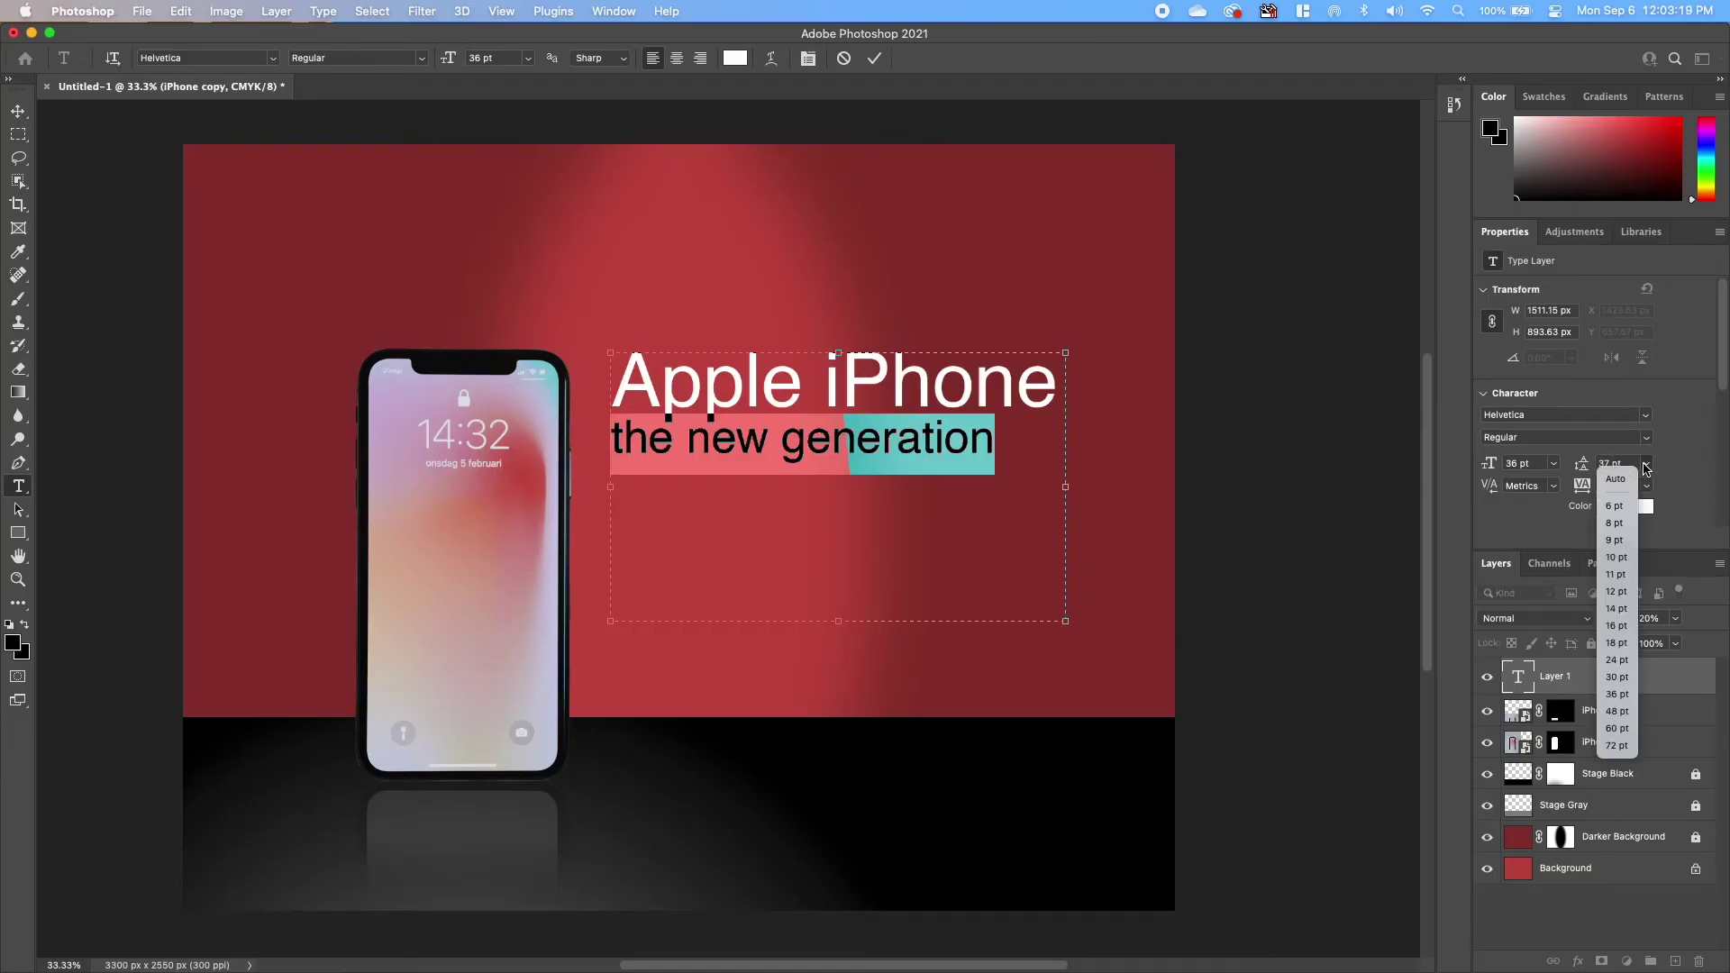
click(1673, 462)
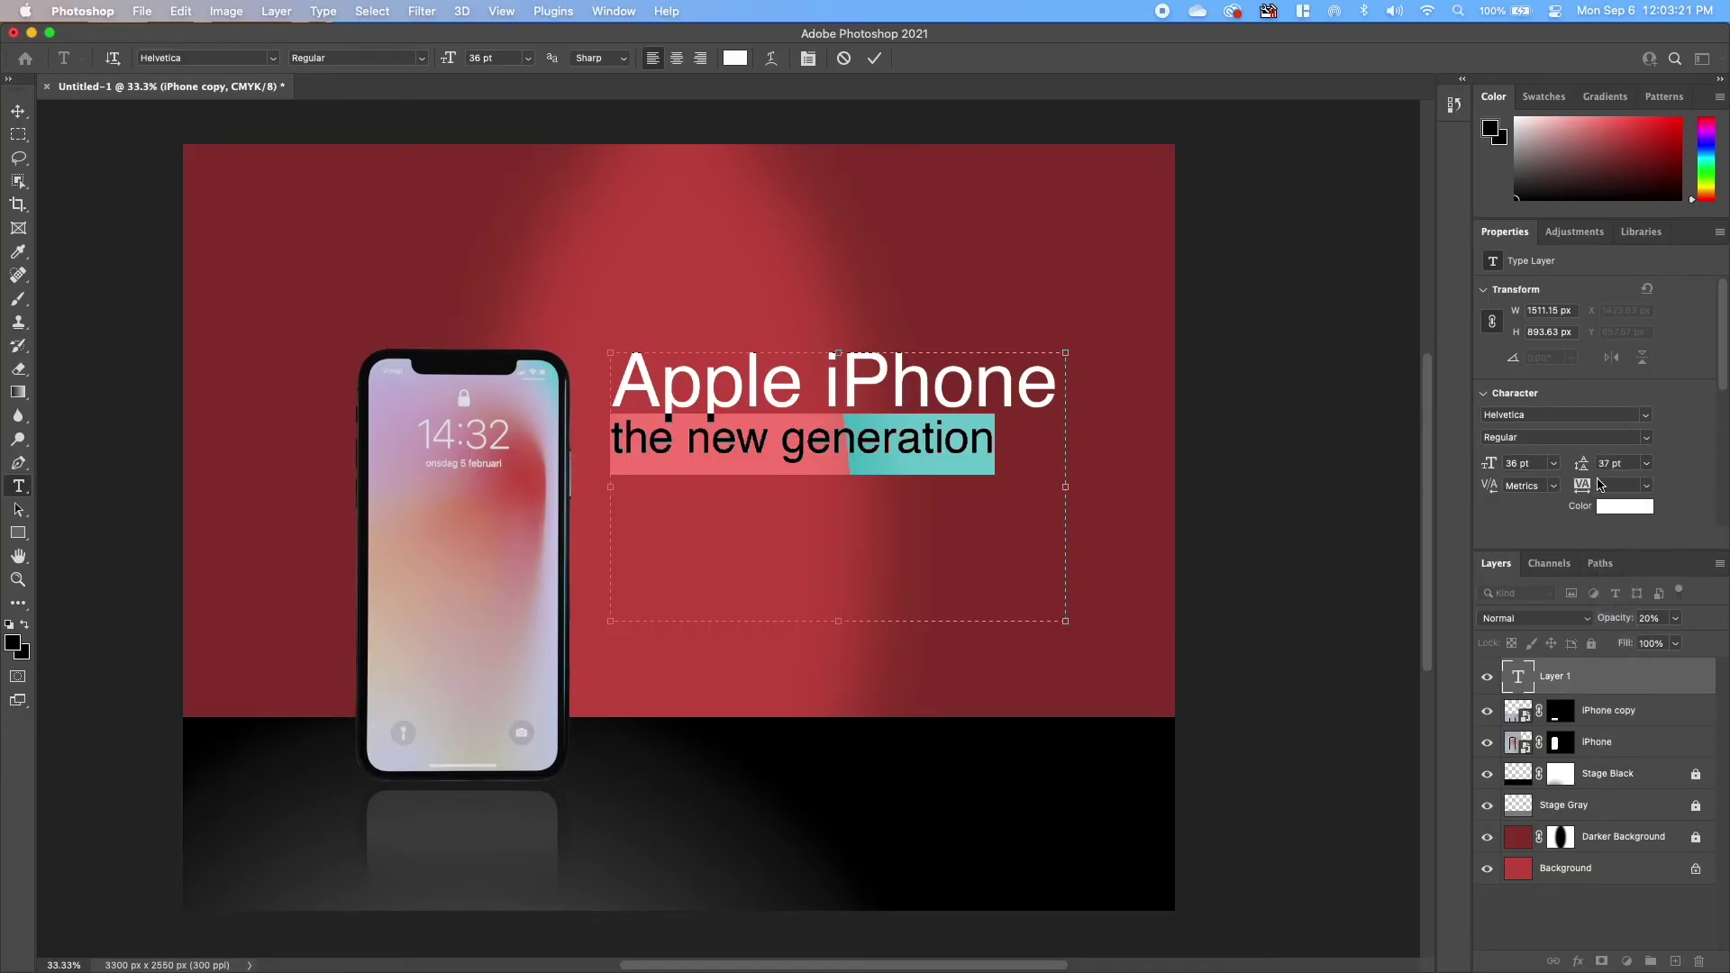
drag(1581, 466, 1579, 470)
click(1010, 438)
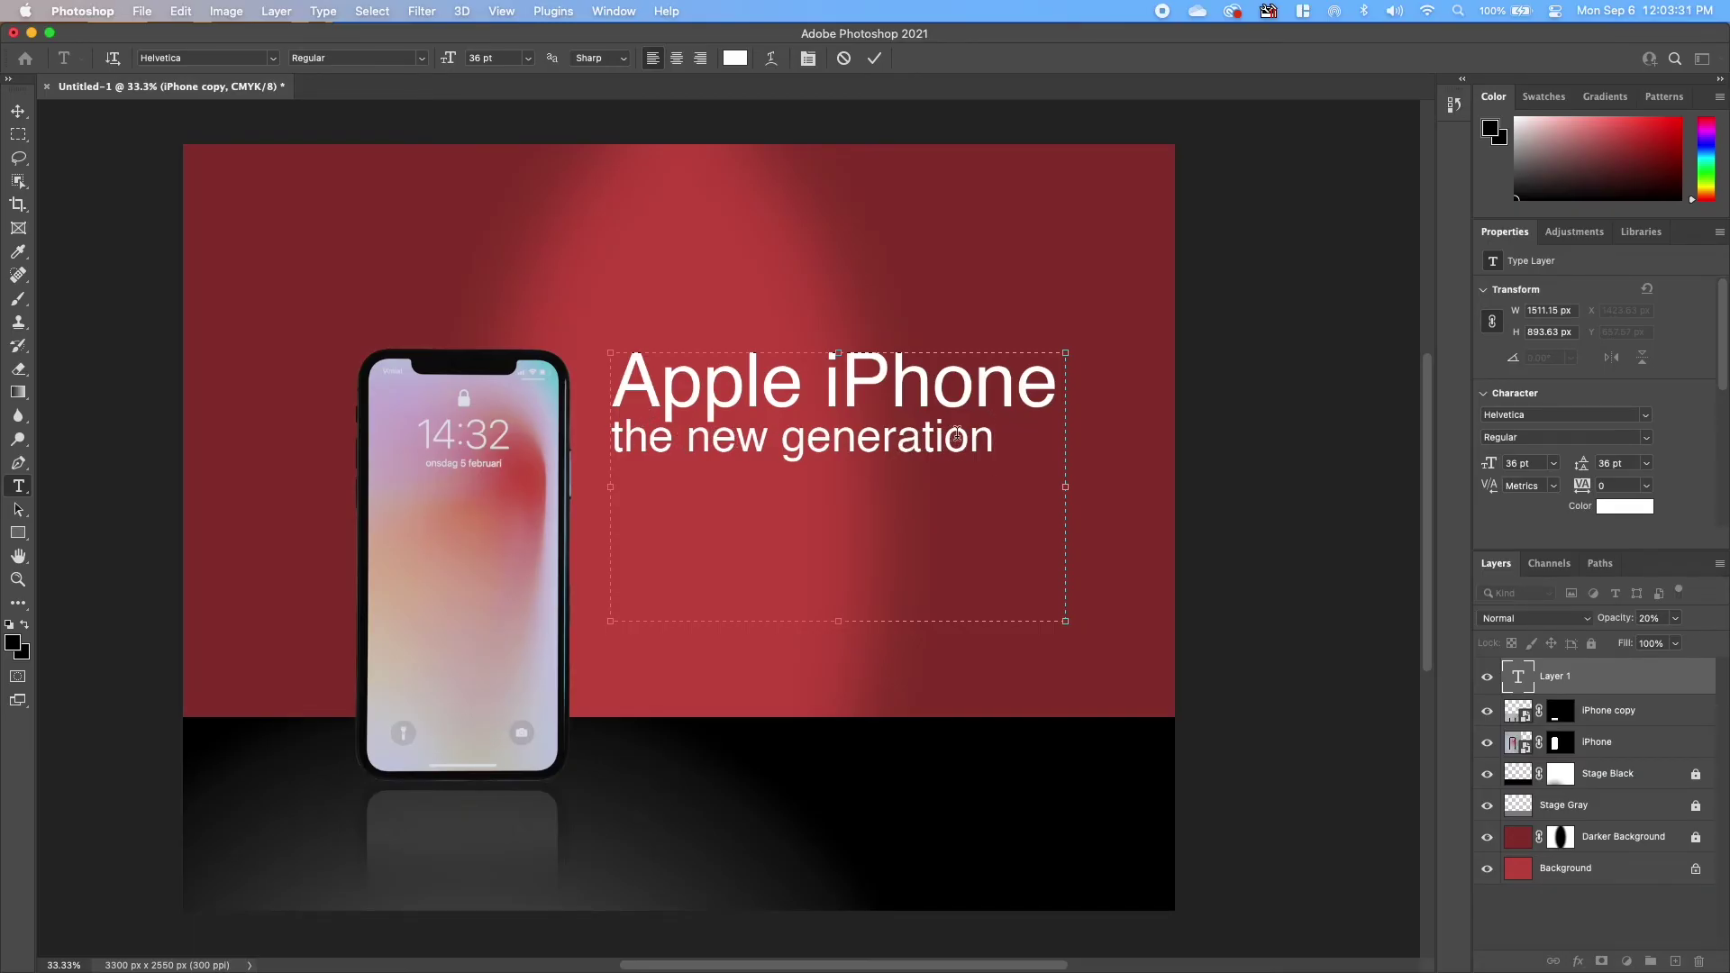
Step: Set the tracking of the "the new generation" line to 80 so it spans the width of "Apple iPhone"
drag(1012, 445, 622, 436)
click(807, 436)
drag(1012, 436, 627, 438)
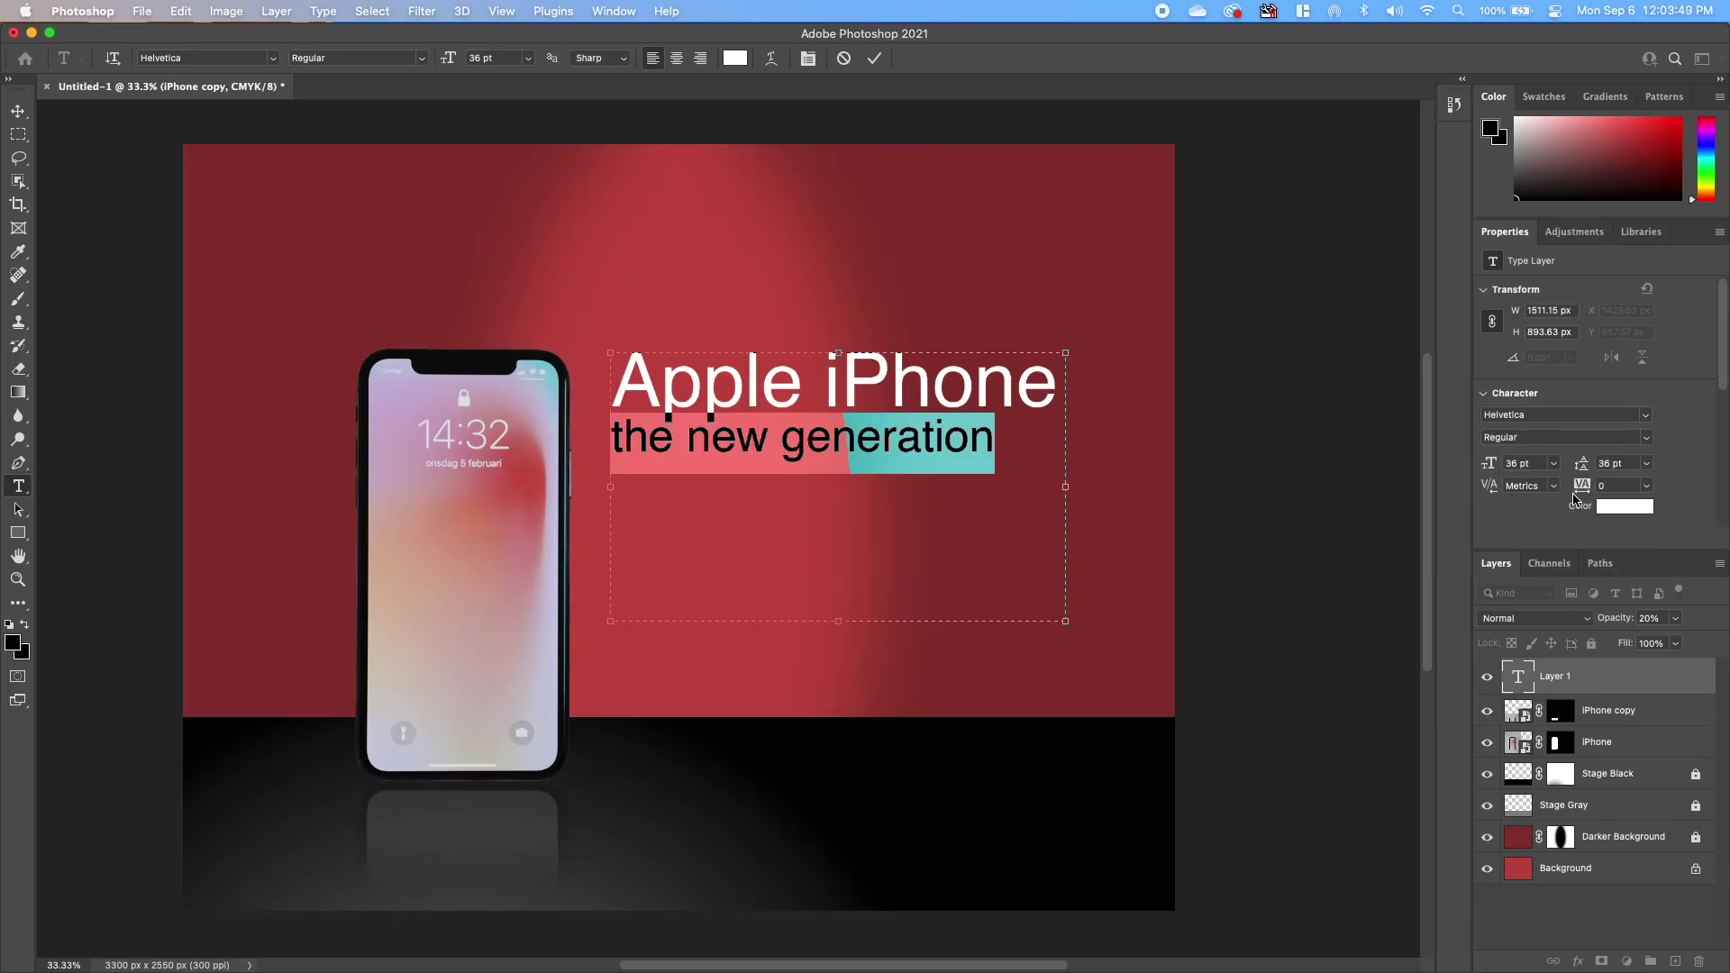
drag(1581, 487, 1584, 489)
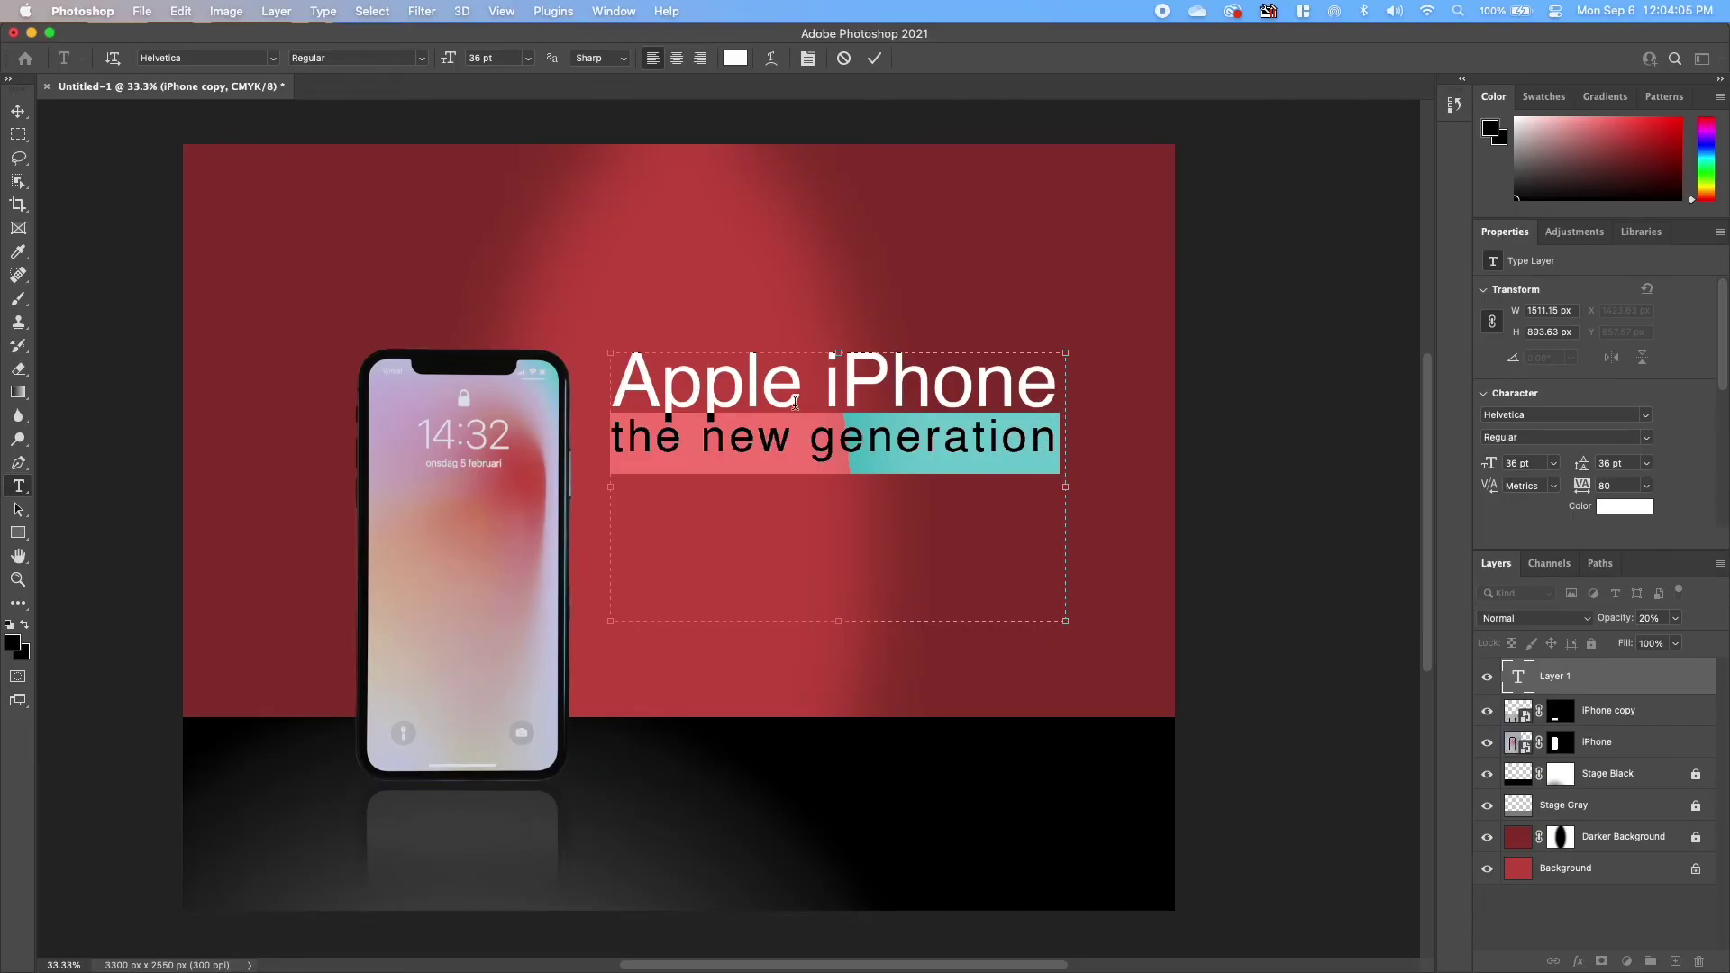
click(840, 421)
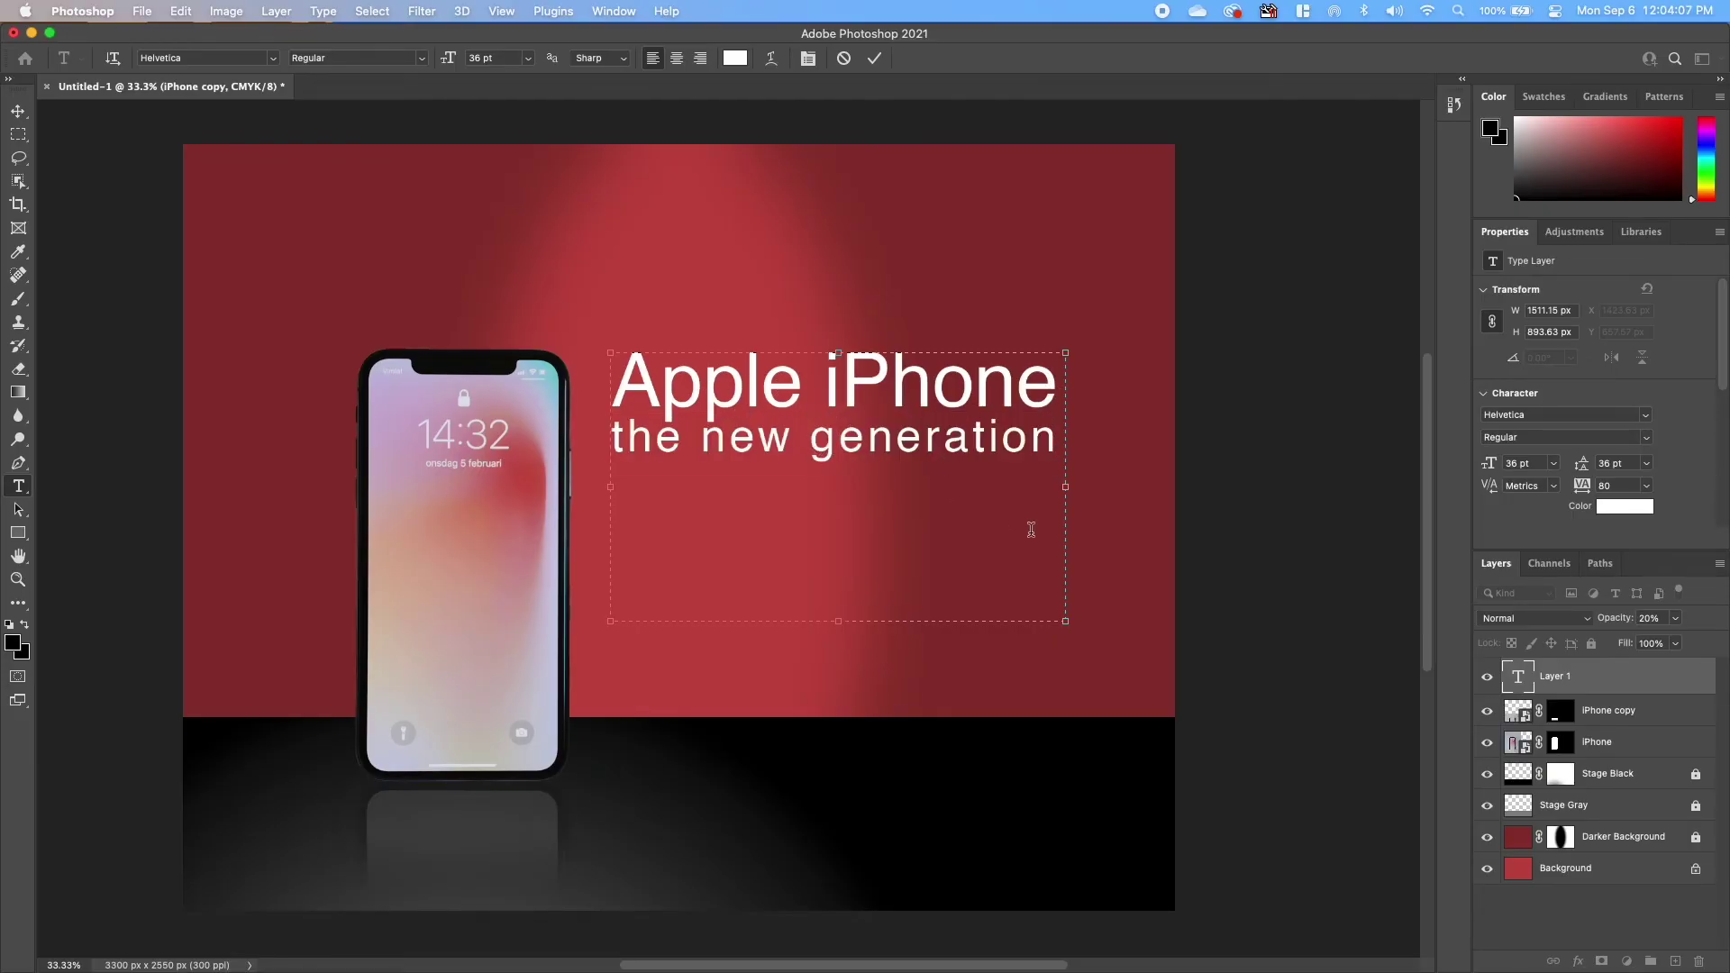
Step: Shorten the text box to fit its two lines and move the text down beside the upper half of the phone
drag(836, 620, 839, 478)
click(18, 110)
drag(773, 389, 778, 448)
click(1289, 543)
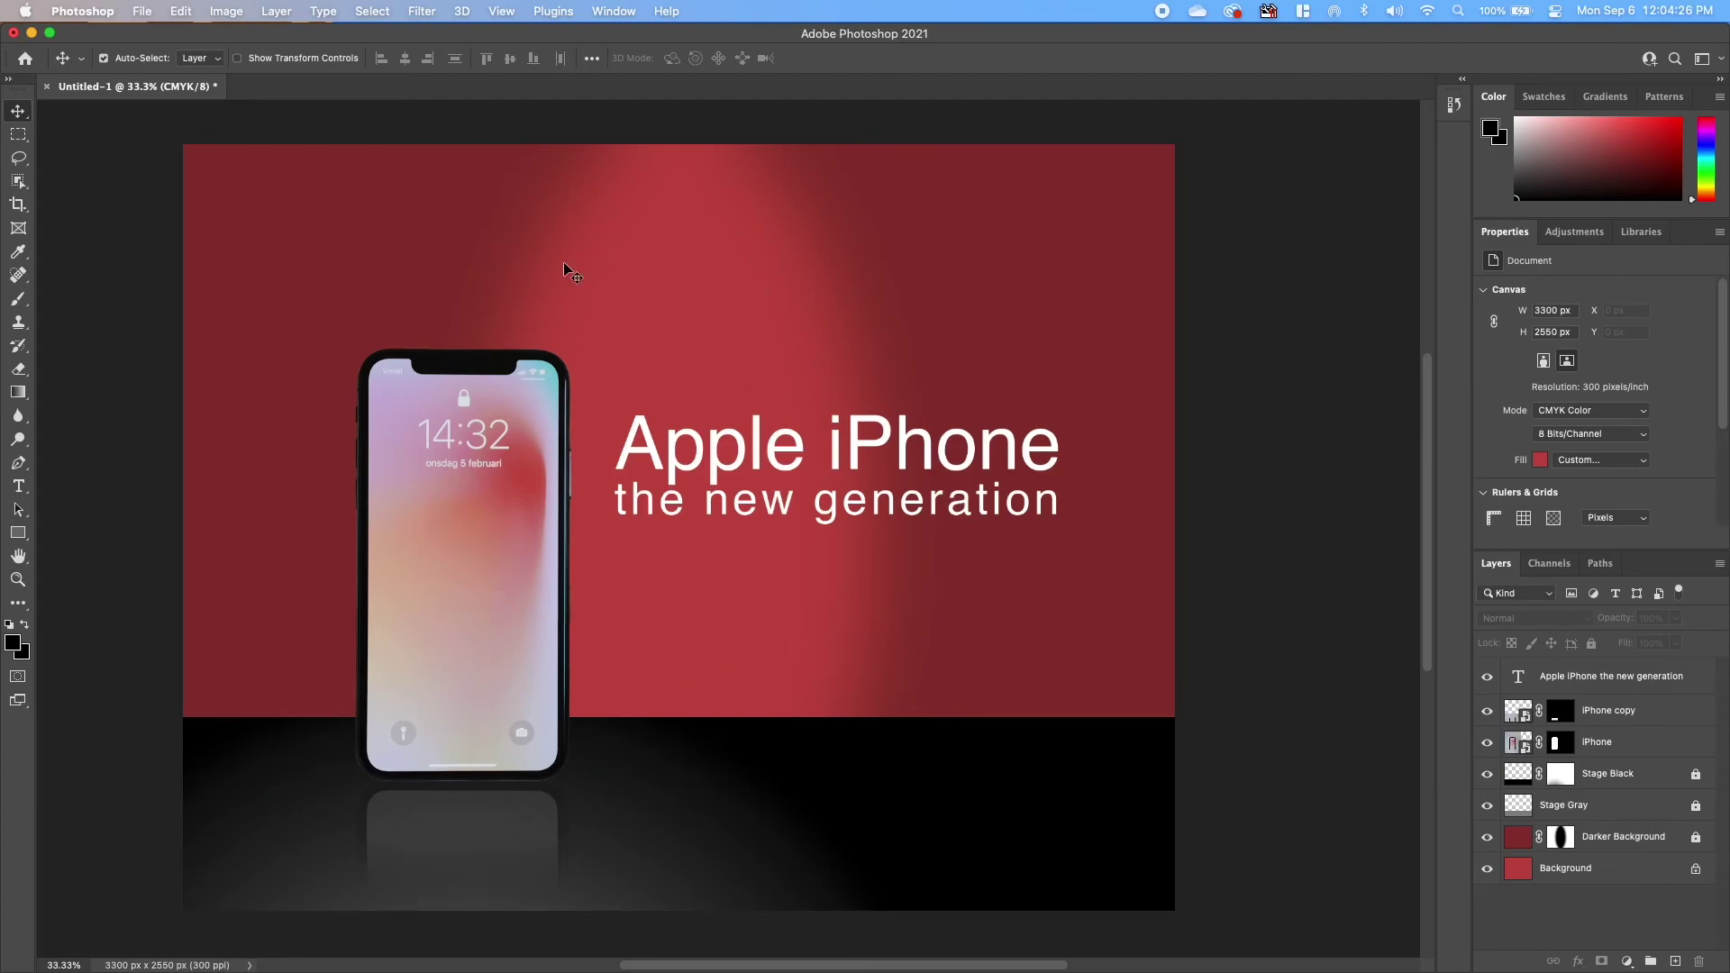
Step: Place Apple-logo.png from the Desktop as an embedded image and move its layer directly below the iPhone layer
click(139, 13)
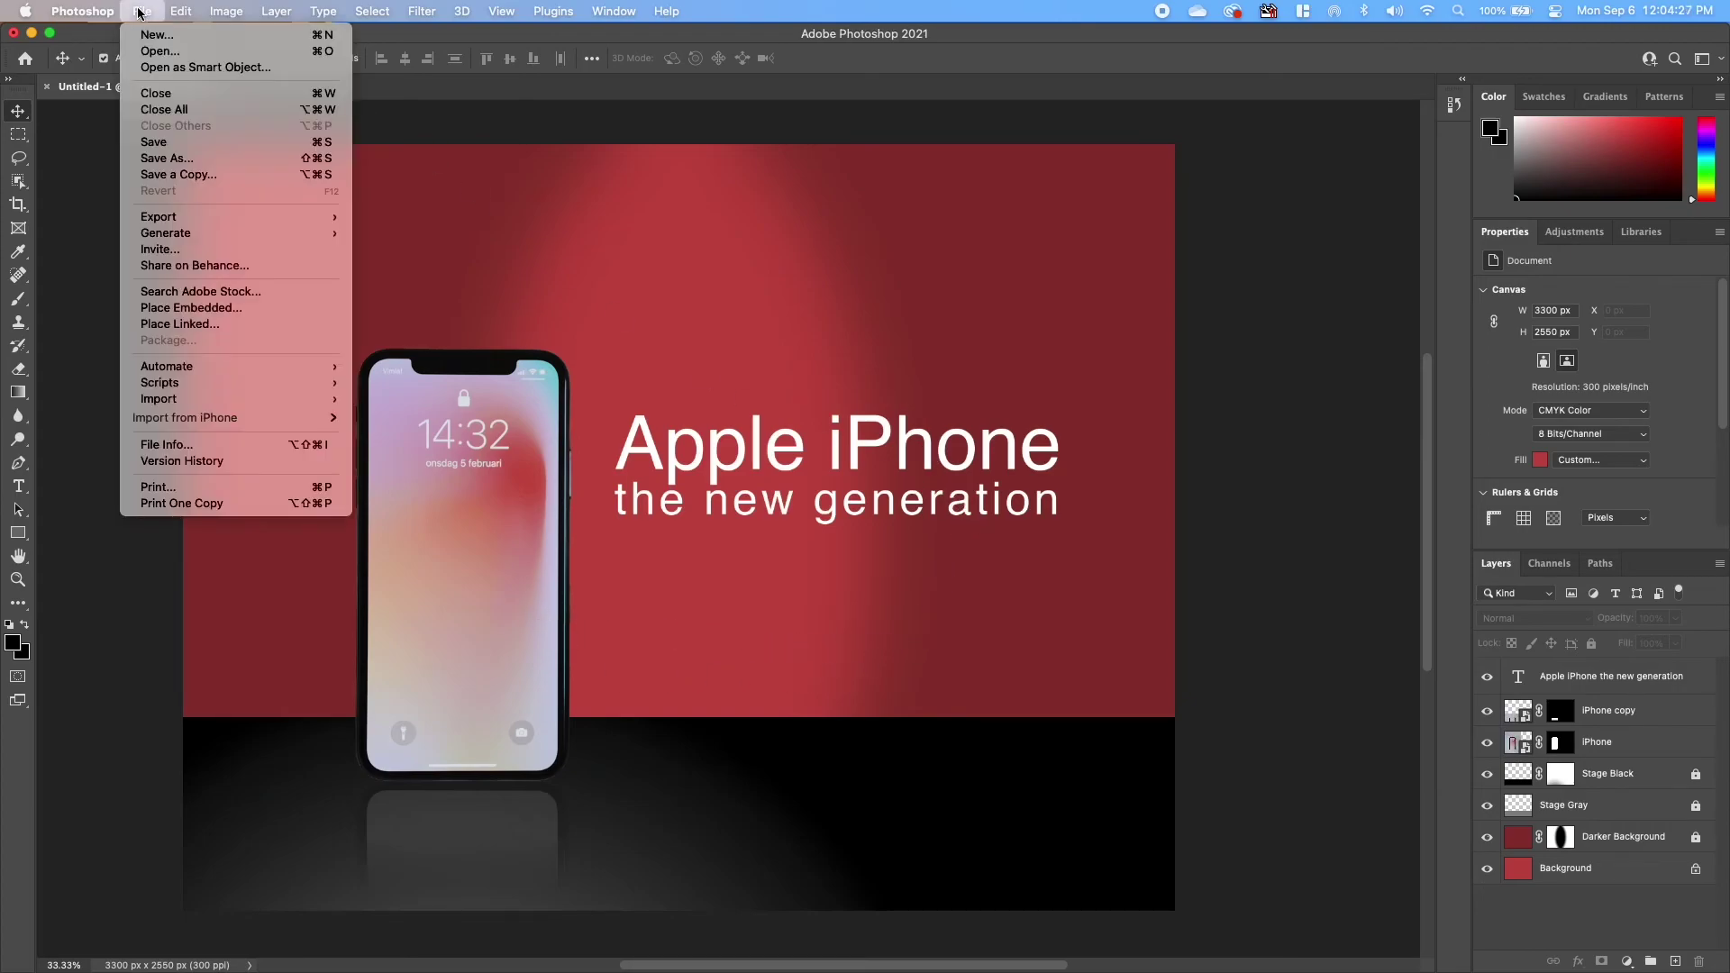
click(184, 311)
click(496, 219)
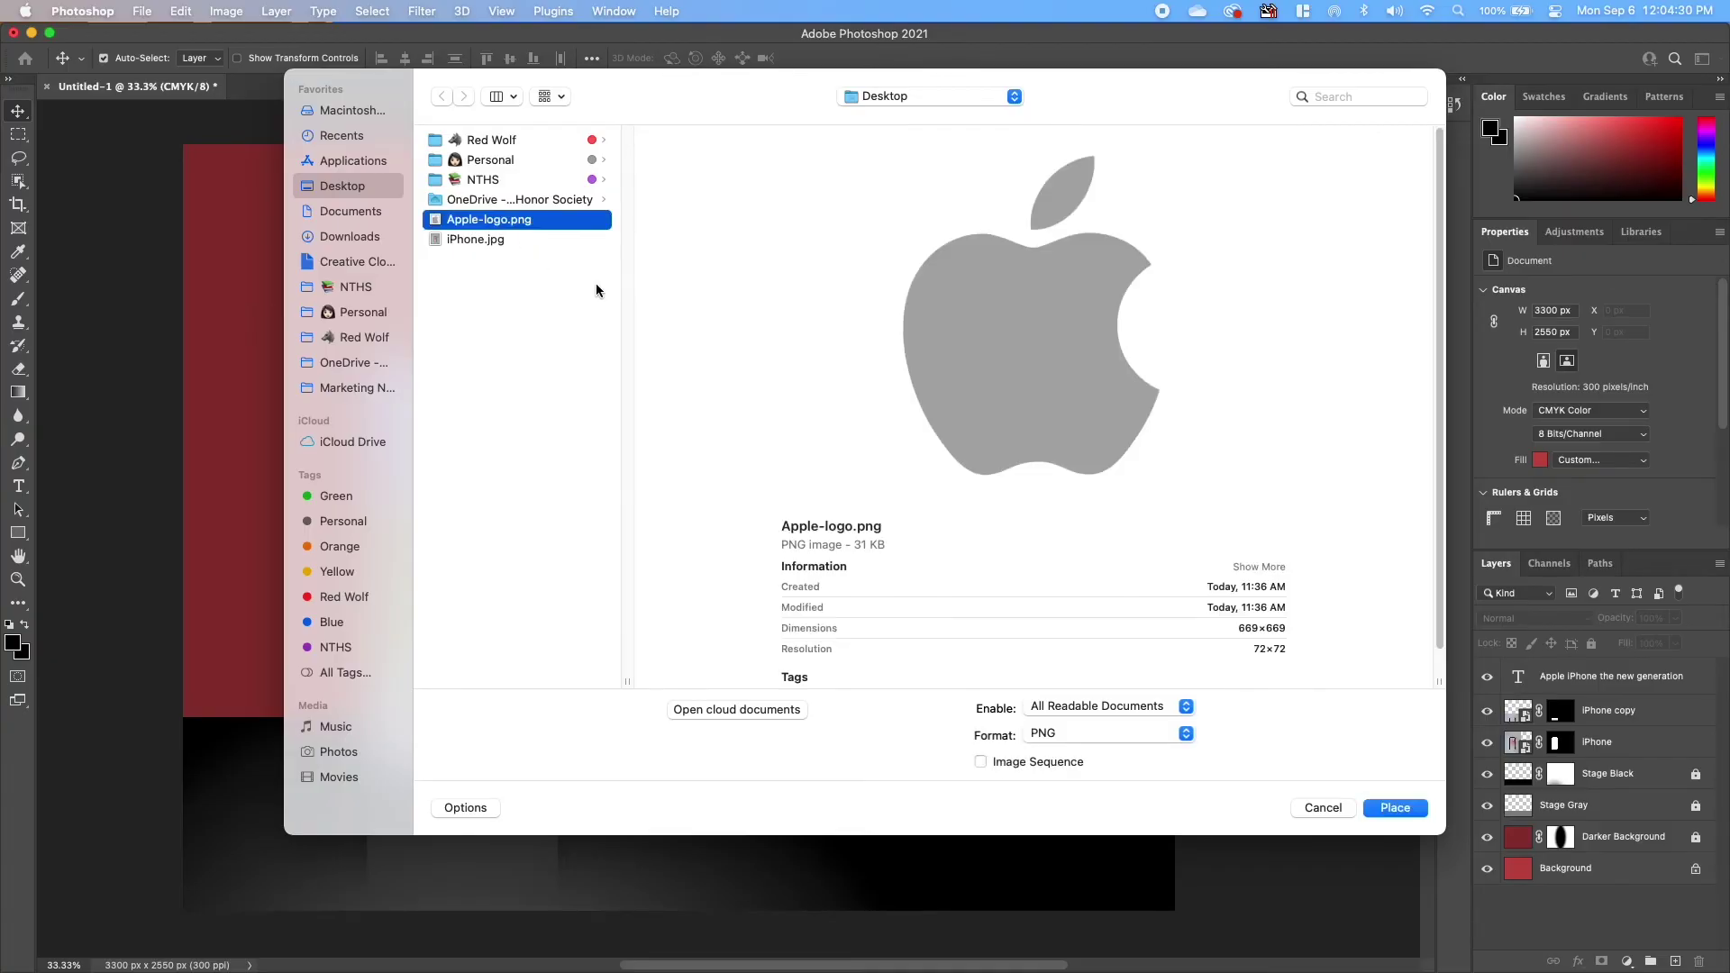
click(1395, 808)
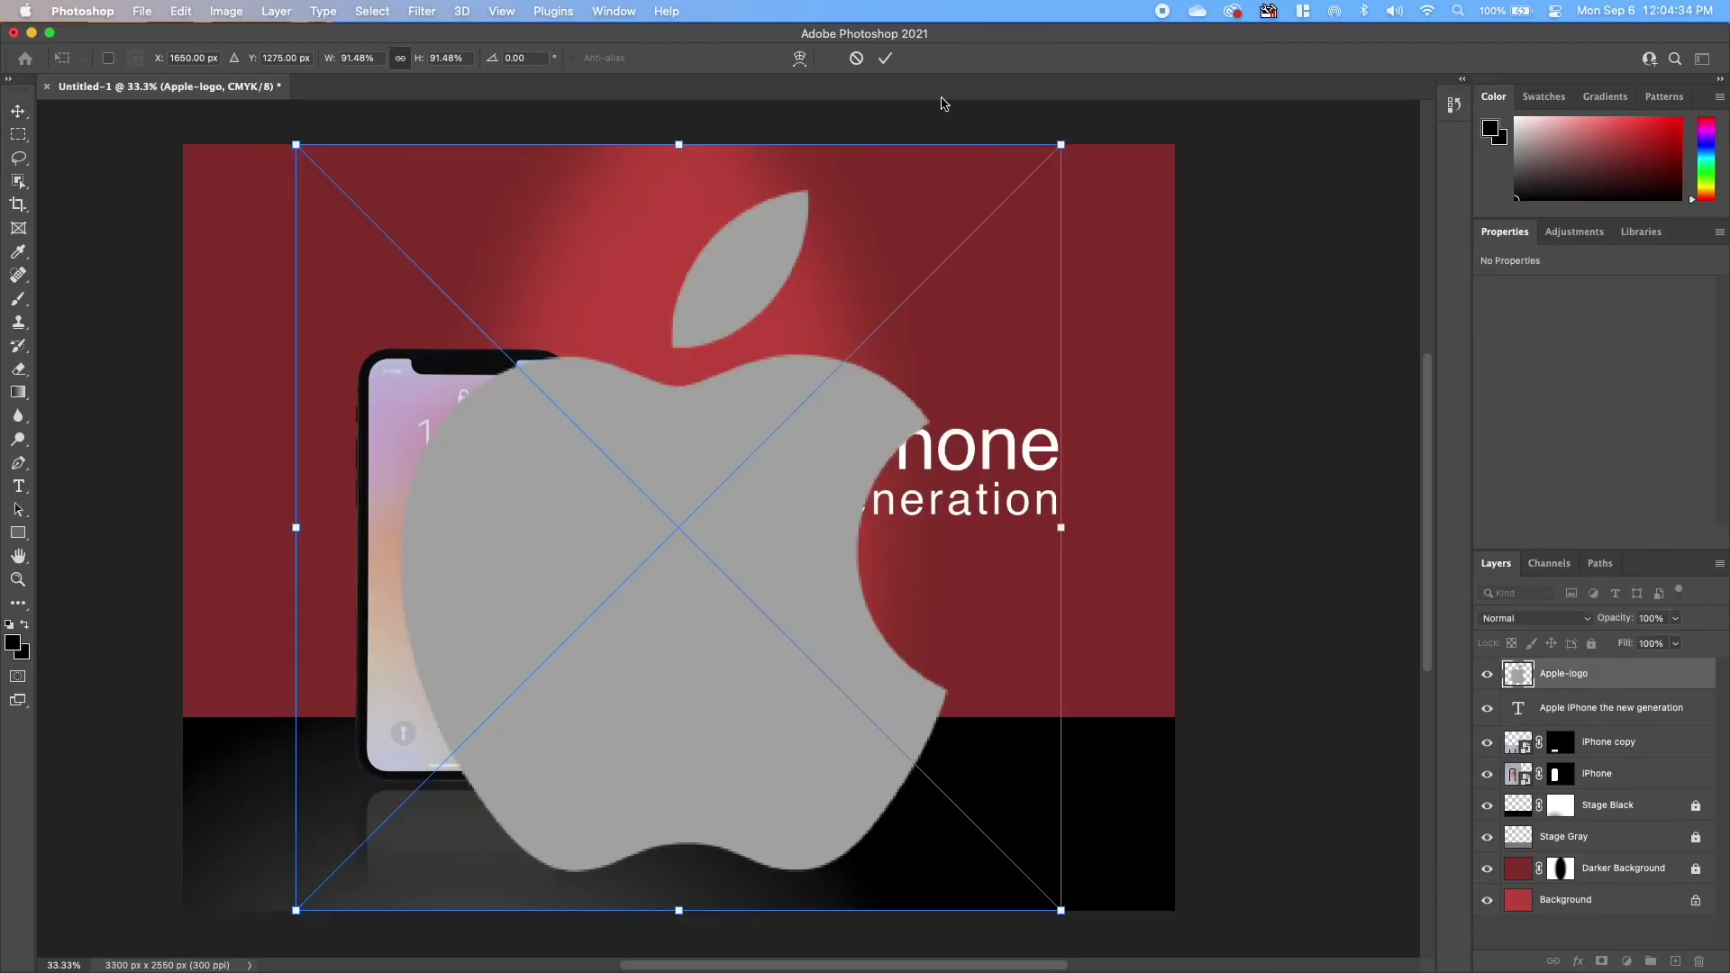
click(885, 59)
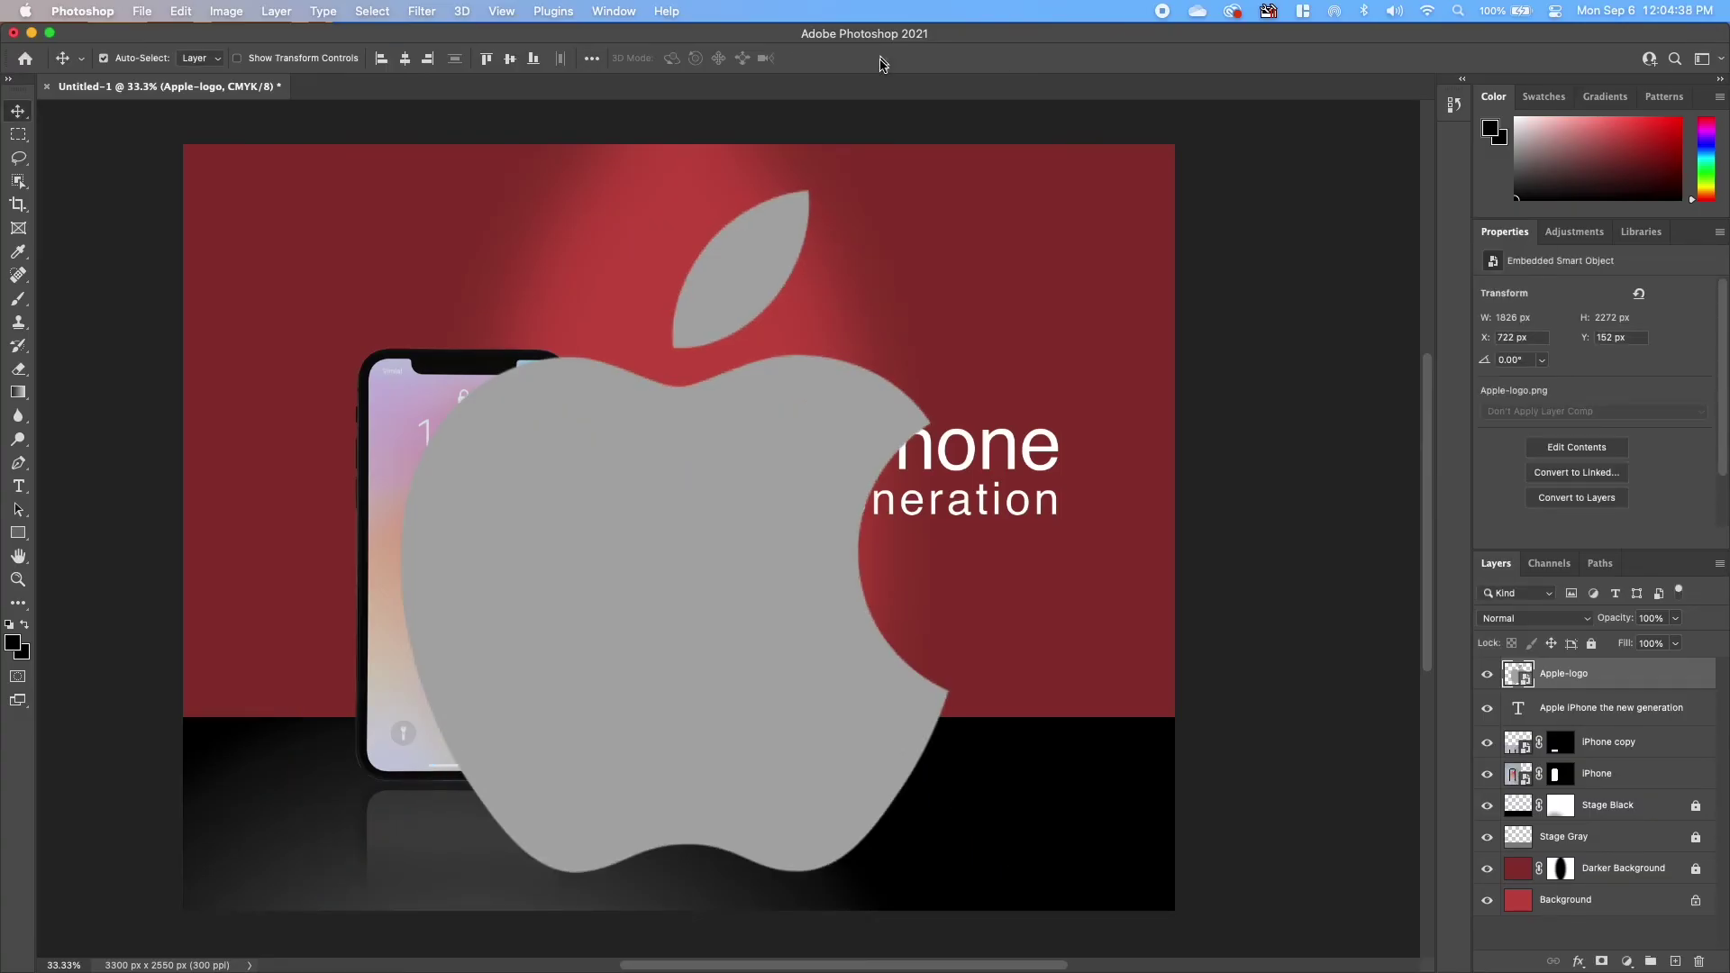
drag(1611, 677, 1613, 791)
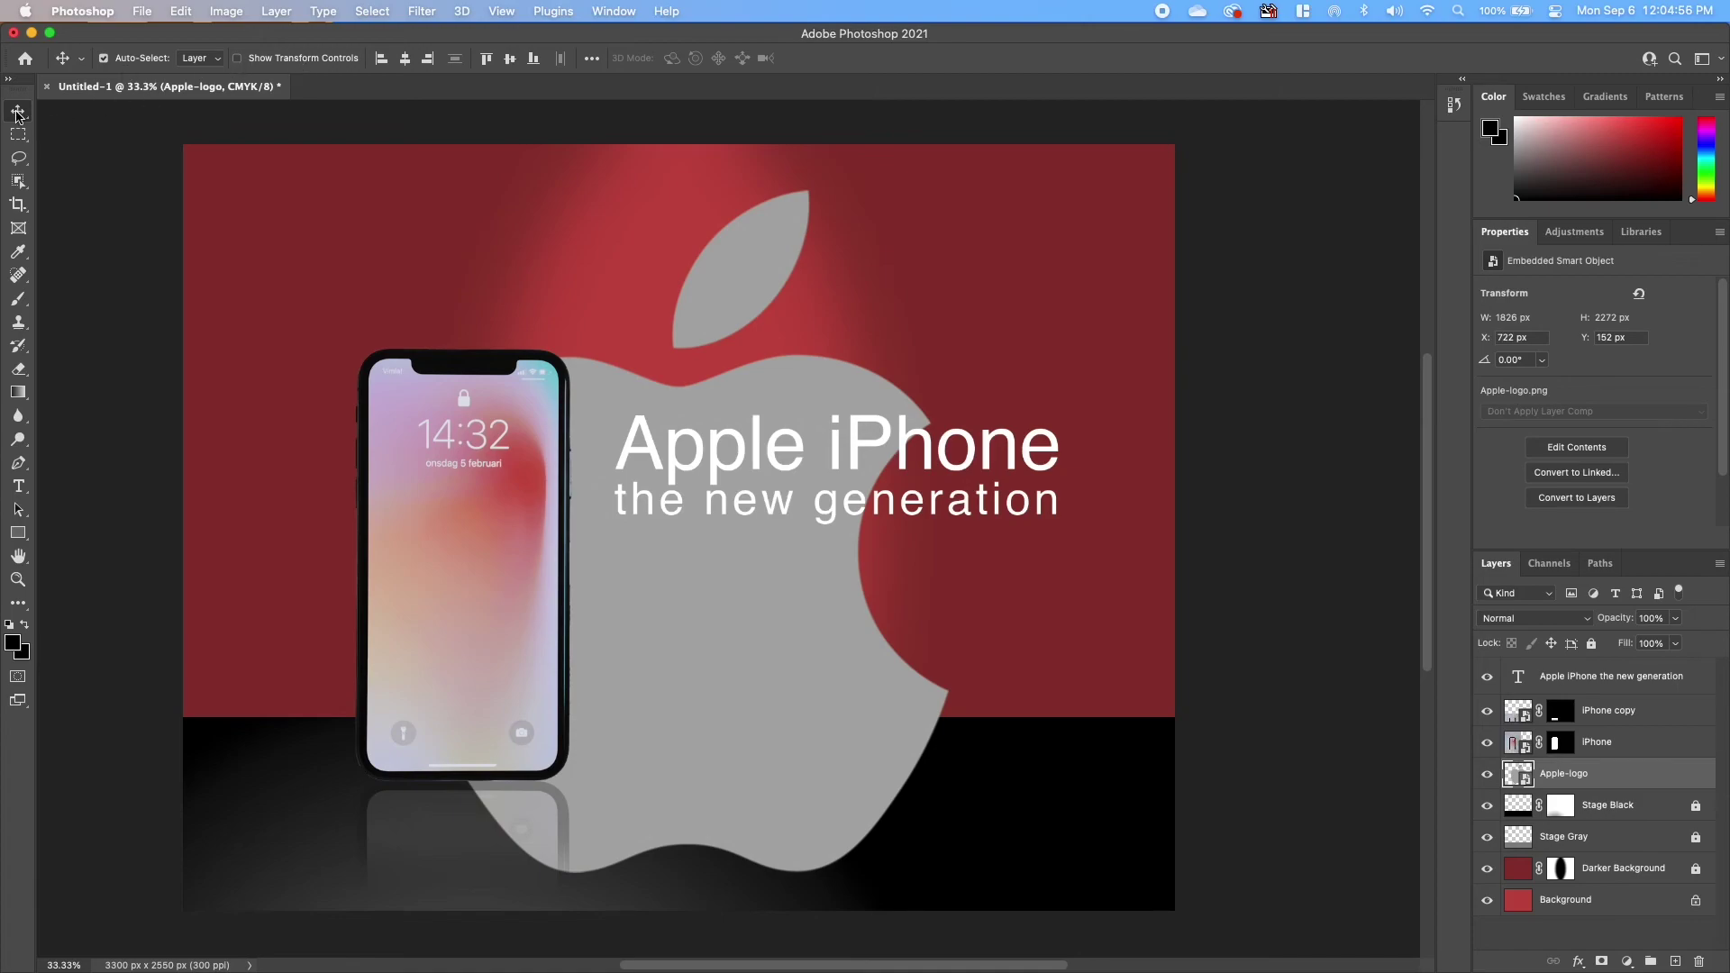
Step: Scale the Apple logo down to about 1220 x 1519 px and position it at X 1030 px, Y 150 px in the spotlight
click(238, 58)
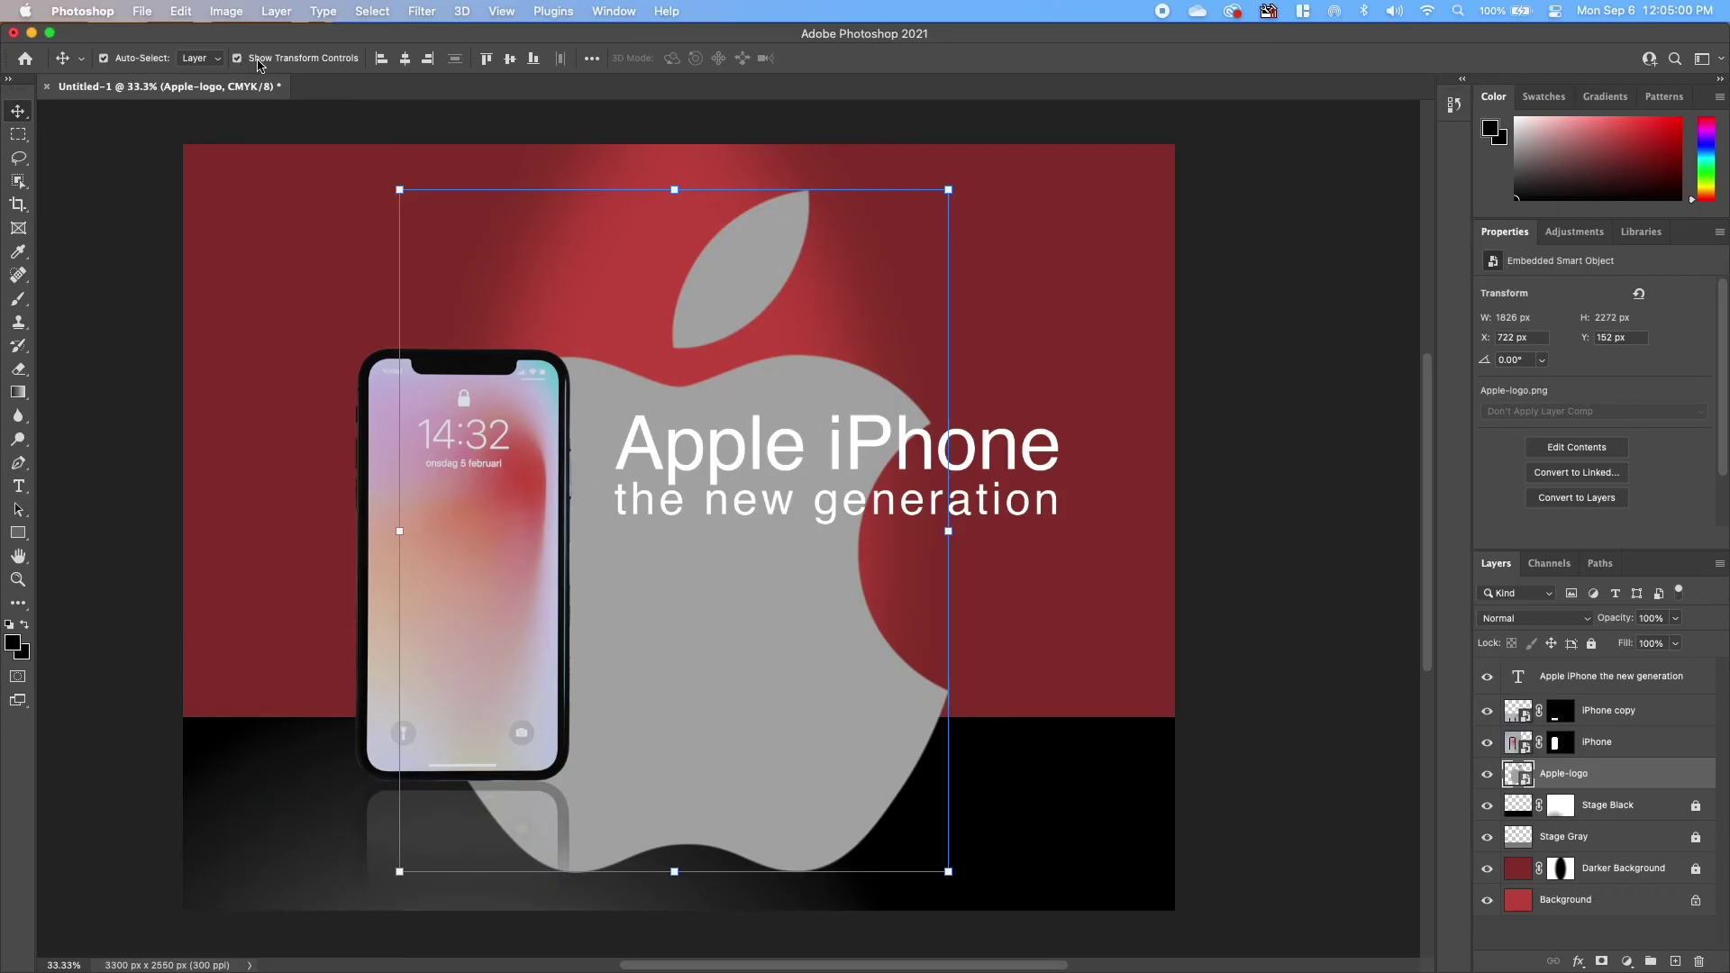
drag(950, 190, 931, 201)
drag(763, 262, 807, 250)
drag(1079, 150, 811, 387)
drag(637, 619, 735, 414)
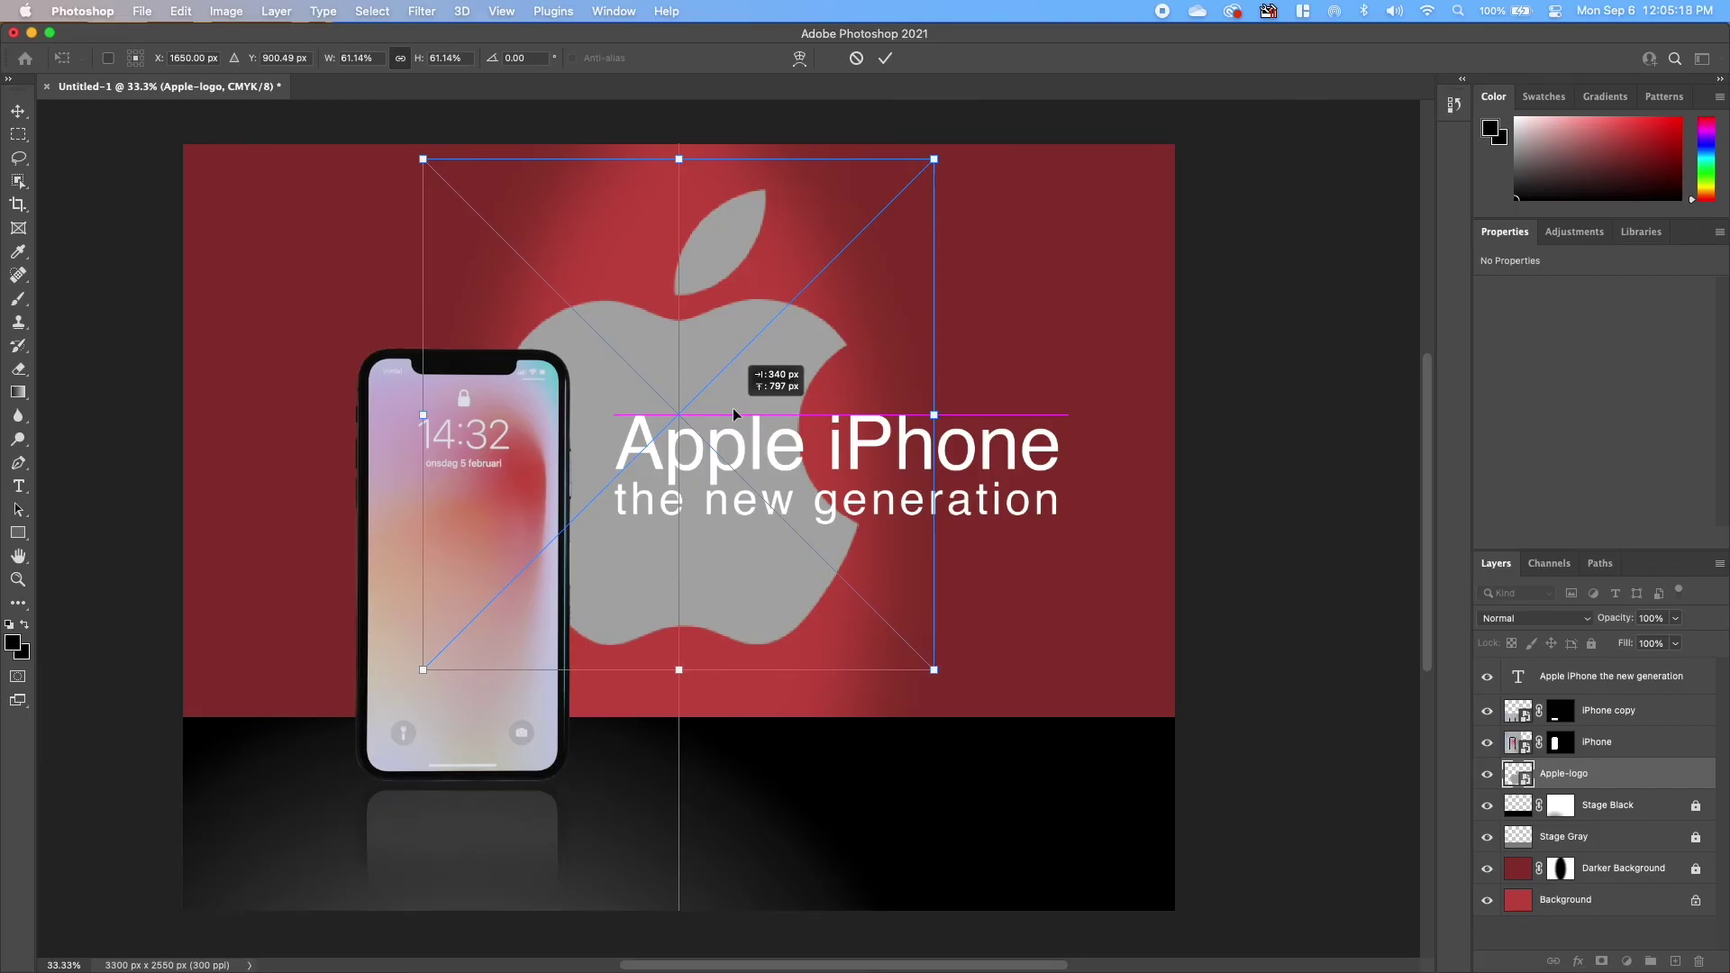
drag(733, 413, 734, 413)
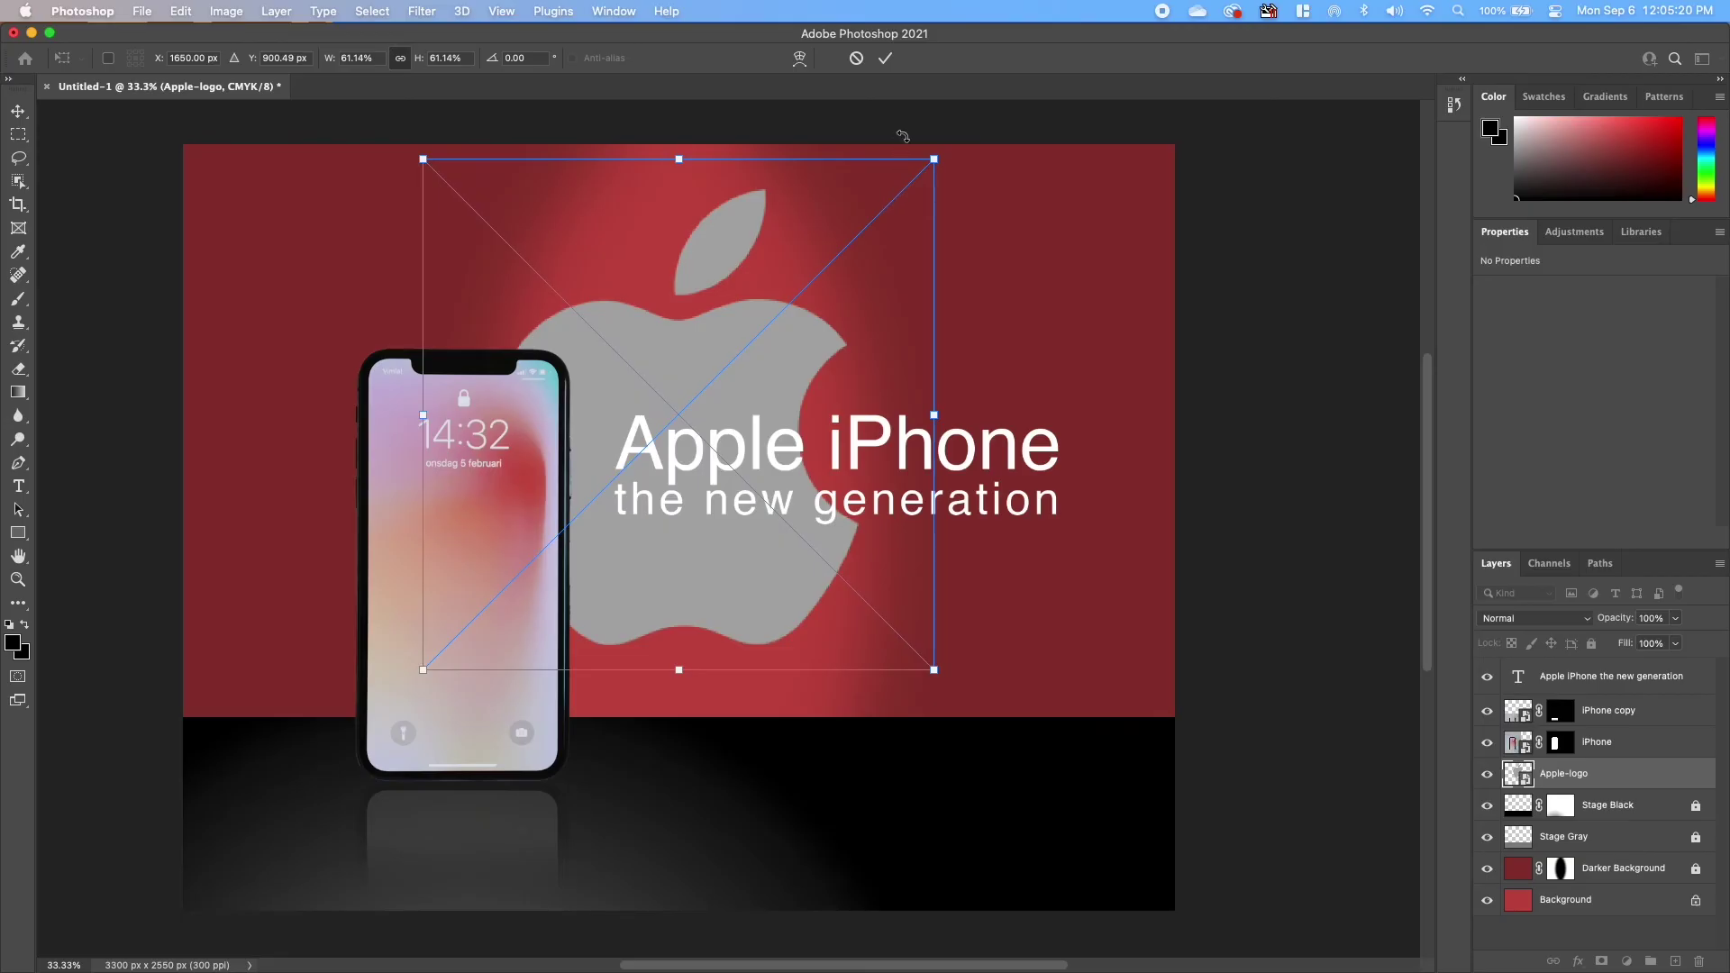
click(886, 59)
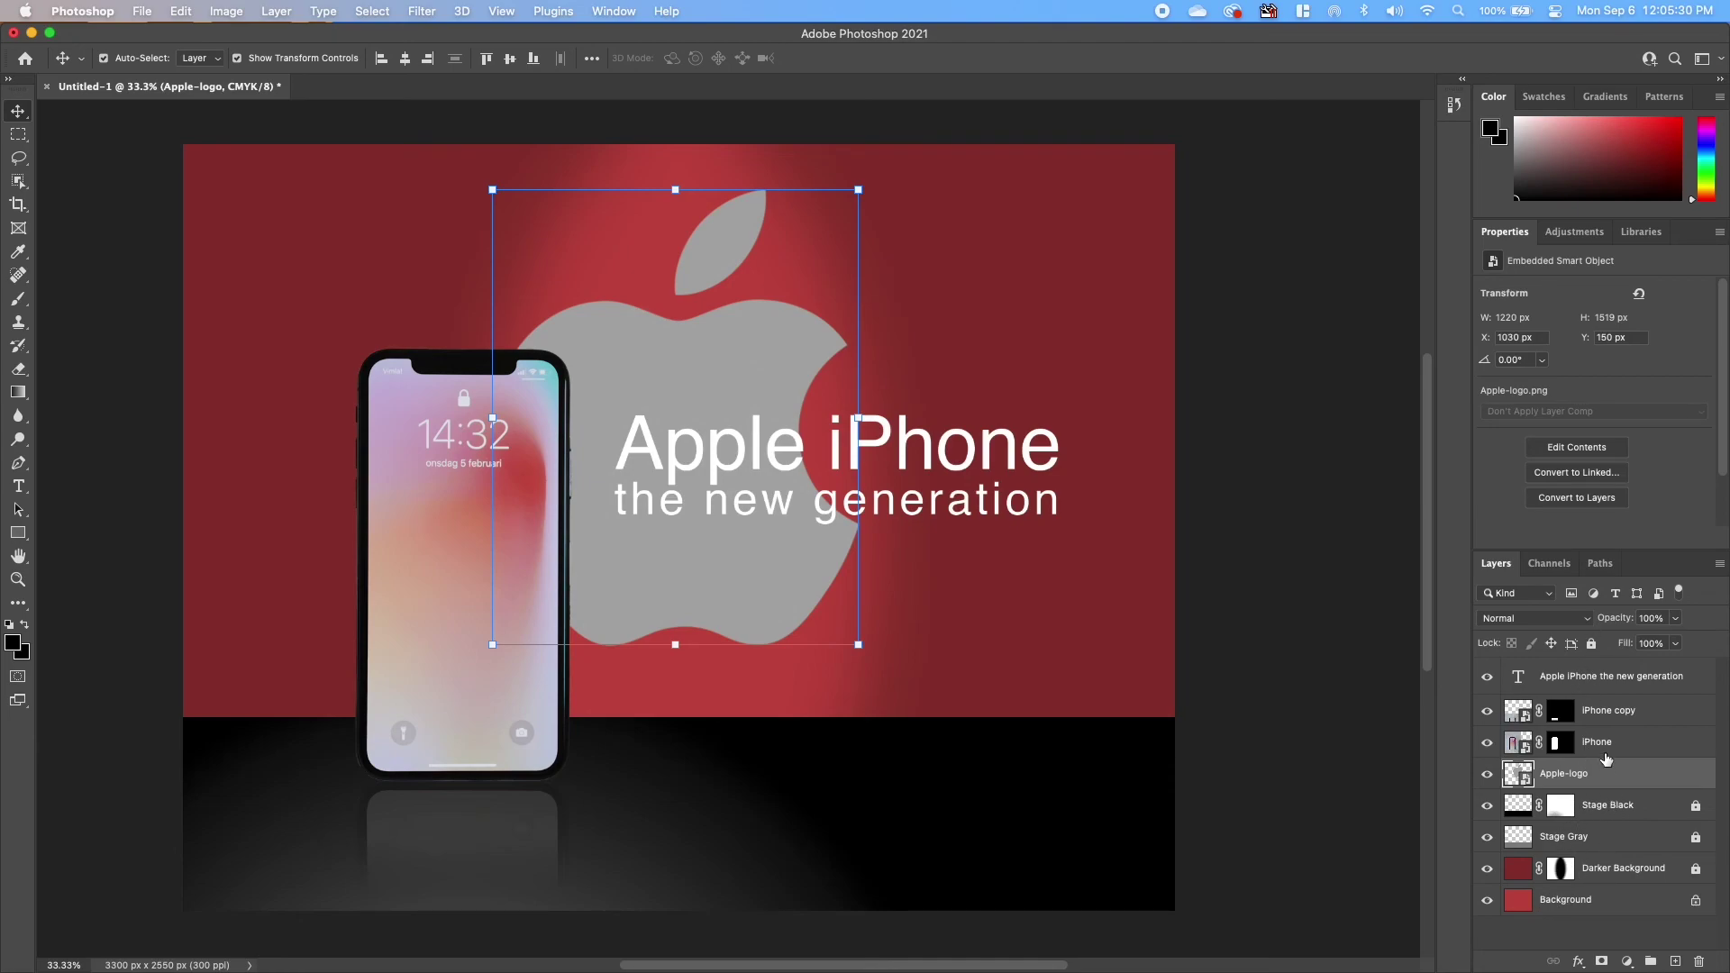
Step: Set the Apple-logo layer's blend mode to Overlay and lower its opacity to leave a faint logo in the background
click(1588, 621)
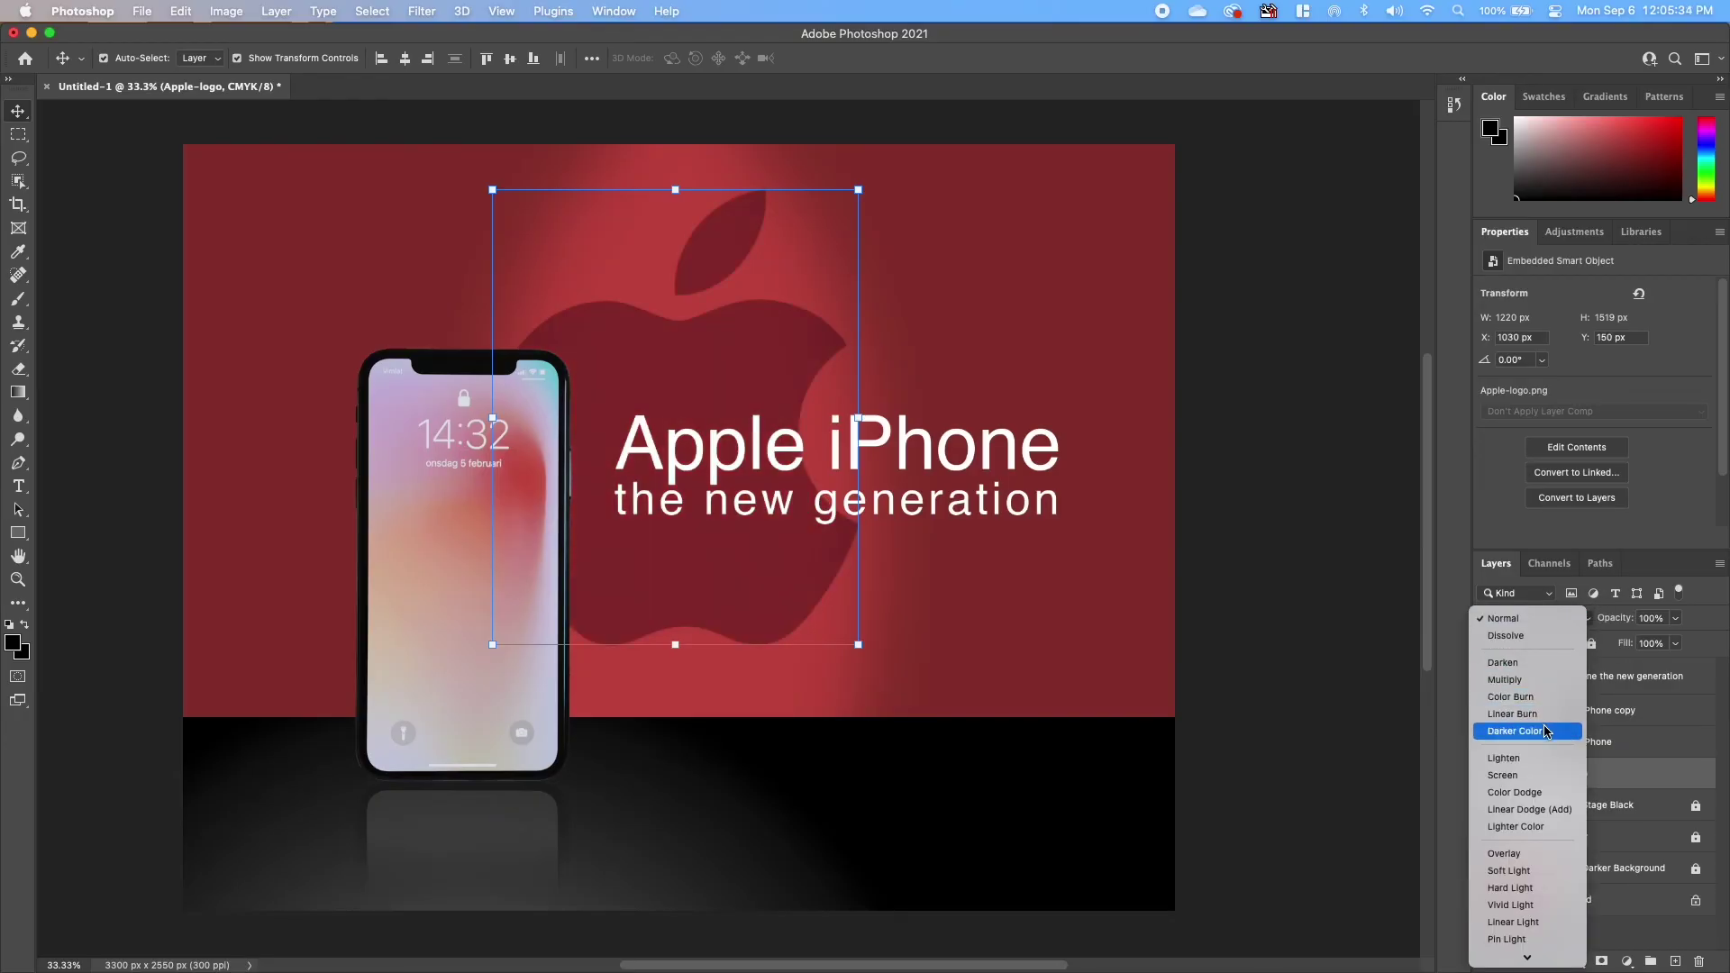
click(1520, 854)
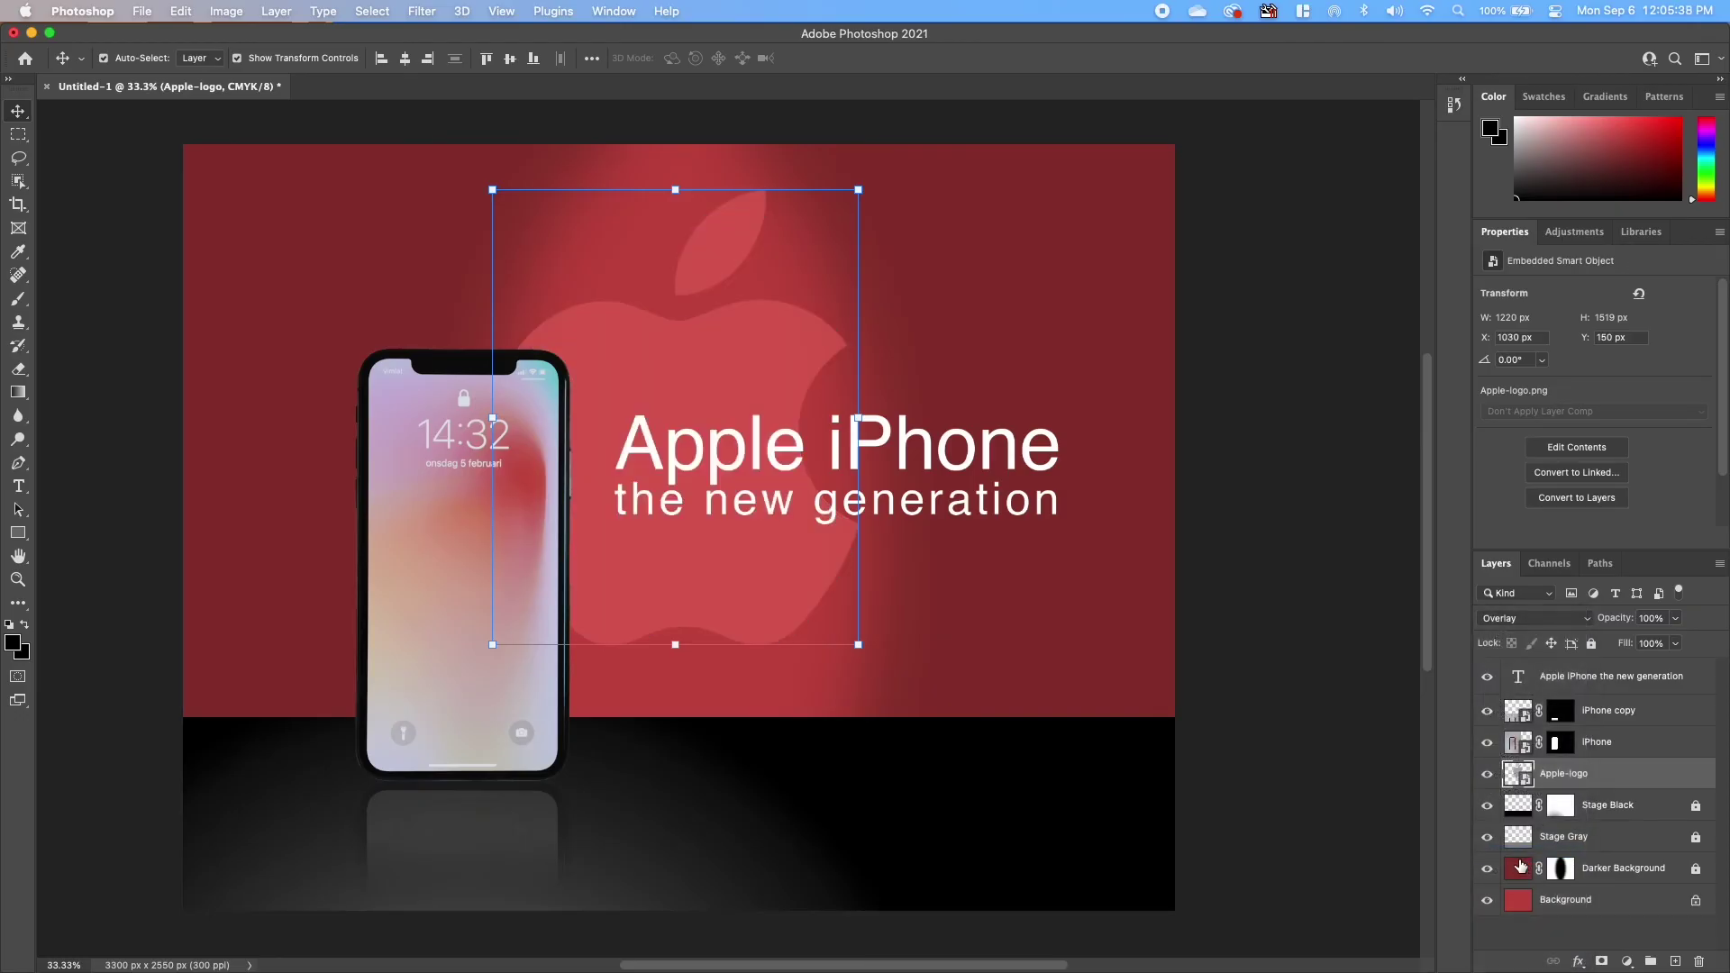
click(1675, 643)
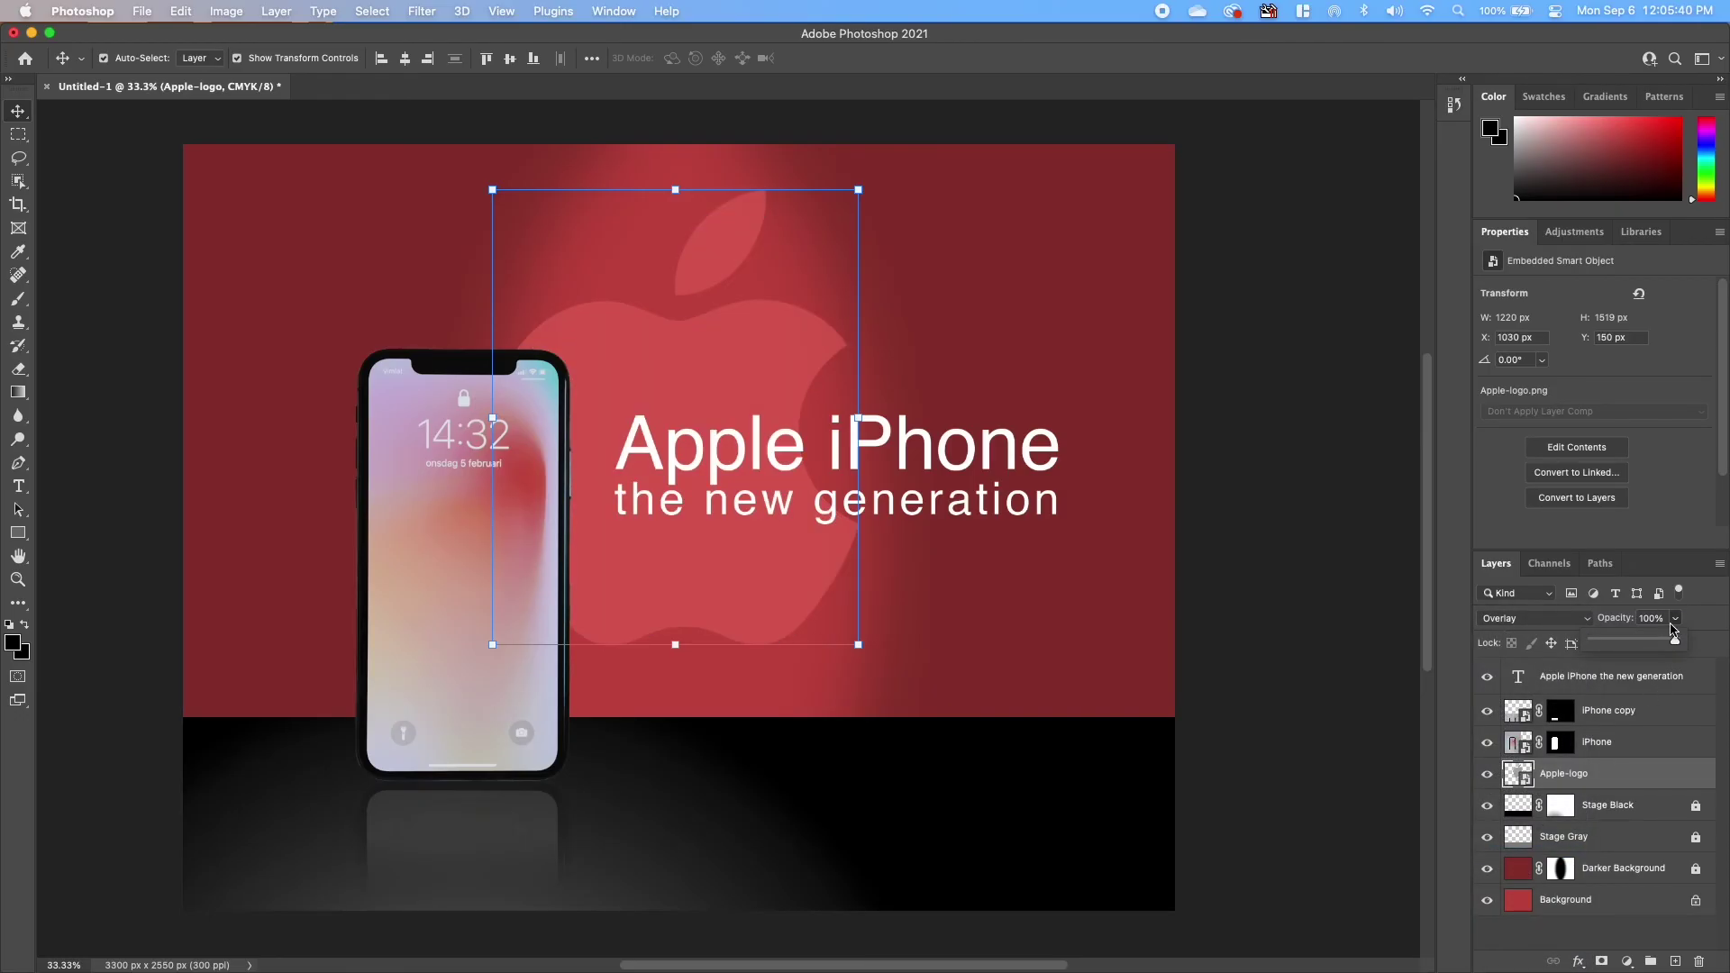
drag(1642, 650, 1613, 649)
click(1351, 665)
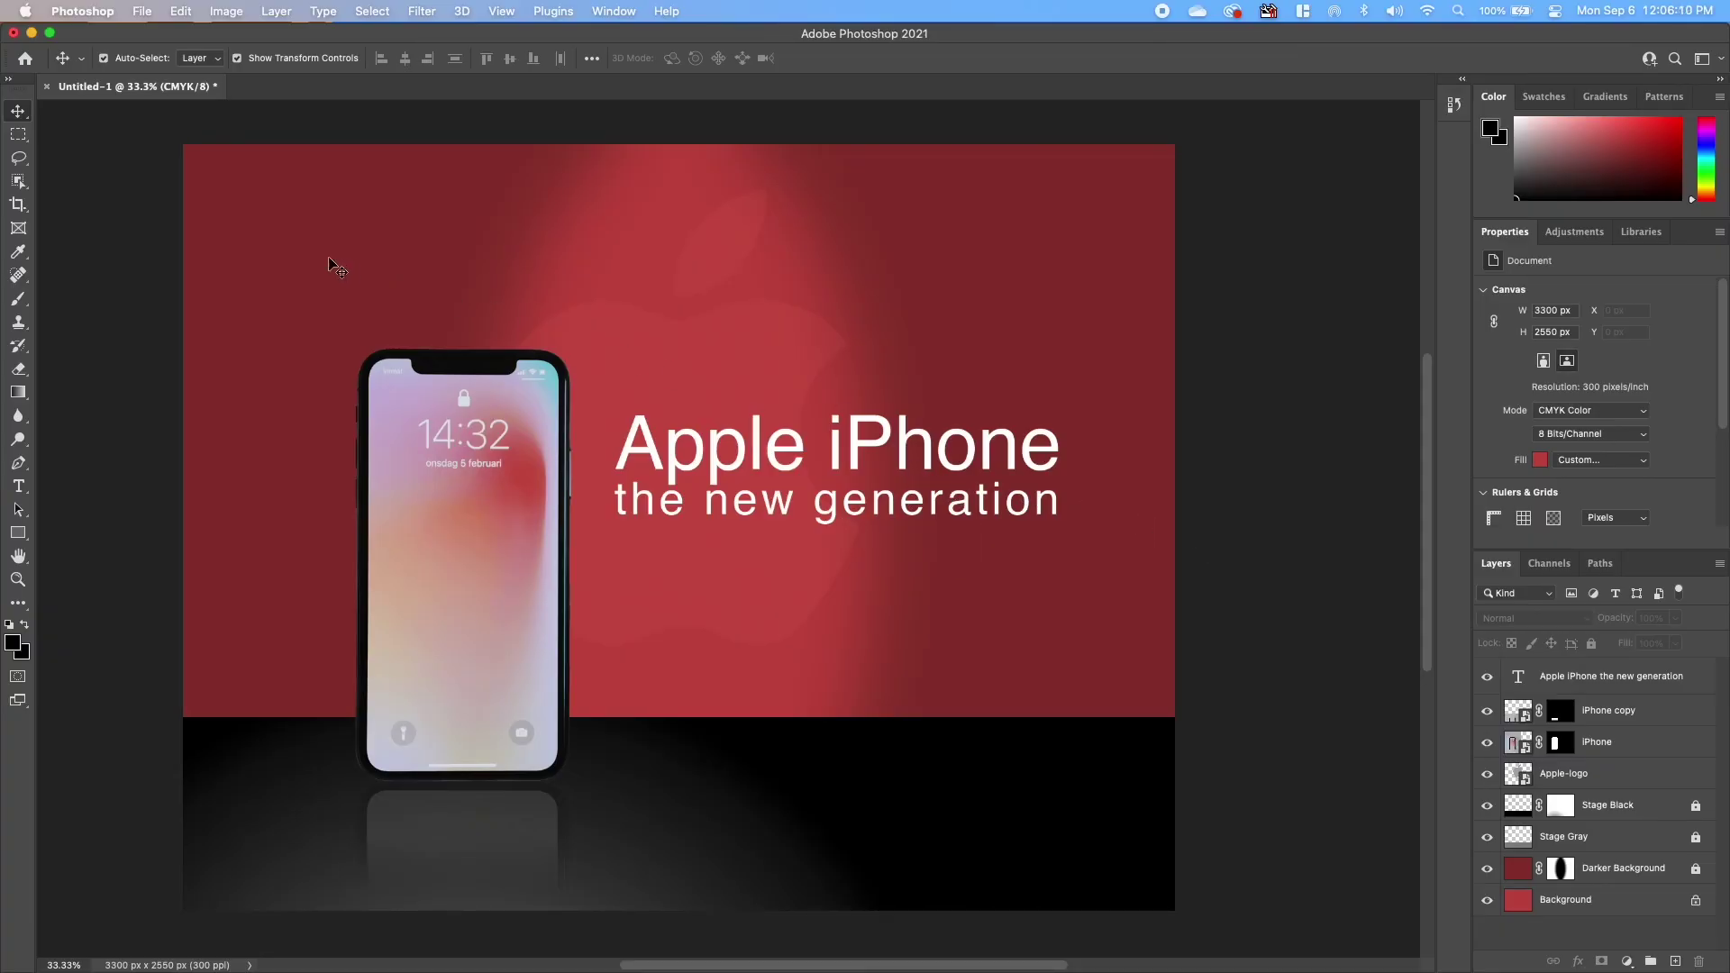
Step: Save the document on the computer as a Photoshop file named lastnamefirstinitial_reflection in the Desktop folder
click(144, 11)
click(171, 160)
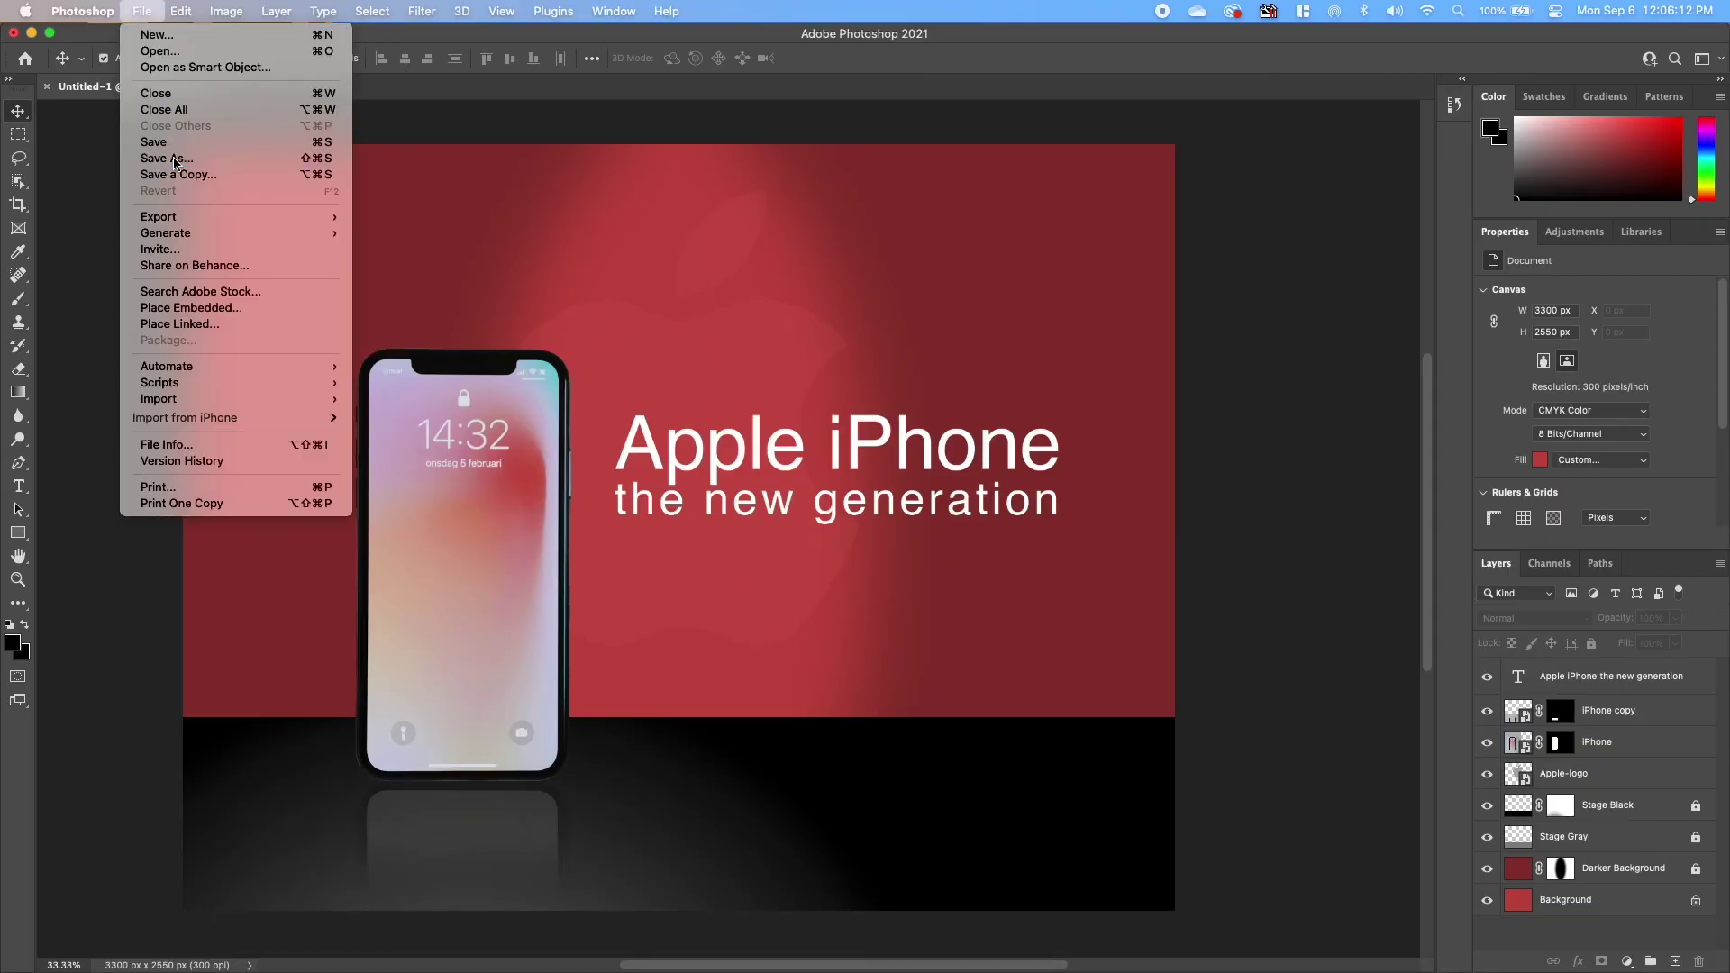
click(814, 616)
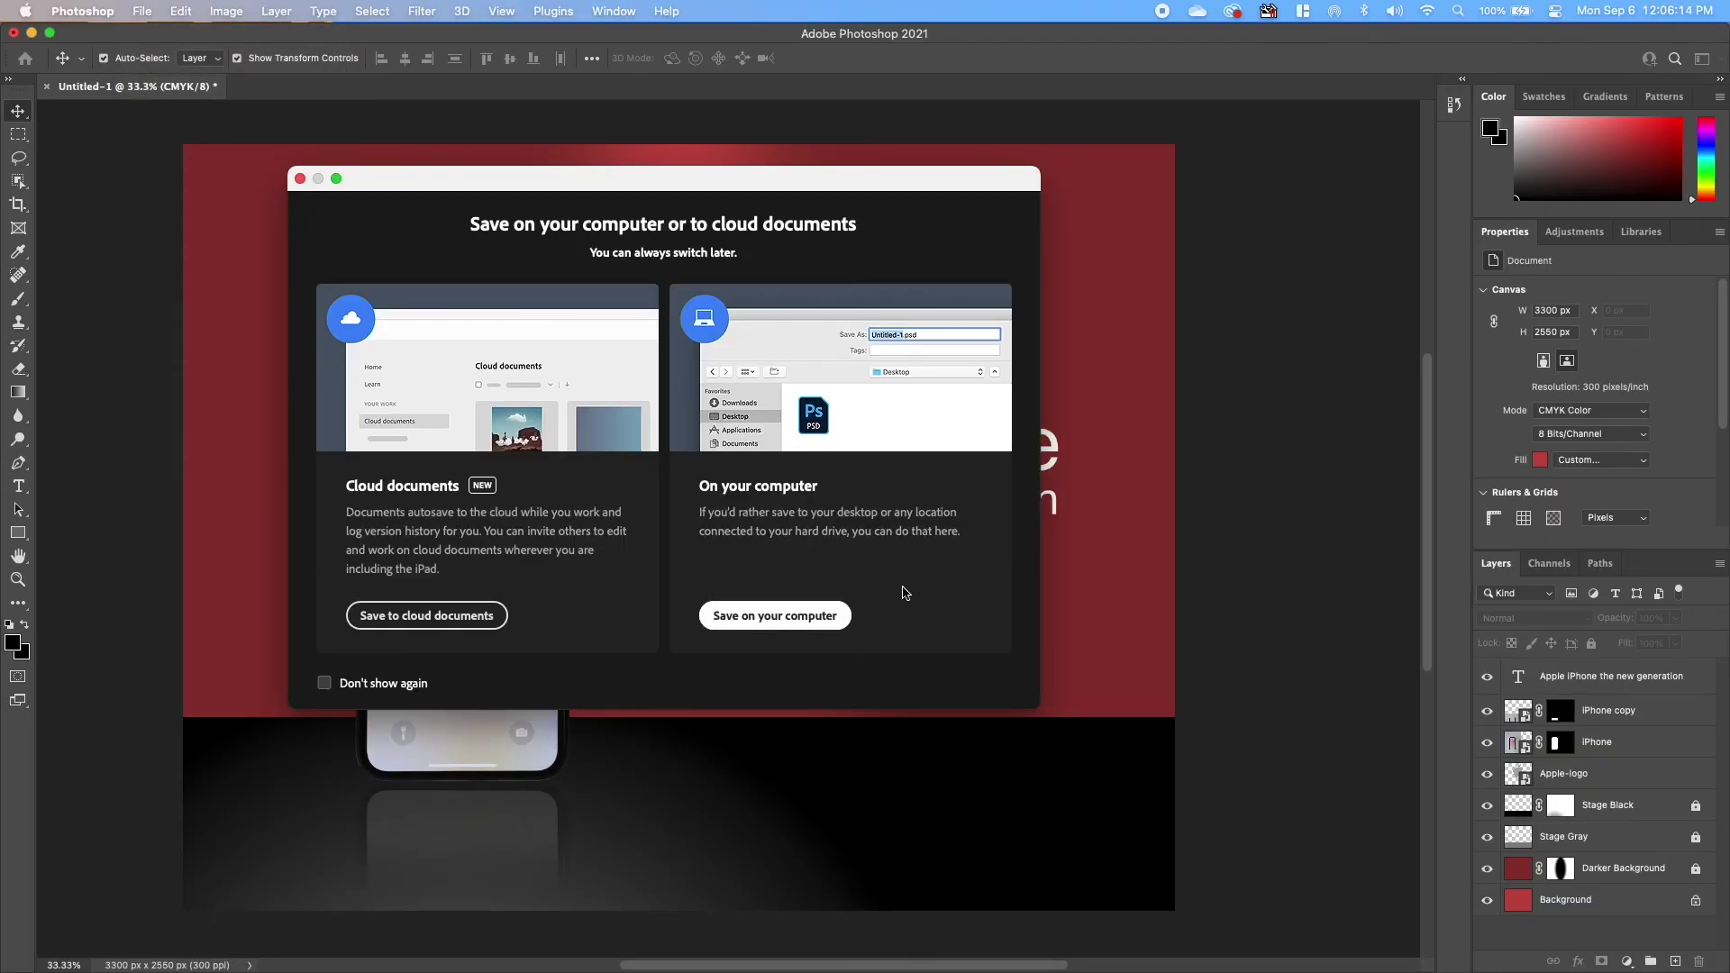
text(lastnamefirstinitial_reflection)
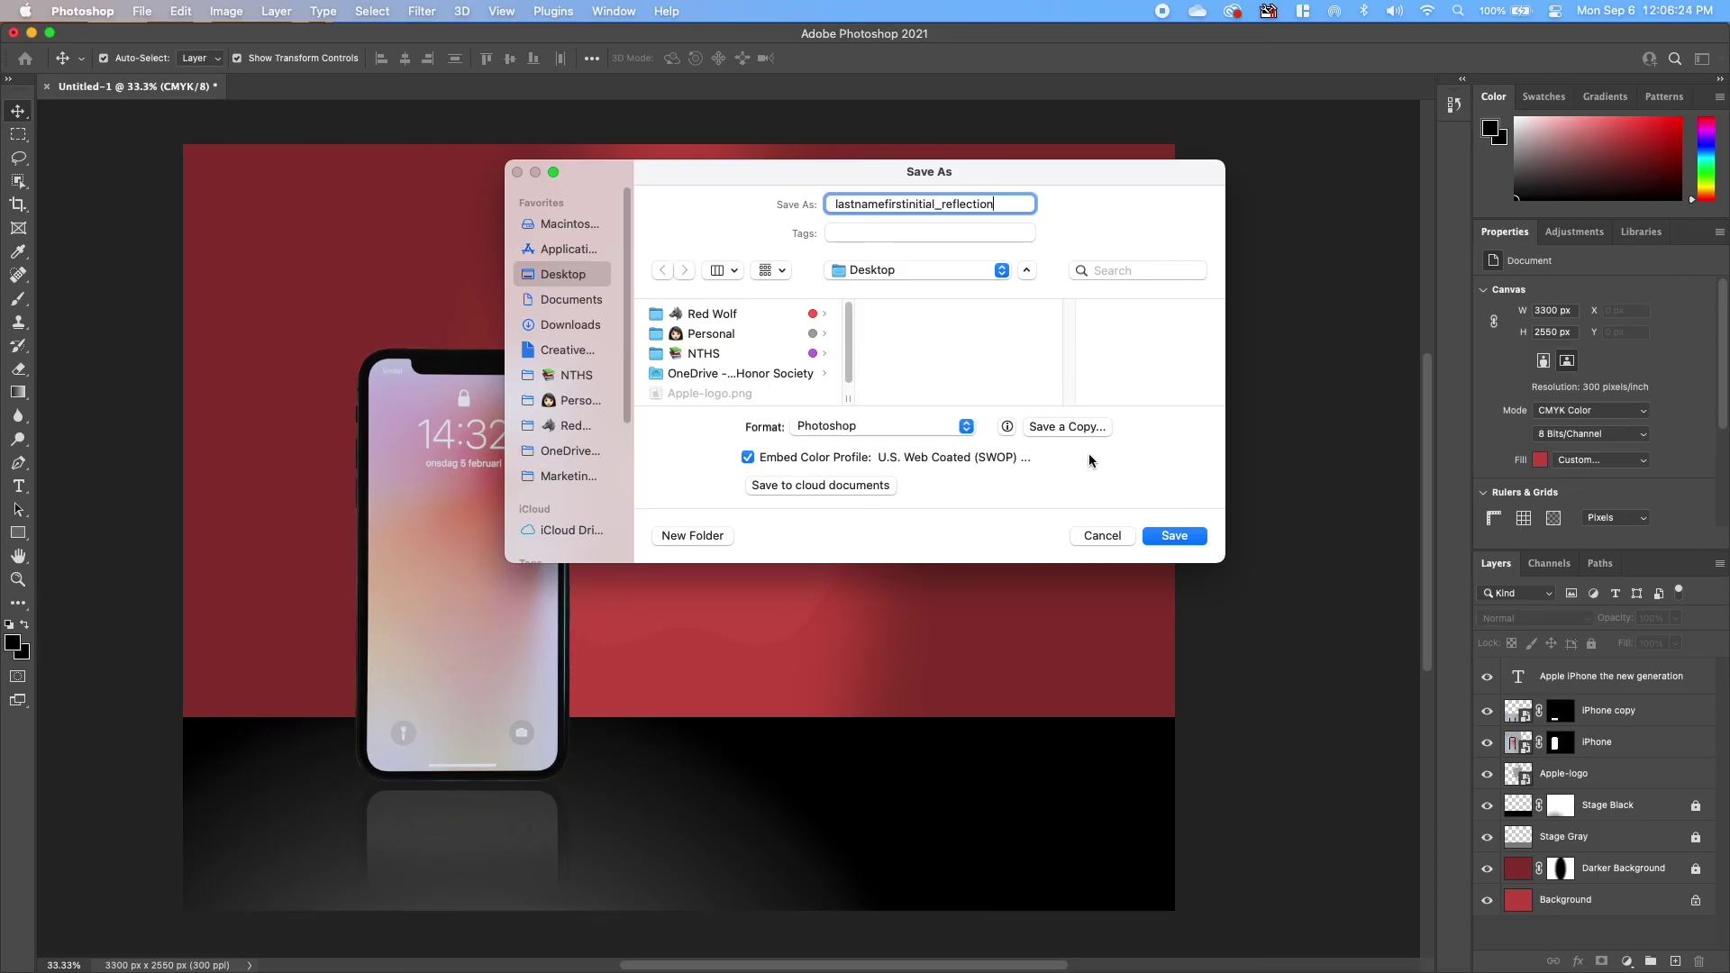
click(1172, 535)
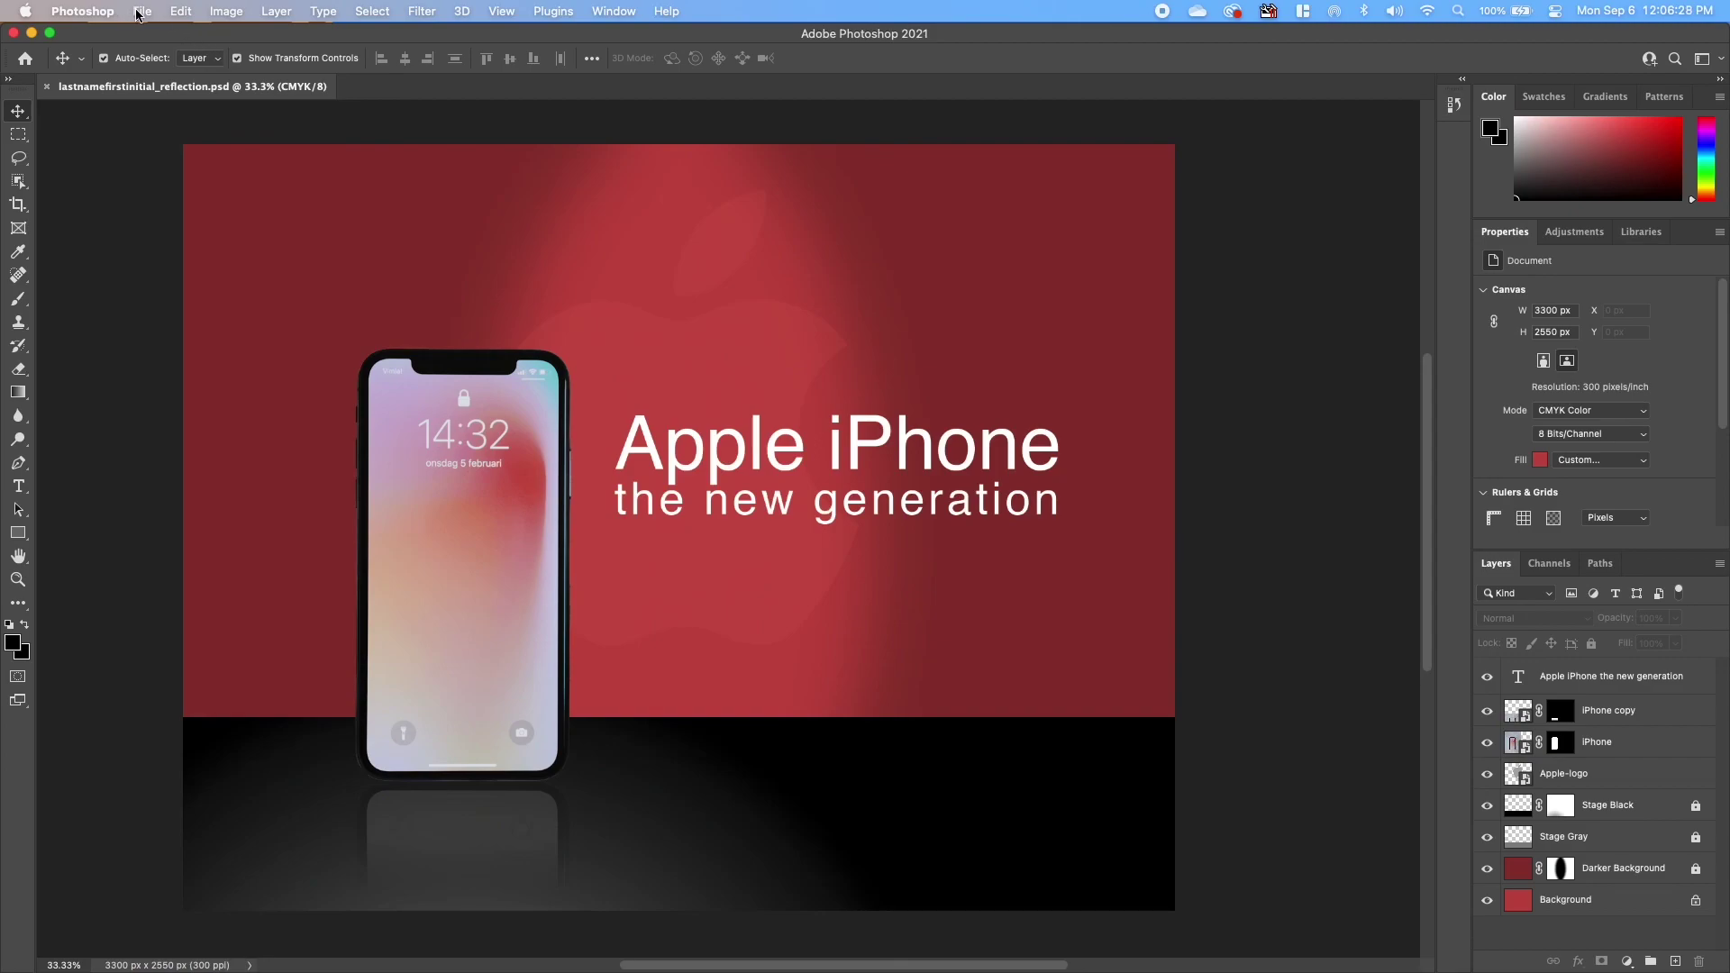
Step: Set up an Export As of the whole advertisement with PNG as the file format
click(140, 12)
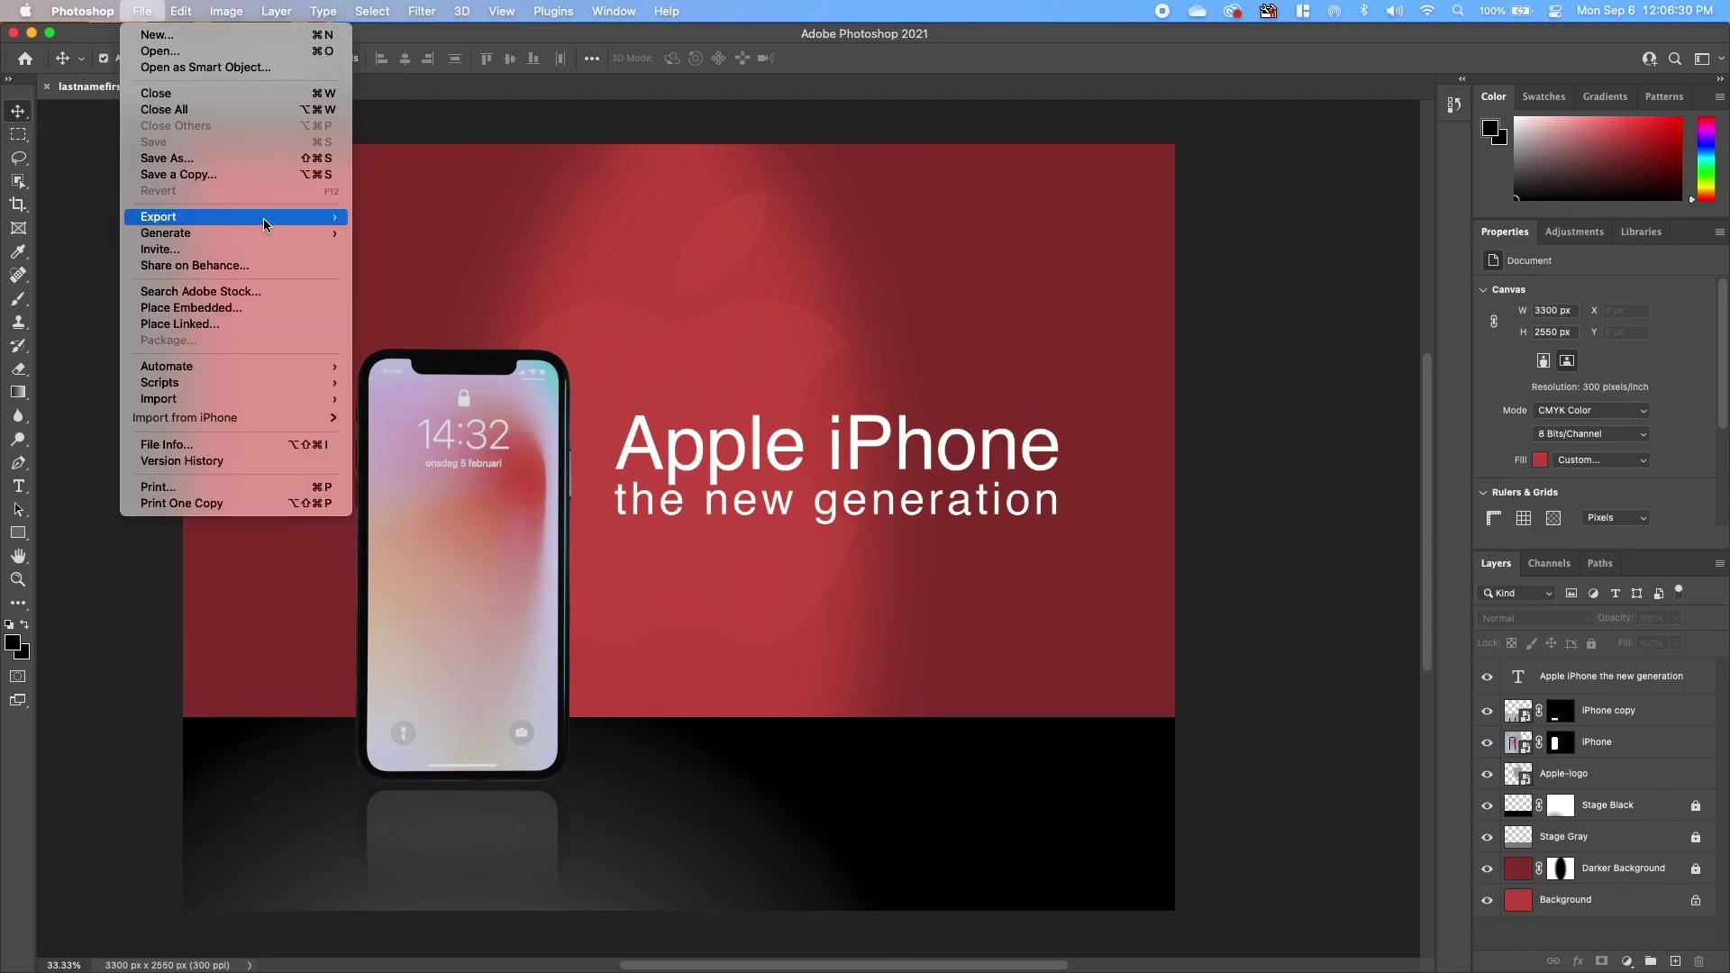
mouse_move(268, 219)
click(386, 233)
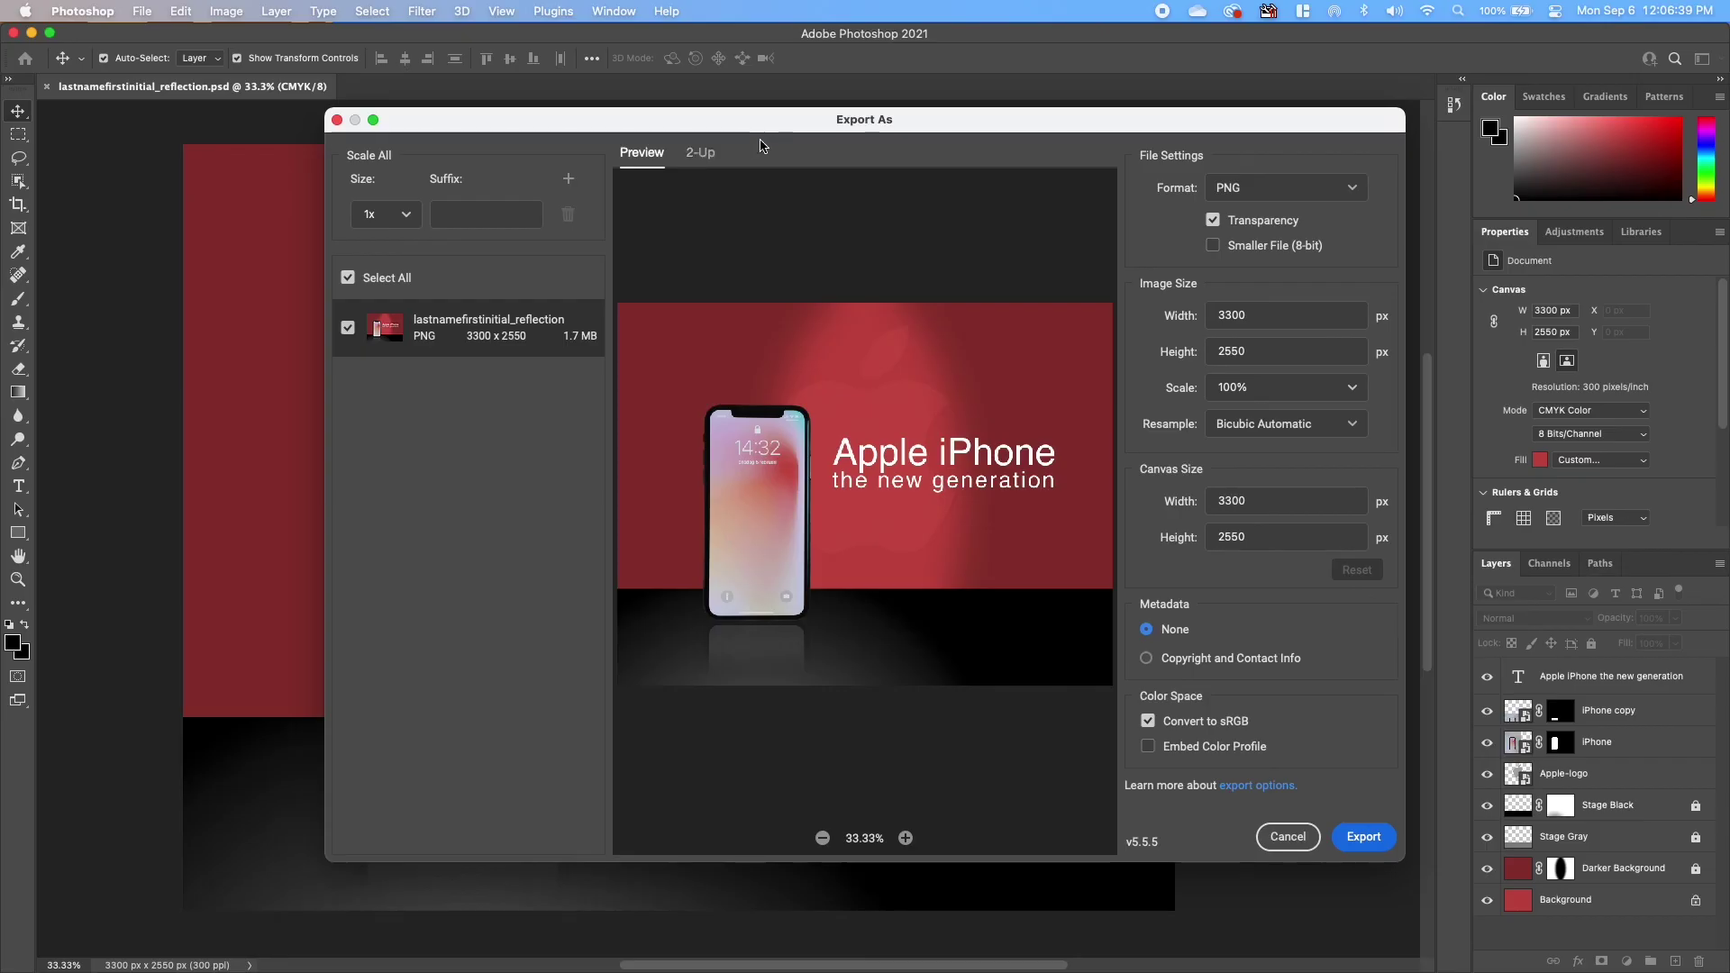
drag(786, 122, 641, 135)
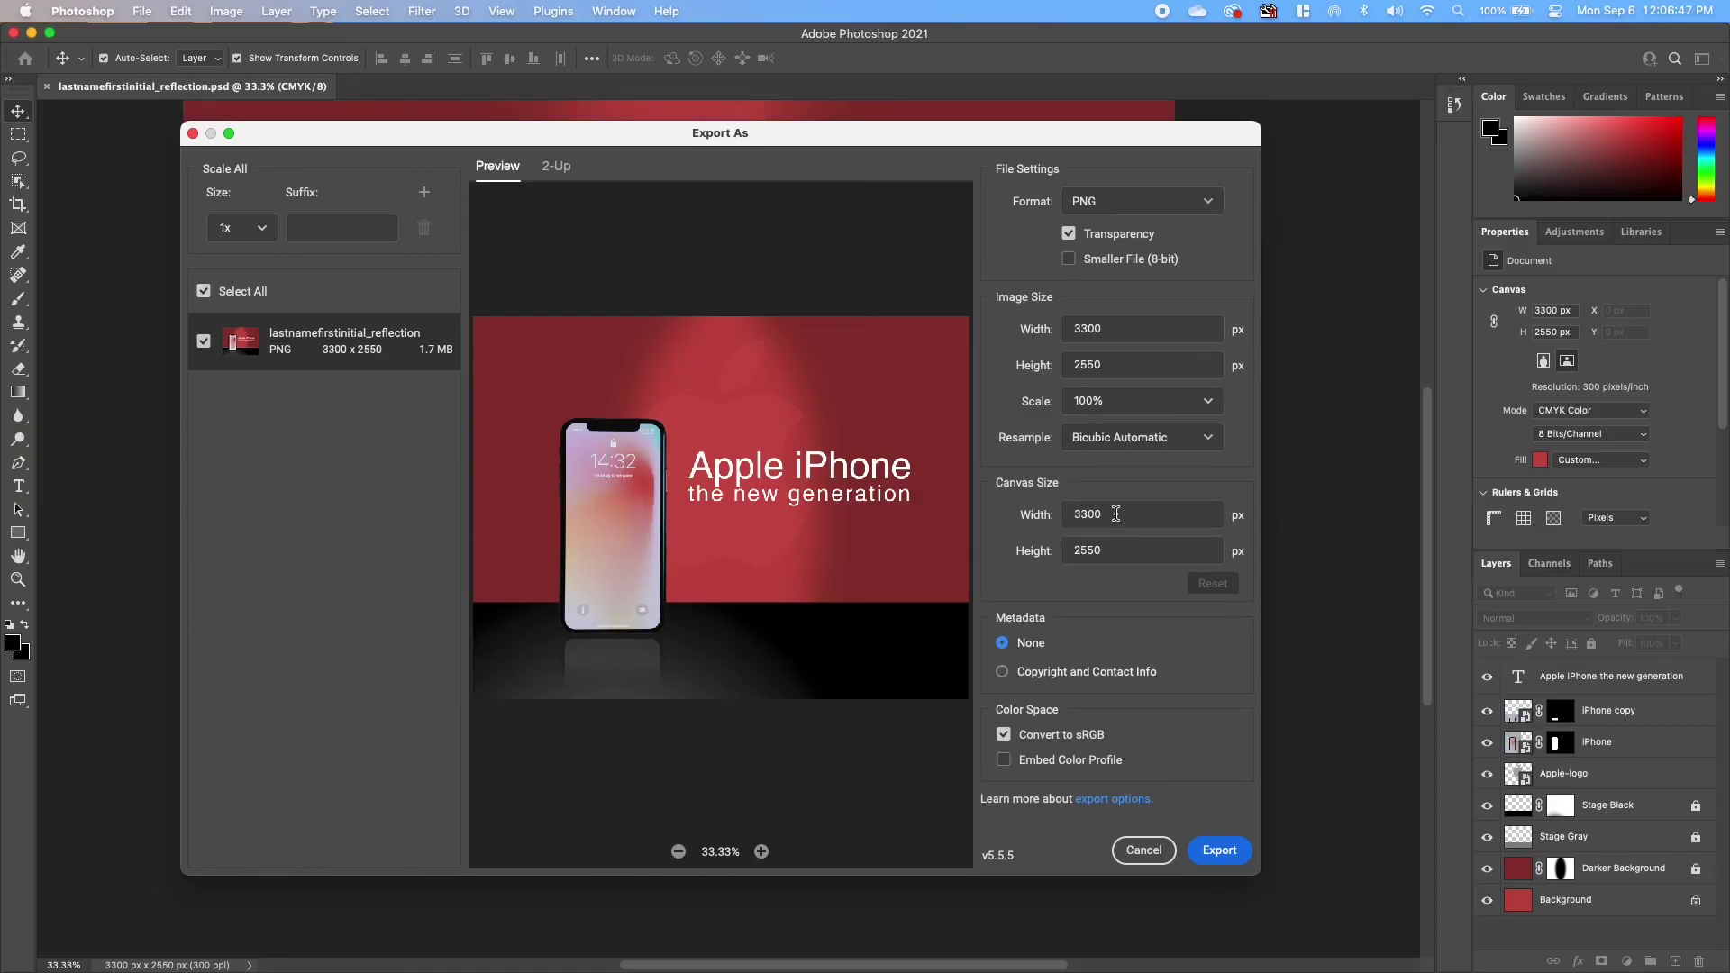
click(1129, 214)
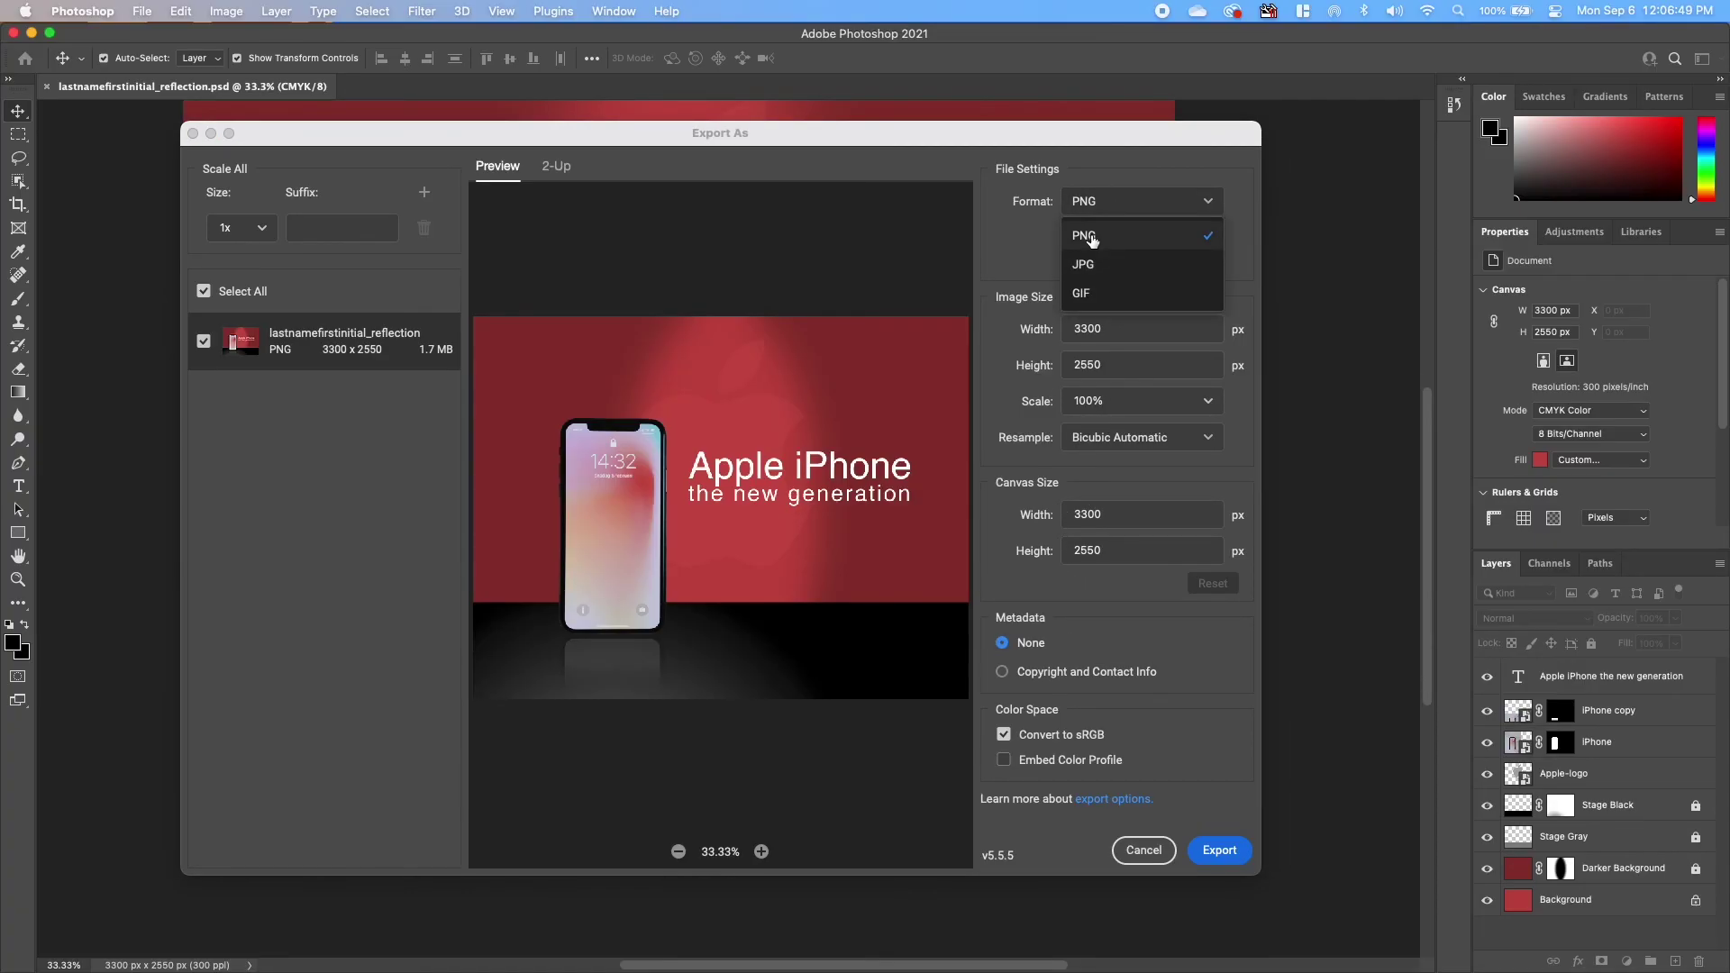
click(1077, 237)
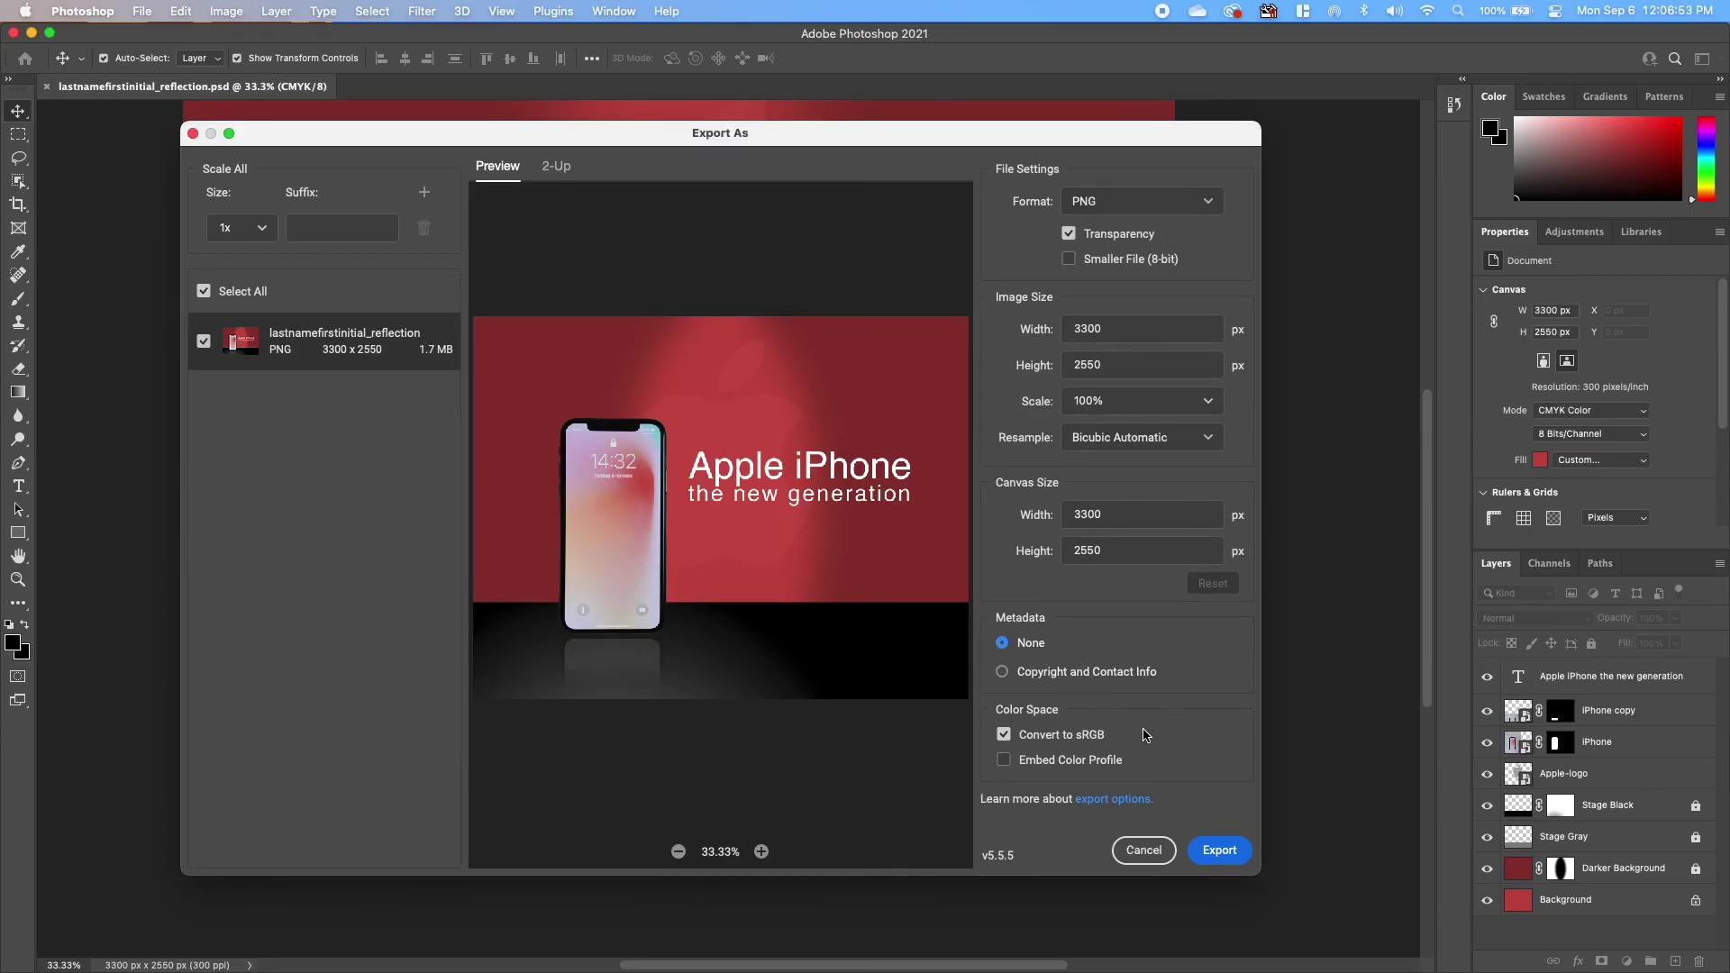
Step: Export the image as lastnamefirstinitial_reflection.png to the Desktop and save the Photoshop document again
click(1215, 859)
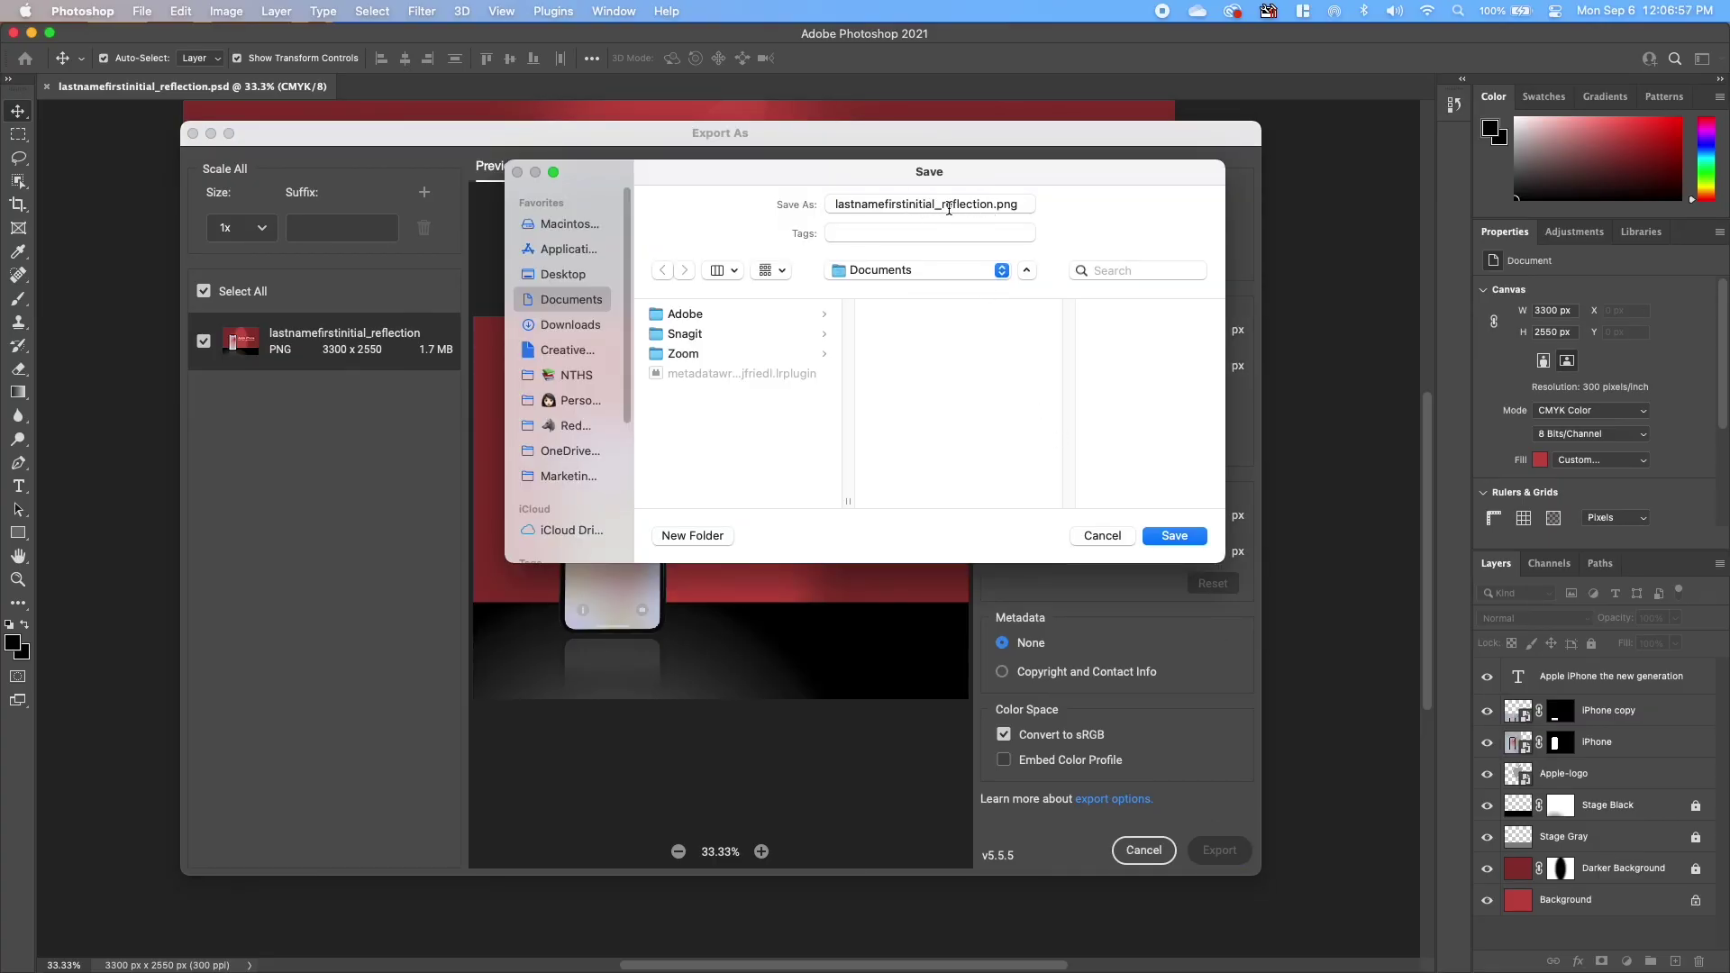
click(563, 274)
click(1197, 539)
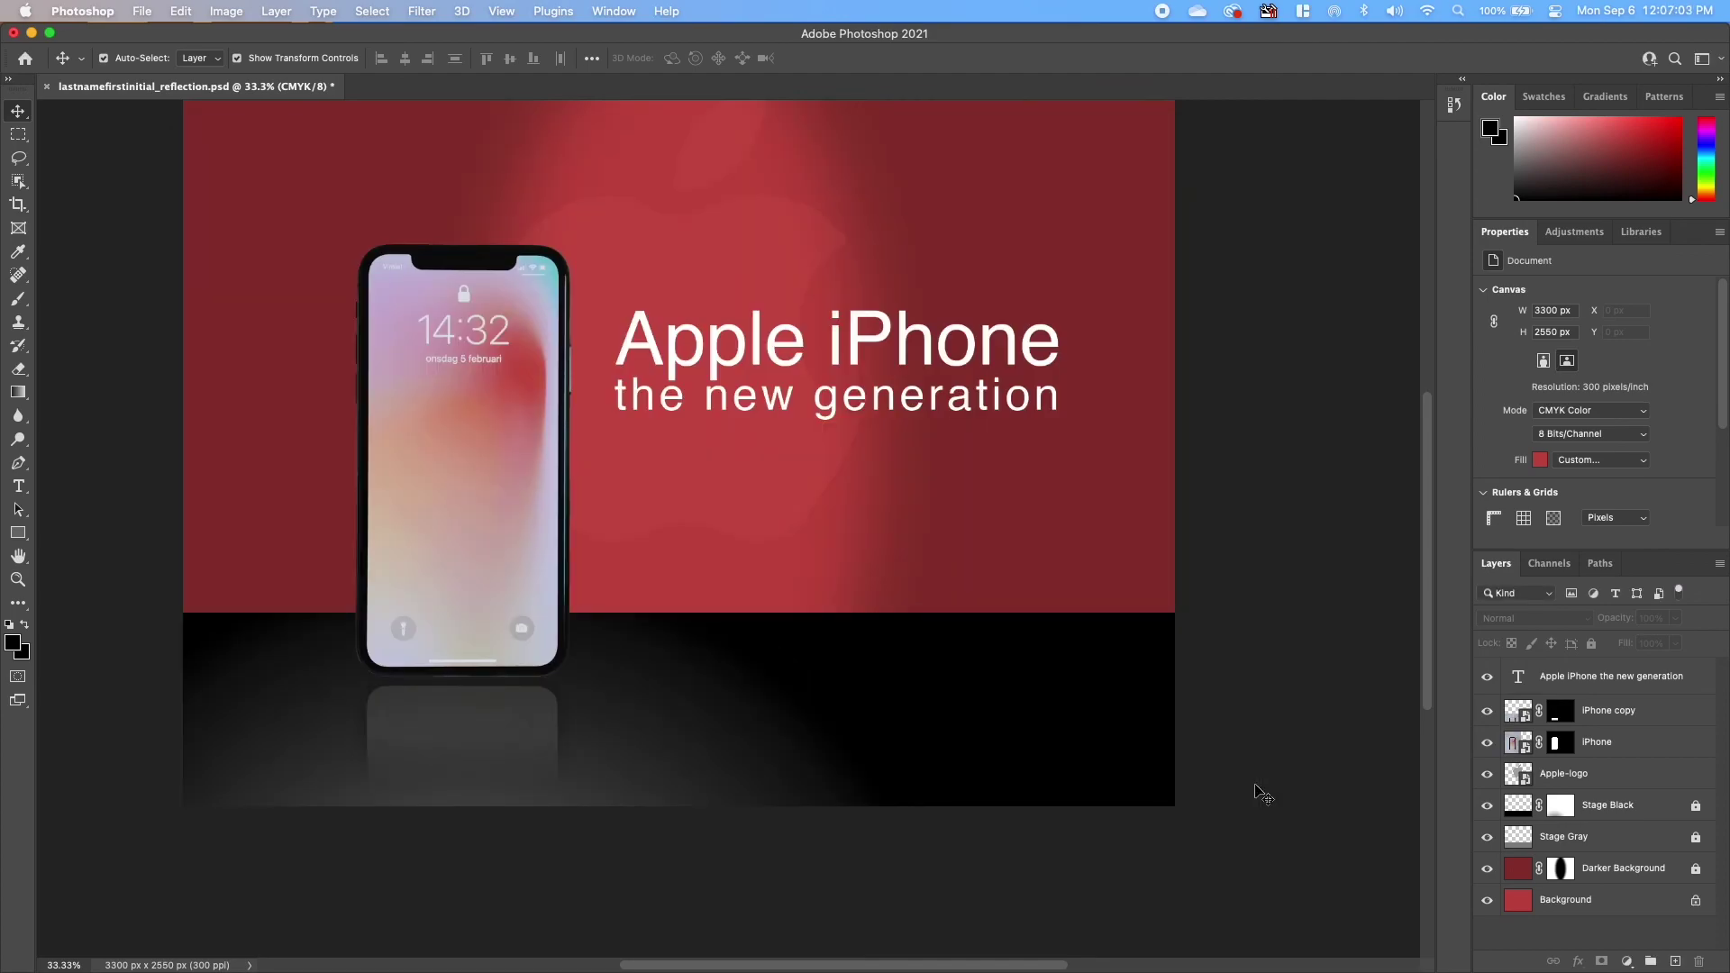
key(super+s)
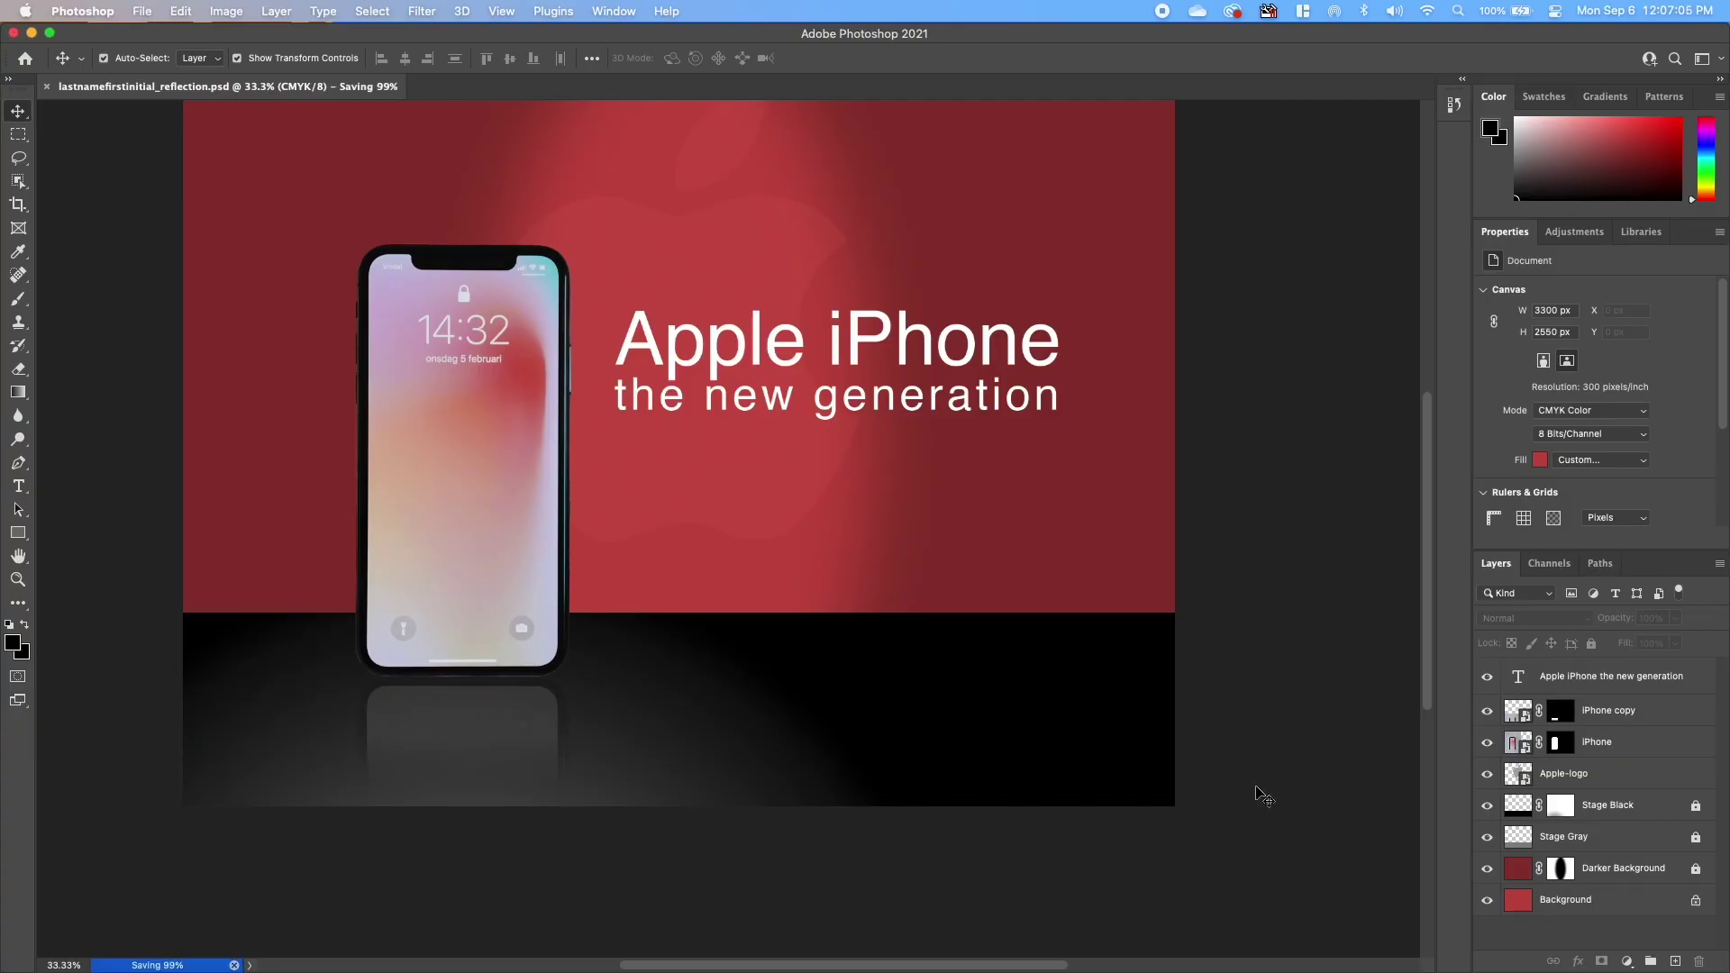
scroll(1269, 760, up, 3)
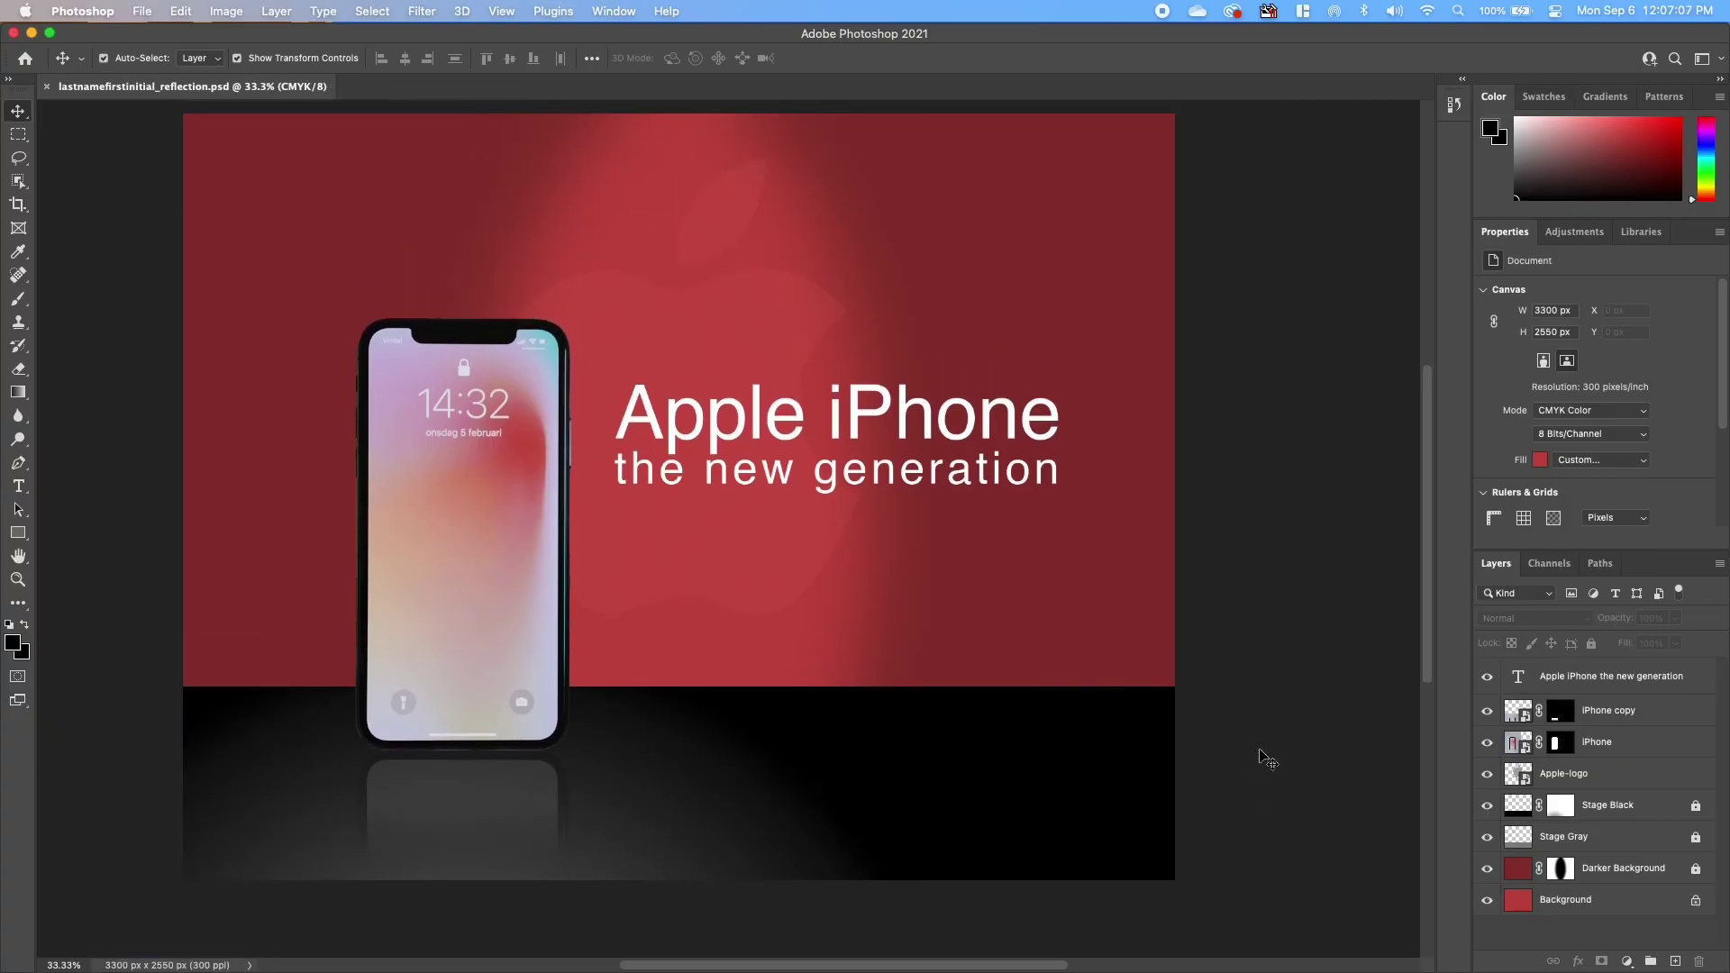